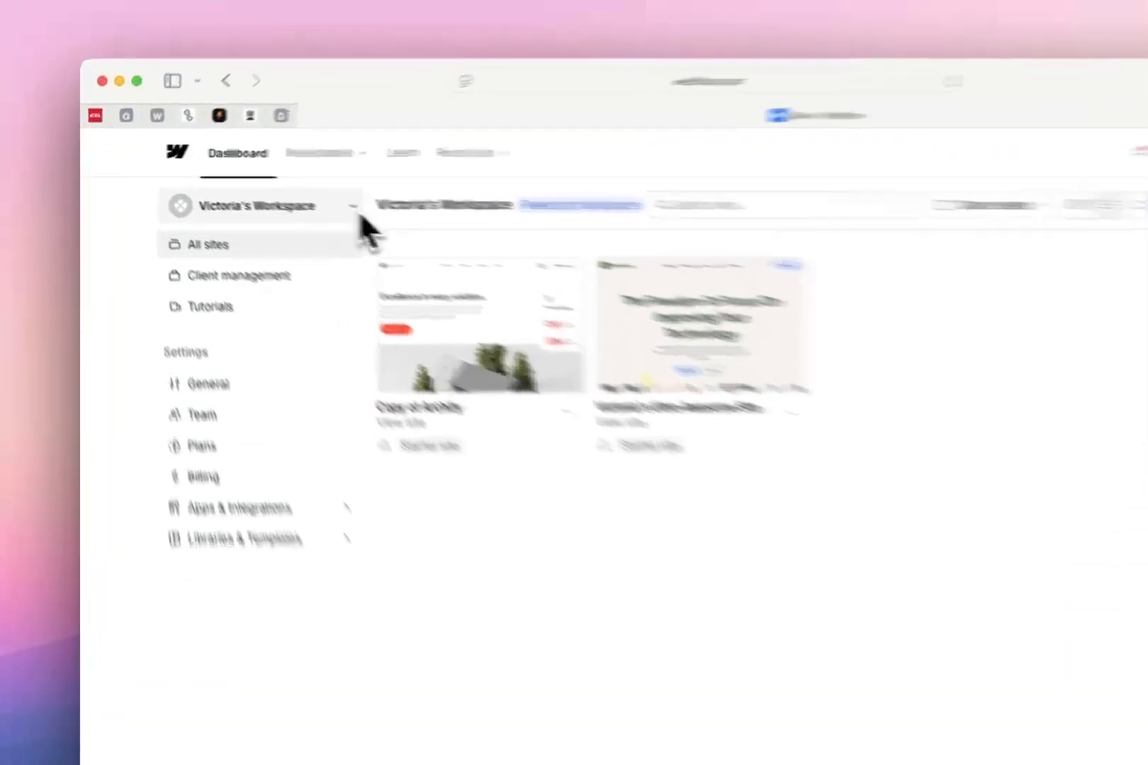
Review the workspace's general settings, including its name and site access options, and return to the list of all sites
left_click(293, 197)
left_click(505, 245)
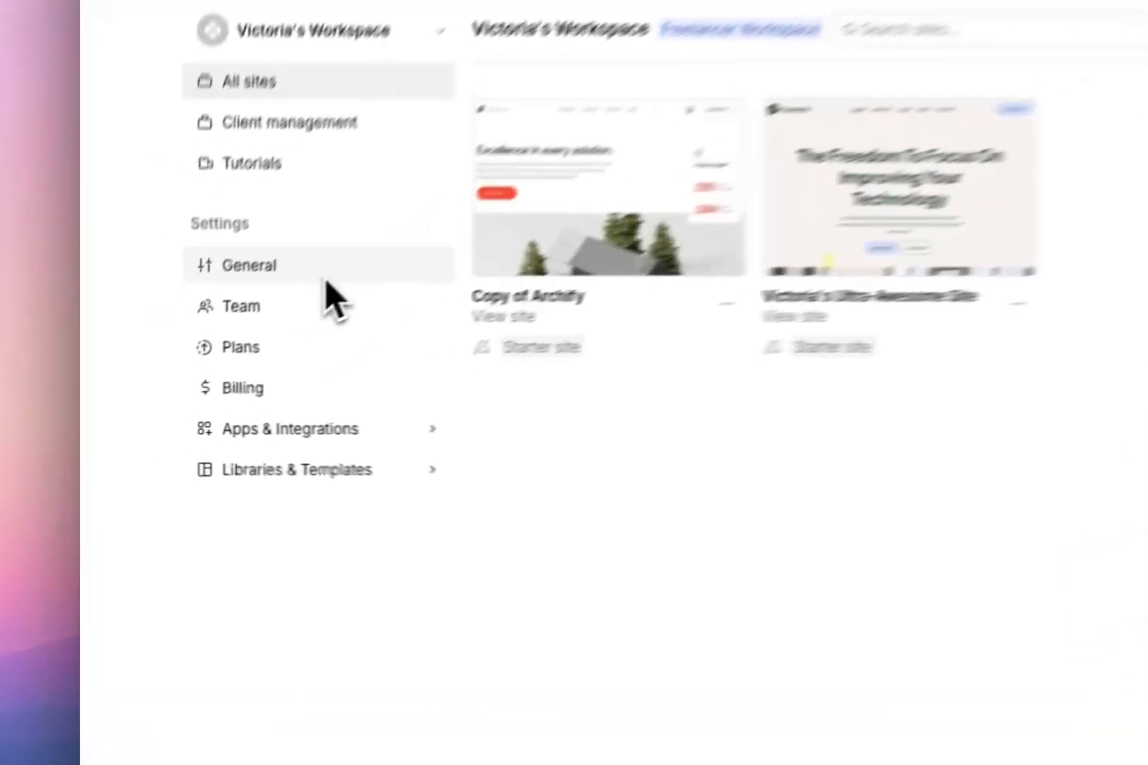
left_click(224, 345)
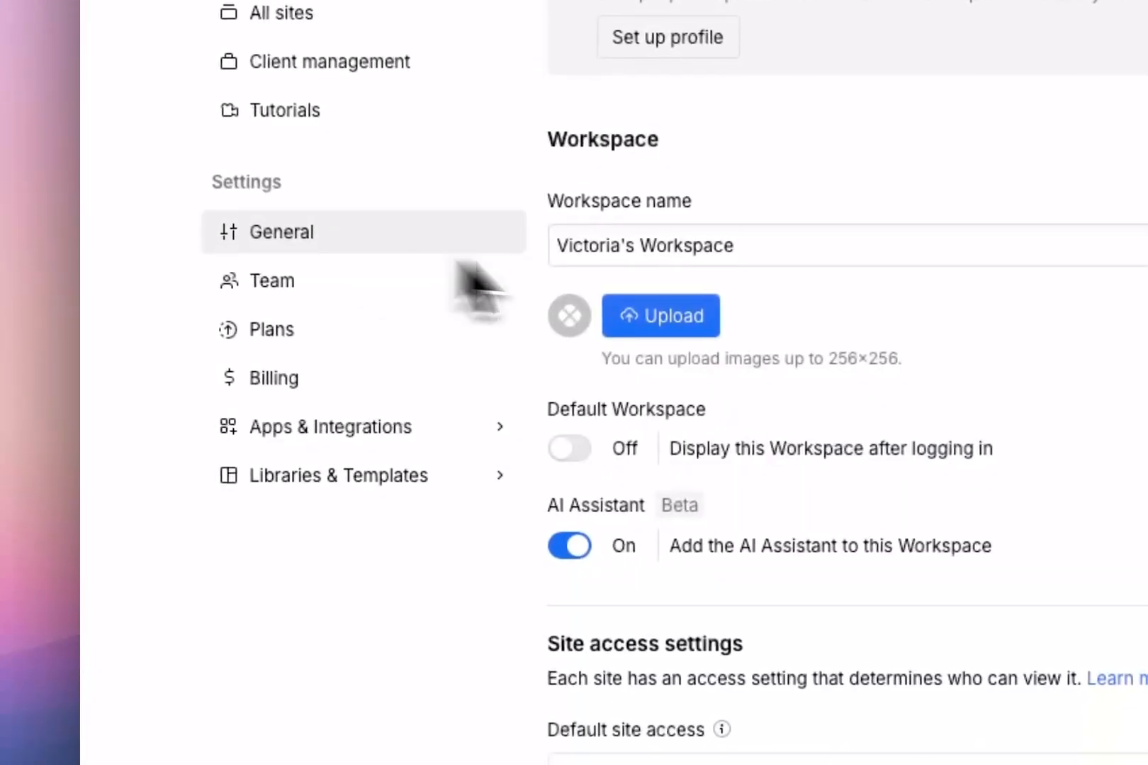
scroll(759, 454, "down", 2)
scroll(751, 581, "up", 1)
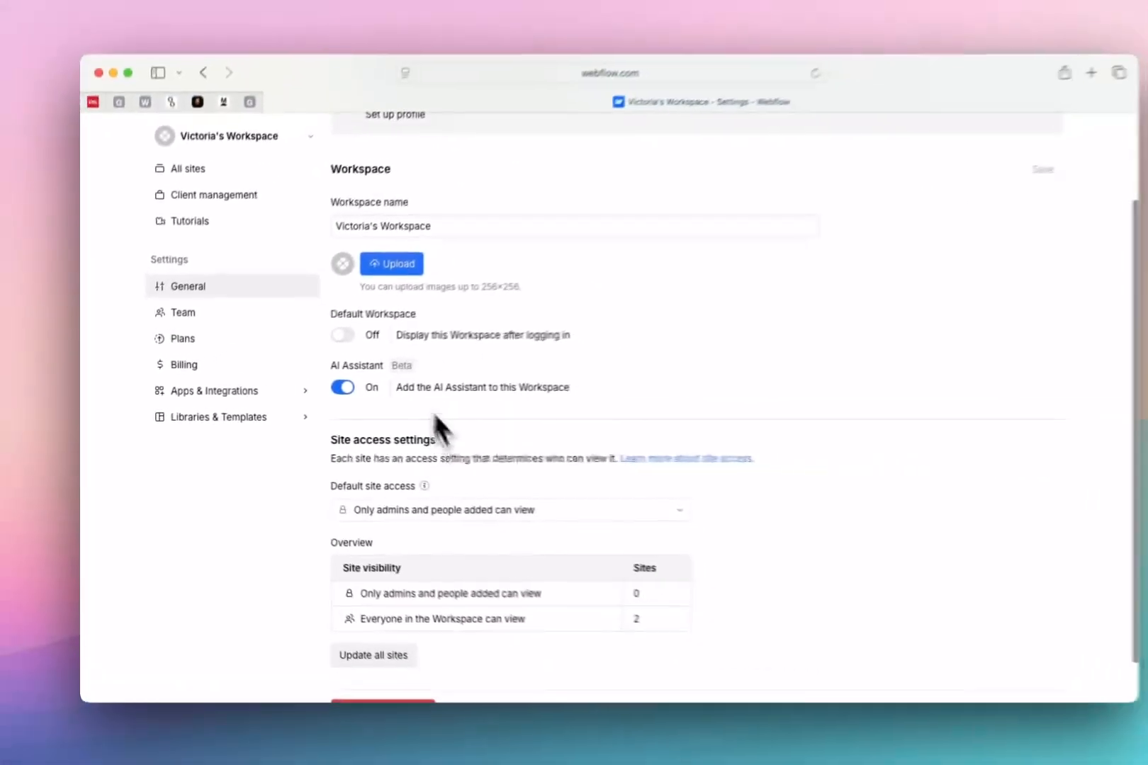
scroll(734, 394, "up", 1)
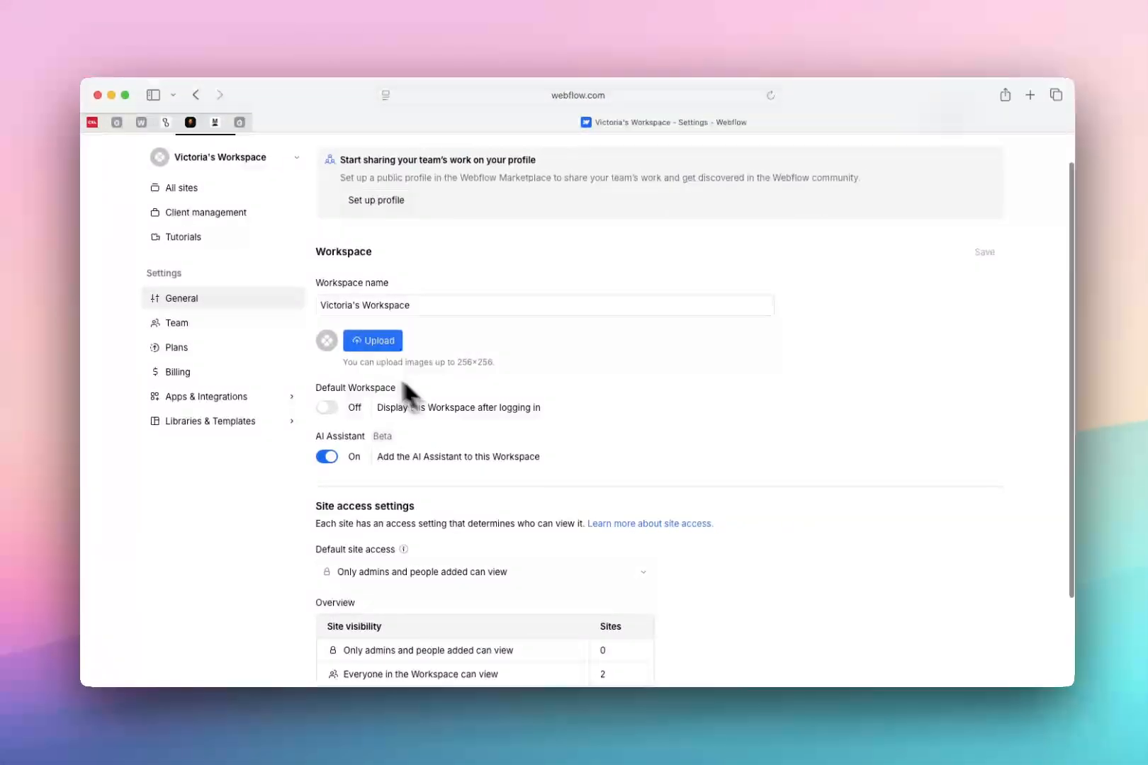
left_click(212, 193)
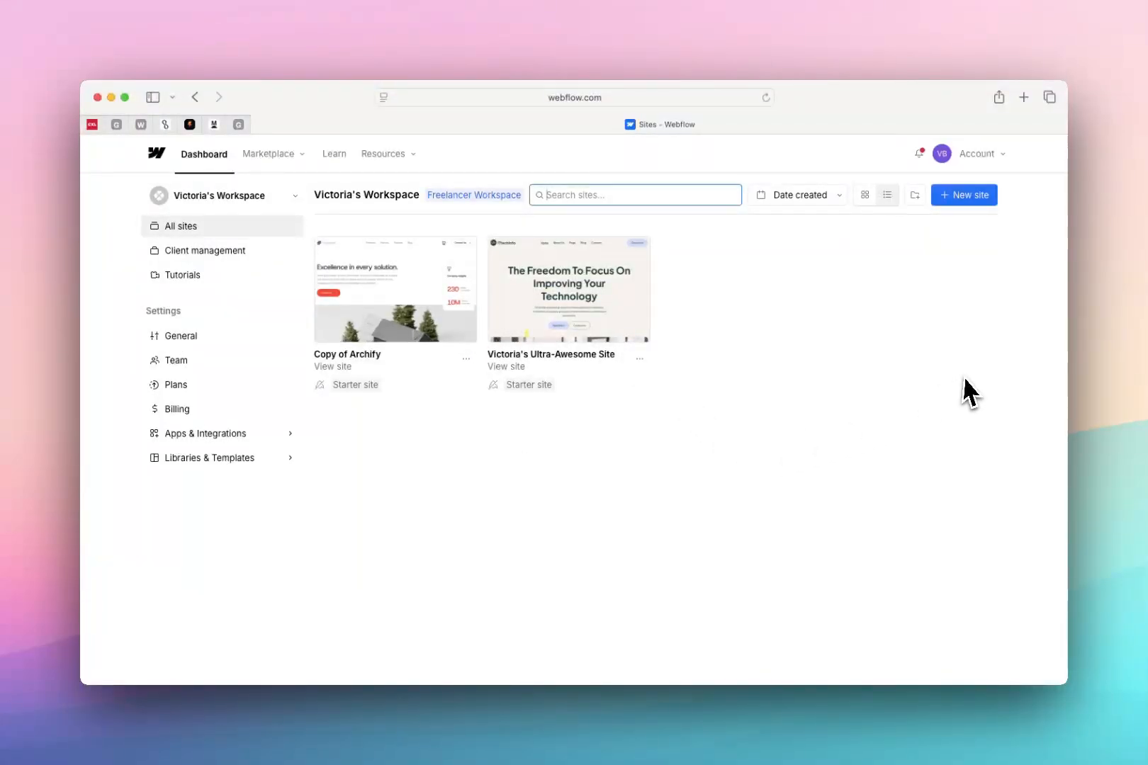
Create a new blank site named with the owner's first name and "Fantabulous Site", viewable only by admins and people added
left_click(971, 200)
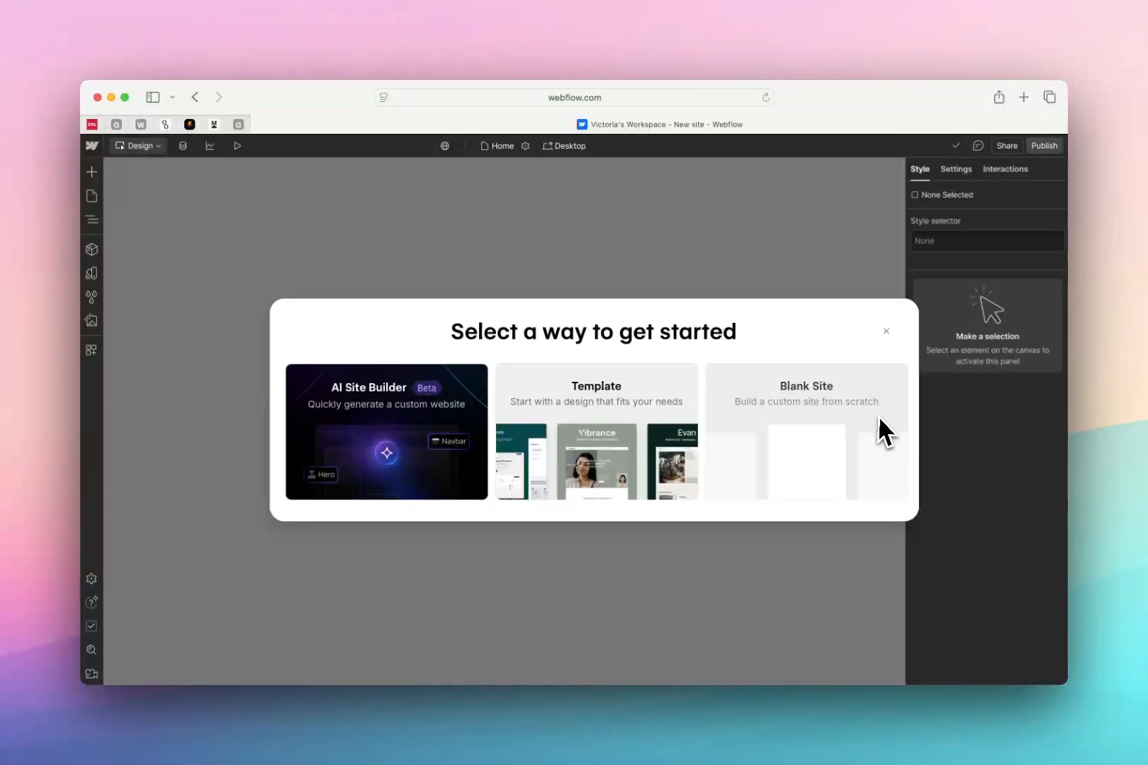
left_click(806, 425)
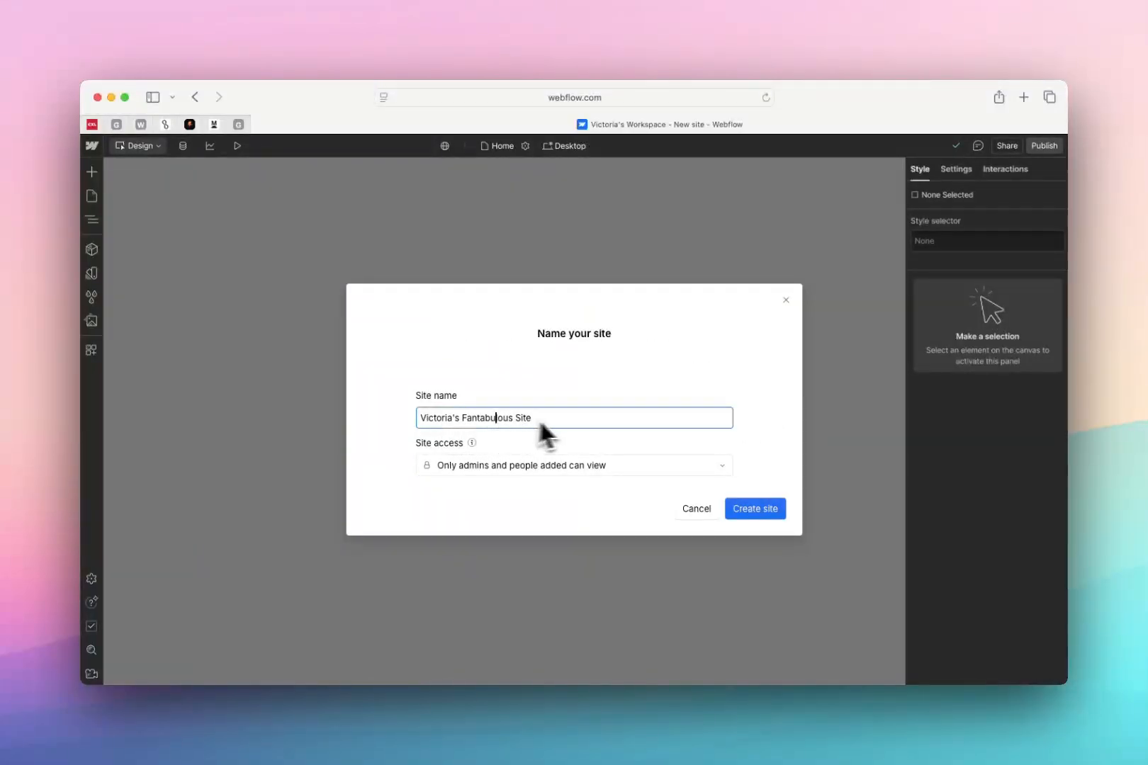
left_click_drag(460, 421, 513, 421)
left_click(536, 423)
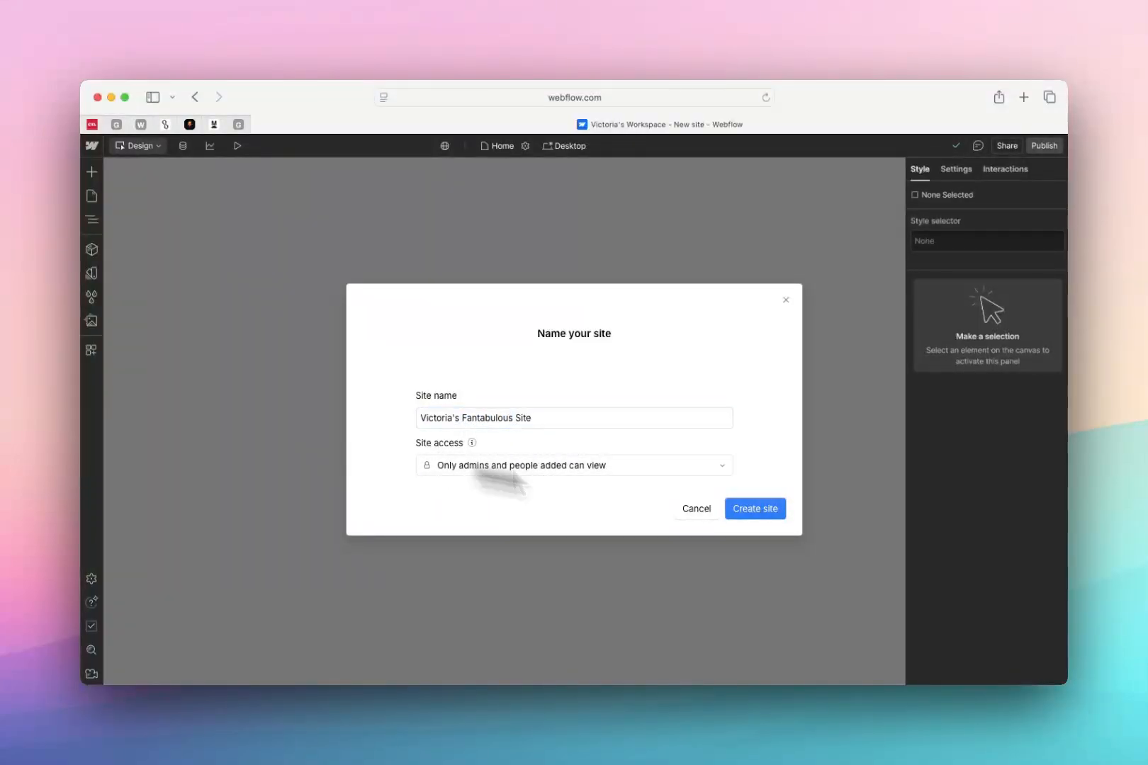
left_click(777, 515)
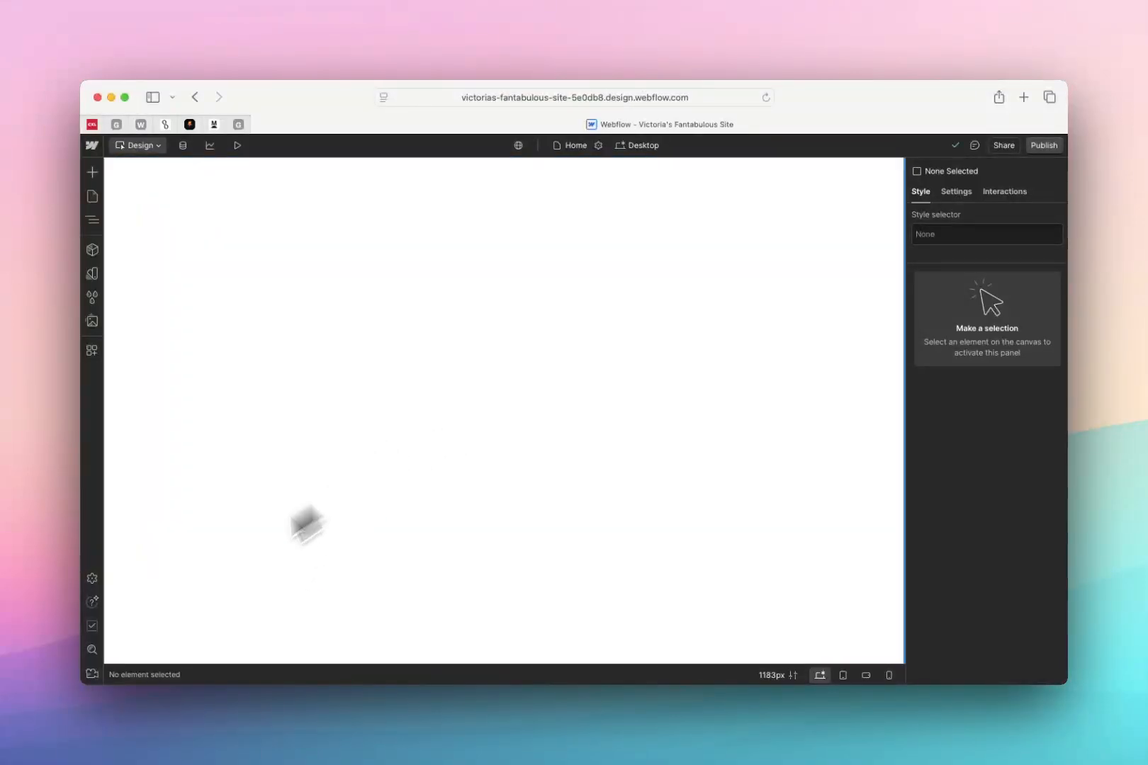
Set the Designer's interface appearance to Darker and close the settings
left_click(100, 585)
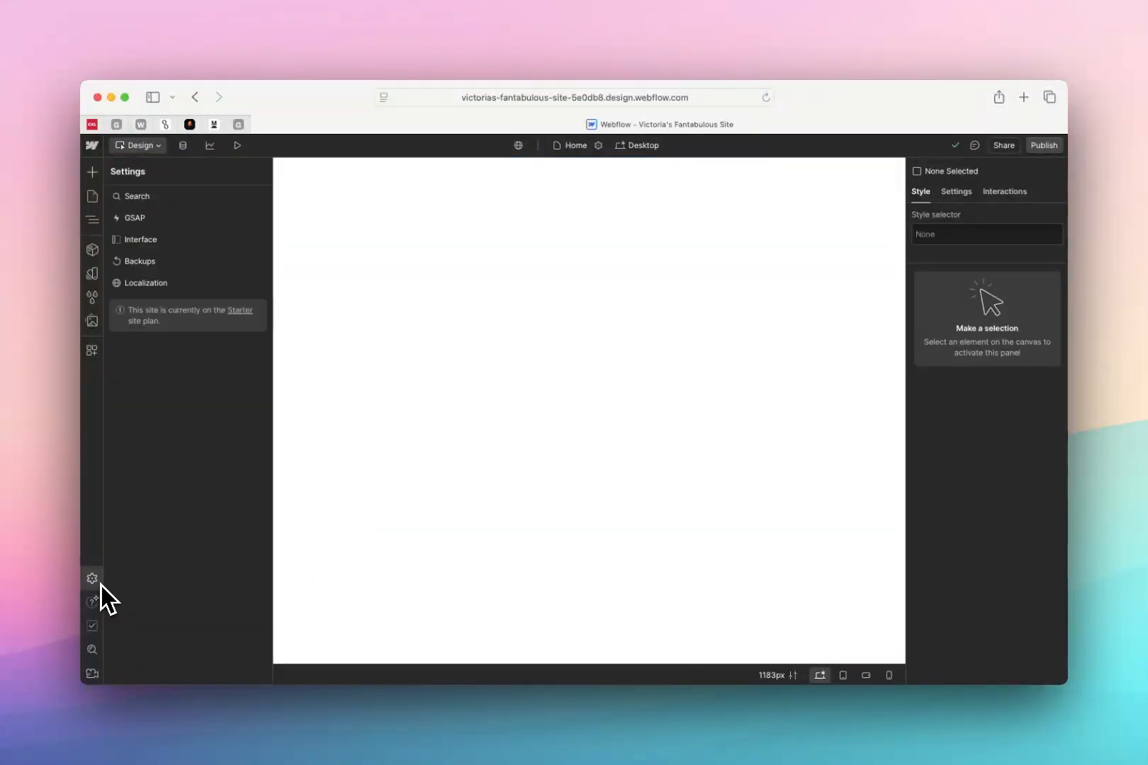
left_click(166, 244)
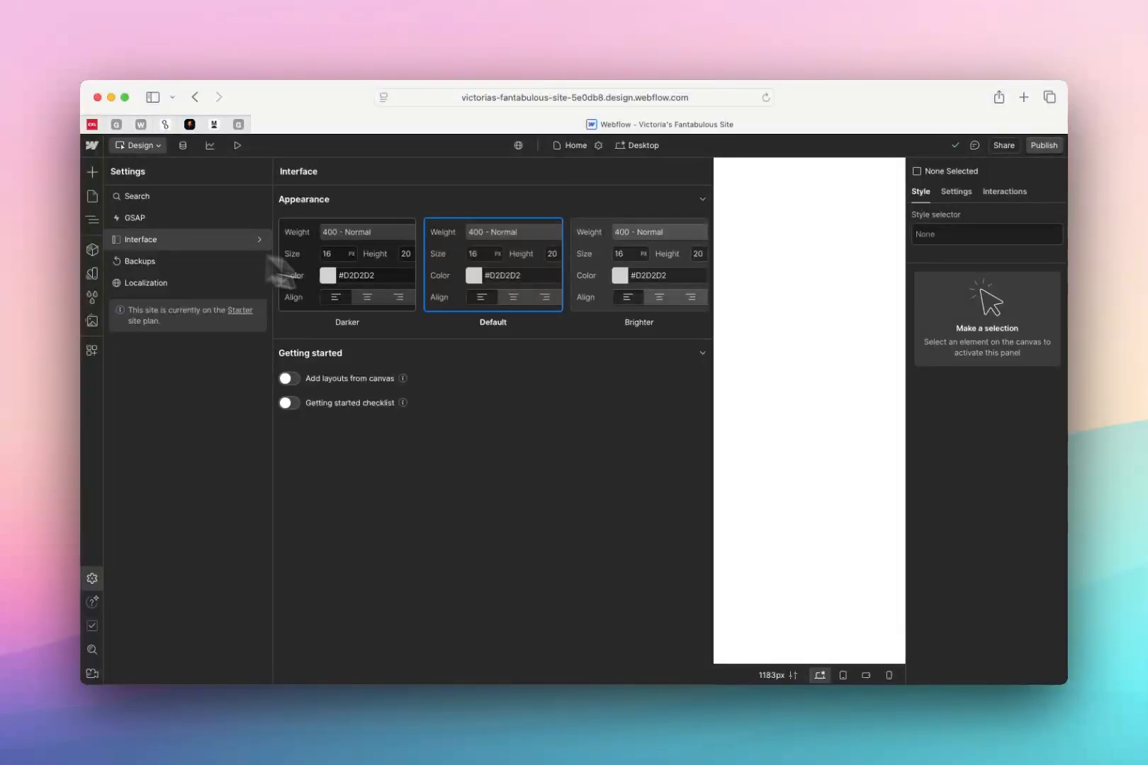
left_click(652, 277)
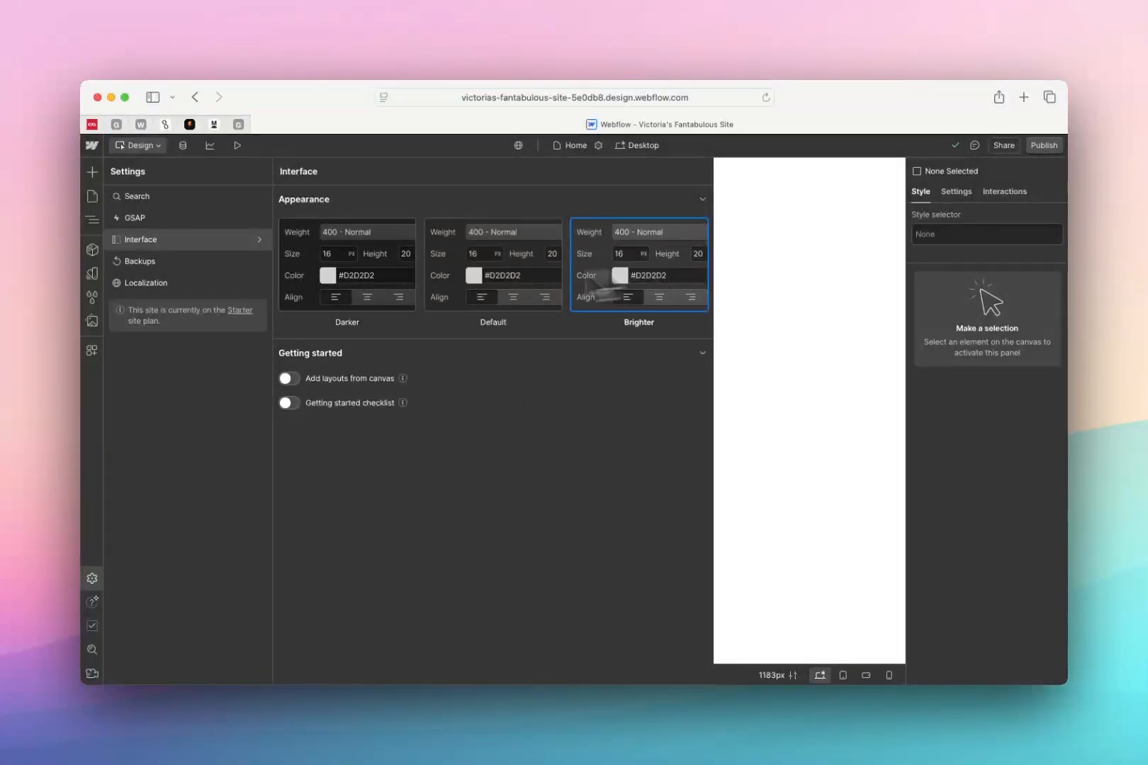
left_click(338, 301)
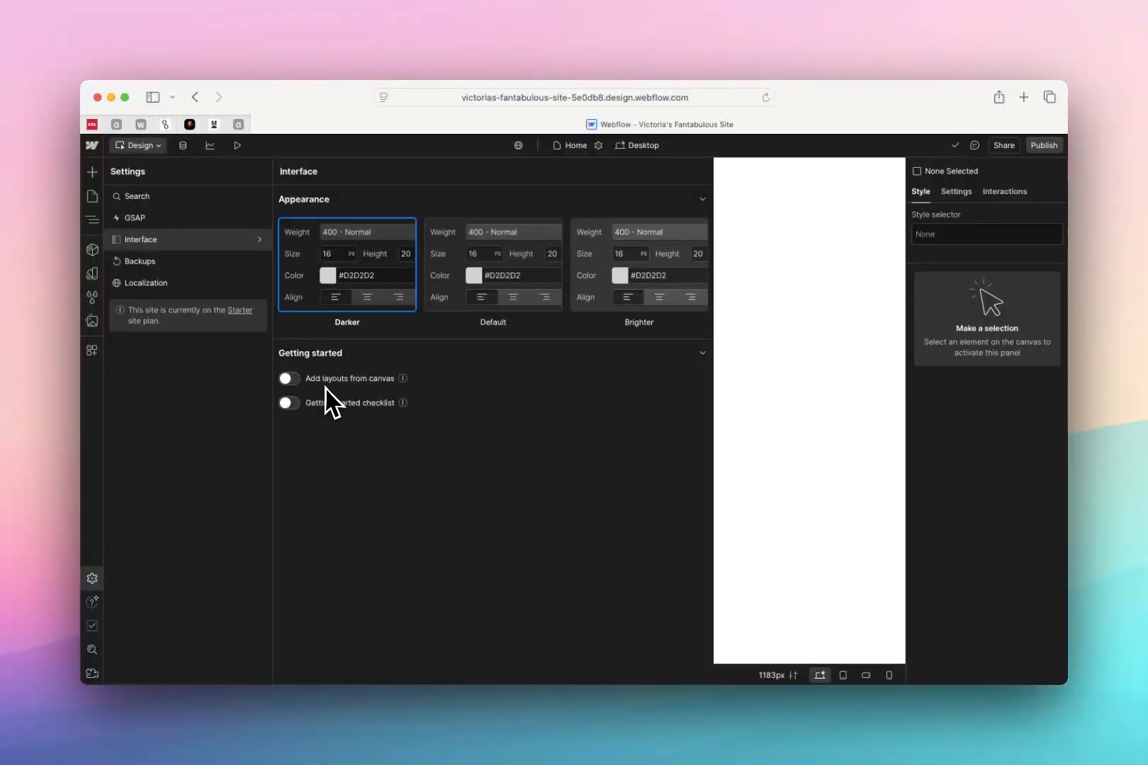
key("Escape")
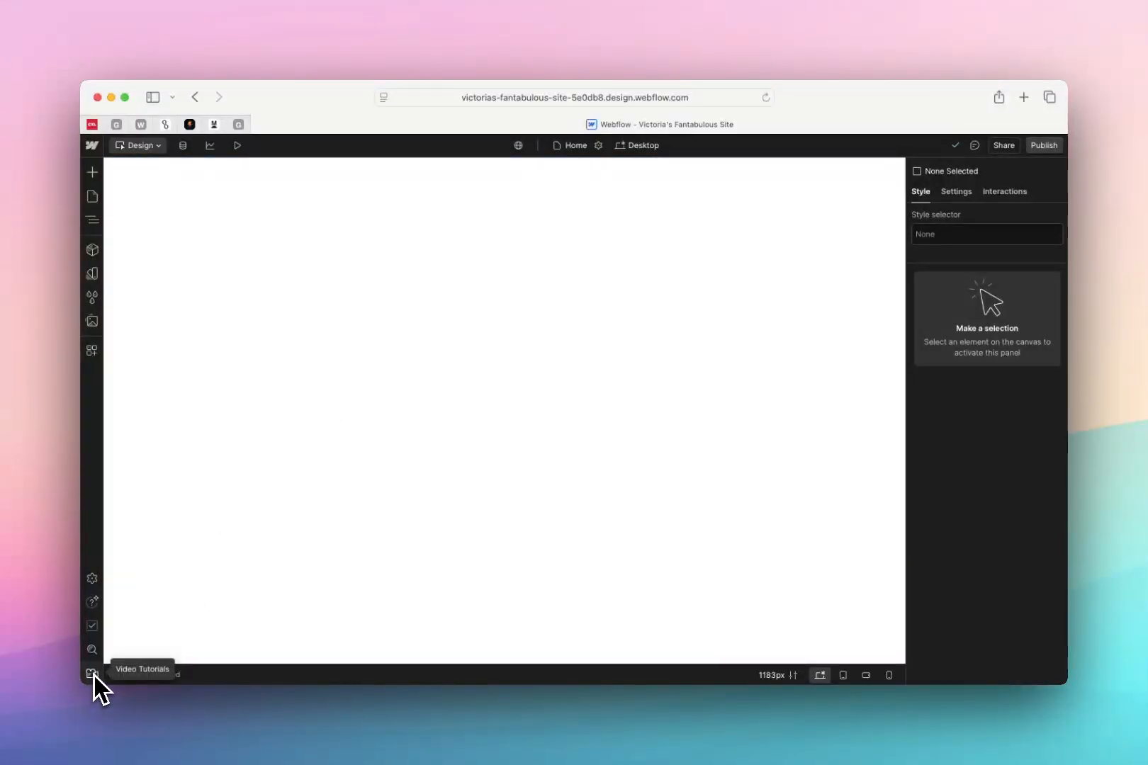
Look through the built-in video tutorial list and the AI Learning Assistant, and close both
left_click(92, 674)
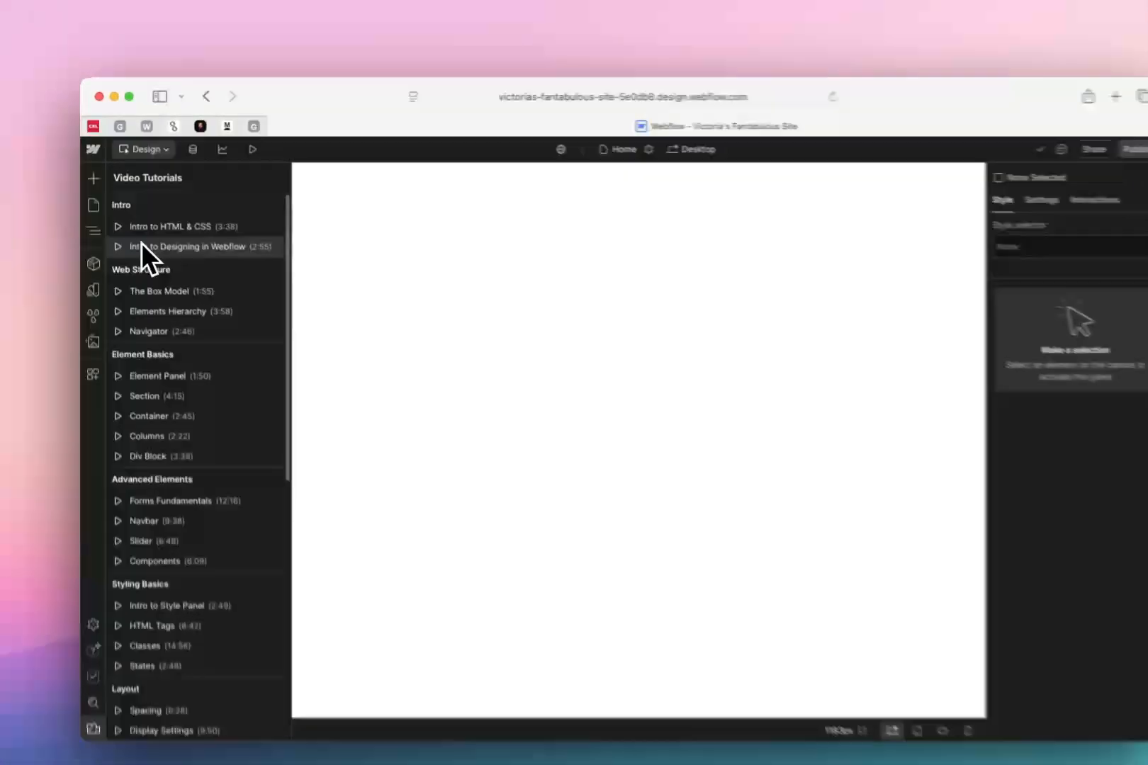
scroll(141, 249, "down", 10)
scroll(141, 249, "up", 15)
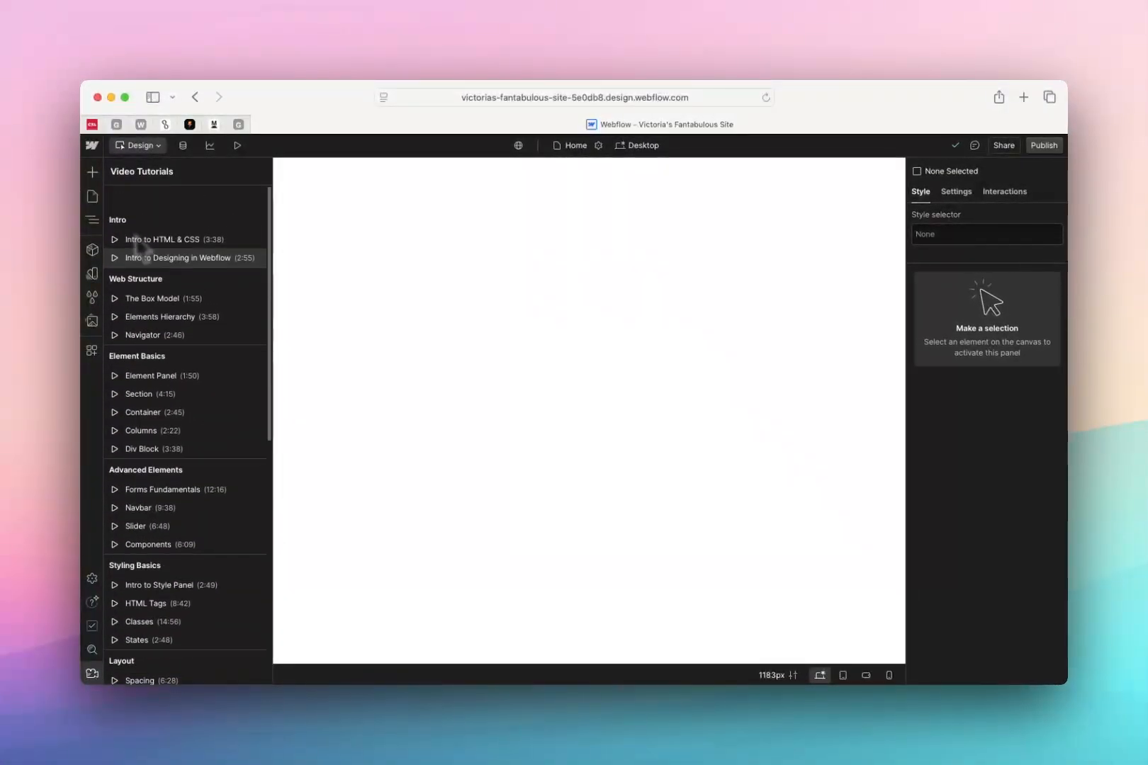
scroll(174, 541, "down", 10)
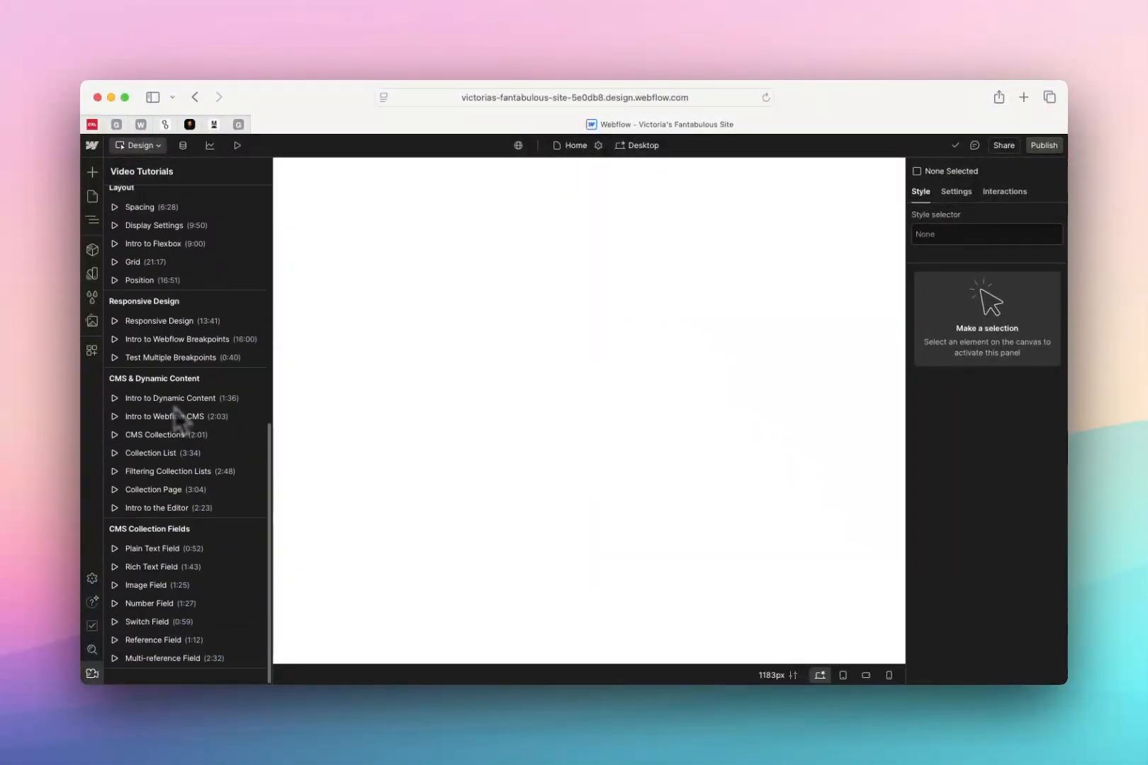
scroll(174, 408, "up", 10)
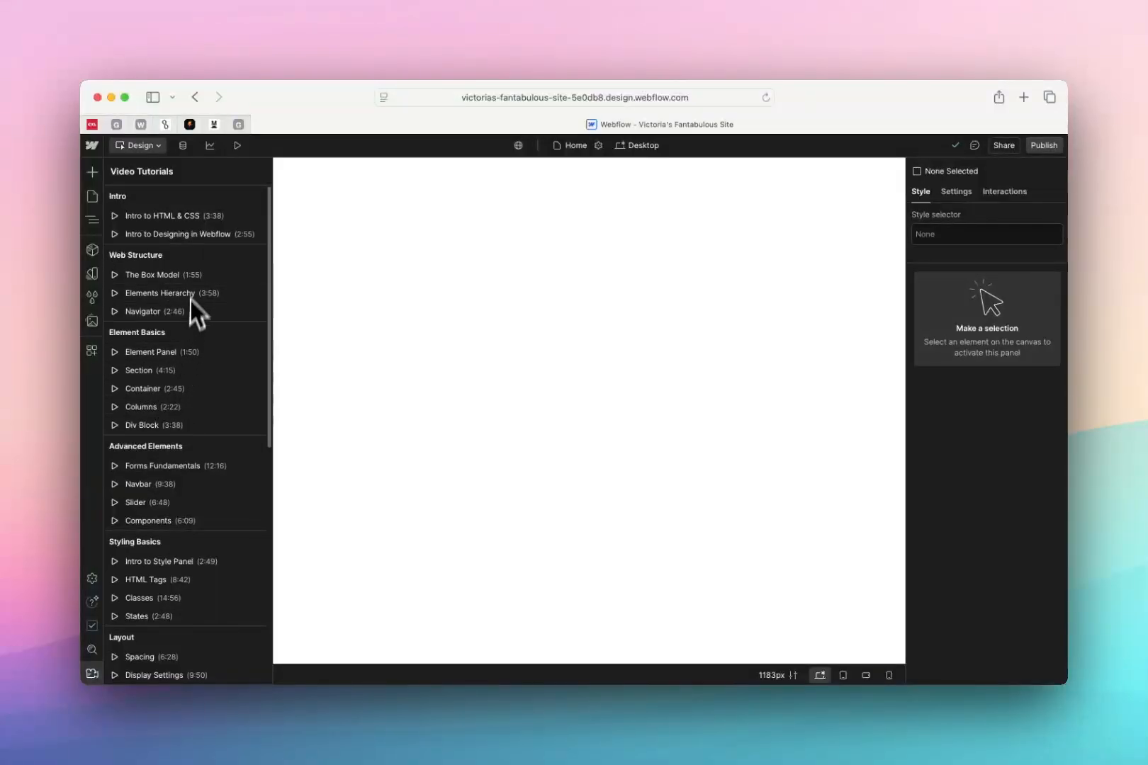
scroll(200, 567, "down", 5)
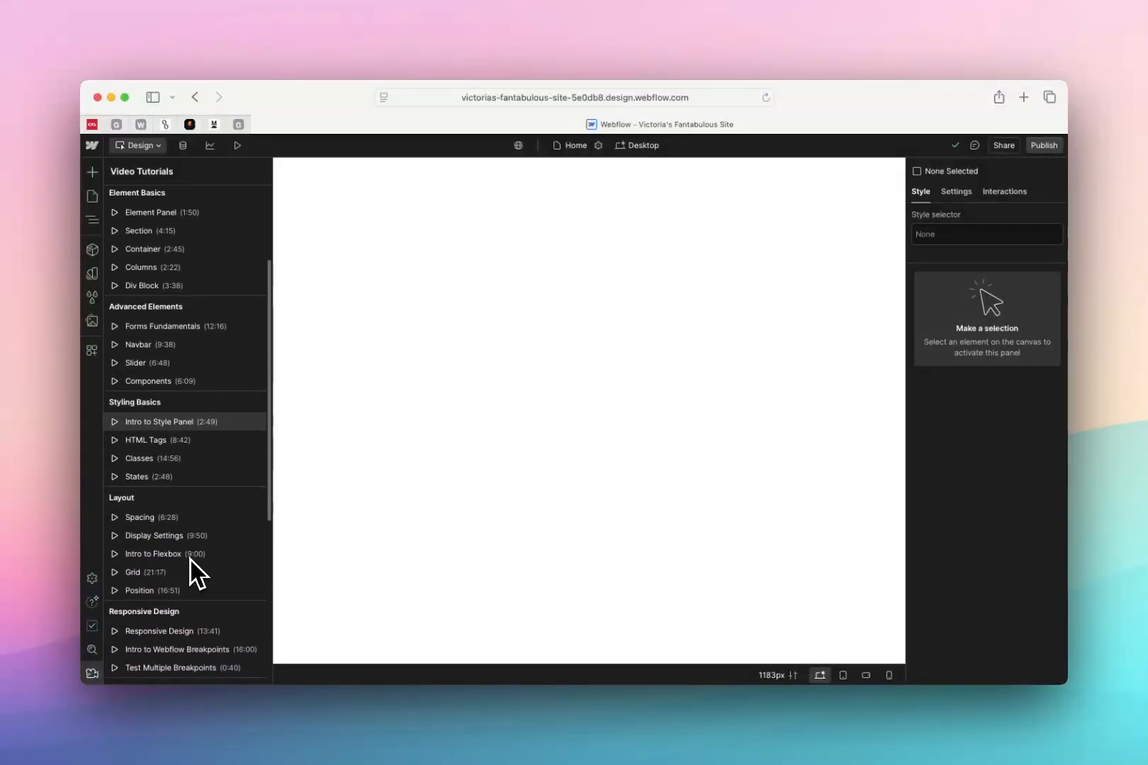
scroll(205, 533, "down", 3)
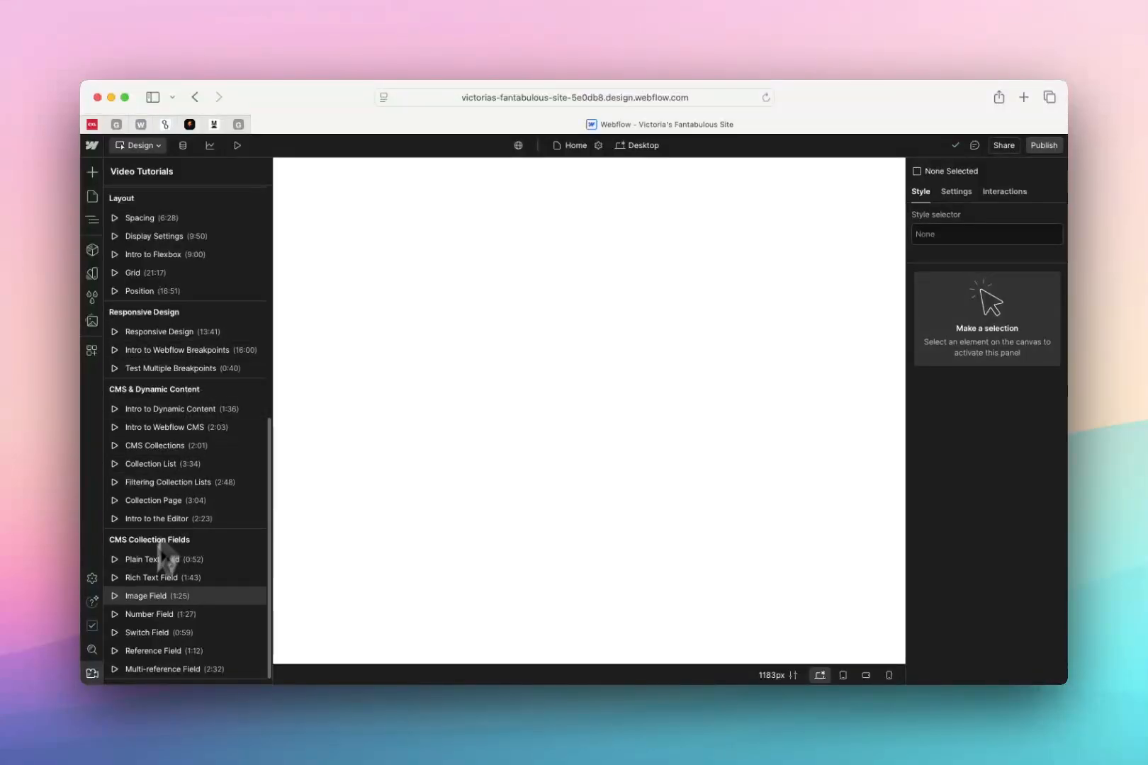
left_click(98, 673)
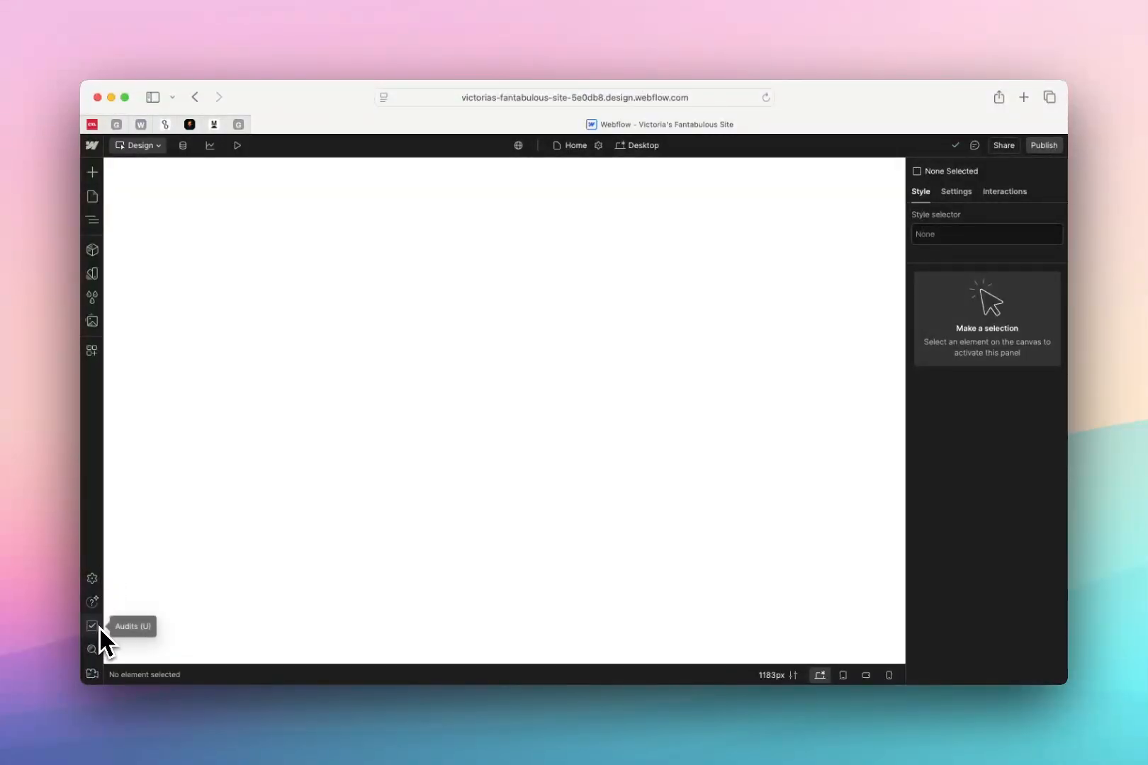
left_click(93, 598)
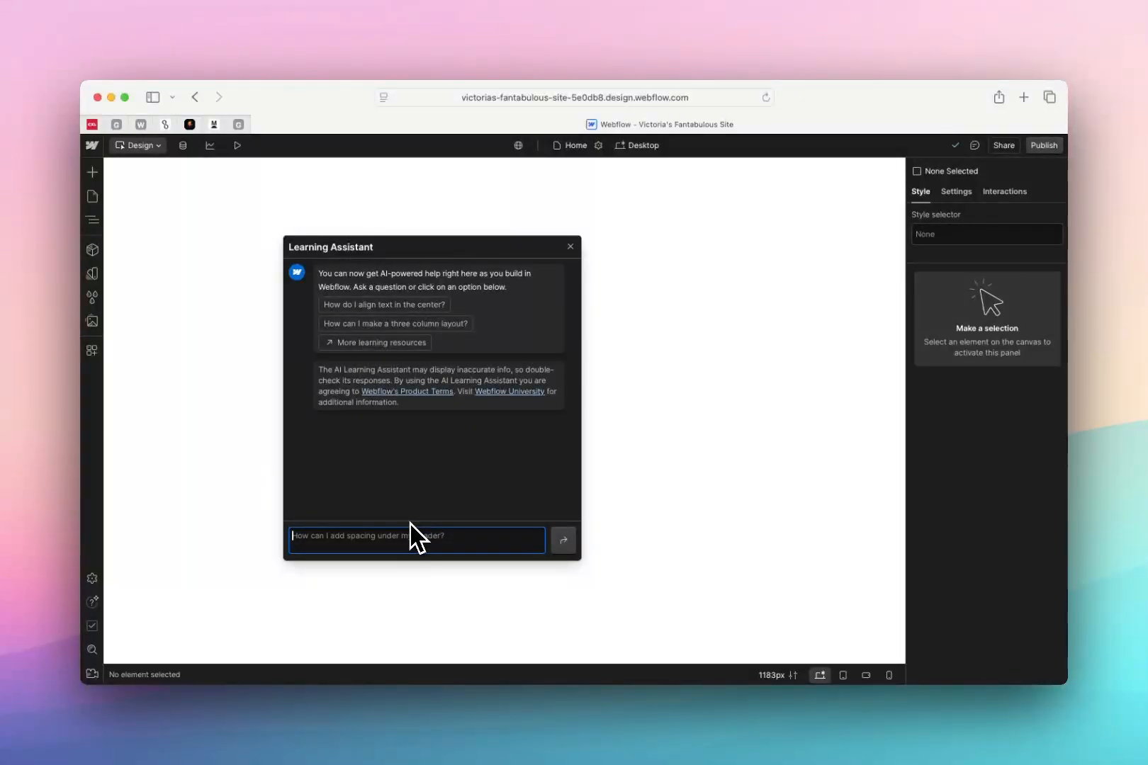
left_click(570, 247)
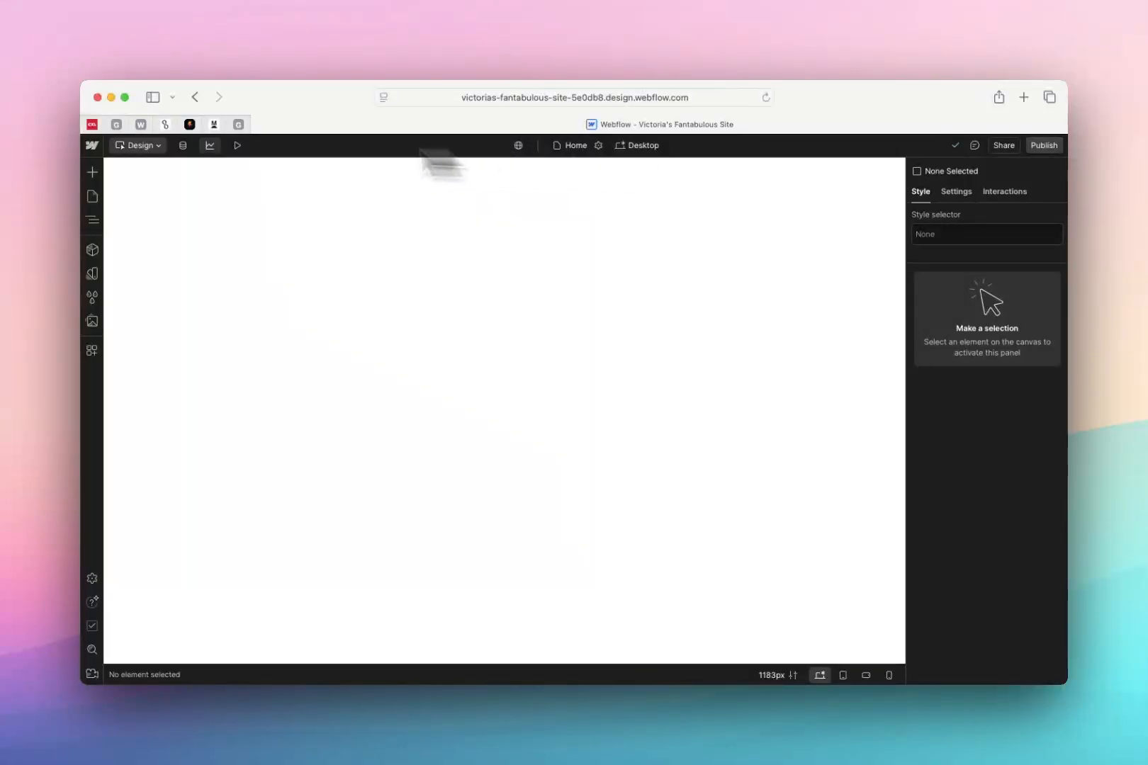
Look at the site in Build mode and return to Design mode
left_click(157, 146)
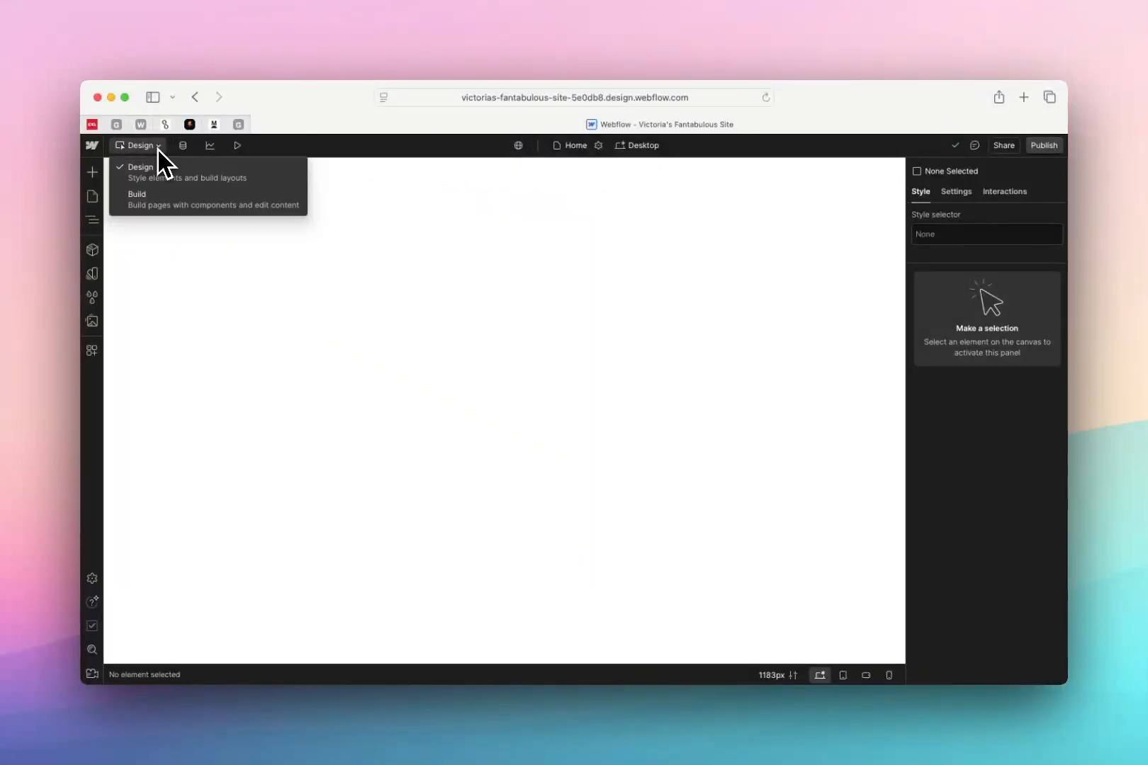
left_click(156, 203)
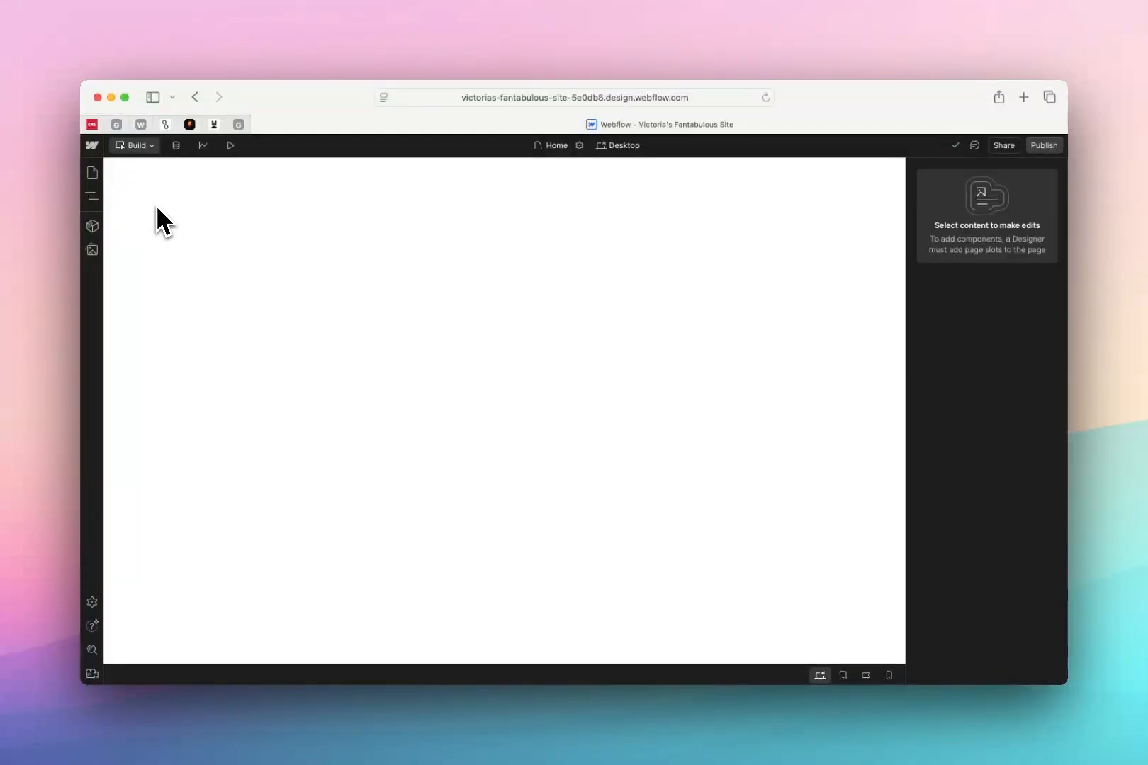
left_click(141, 145)
left_click(147, 169)
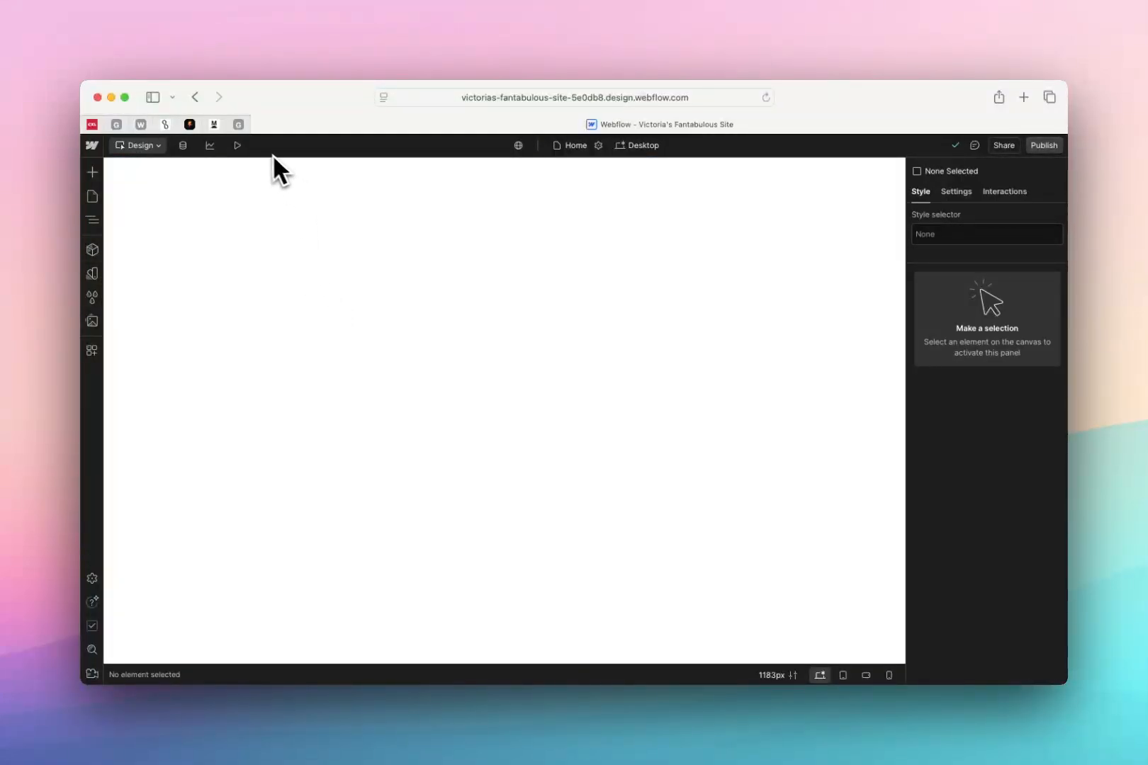
Examine the CMS form for a new collection, including its templates, settings and fields, and cancel it without creating one
left_click(186, 149)
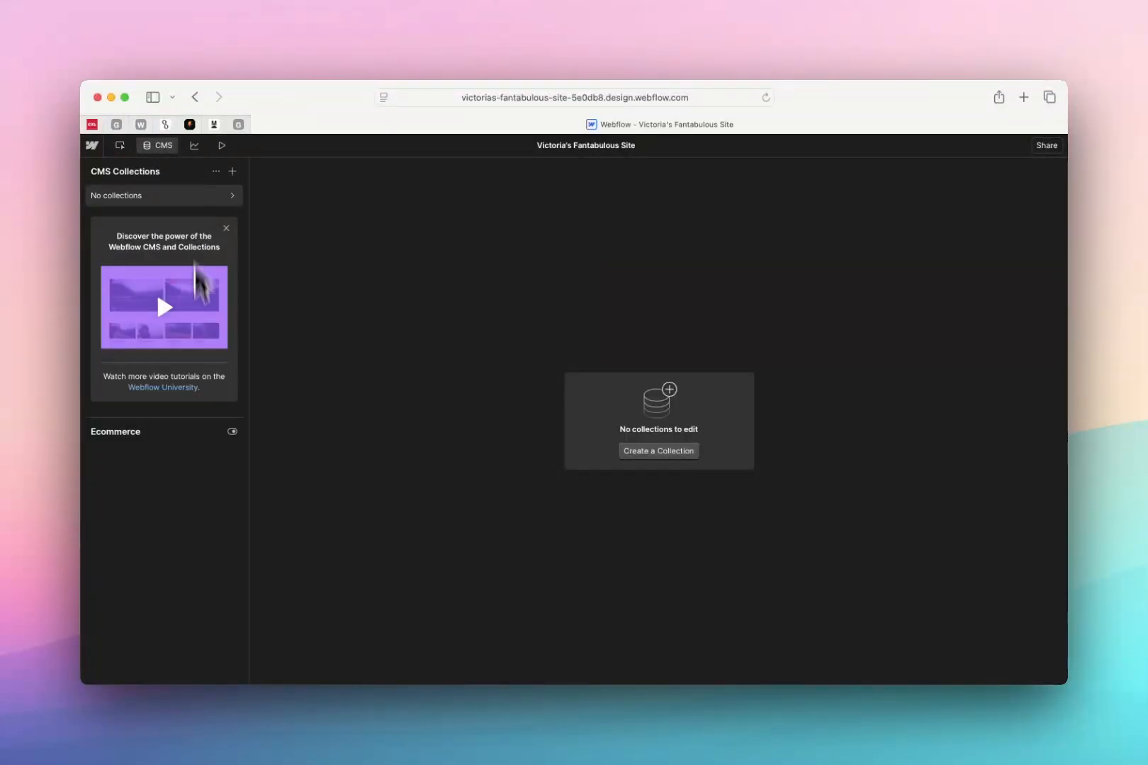
left_click(661, 454)
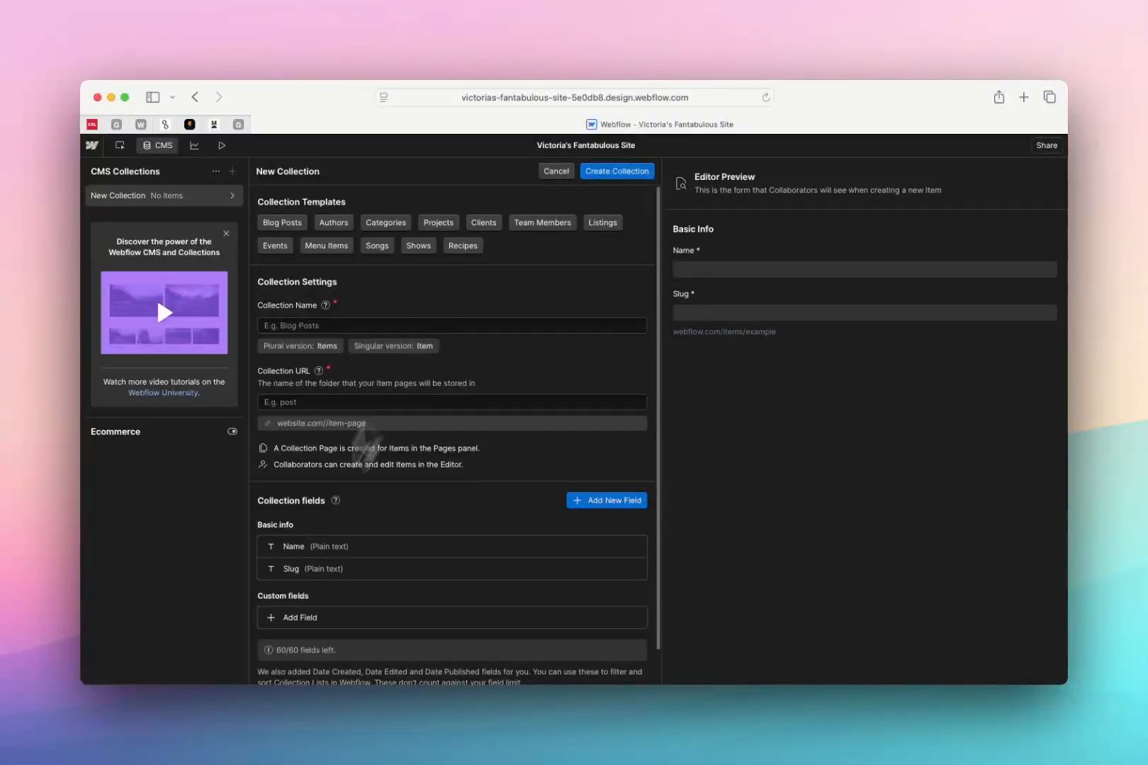
left_click(335, 500)
scroll(333, 503, "down", 1)
scroll(397, 426, "up", 1)
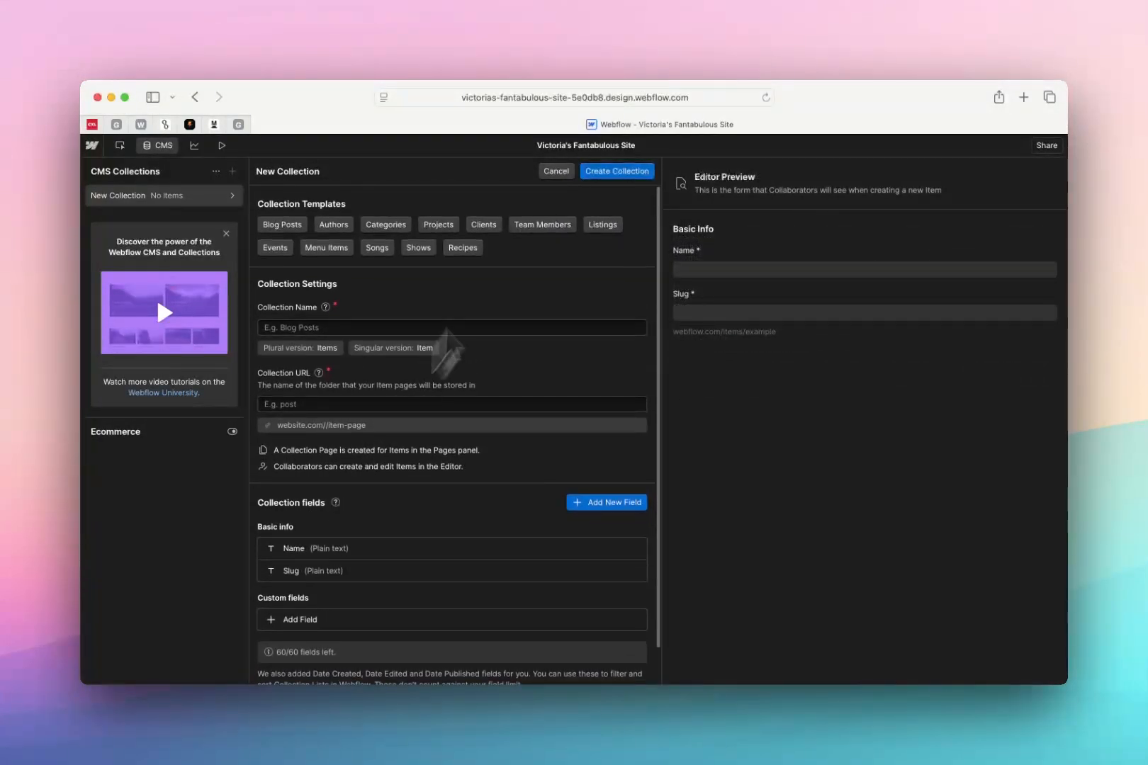
left_click(555, 174)
Preview the Home page and return to the design view
left_click(236, 149)
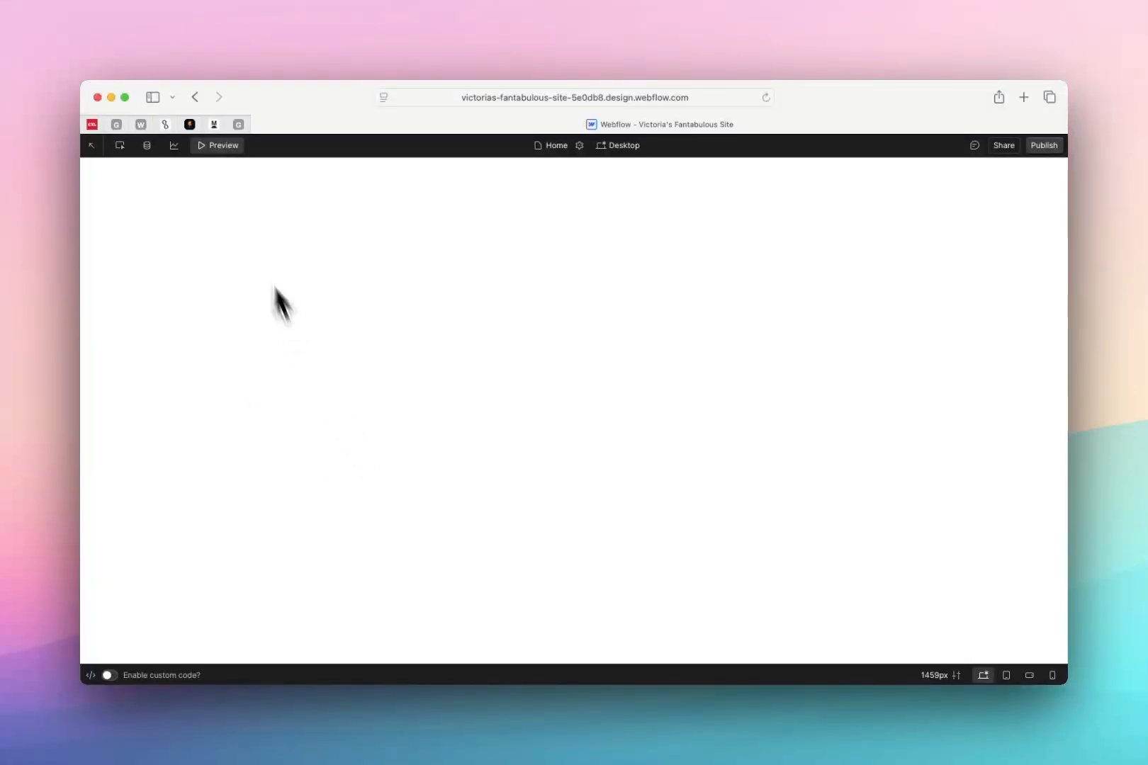
left_click(223, 146)
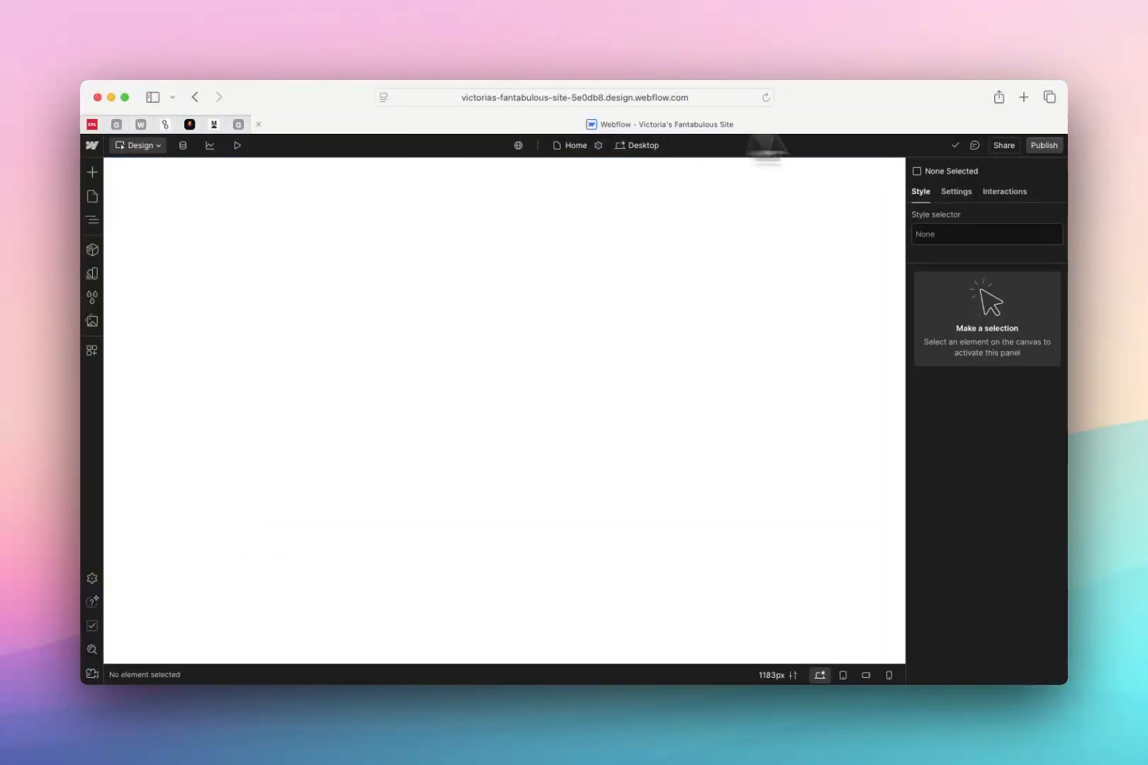
Publish the site to its webflow.io staging domain, and view the live page before returning to the Designer
left_click(1046, 146)
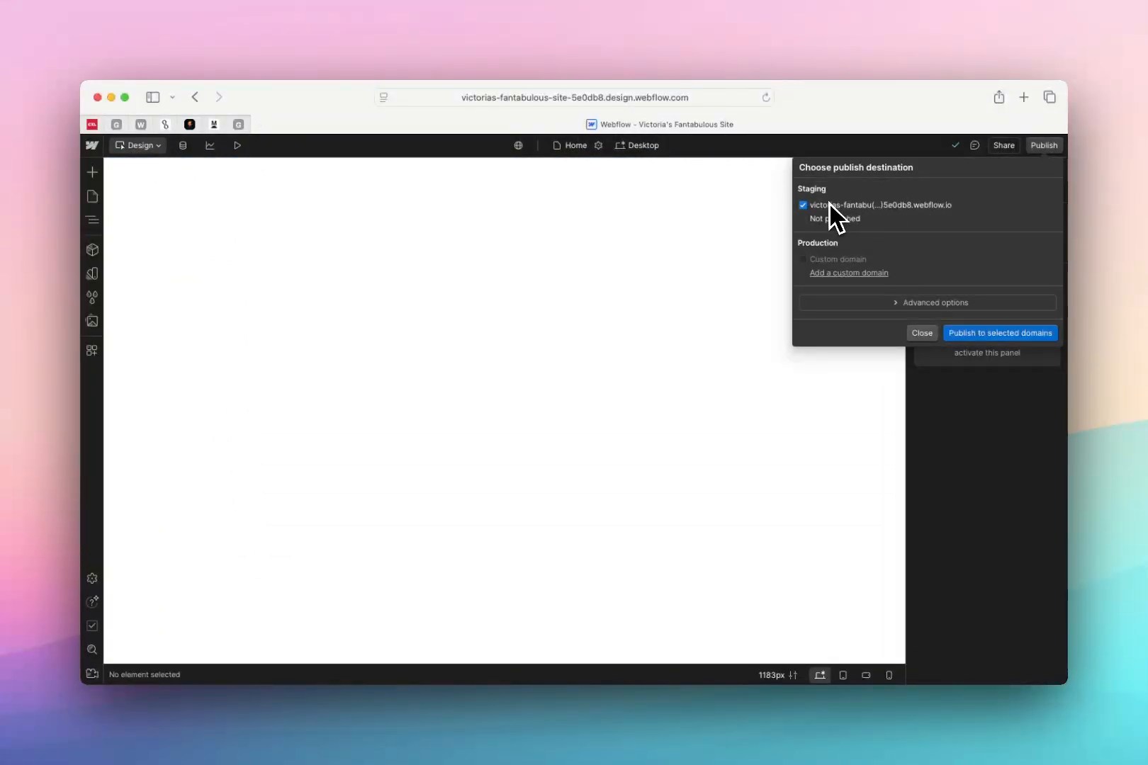
left_click(975, 333)
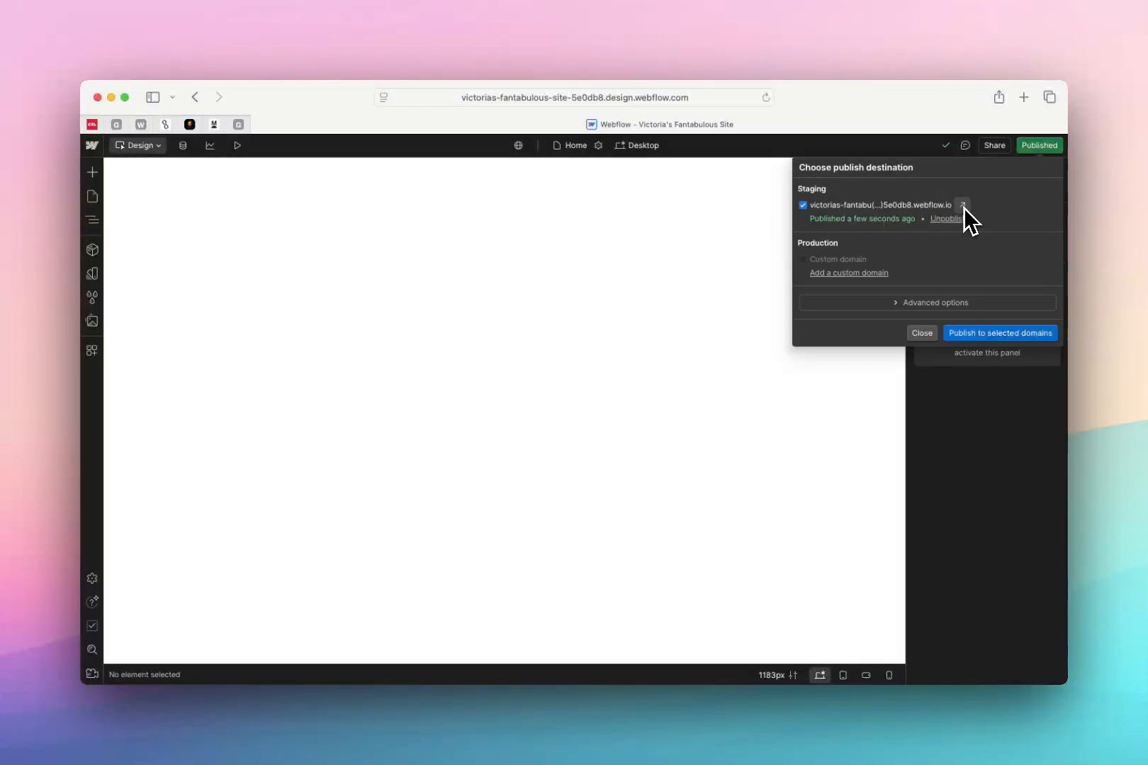
left_click(963, 207)
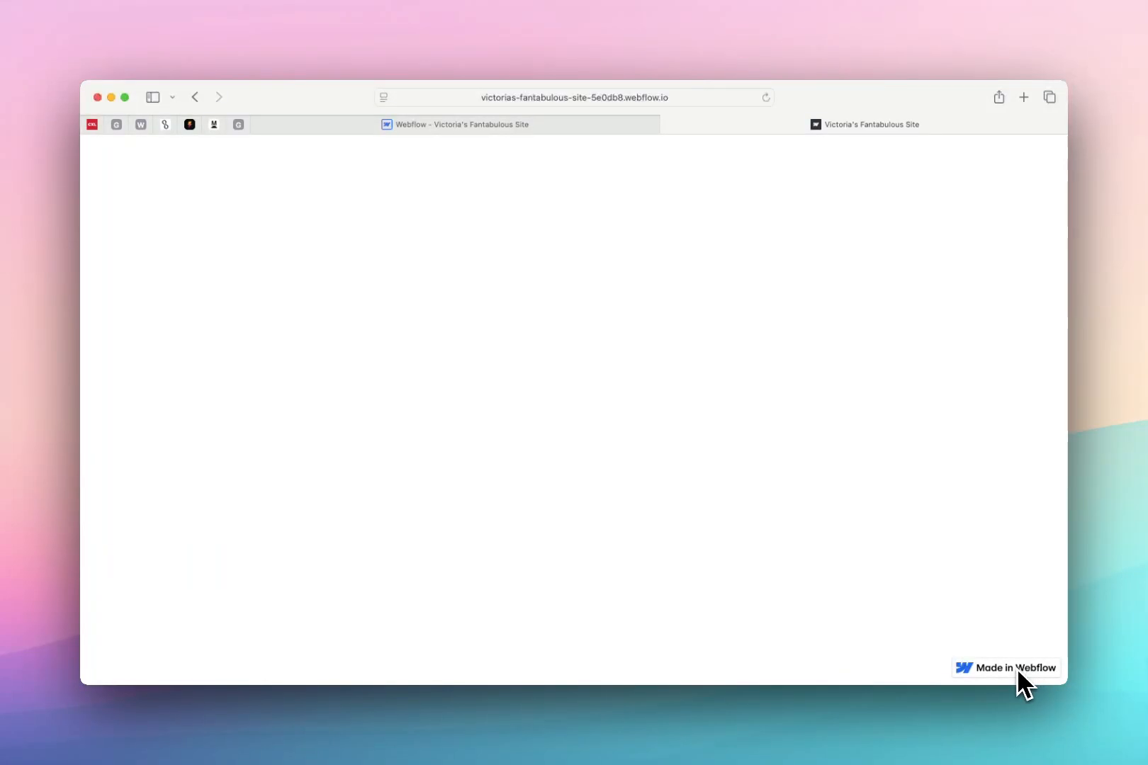
left_click(582, 126)
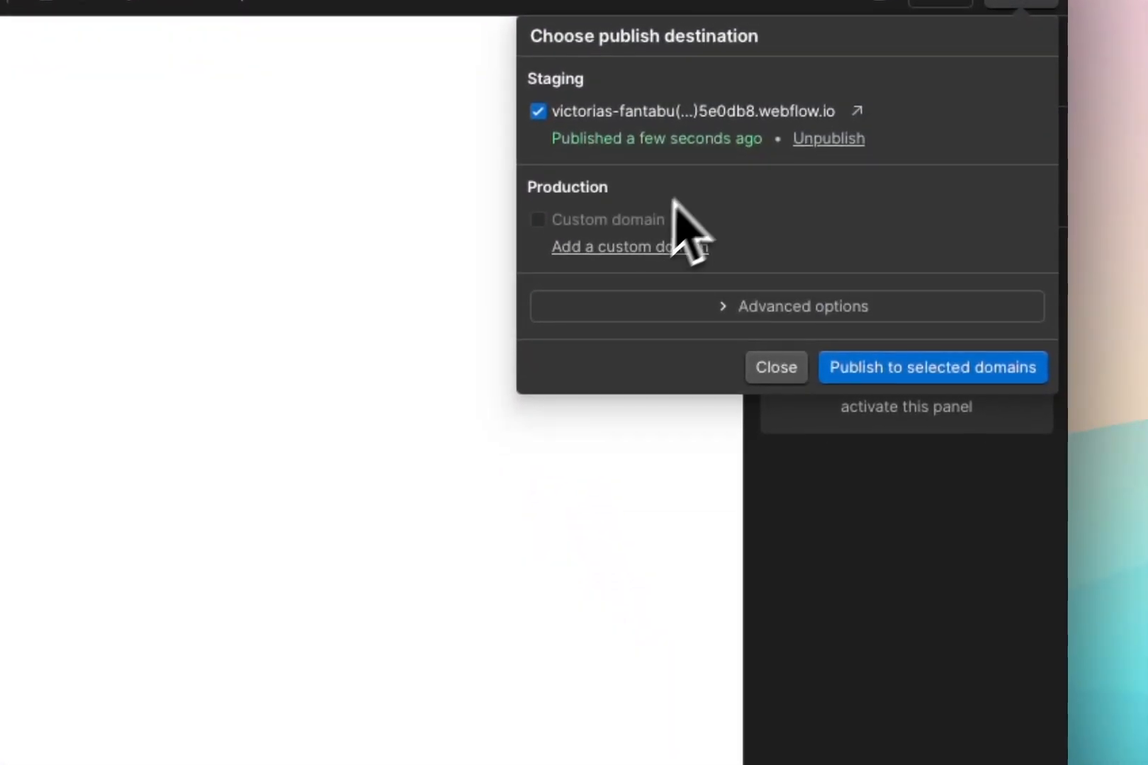
Examine the advanced publishing options, collapse them and close the publish settings
left_click(733, 312)
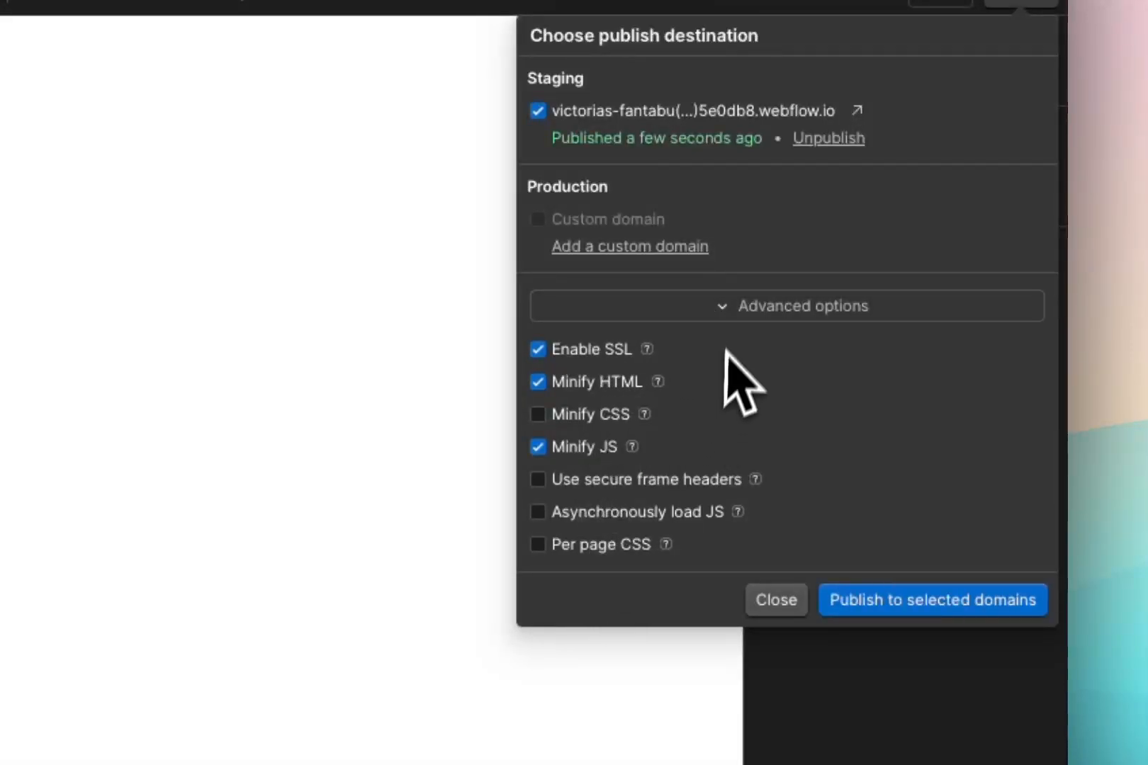
left_click(730, 316)
left_click(772, 365)
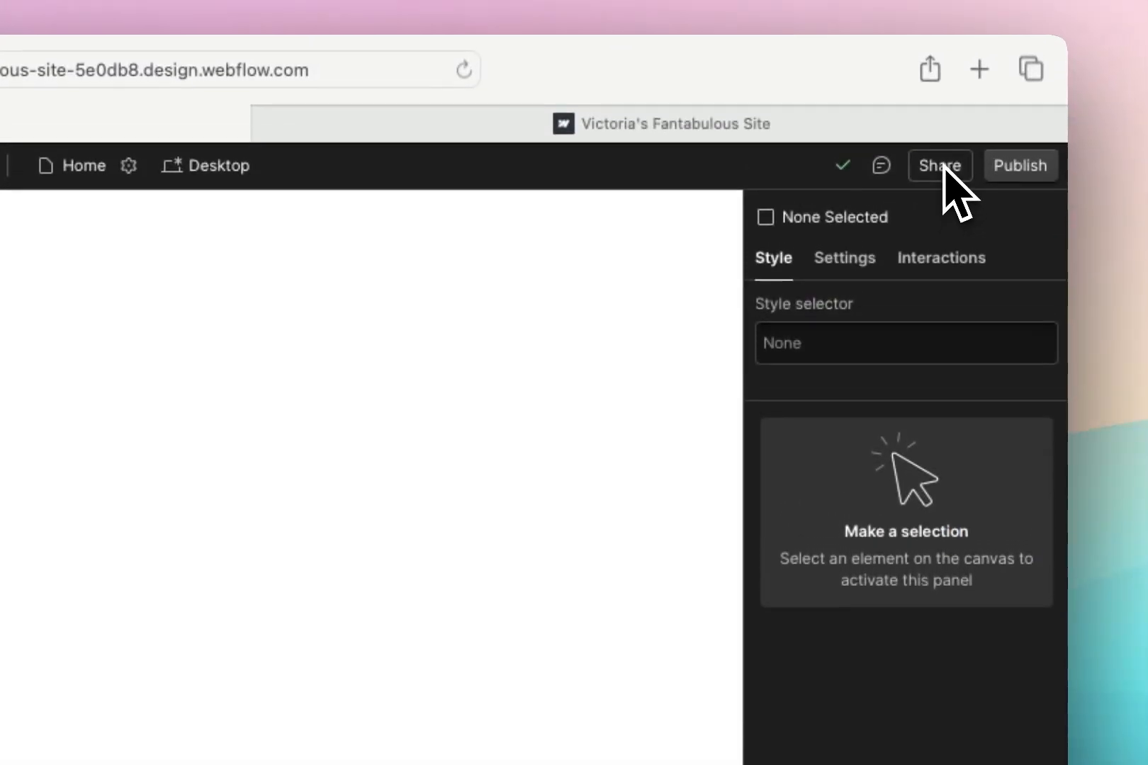
Examine the site's sharing options and the available invite roles, and close the dialog without inviting anyone
left_click(939, 84)
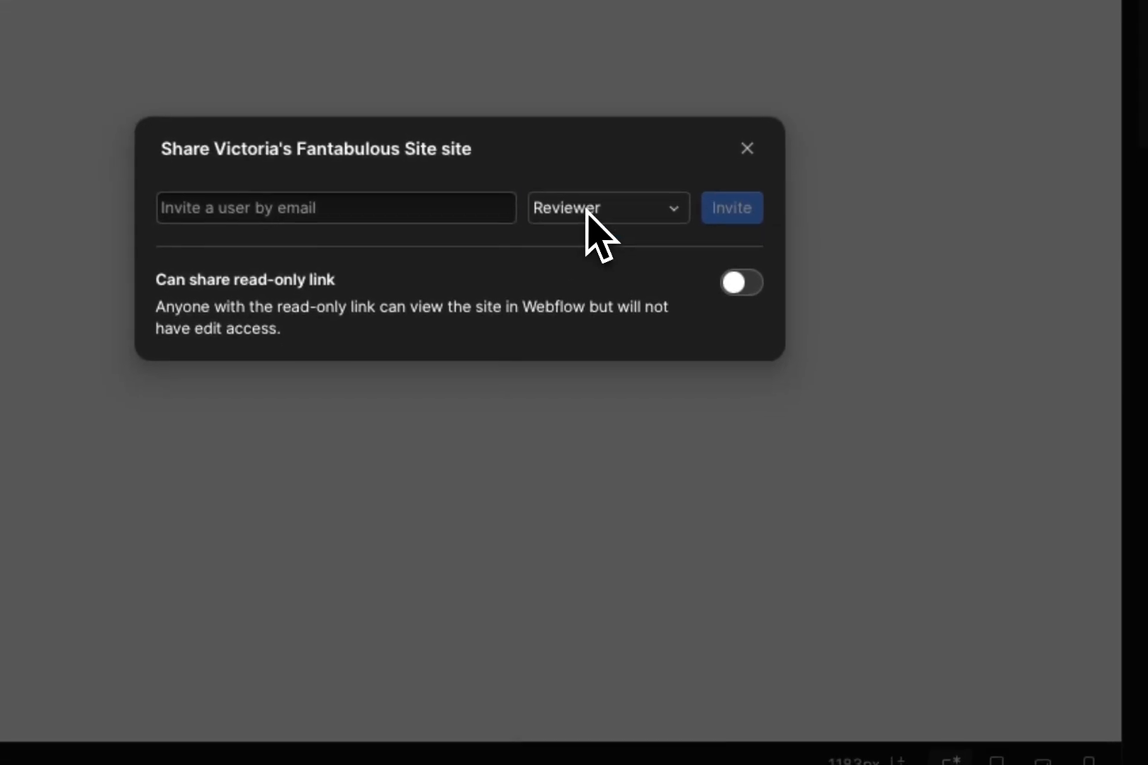
left_click(575, 225)
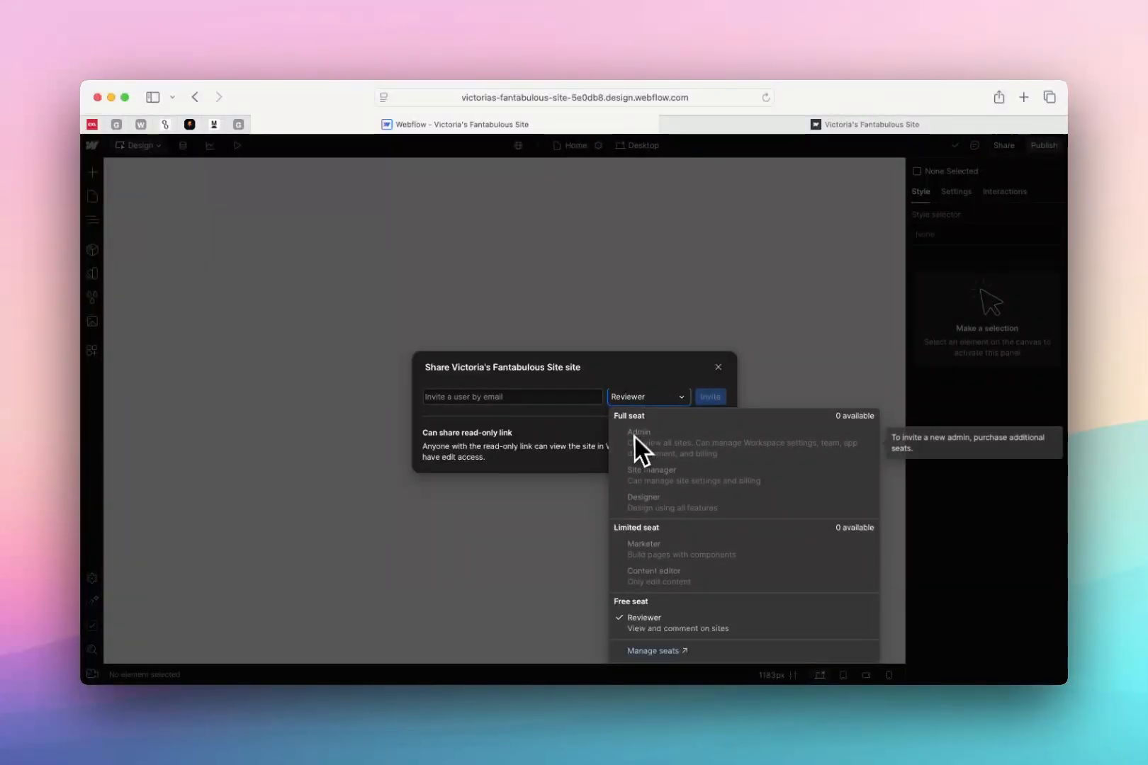
left_click(568, 394)
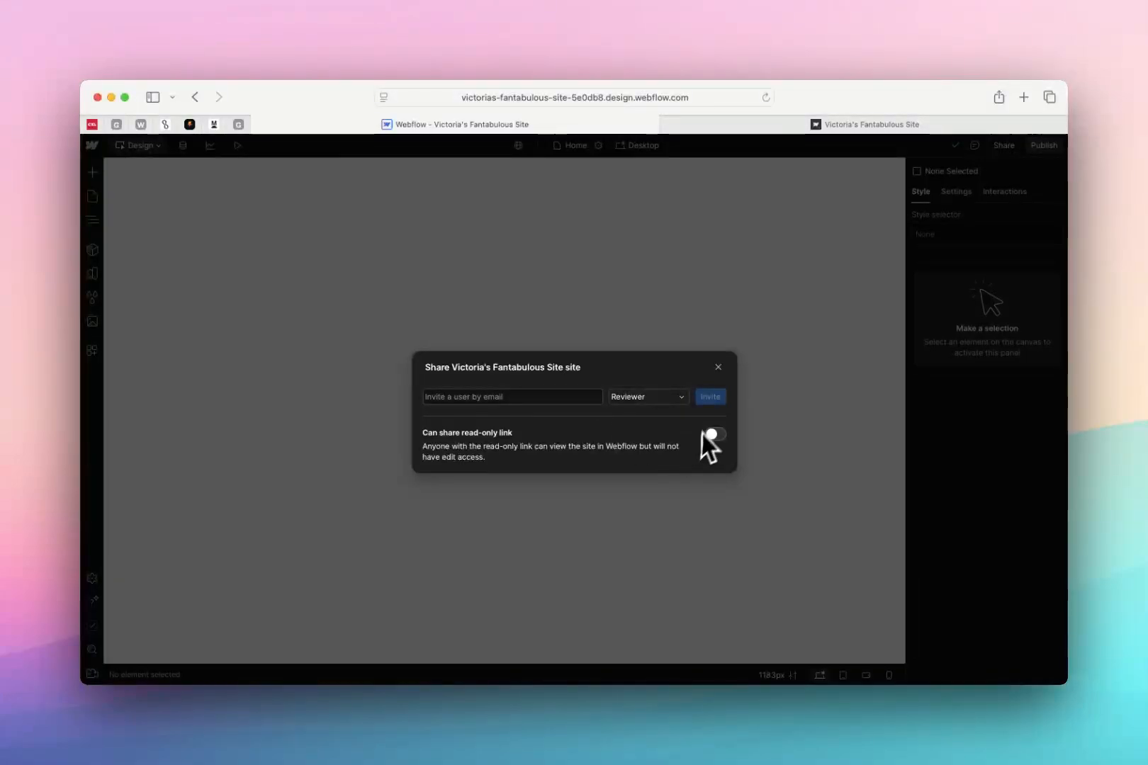
left_click(647, 399)
left_click(556, 409)
left_click(717, 368)
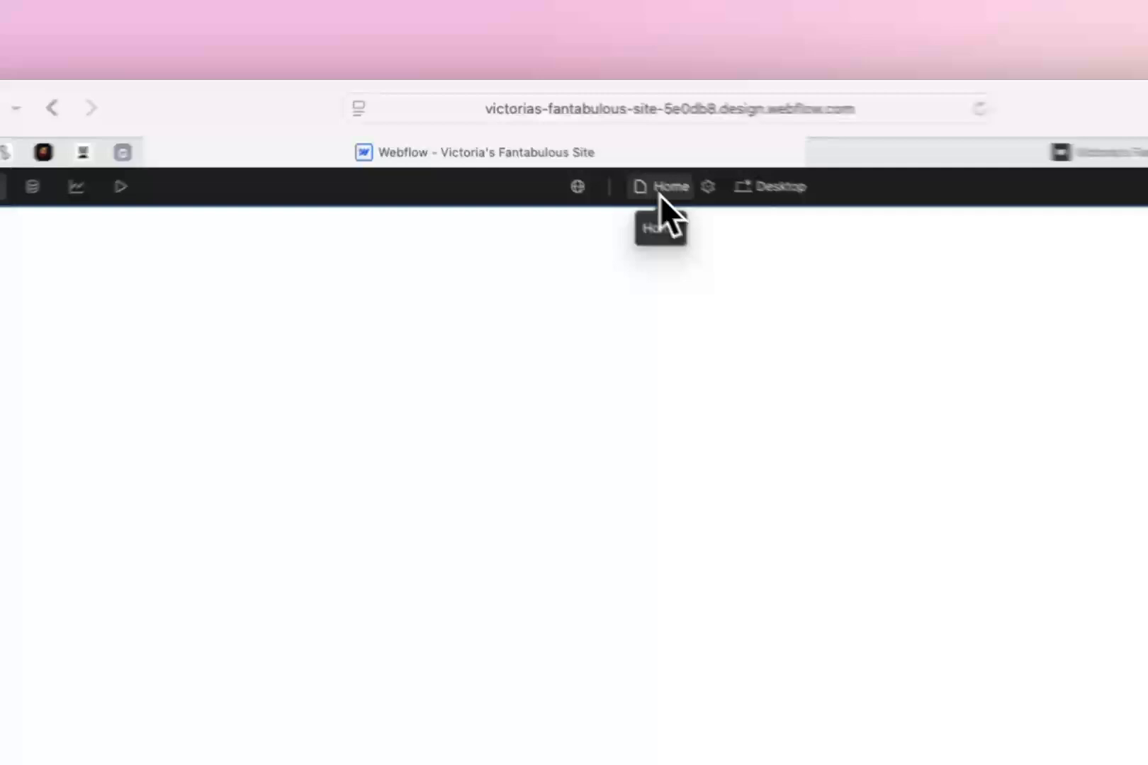
Look through the list of all site pages, from static and utility pages to user pages, and close it
left_click(570, 145)
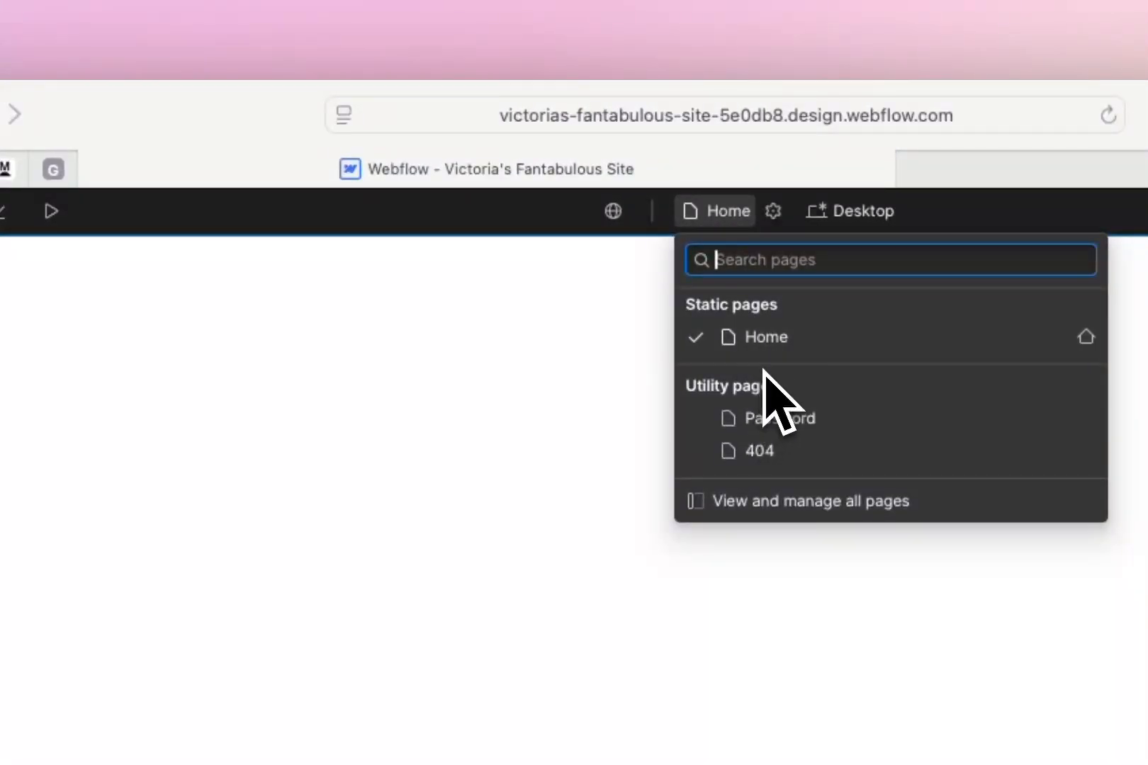
left_click(736, 501)
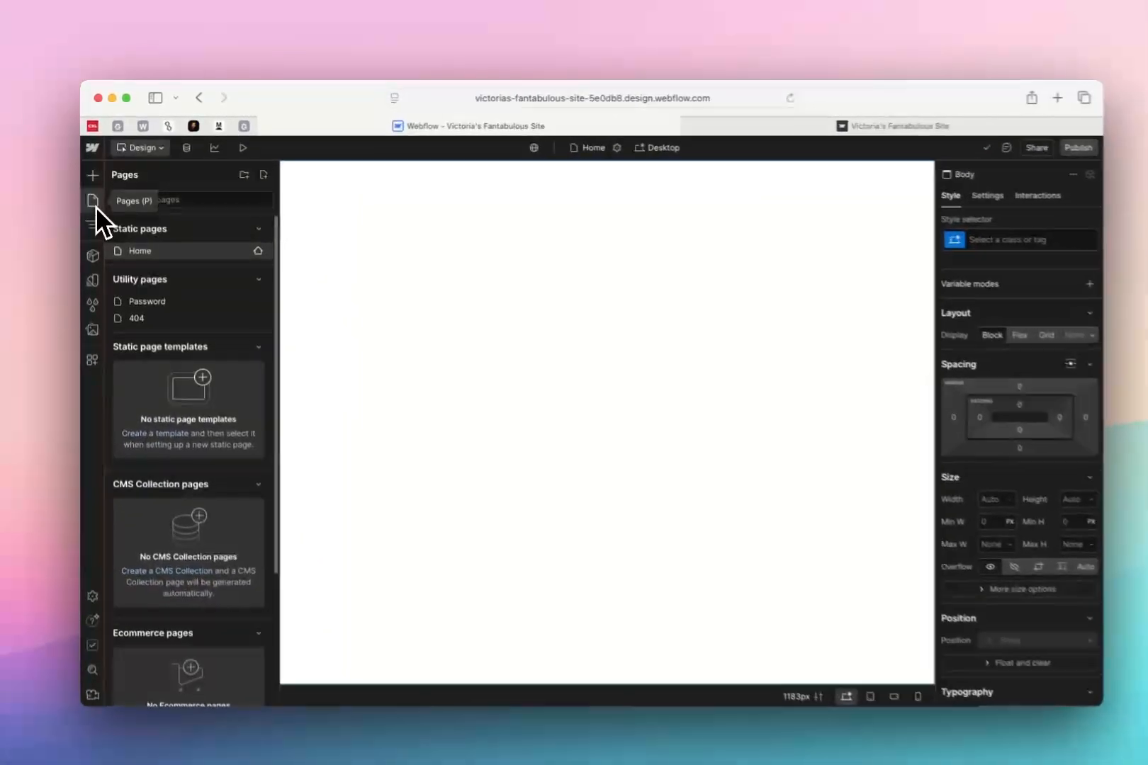
left_click(96, 207)
key("p")
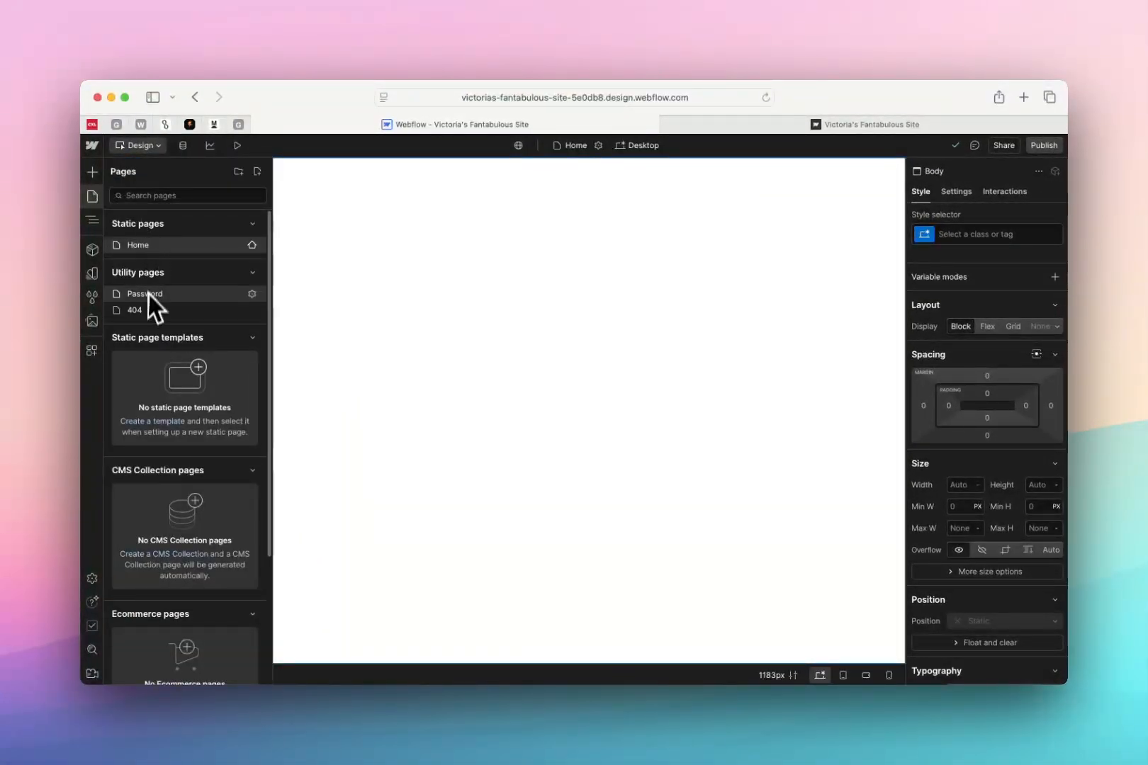
scroll(158, 325, "down", 3)
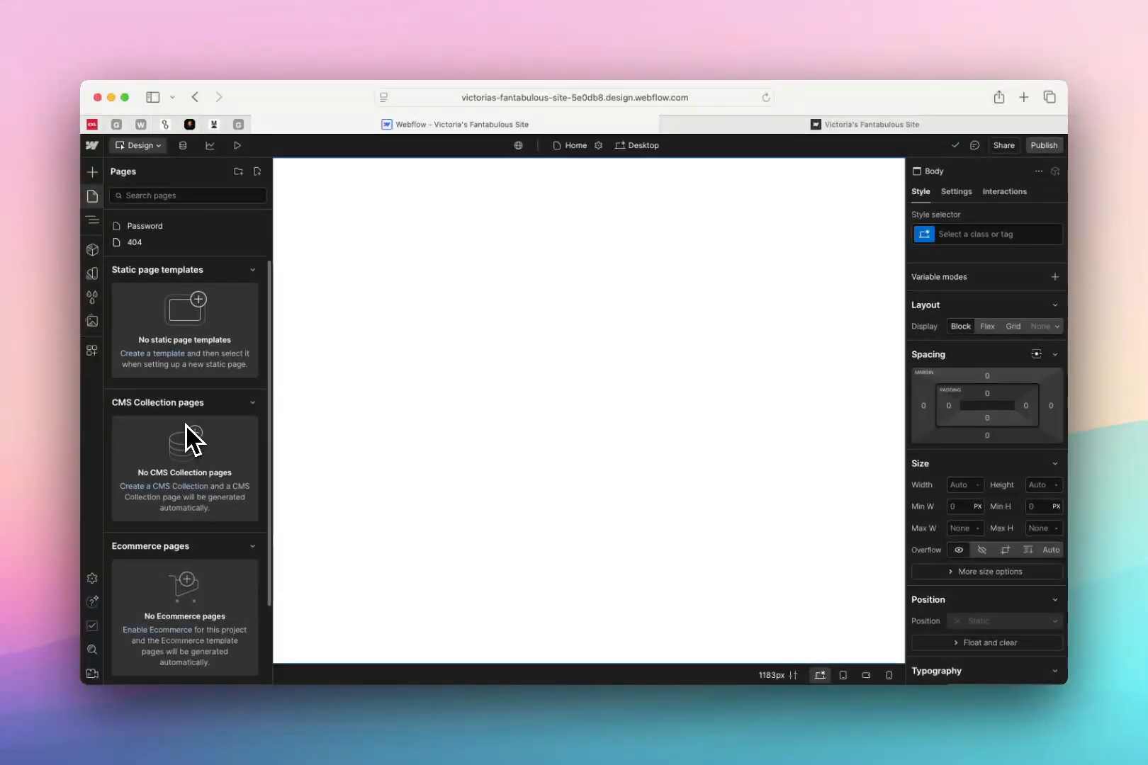
scroll(186, 461, "down", 5)
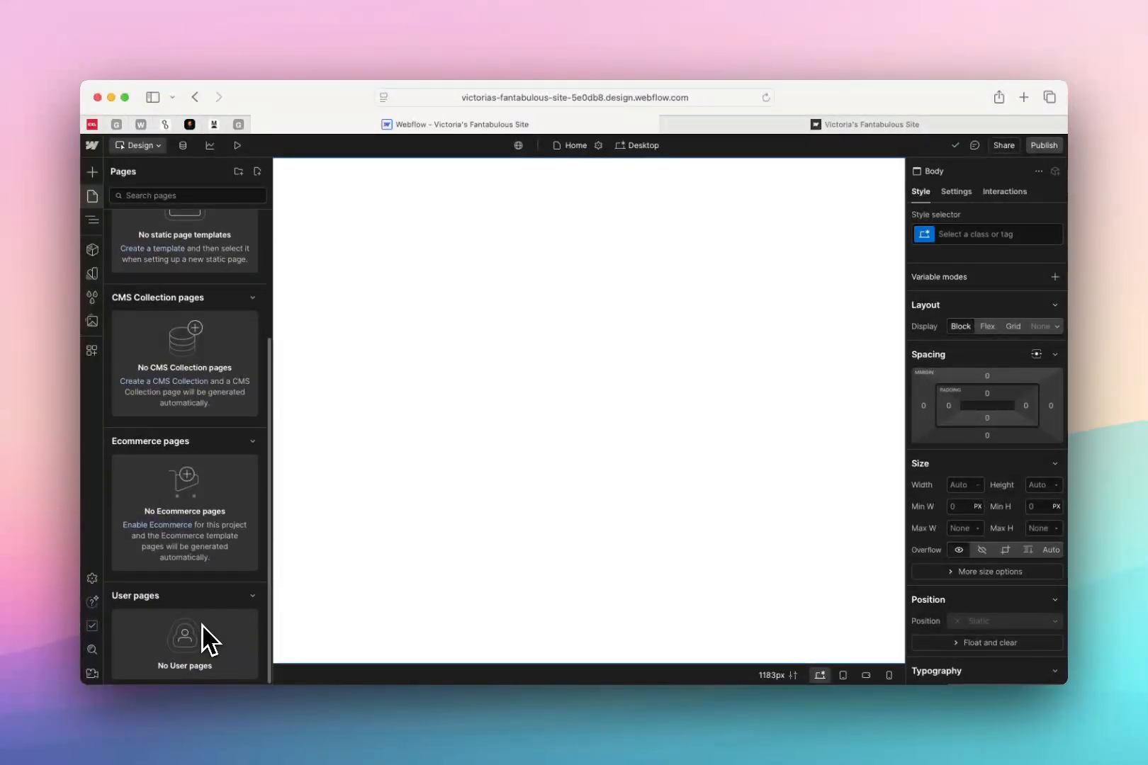
left_click(92, 197)
Examine the Home page's settings, including access control, SEO, Open Graph, site search and custom code, and close them
left_click(599, 146)
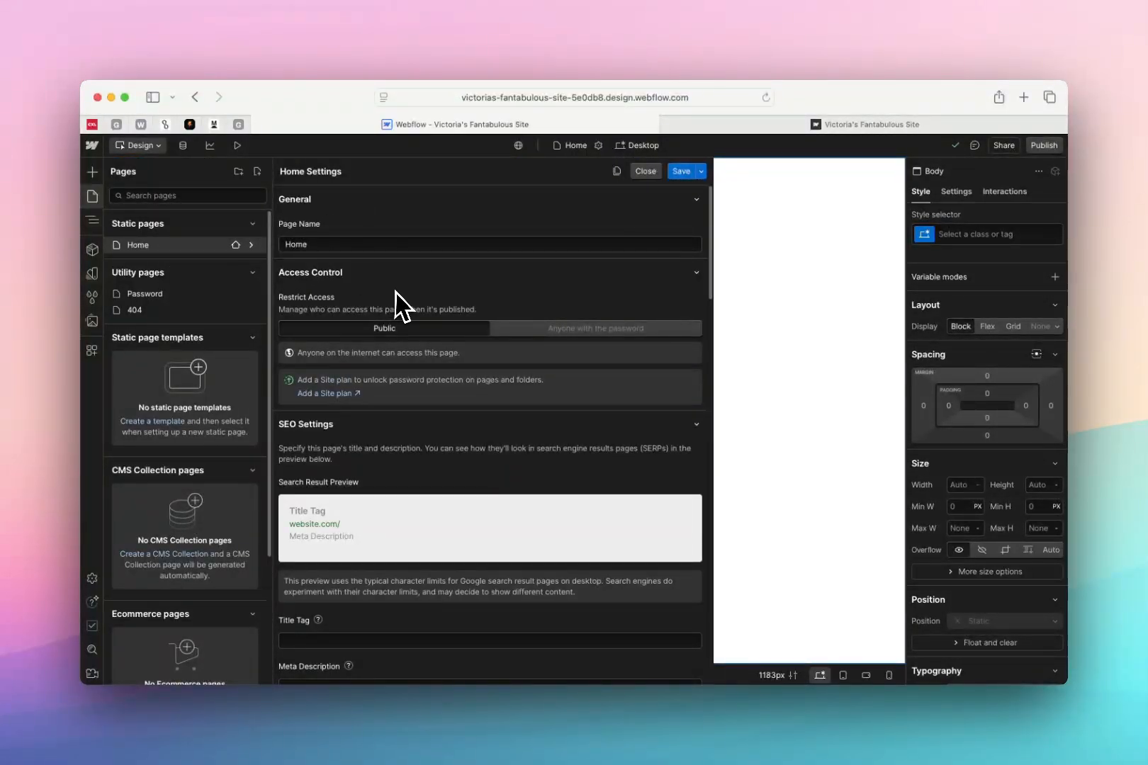
scroll(354, 457, "down", 2)
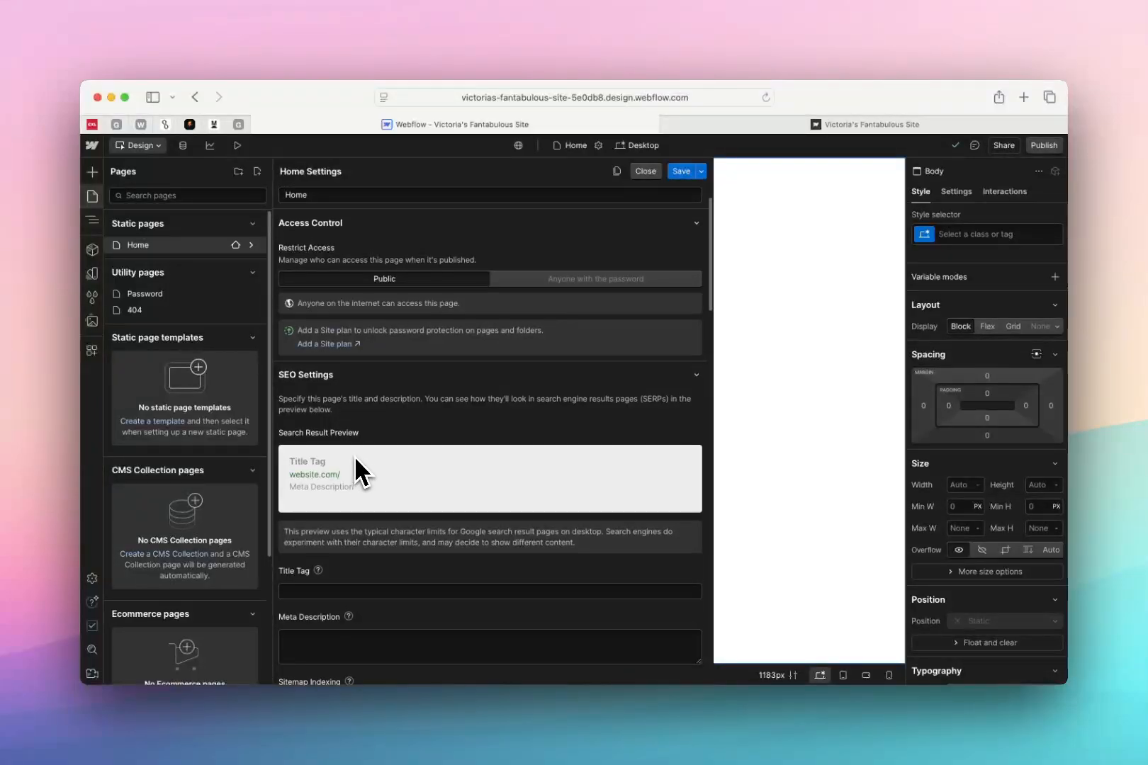
scroll(356, 457, "up", 1)
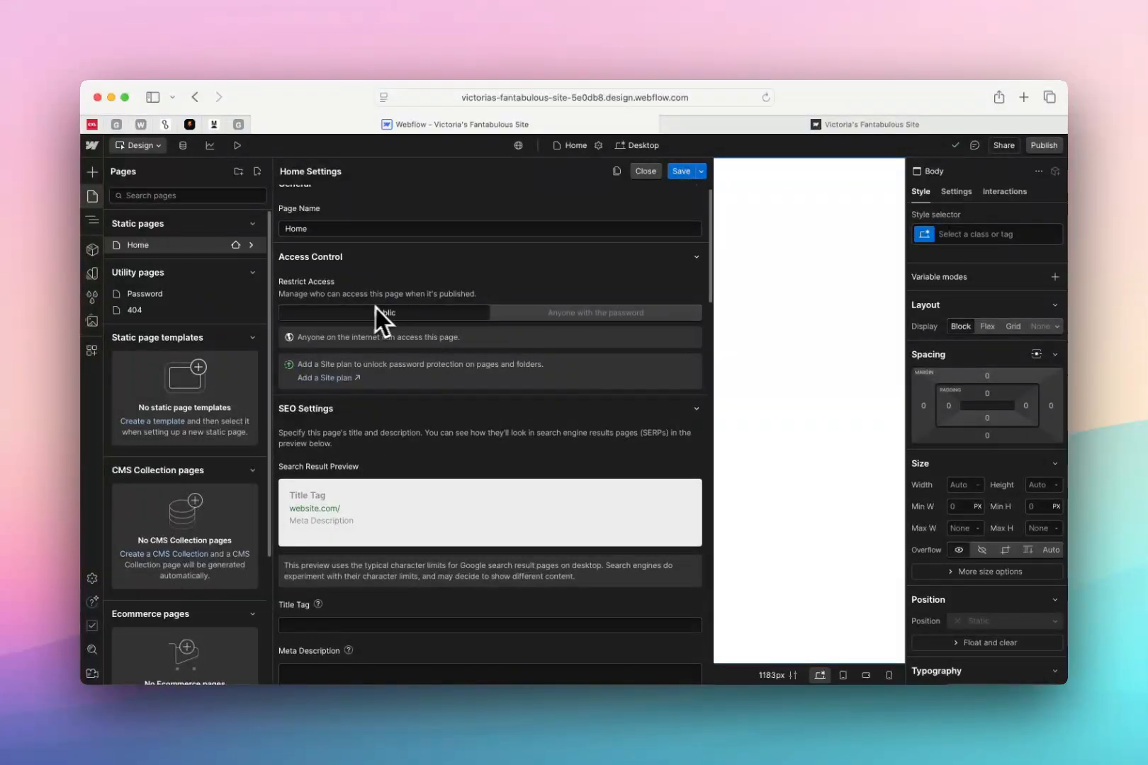
scroll(462, 396, "down", 5)
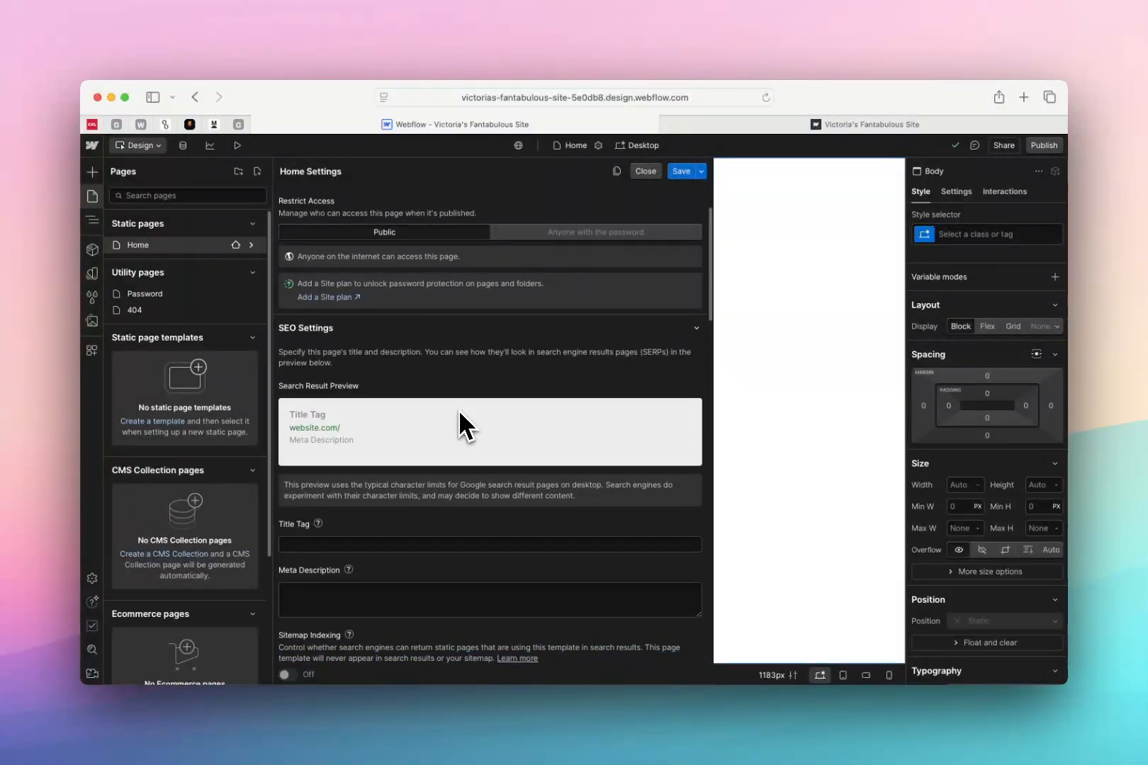
scroll(461, 411, "down", 15)
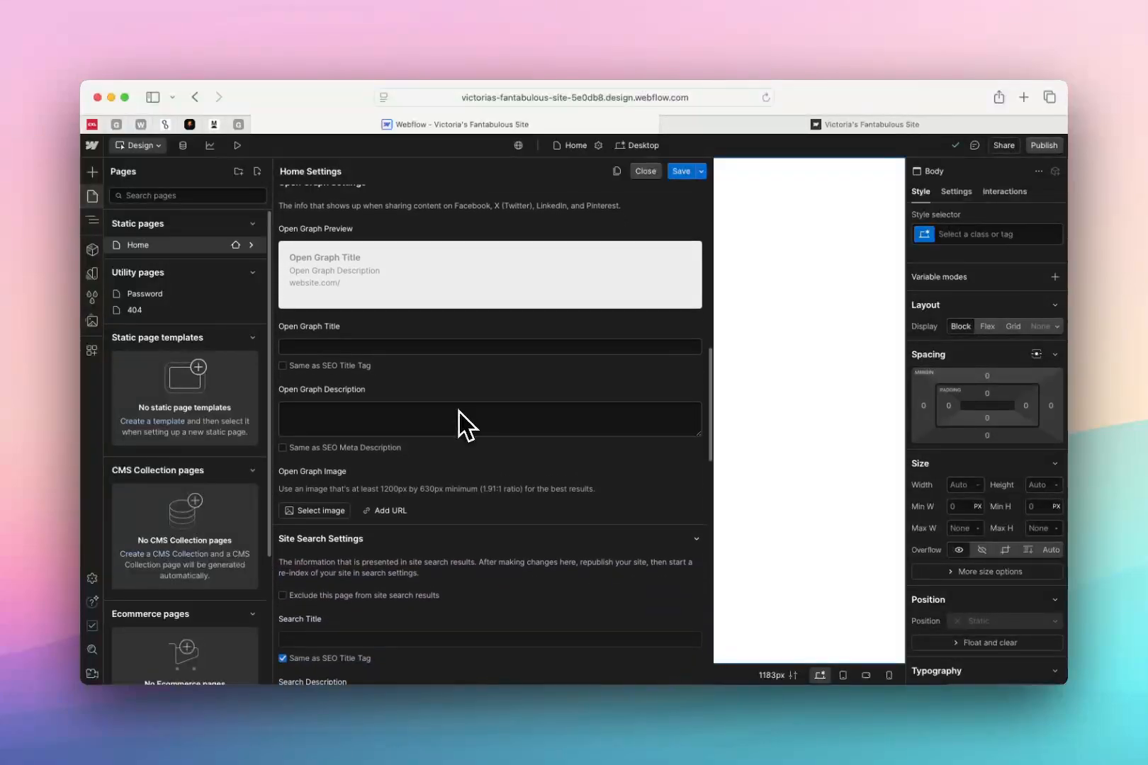
scroll(364, 449, "down", 7)
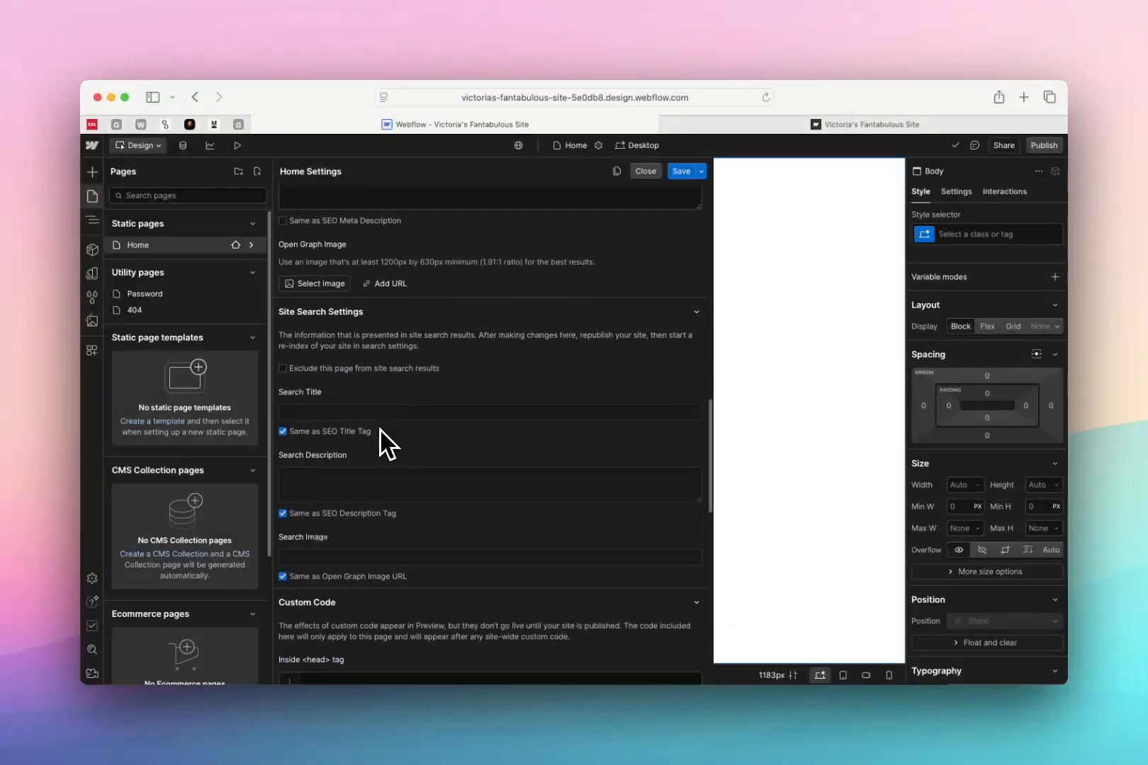
scroll(348, 471, "down", 4)
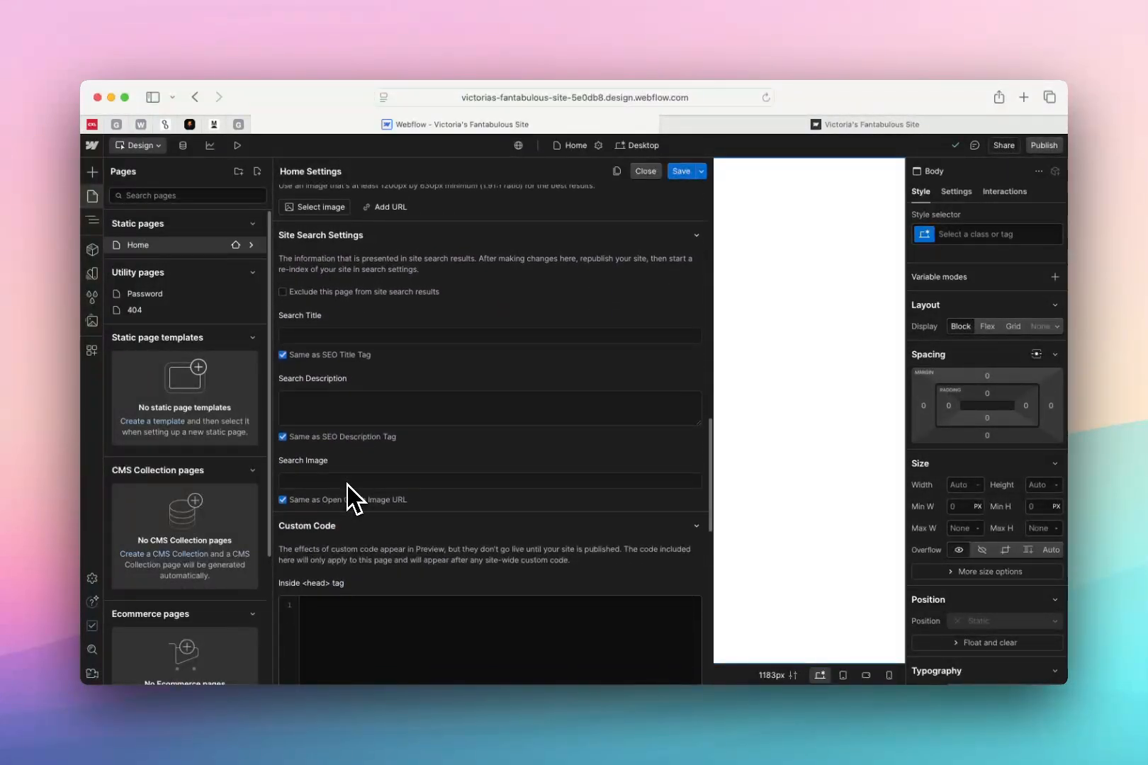
scroll(348, 489, "down", 10)
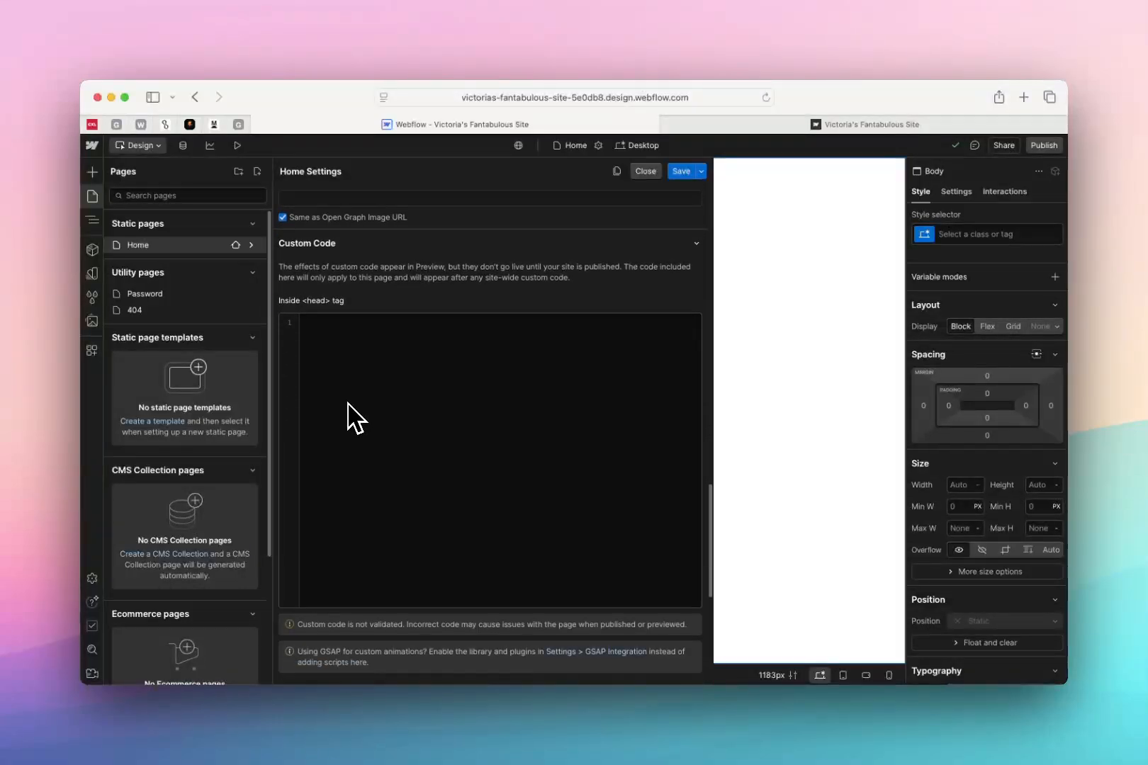
scroll(347, 403, "down", 6)
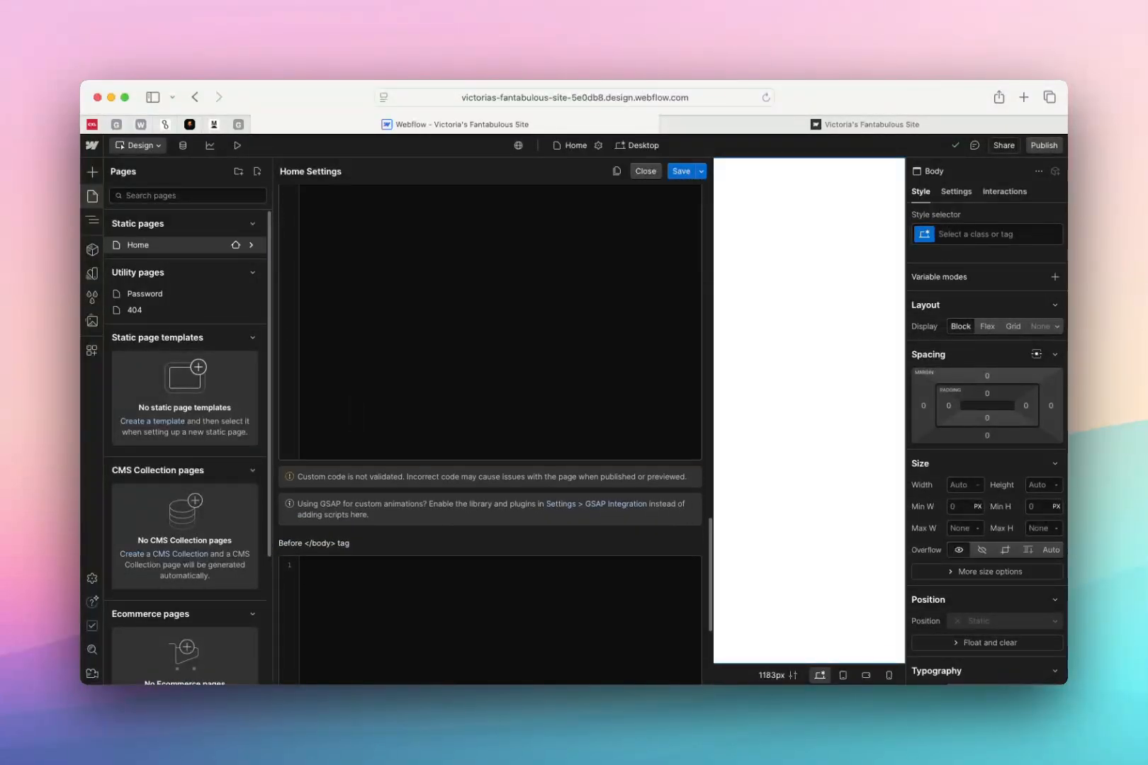
scroll(346, 390, "down", 4)
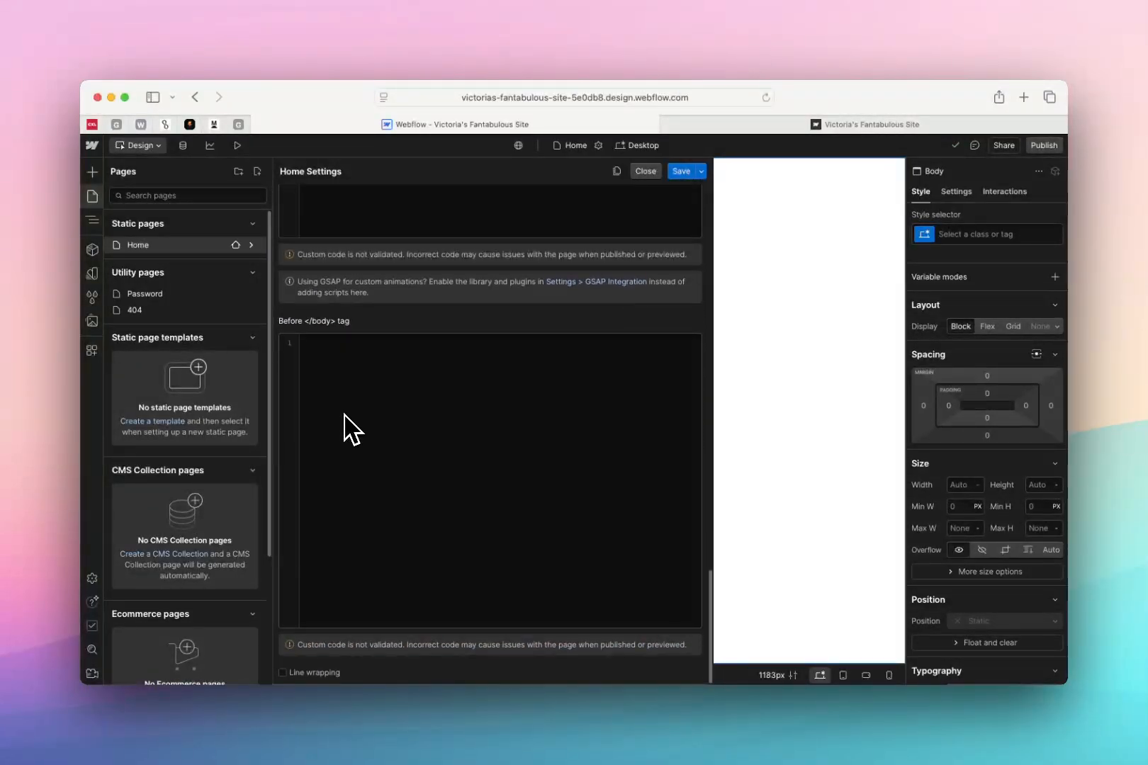
scroll(362, 273, "up", 6)
scroll(363, 285, "up", 20)
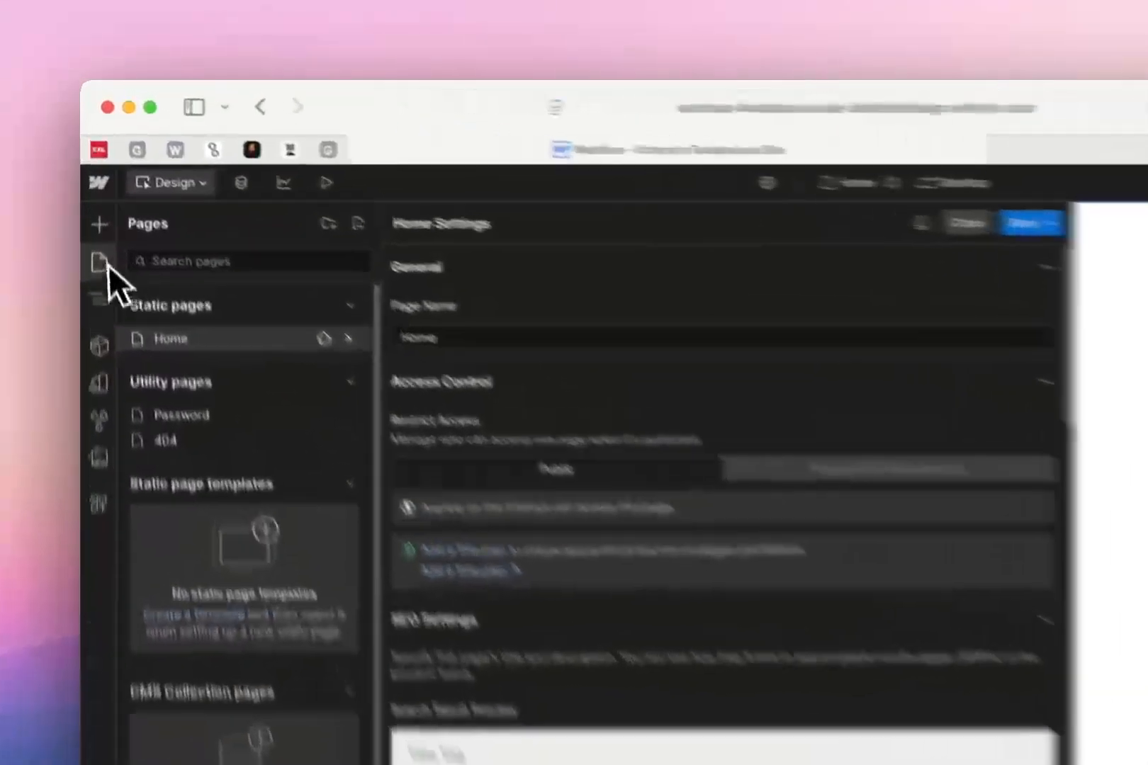
left_click(92, 196)
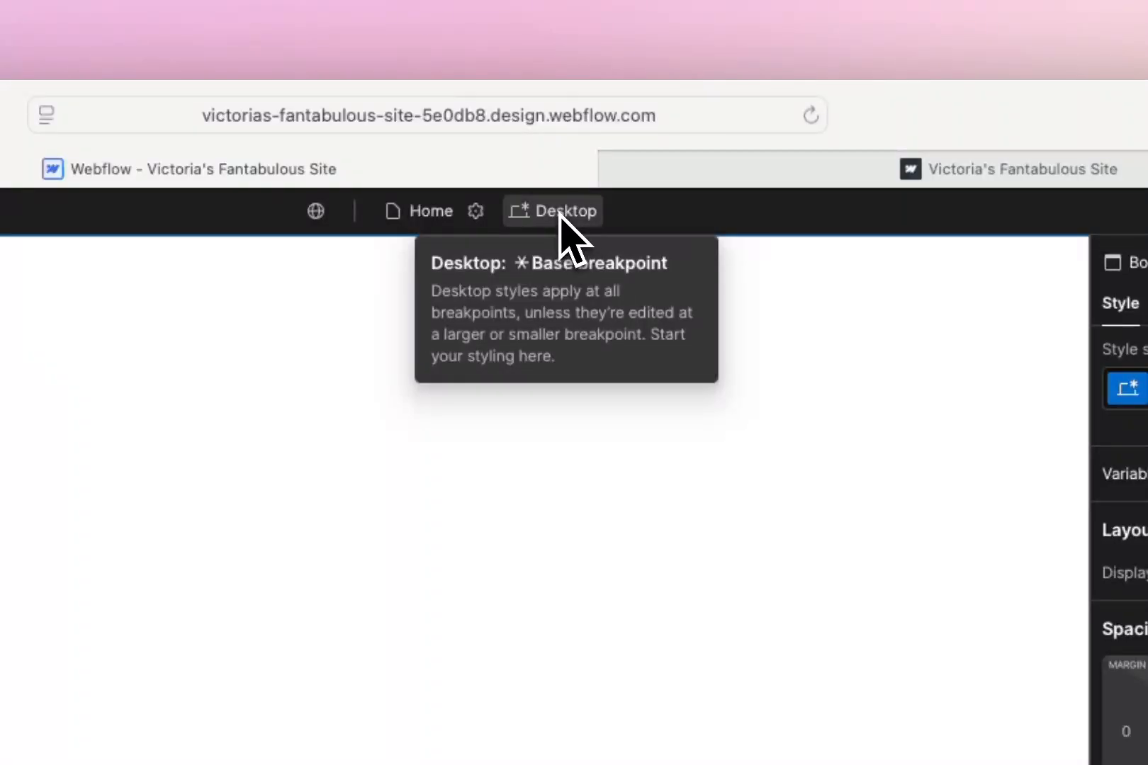
View the page at the Tablet, Mobile (L) and Mobile breakpoints, and return to the Desktop breakpoint
left_click(559, 214)
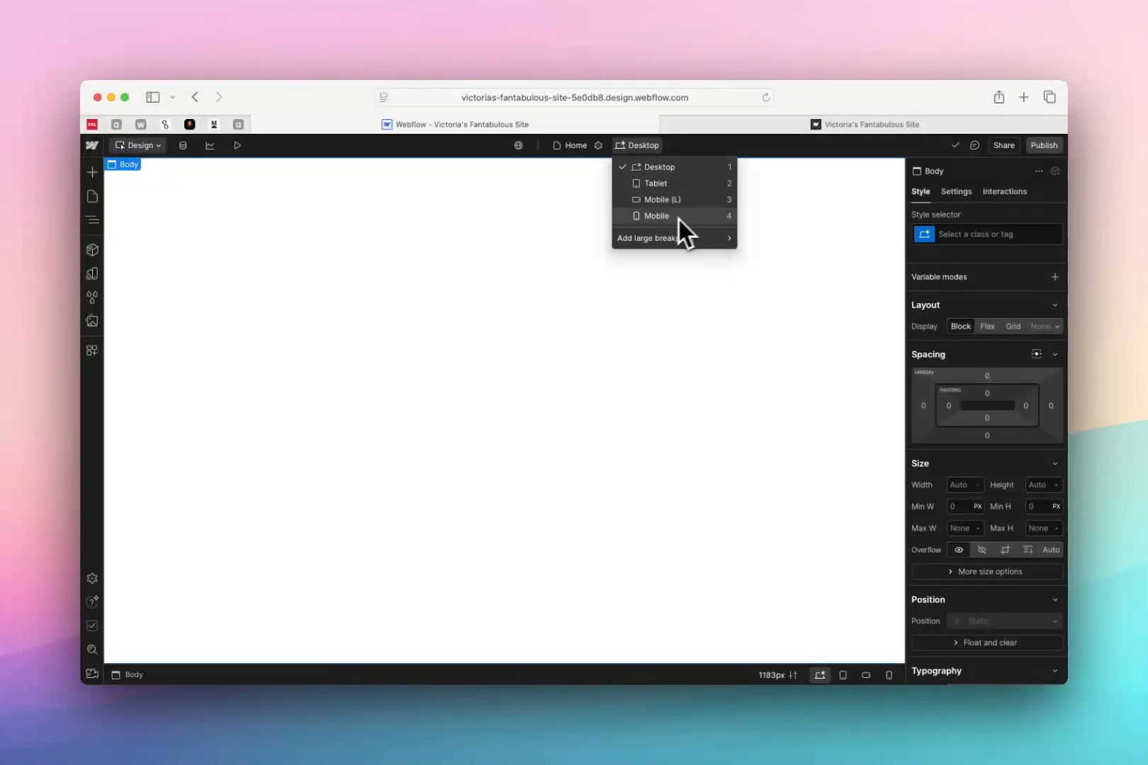
left_click(655, 183)
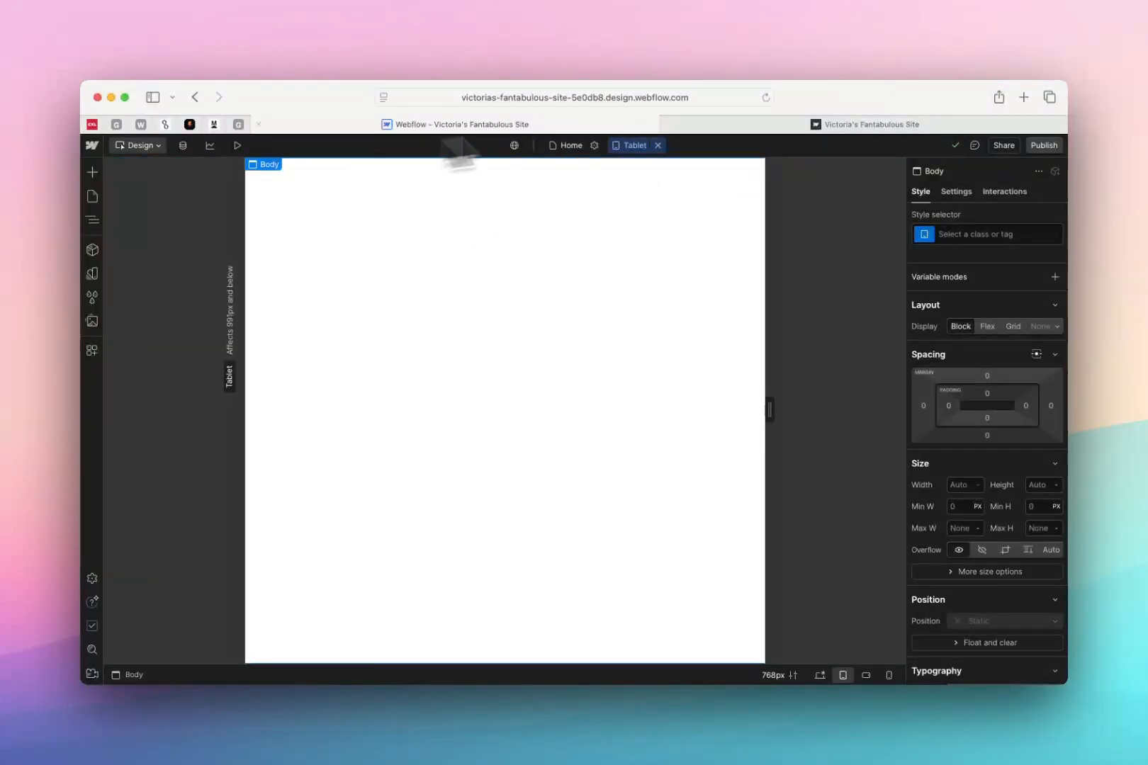
left_click(628, 146)
left_click(661, 189)
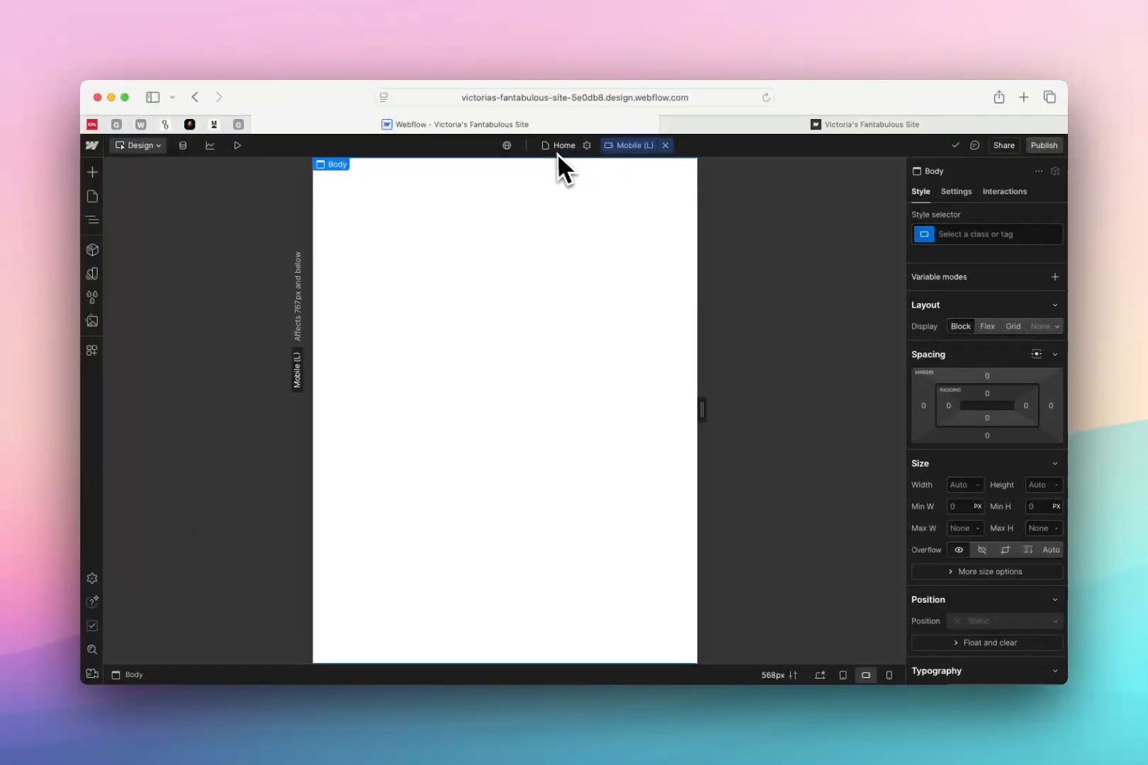
left_click(632, 146)
left_click(678, 217)
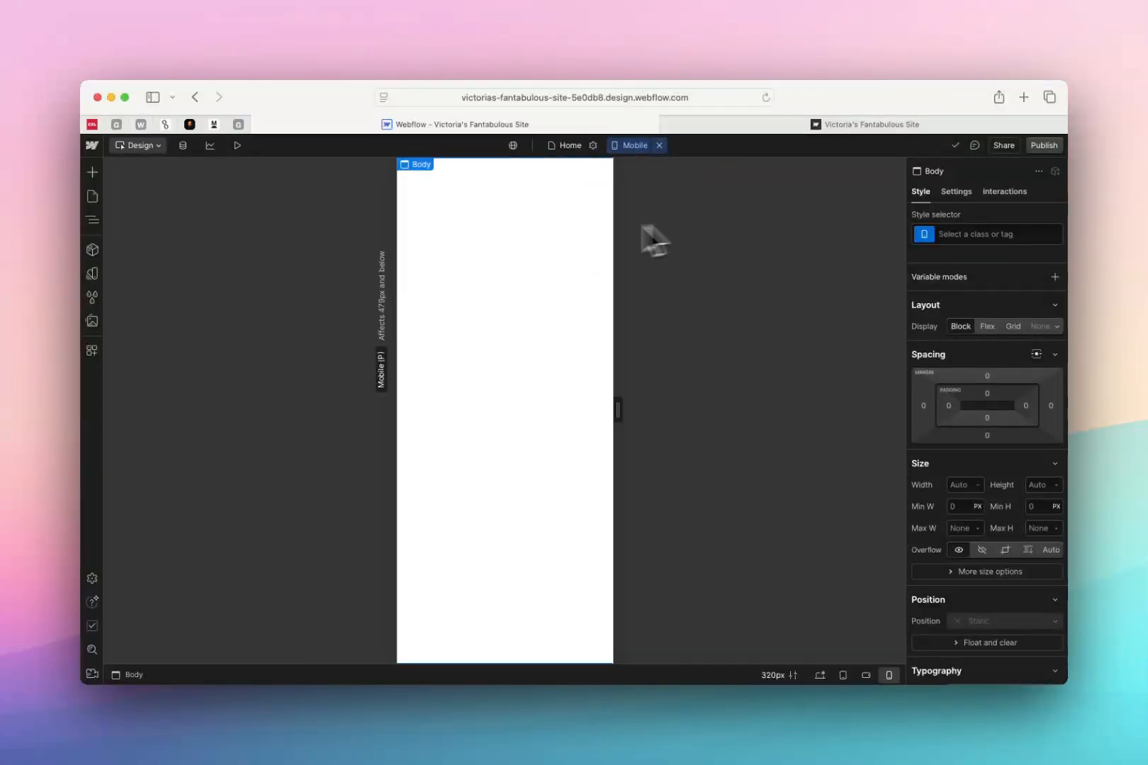
left_click(628, 150)
left_click(652, 170)
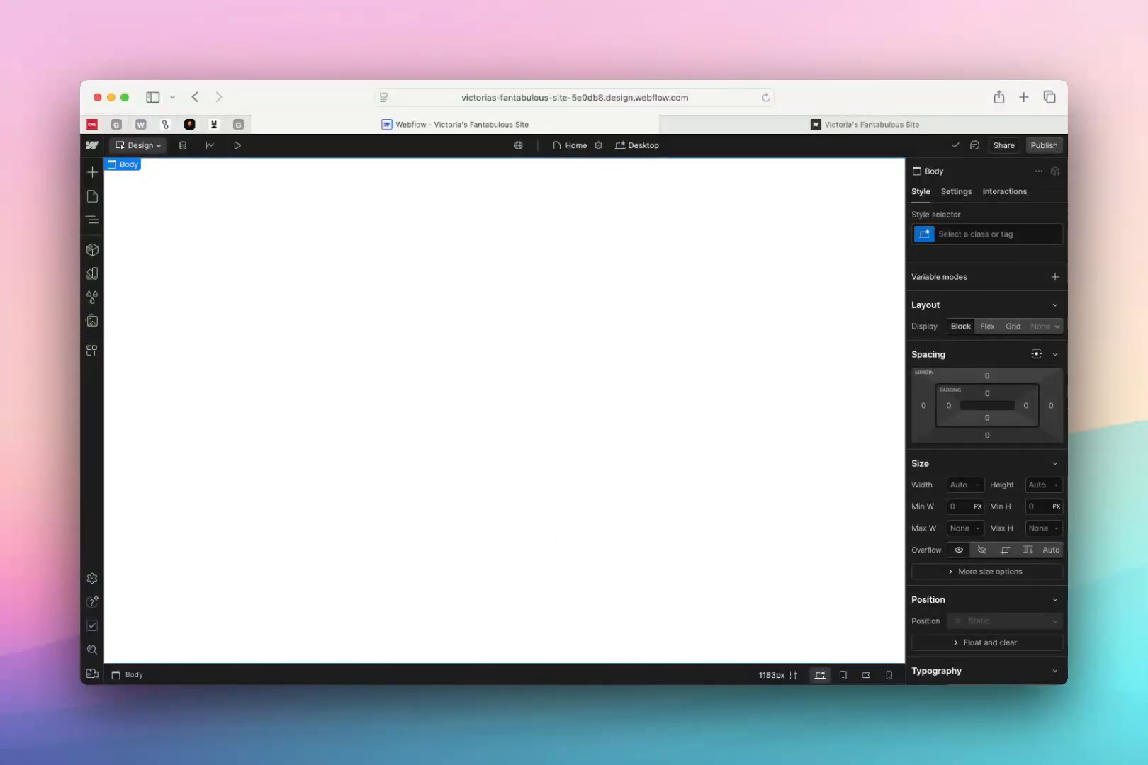
Add a Section element to the Home page and select its parent Body in the Navigator
left_click(92, 172)
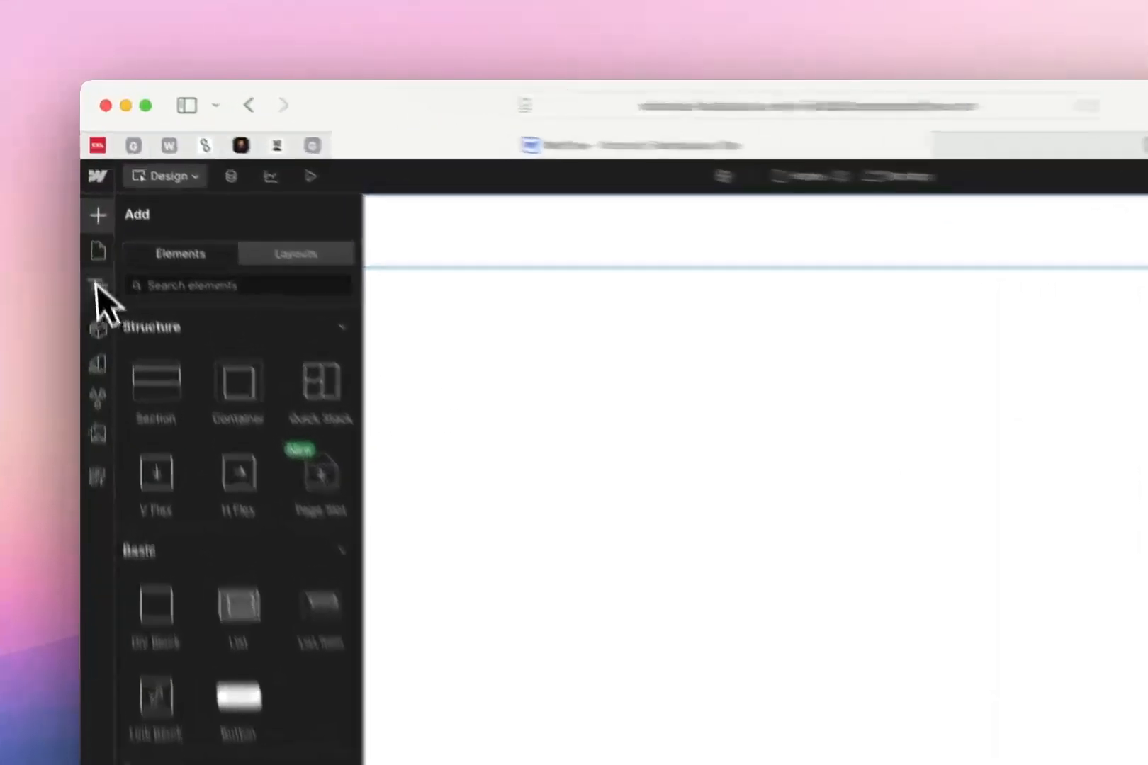
left_click(92, 219)
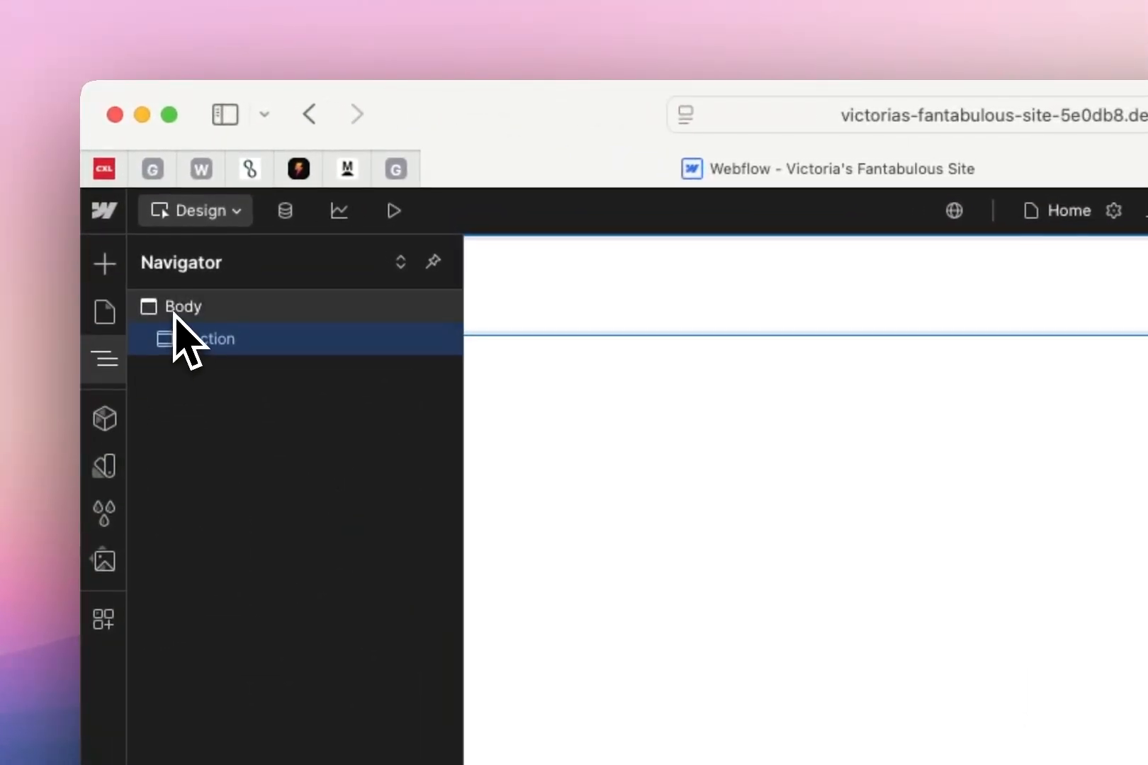
left_click(177, 314)
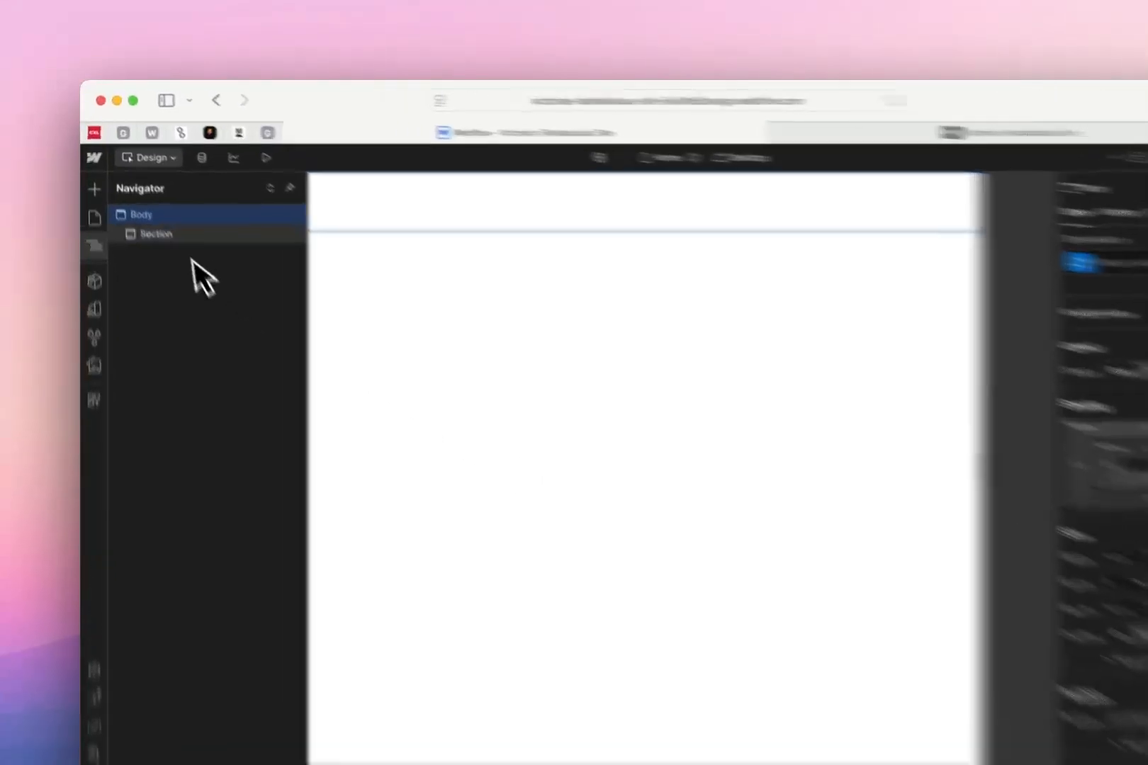
Rename the section under Body as Hero Section
left_click(146, 211)
double_click(146, 212)
type("H")
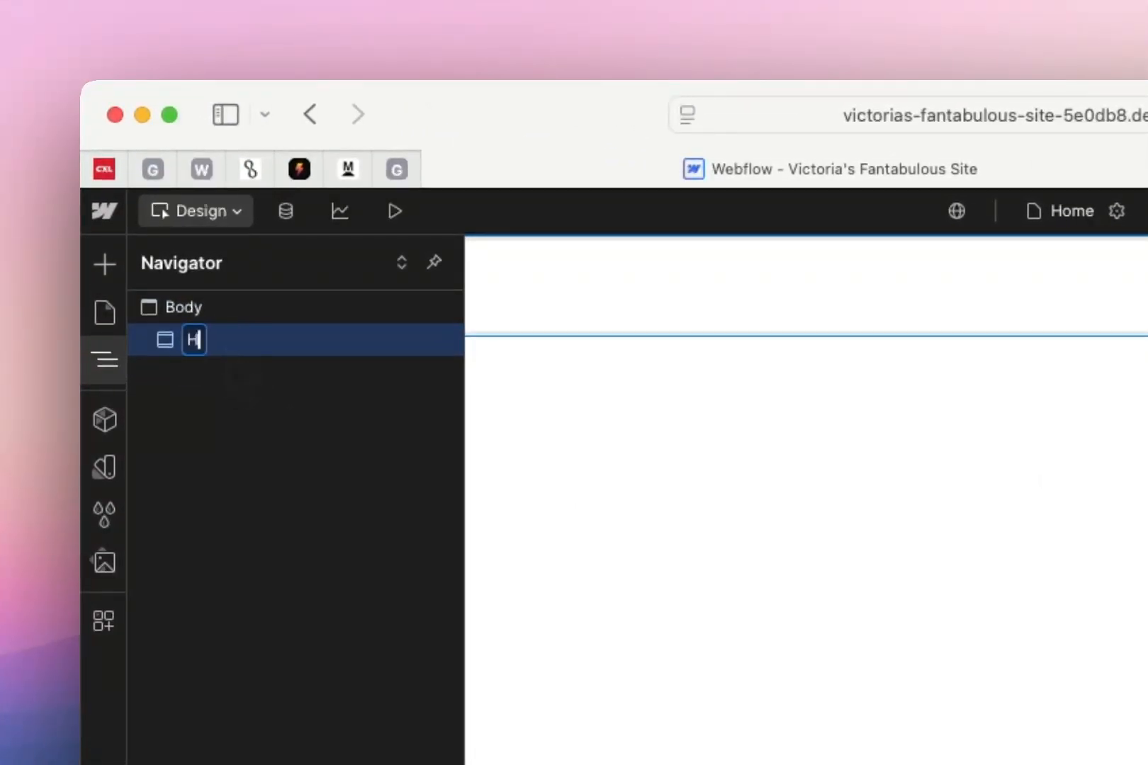
key("Caps_Lock")
type("Hero Section")
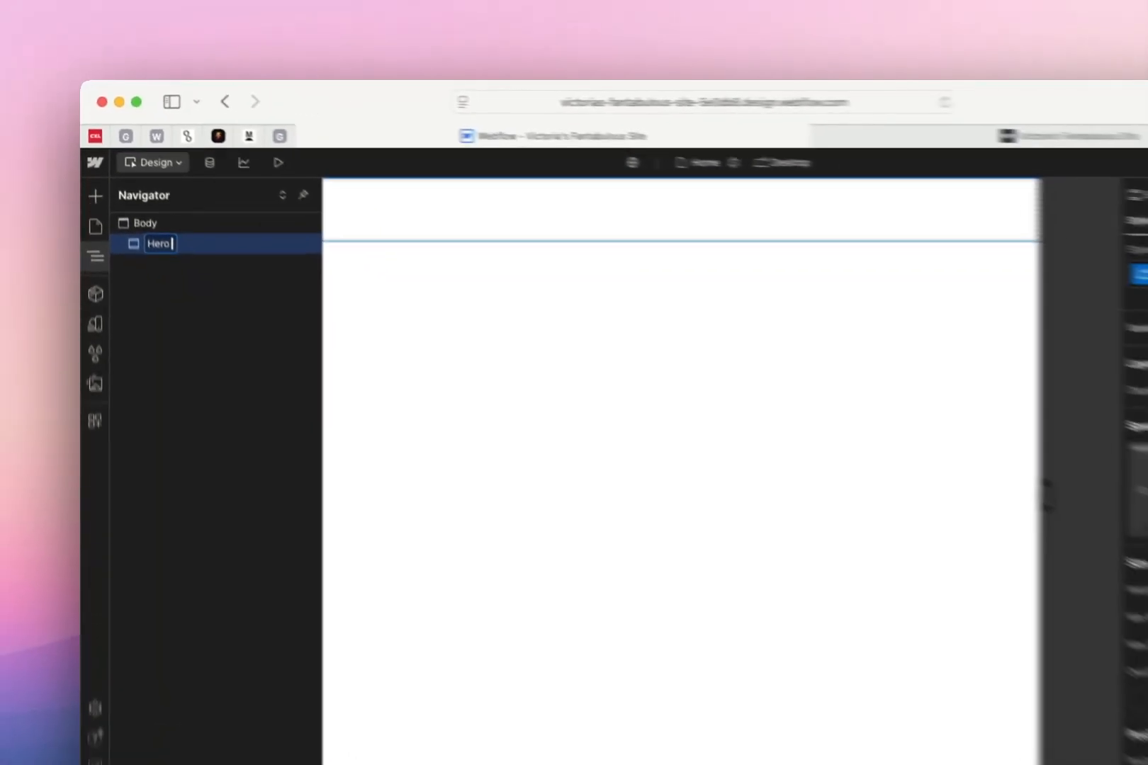
key("Return")
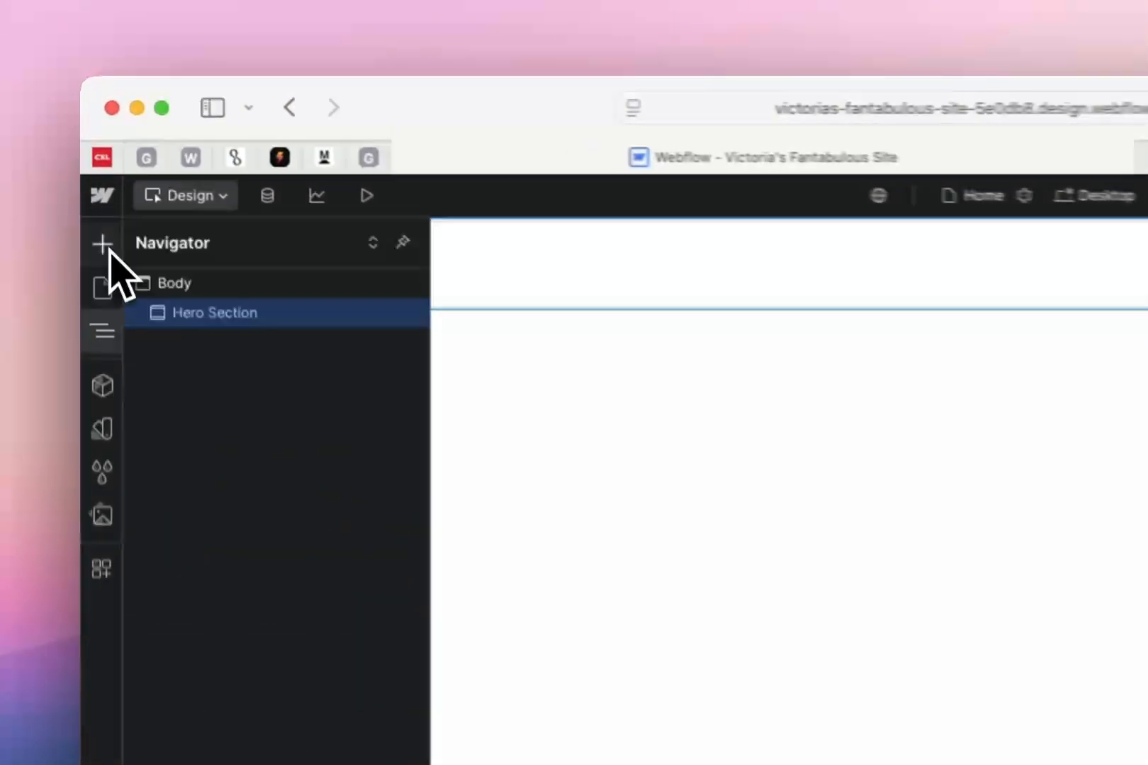
Add a Container element inside the Hero Section
left_click(93, 173)
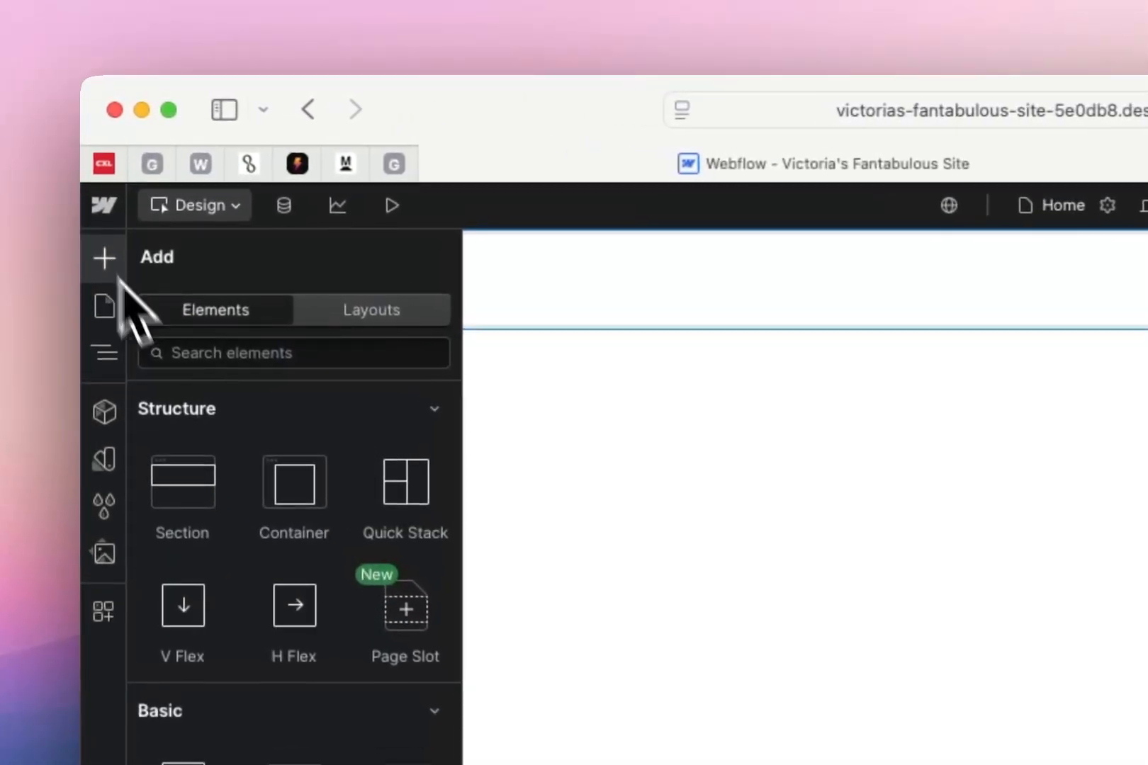
left_click_drag(299, 506, 909, 514)
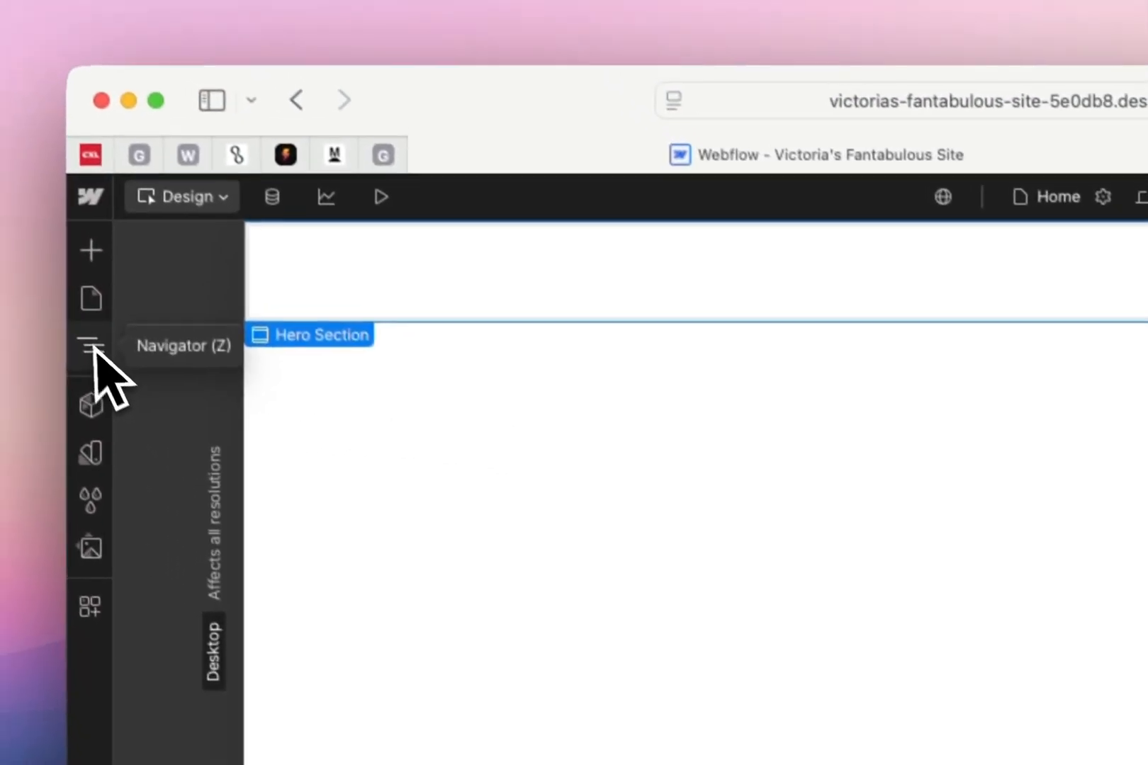
left_click(92, 347)
left_click(91, 251)
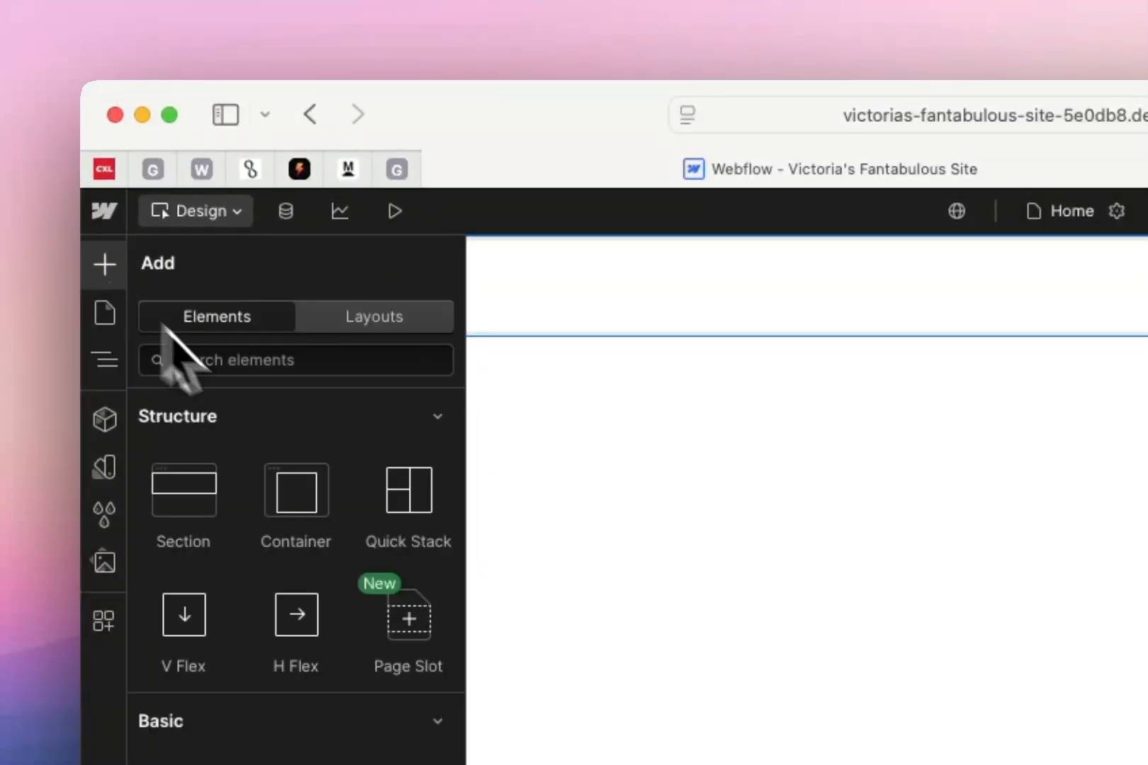
left_click_drag(295, 492, 881, 328)
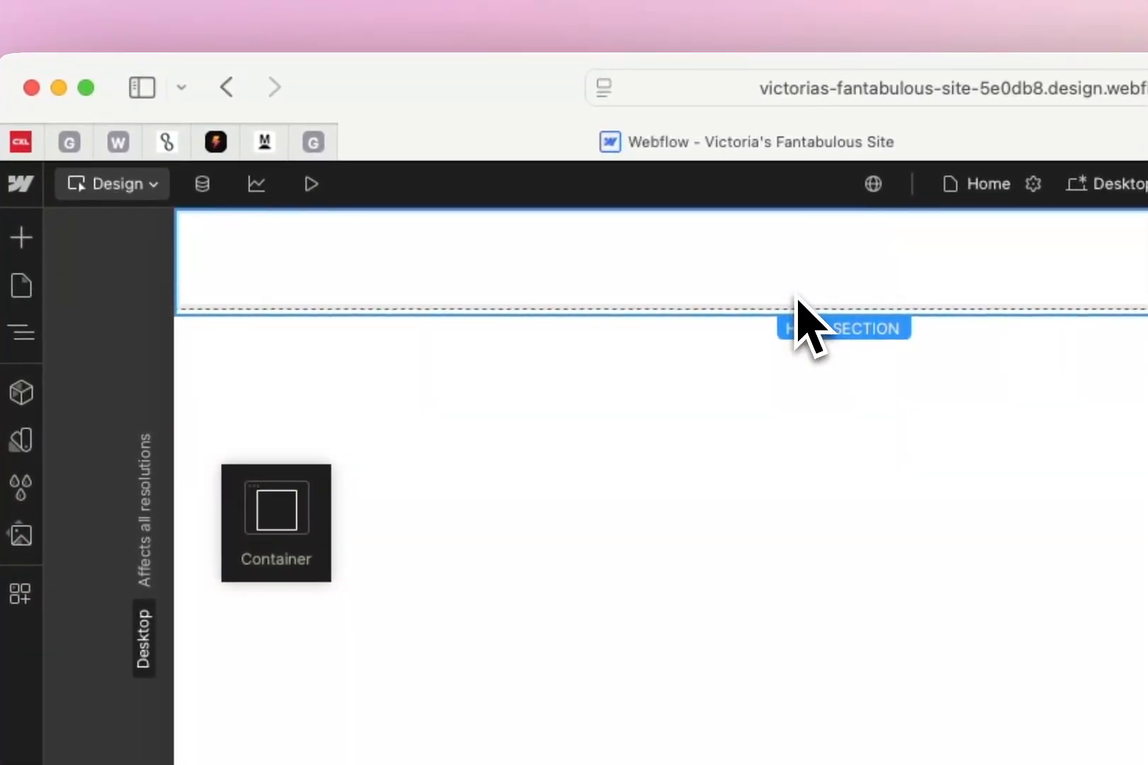
left_click_drag(801, 326, 807, 325)
Rename the container inside the Hero Section as Hero Text
left_click(21, 332)
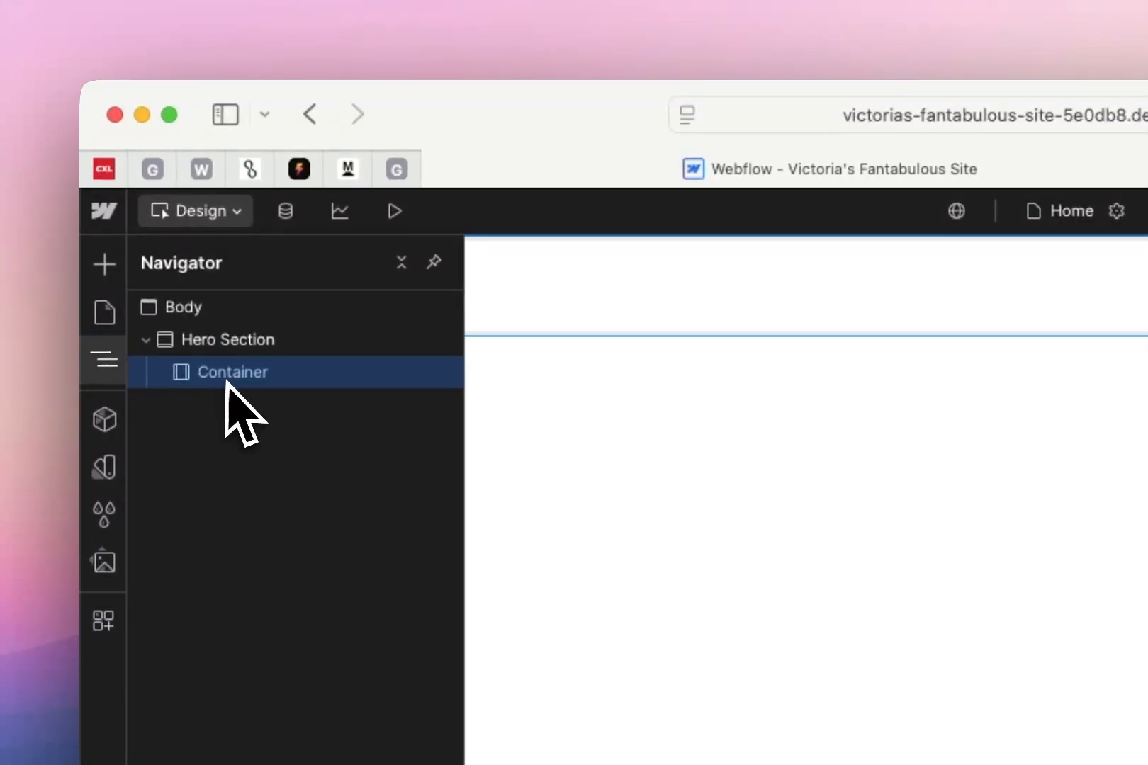
double_click(241, 375)
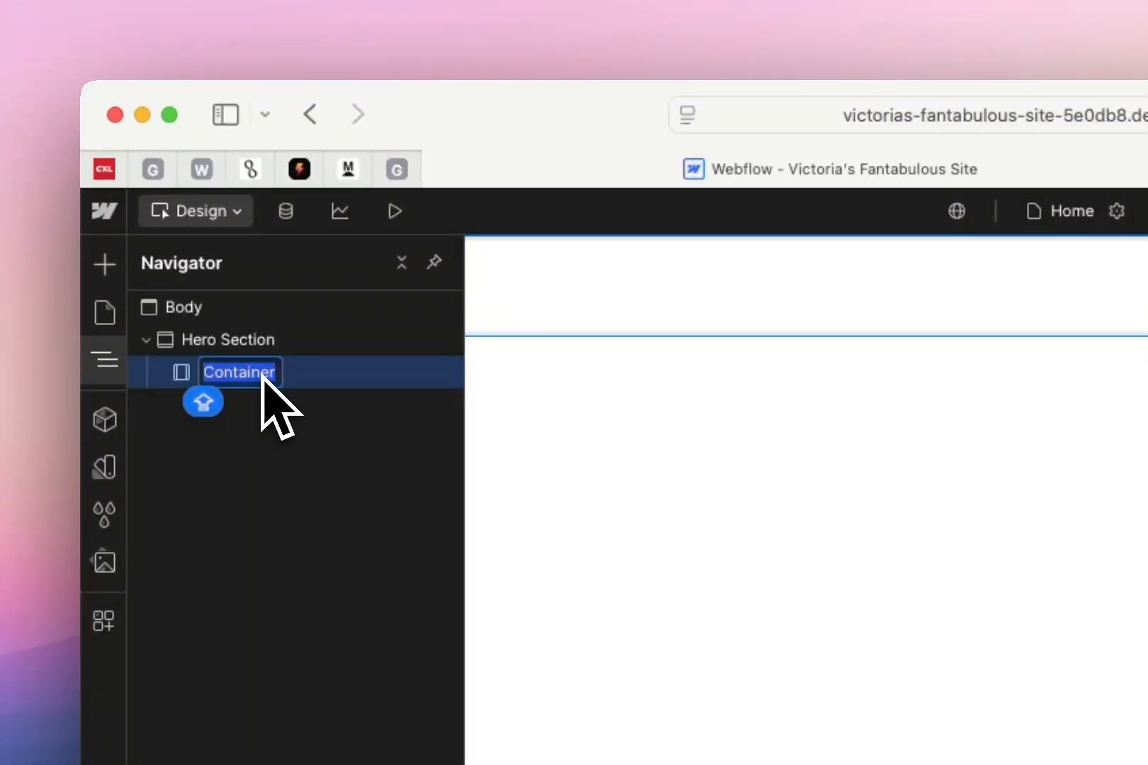
type("Hero Text")
key("Return")
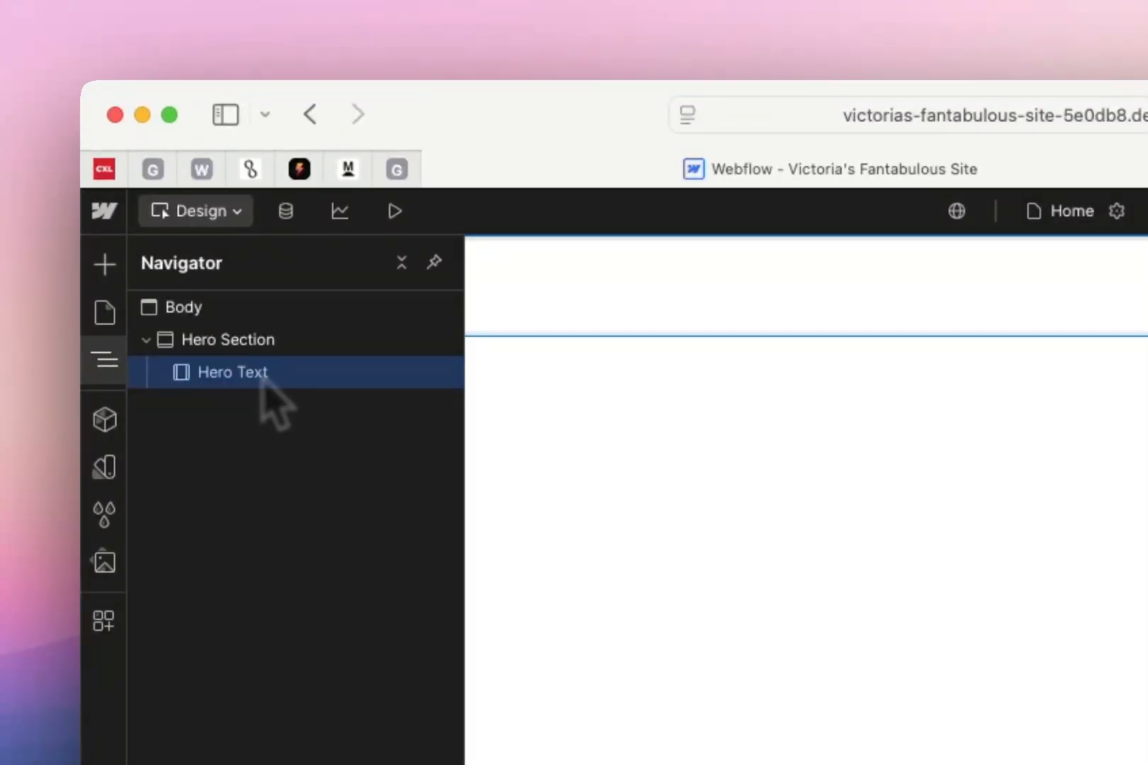
Find the Text Block element and place it inside the Hero Text container, checking its nesting in the Navigator
left_click(104, 264)
left_click(236, 362)
type("text")
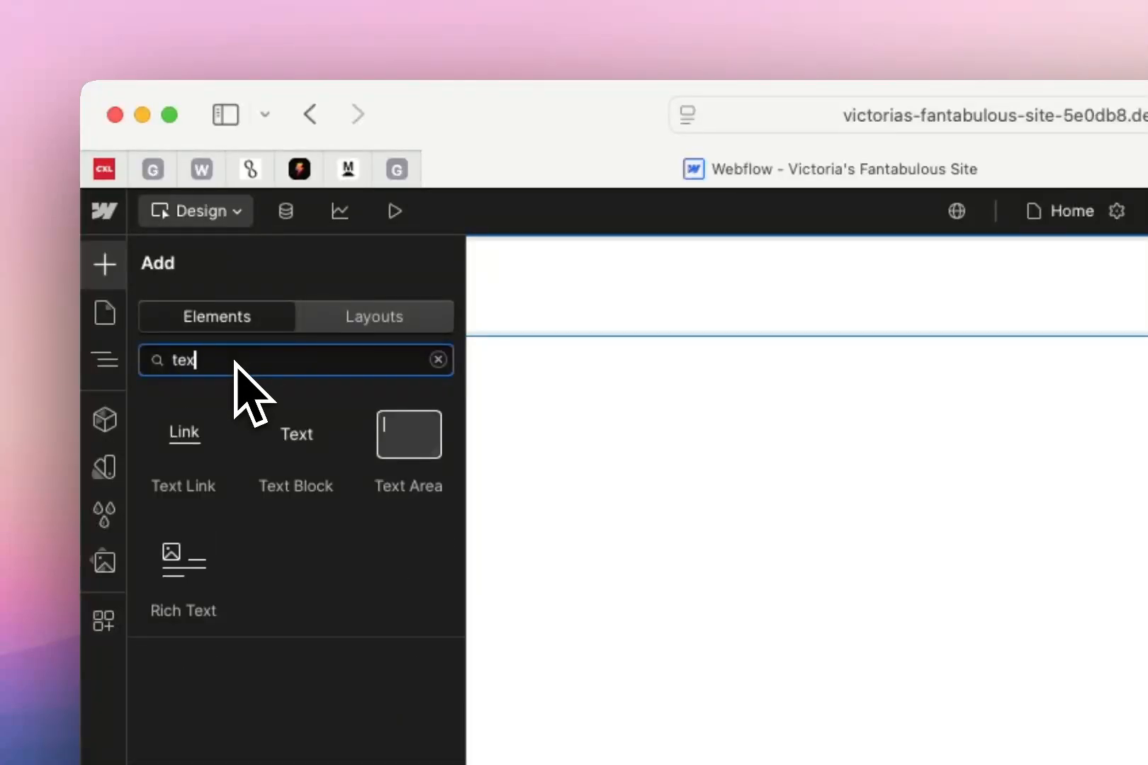
left_click_drag(304, 456, 792, 326)
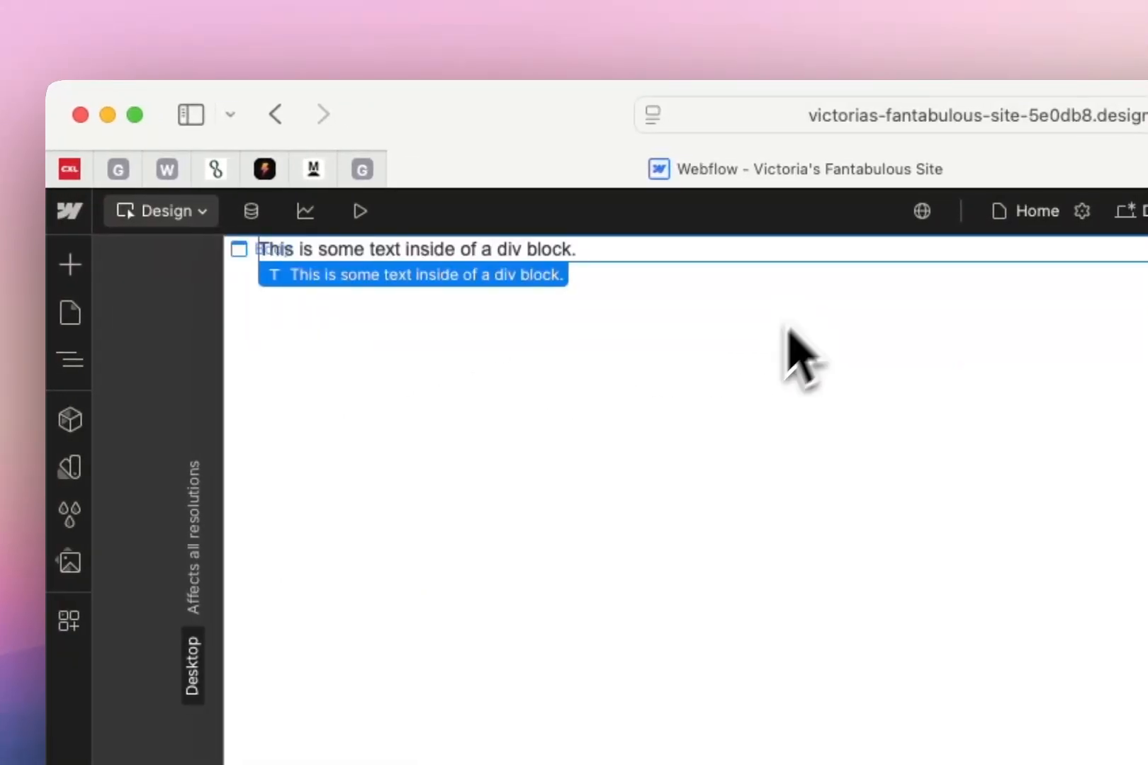
left_click(75, 359)
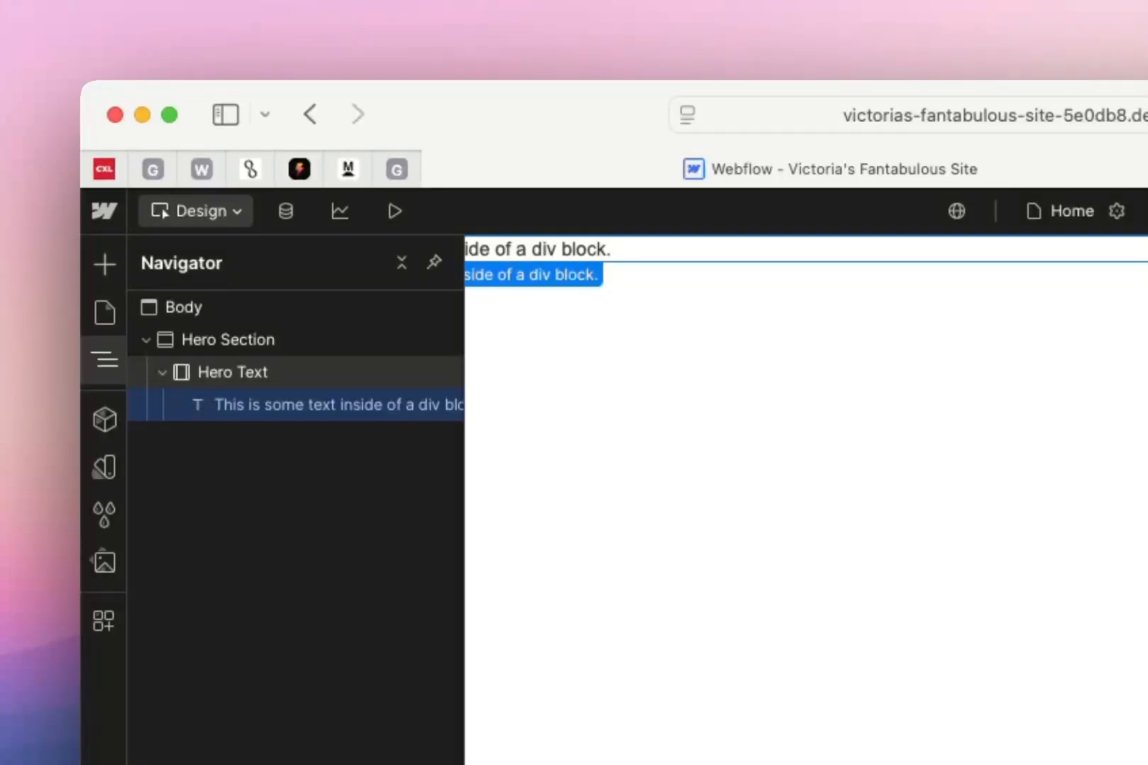
Find the Button element and add it to the Hero Text container below the text block
left_click(267, 378)
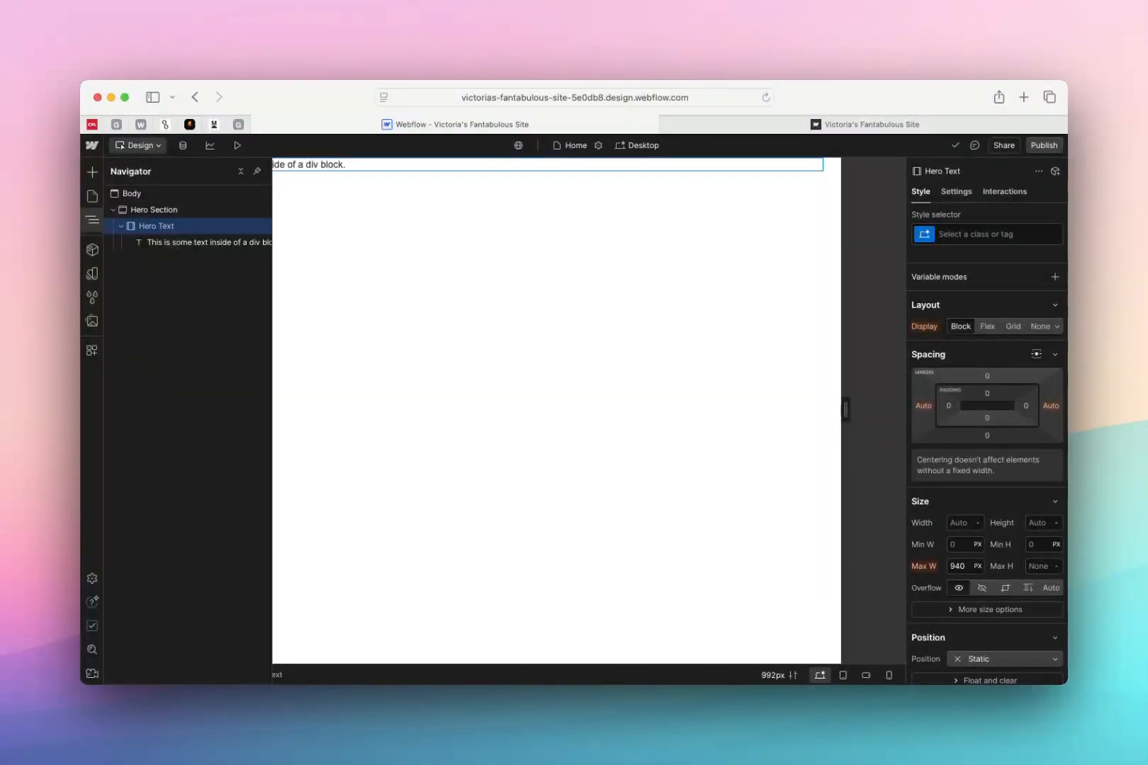
left_click(98, 176)
type("gbu")
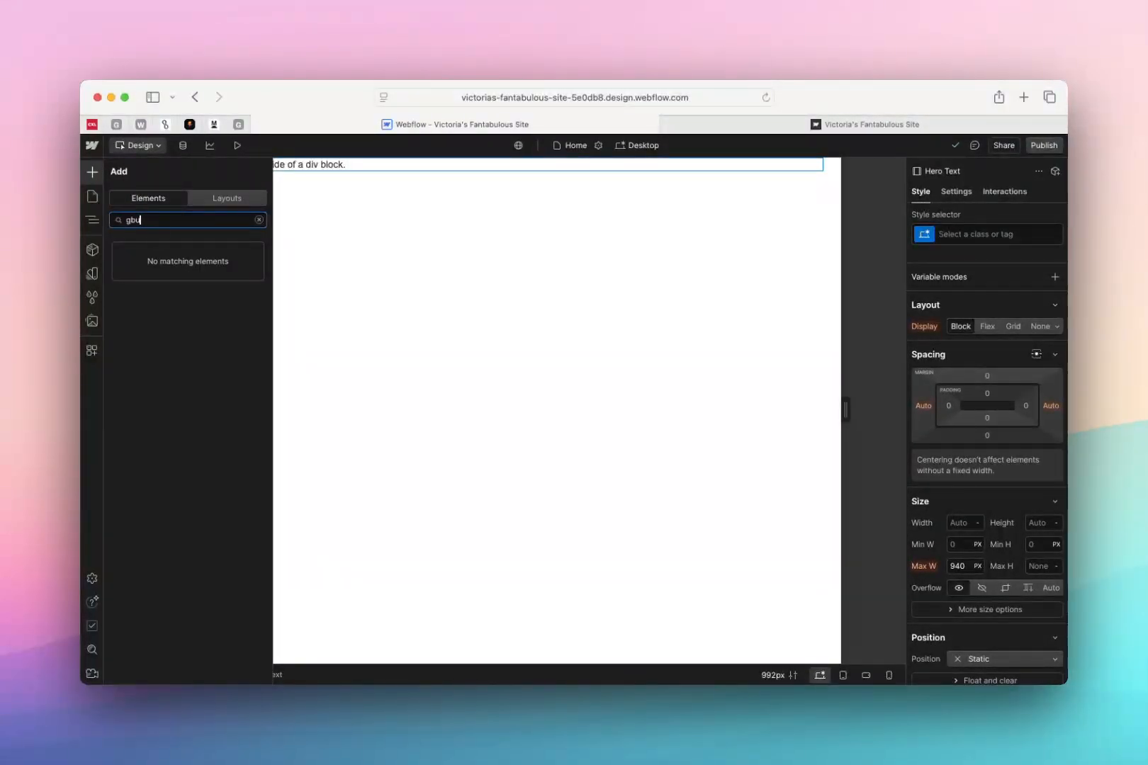
key("BackSpace")
key("BackSpace")
key("BackSpace")
type("button")
left_click_drag(146, 264, 332, 165)
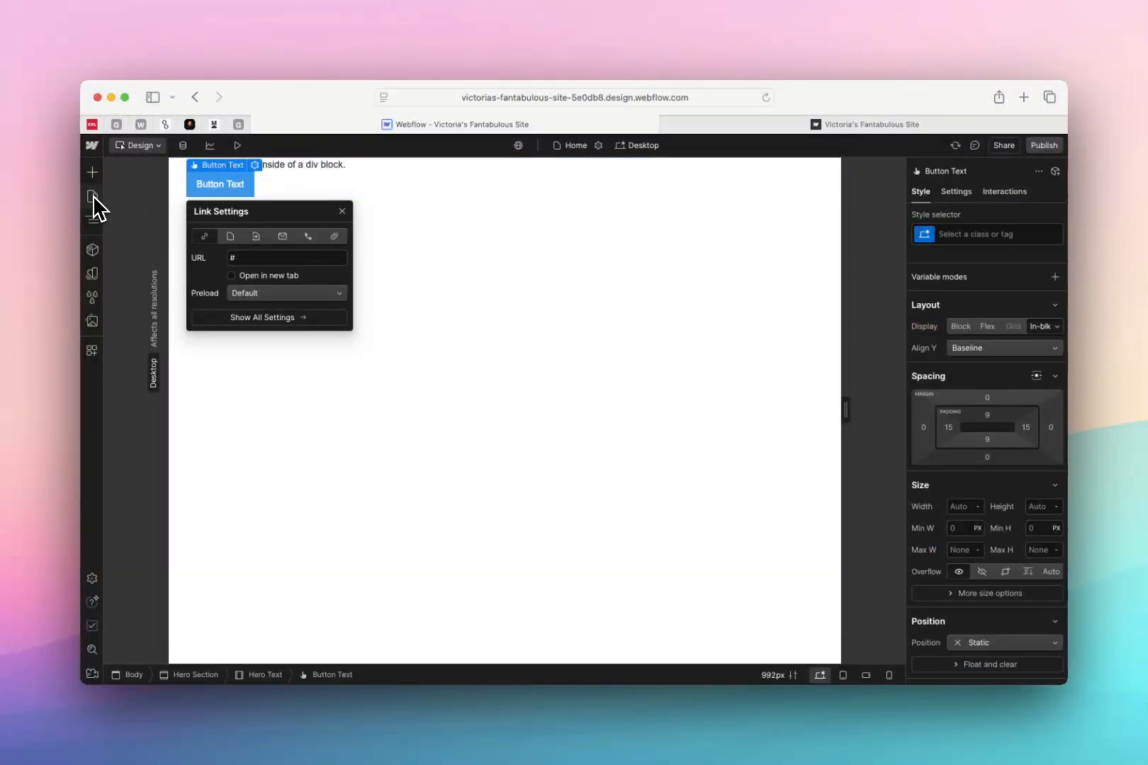
Collapse and expand the Hero Section and Hero Text levels to examine the nesting, and view the site's components
left_click(93, 219)
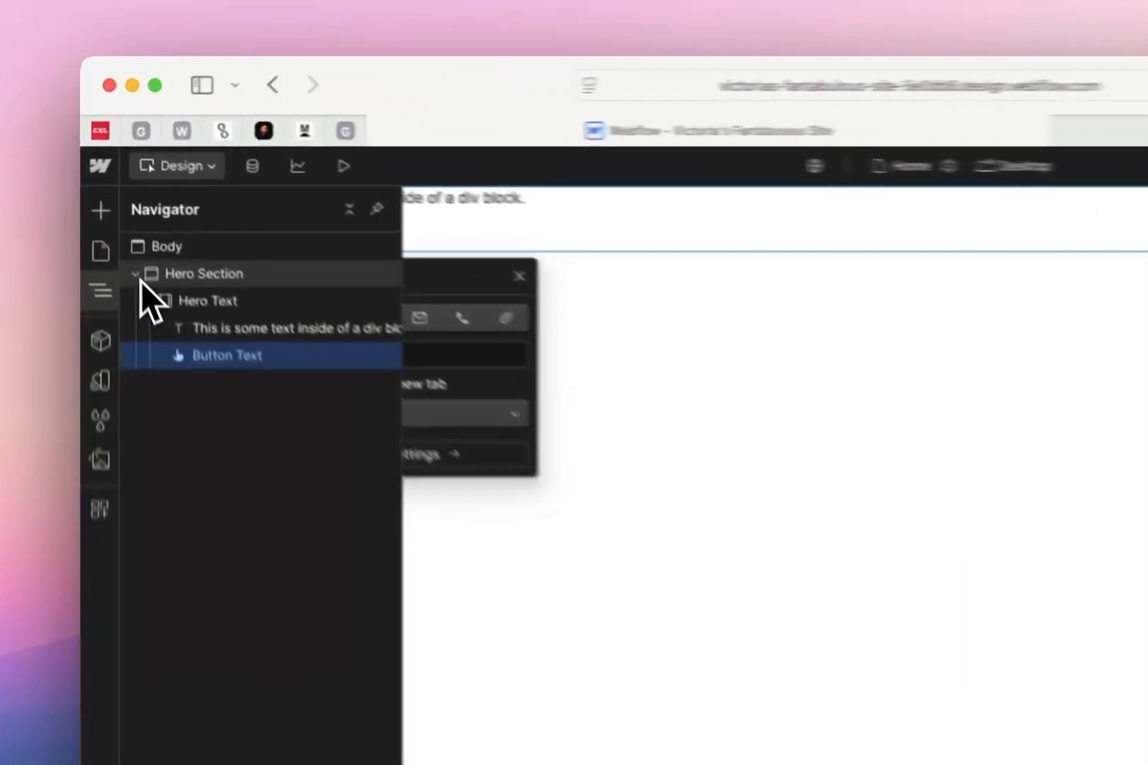
left_click(113, 211)
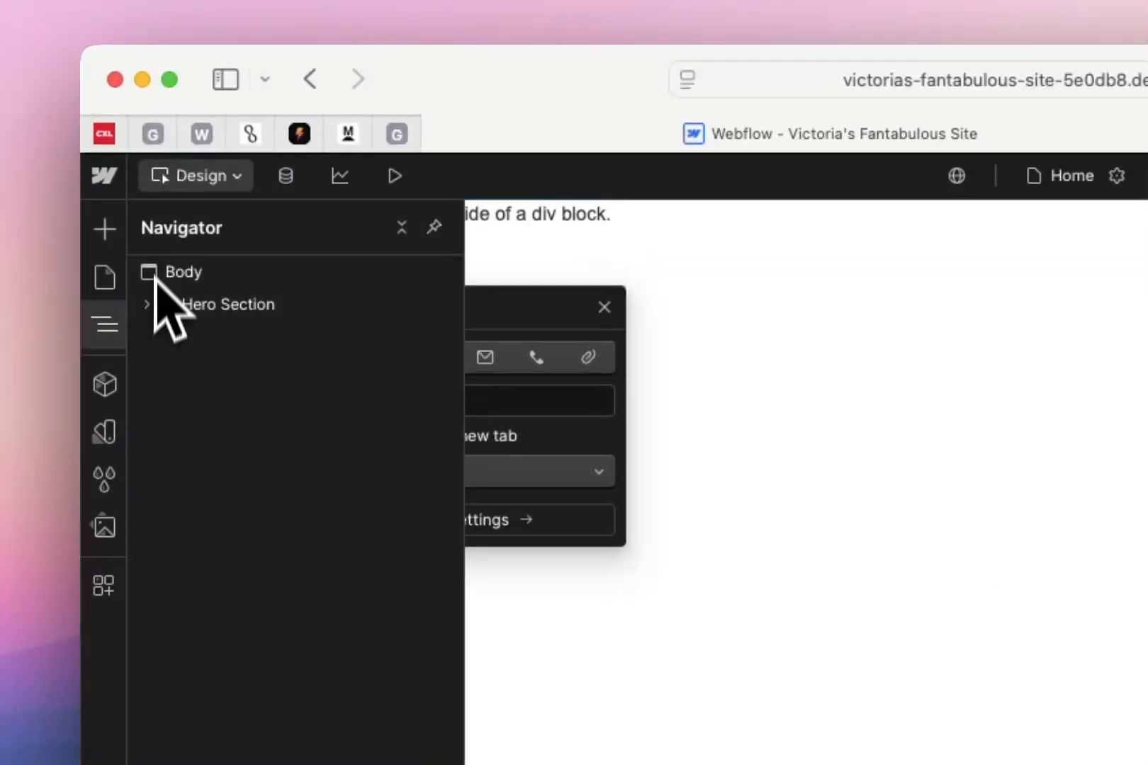
left_click(150, 305)
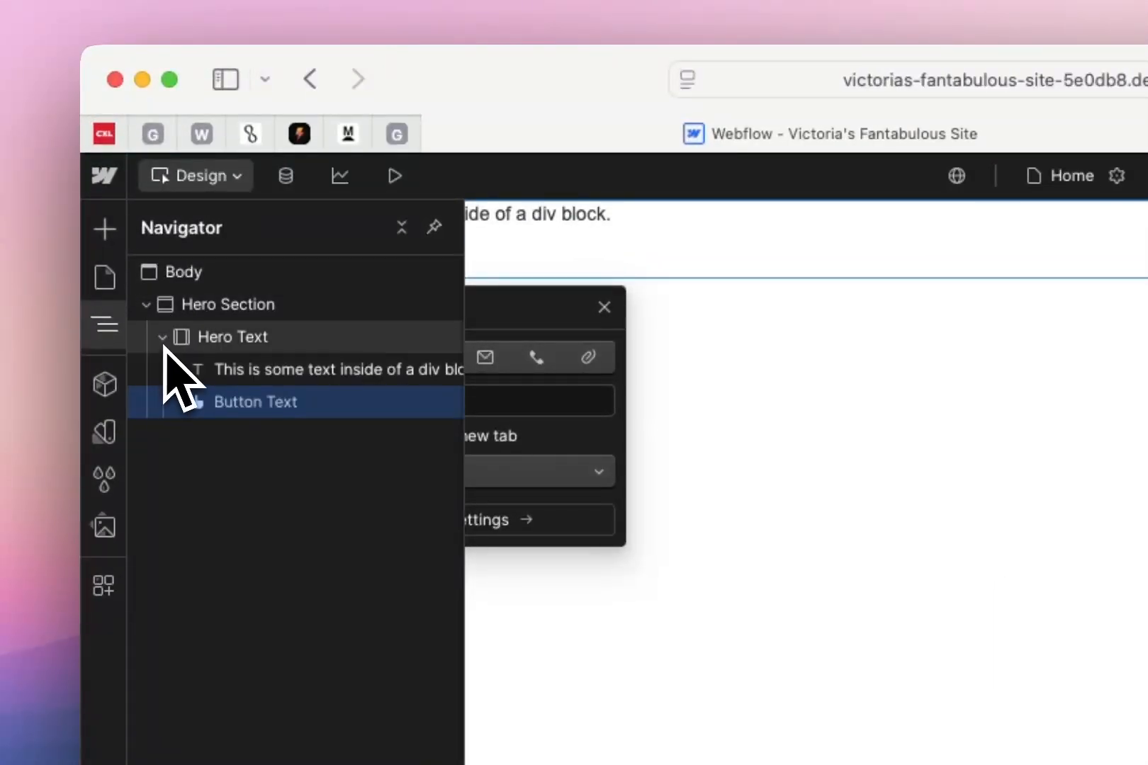
left_click(163, 338)
left_click(164, 338)
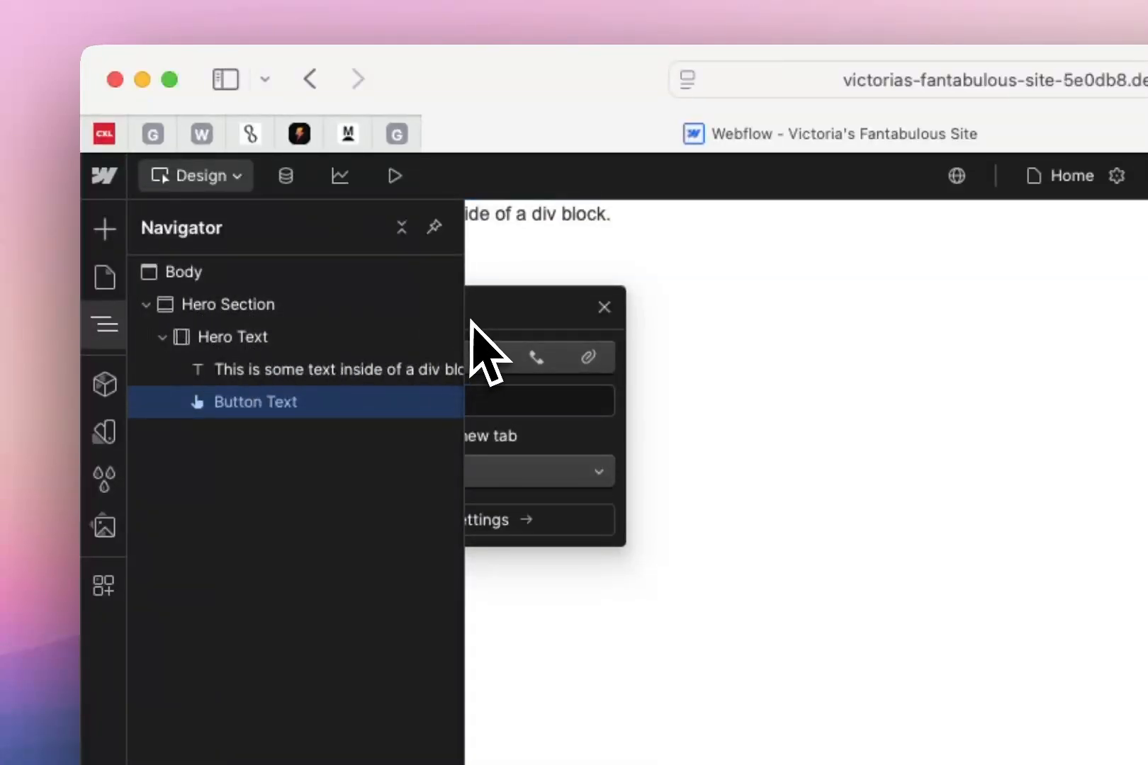
left_click_drag(463, 542, 572, 536)
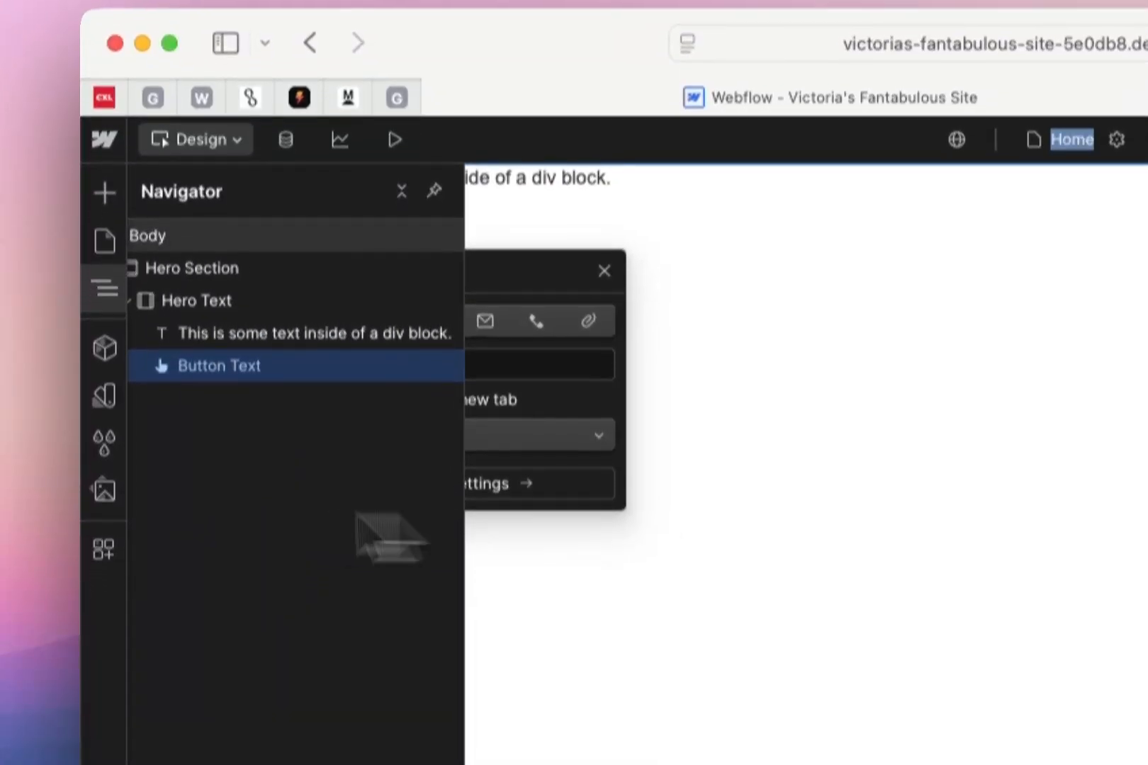
left_click(334, 548)
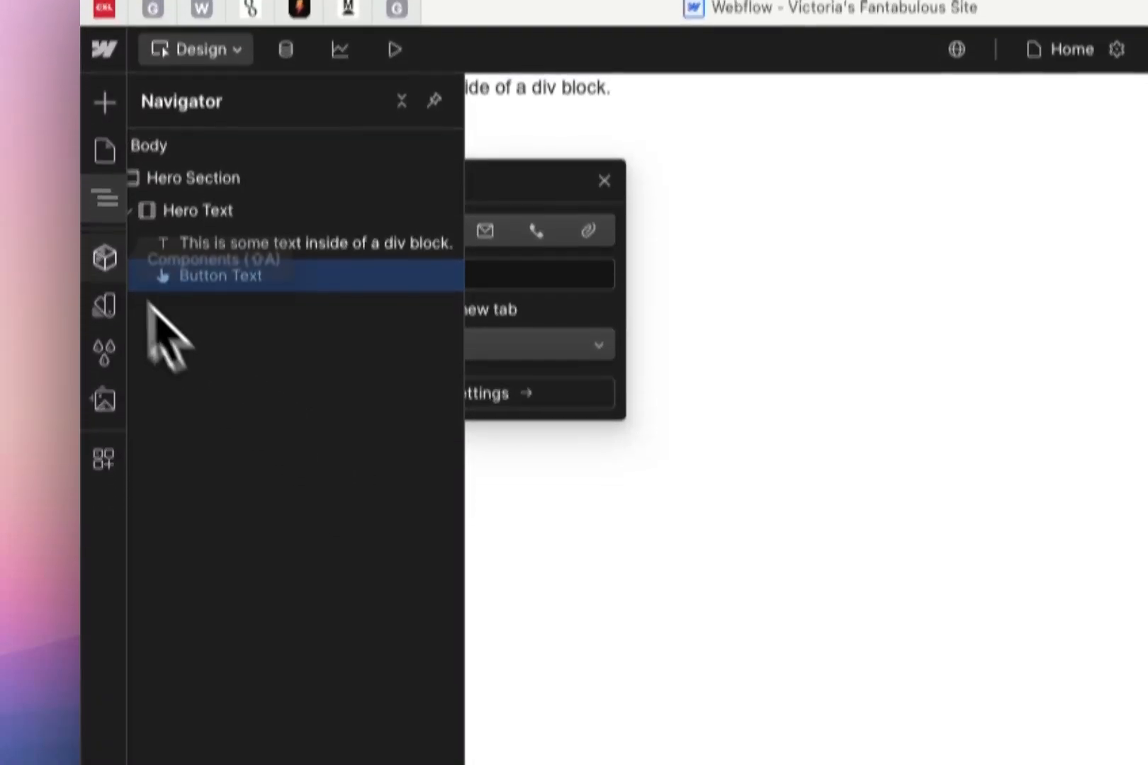
left_click(105, 203)
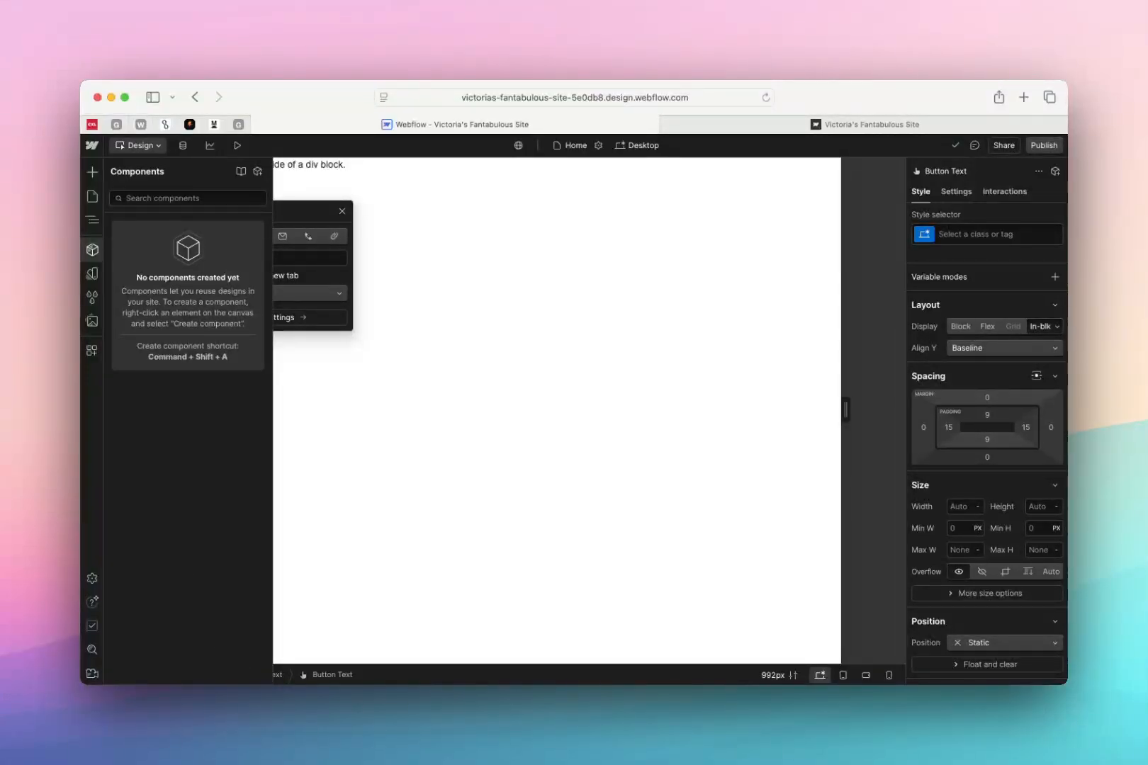
Switch to the Ground Hornbill Project in Figma and examine the elements repeated across the page layouts on the Designs page
key("super+Tab")
scroll(171, 292, "down", 2)
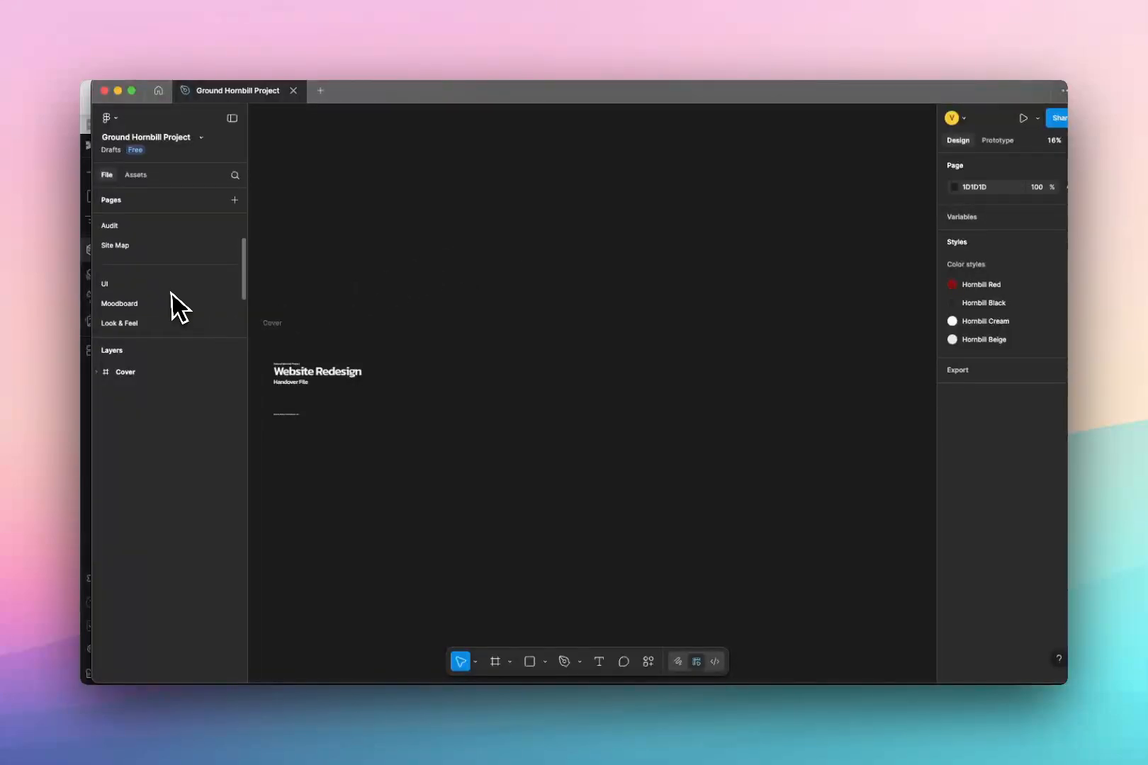
scroll(127, 309, "down", 1)
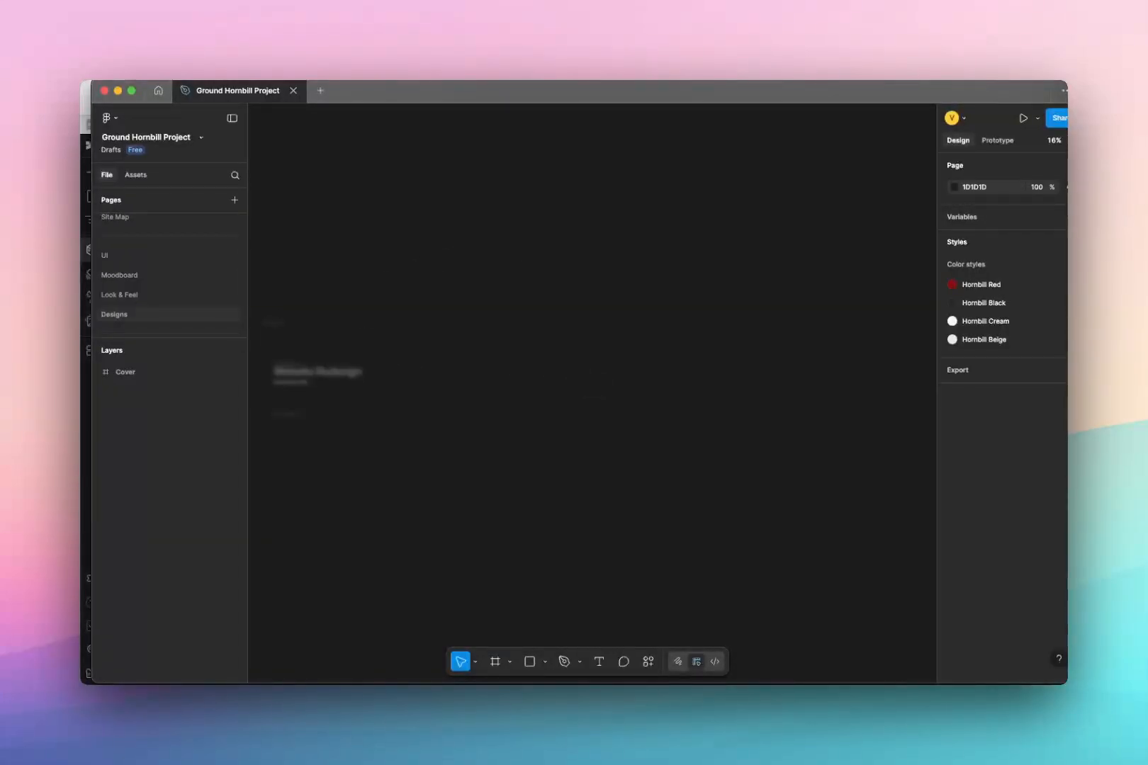
scroll(504, 286, "up", 10)
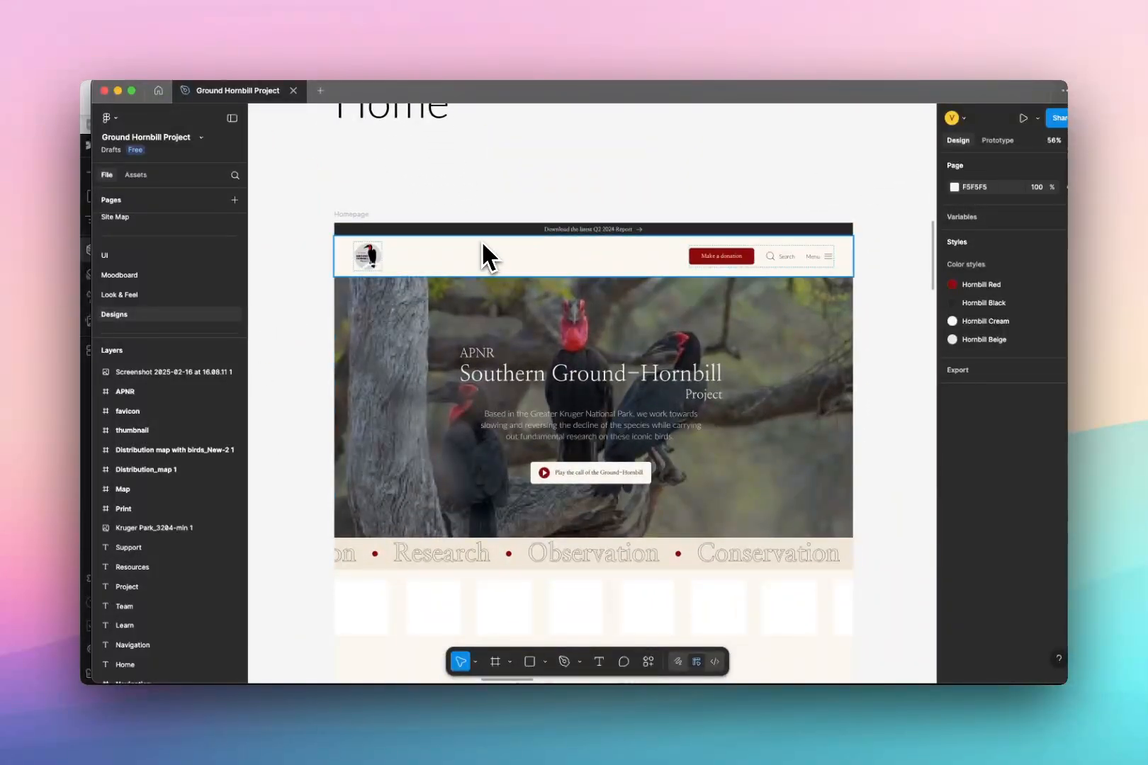
scroll(496, 268, "down", 5)
scroll(499, 312, "down", 5)
scroll(505, 364, "down", 5)
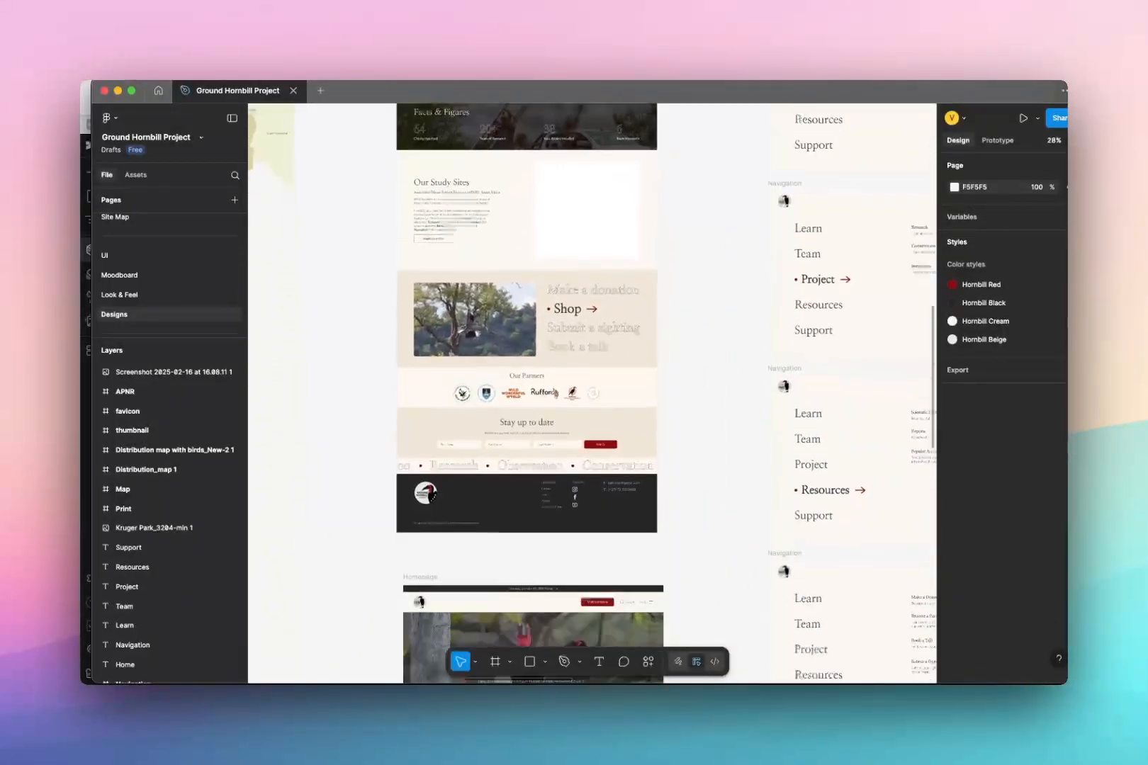
scroll(506, 365, "up", 5)
scroll(474, 292, "up", 3)
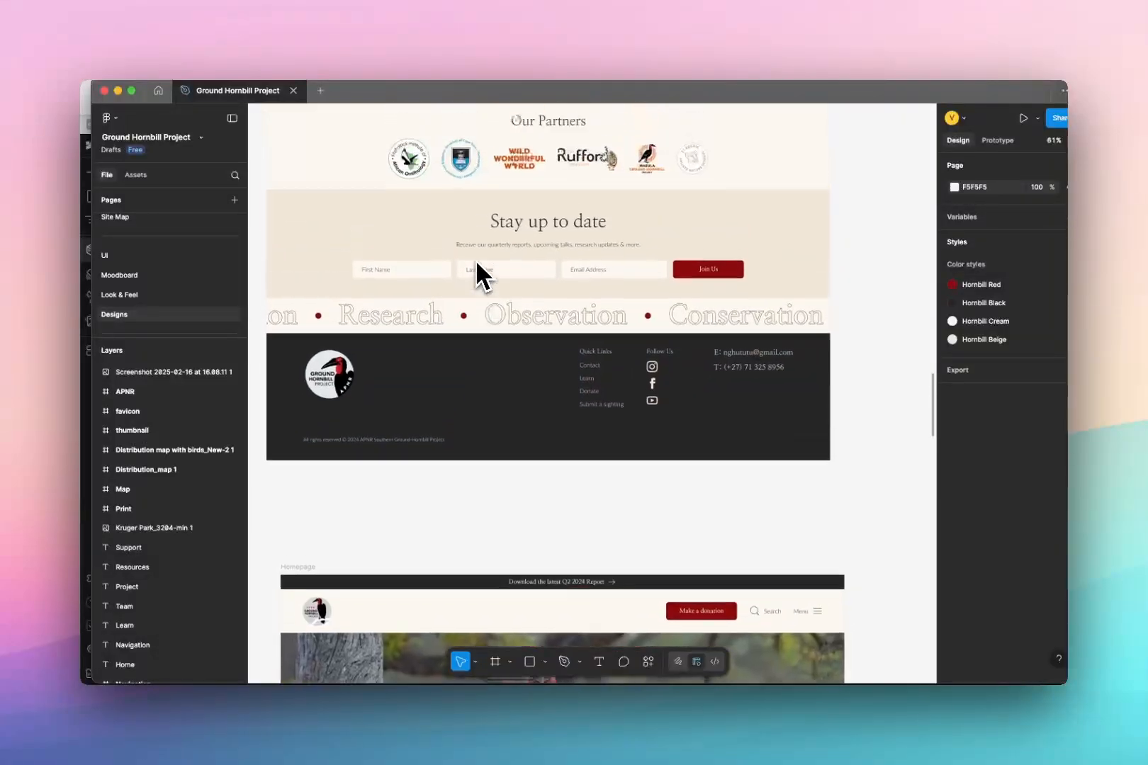
scroll(452, 338, "up", 1)
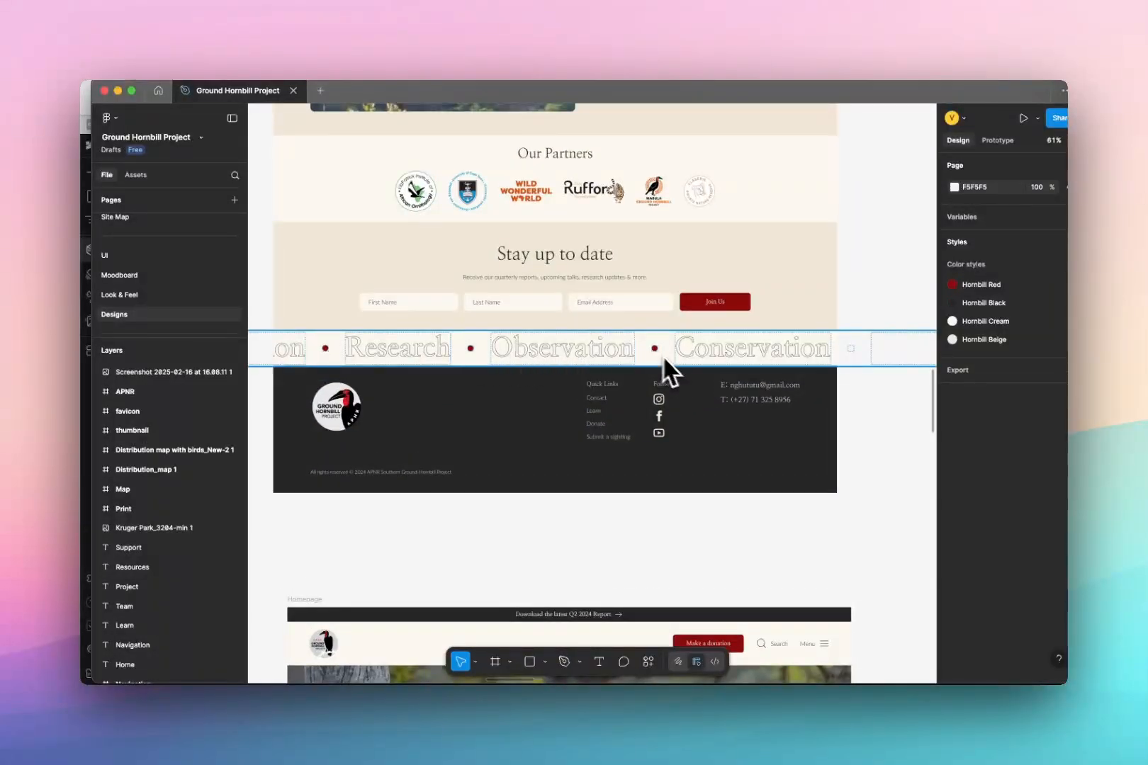
scroll(633, 352, "up", 15)
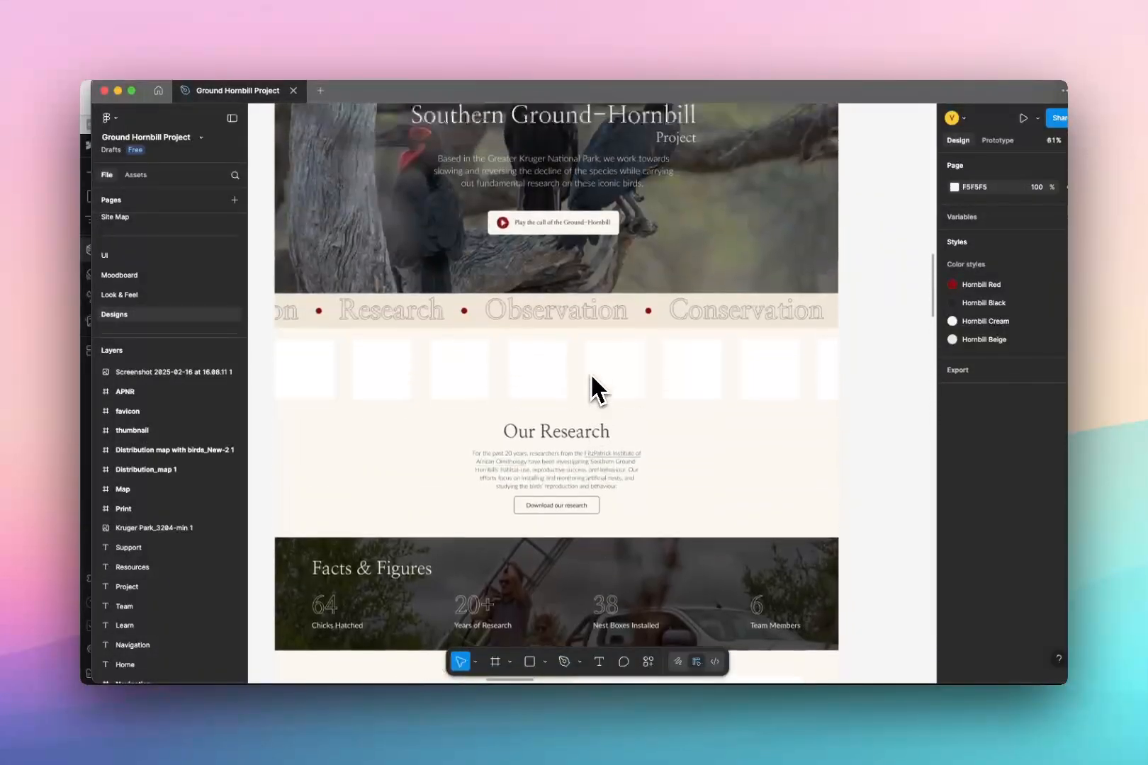
scroll(553, 361, "down", 10)
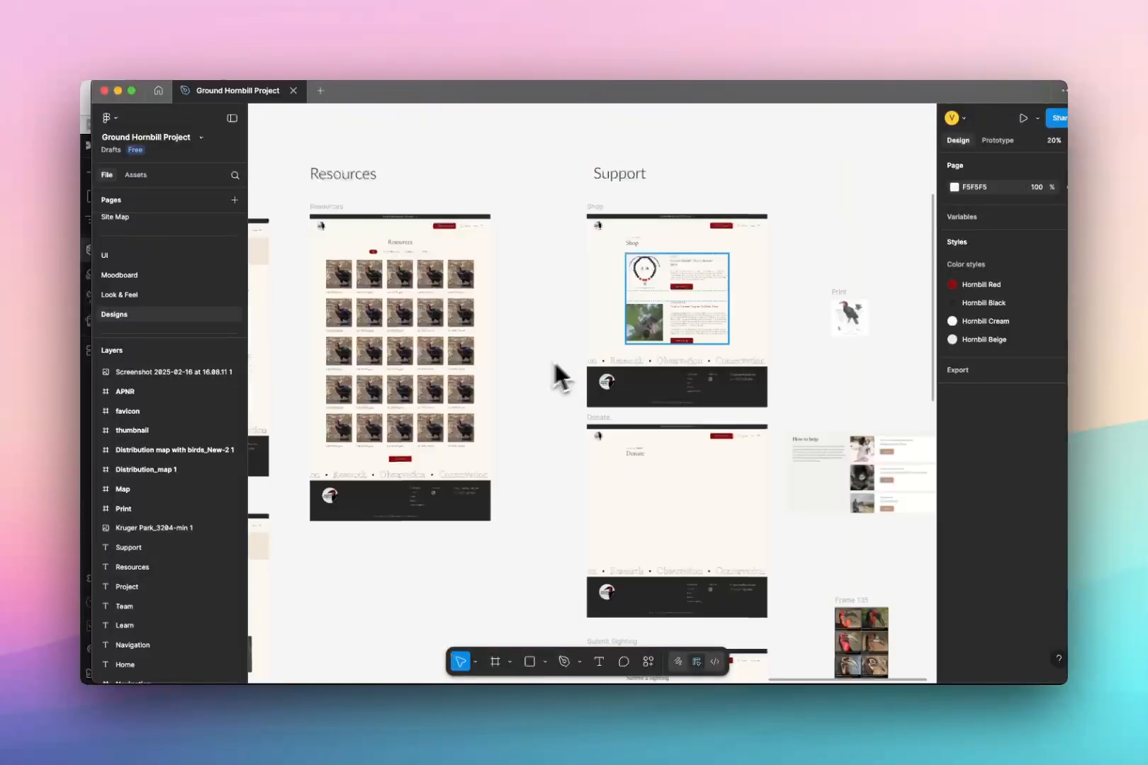
scroll(630, 365, "left", 5)
scroll(453, 485, "left", 5)
scroll(453, 486, "down", 2)
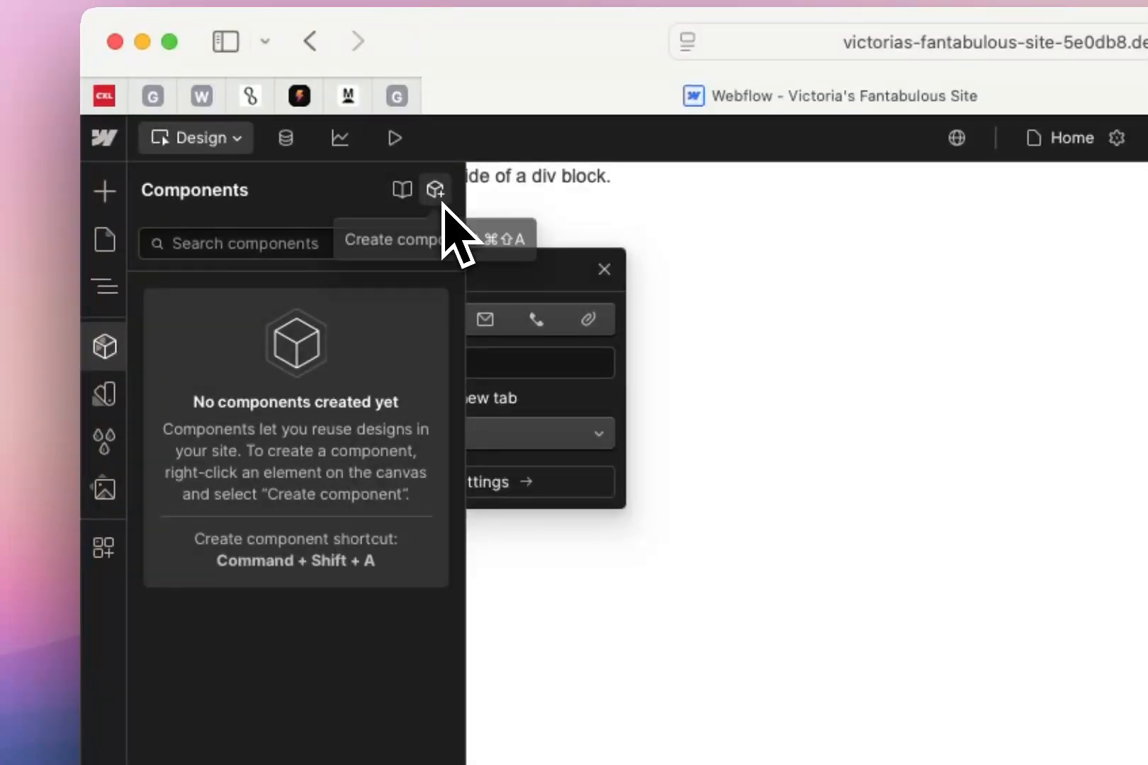
Back in Webflow, create a component named Header from the selected button, without a group or description
left_click(435, 190)
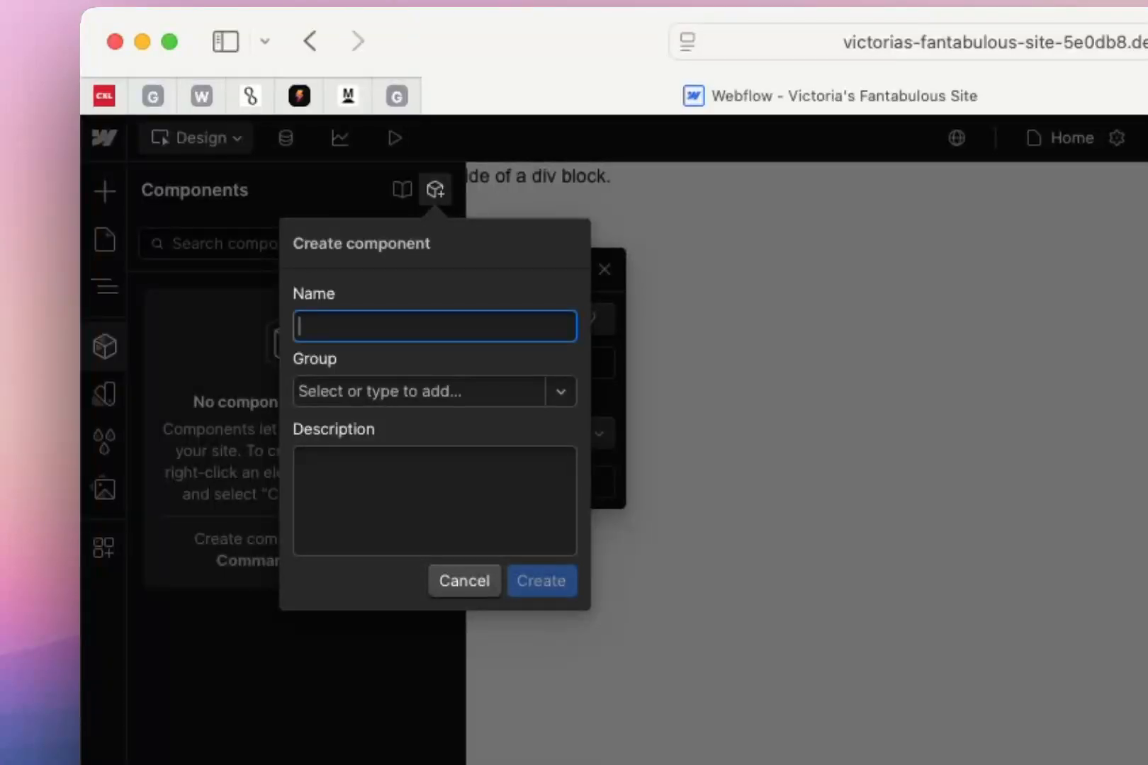
left_click(462, 392)
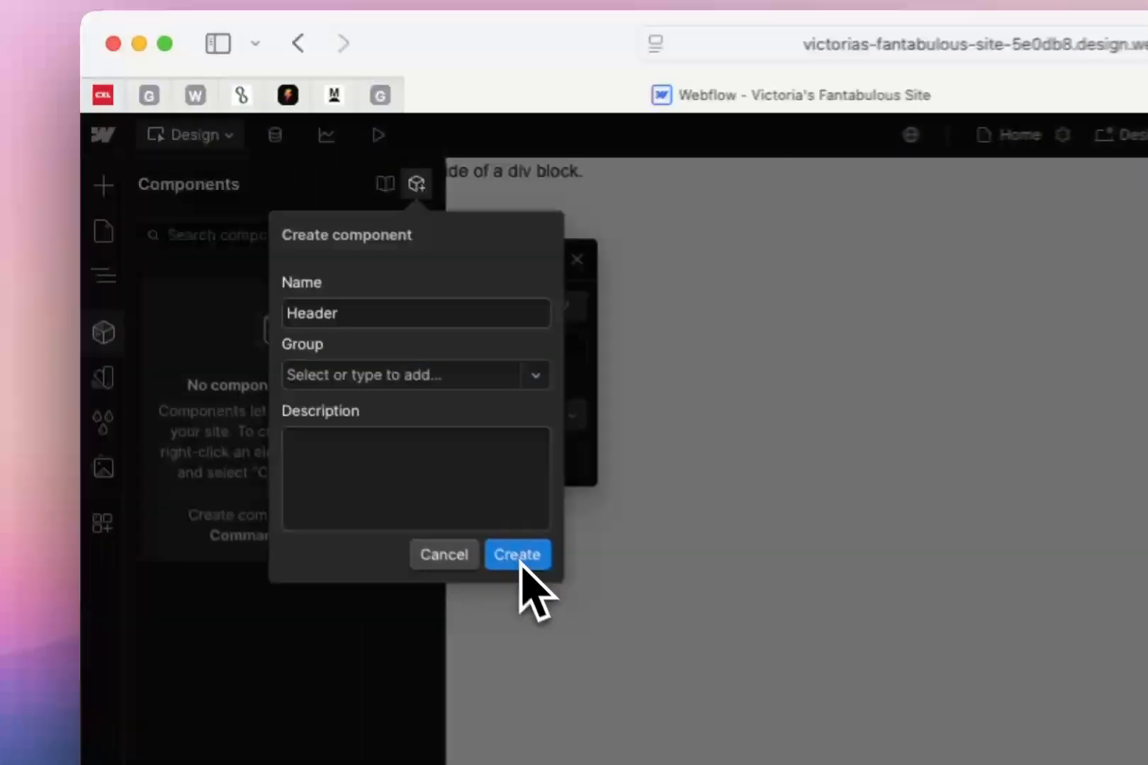
left_click(311, 366)
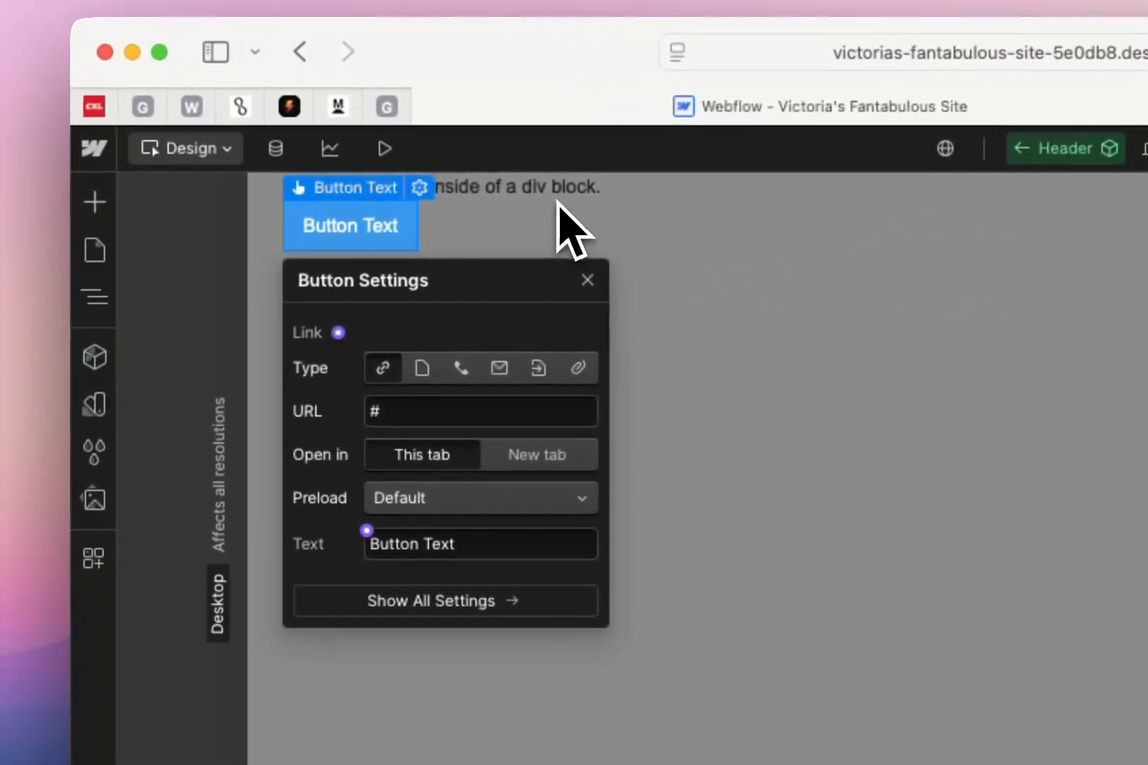
Leave the Header component's editing view and reopen the component for editing from its button on the Home page
double_click(502, 265)
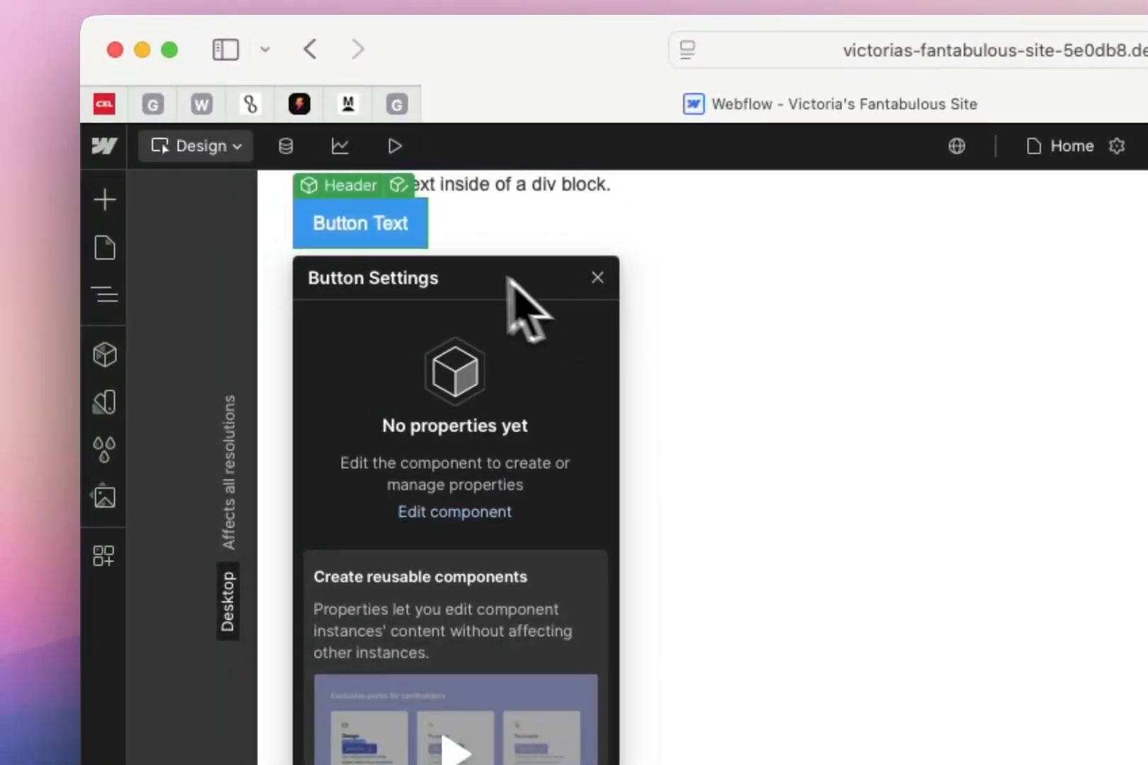
double_click(365, 225)
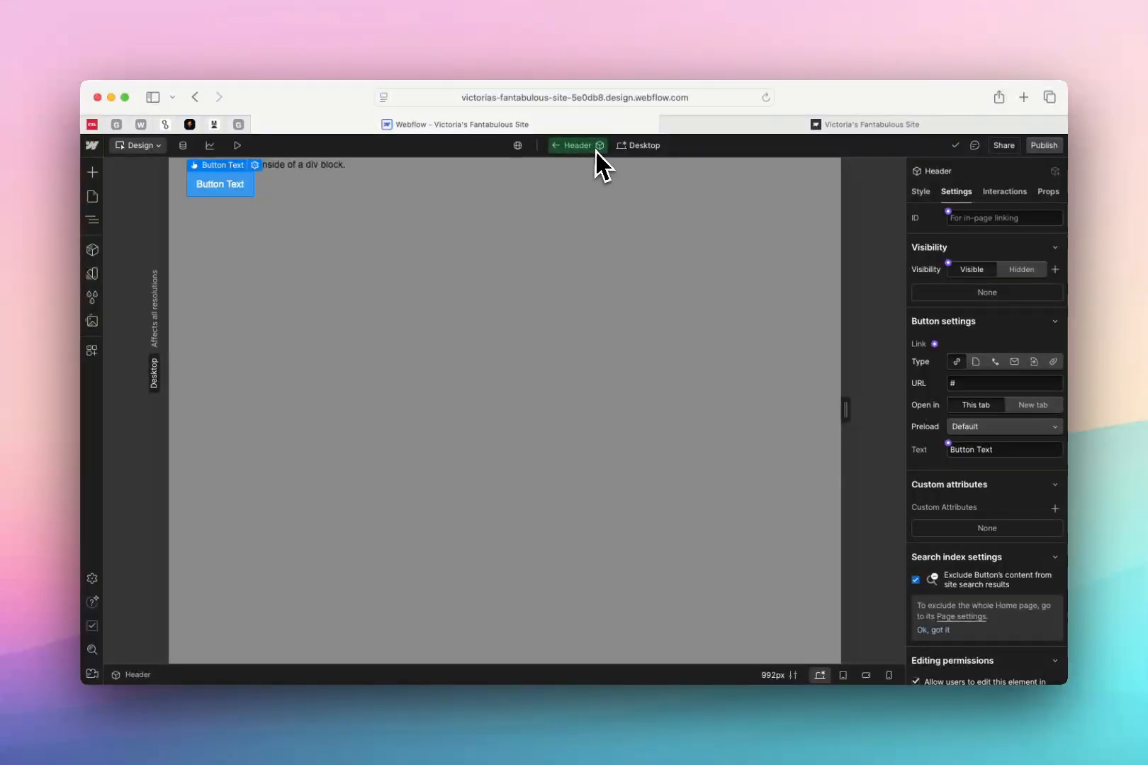
right_click(574, 153)
key("Escape")
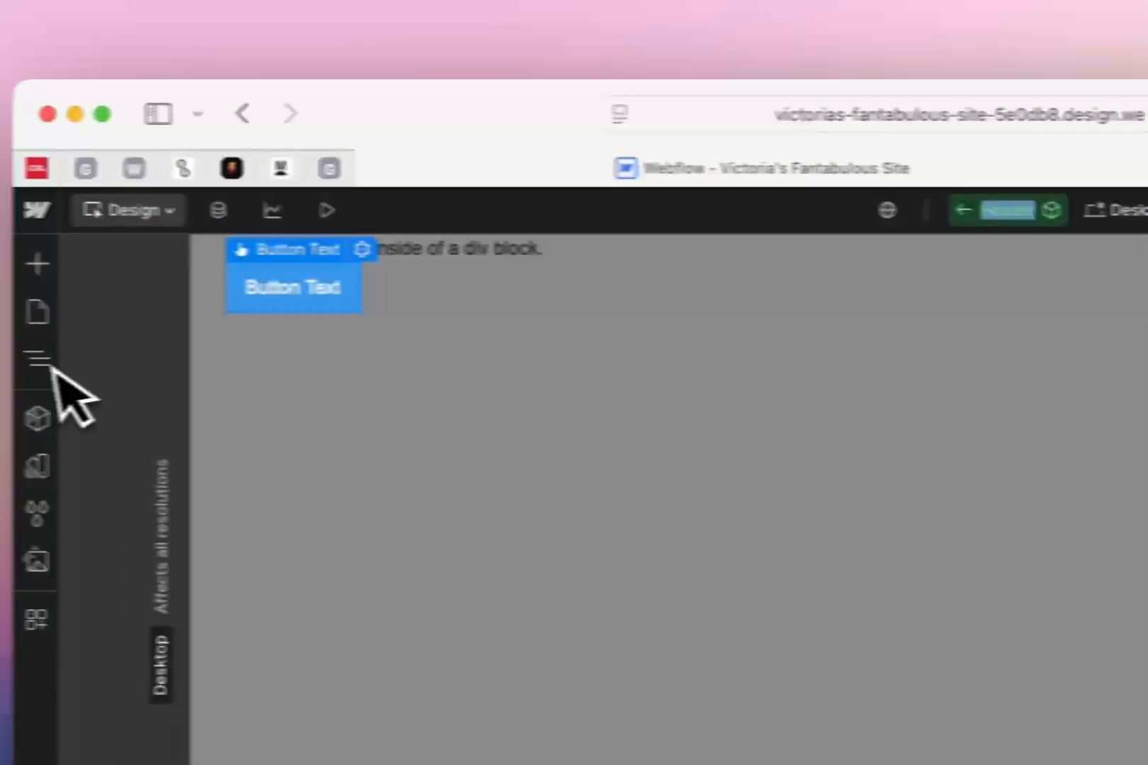
Return from the Header component's editing view to the Home page and remove the Header instance there
left_click(42, 361)
left_click(45, 321)
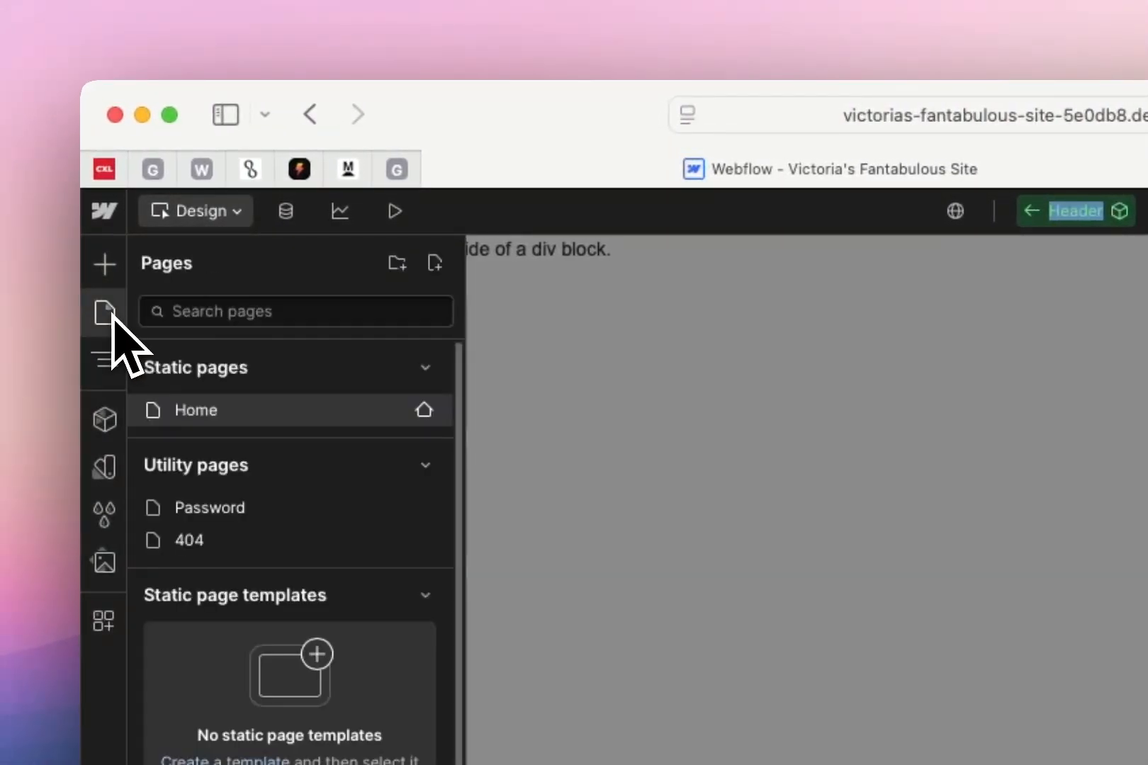
left_click(107, 360)
left_click(664, 264)
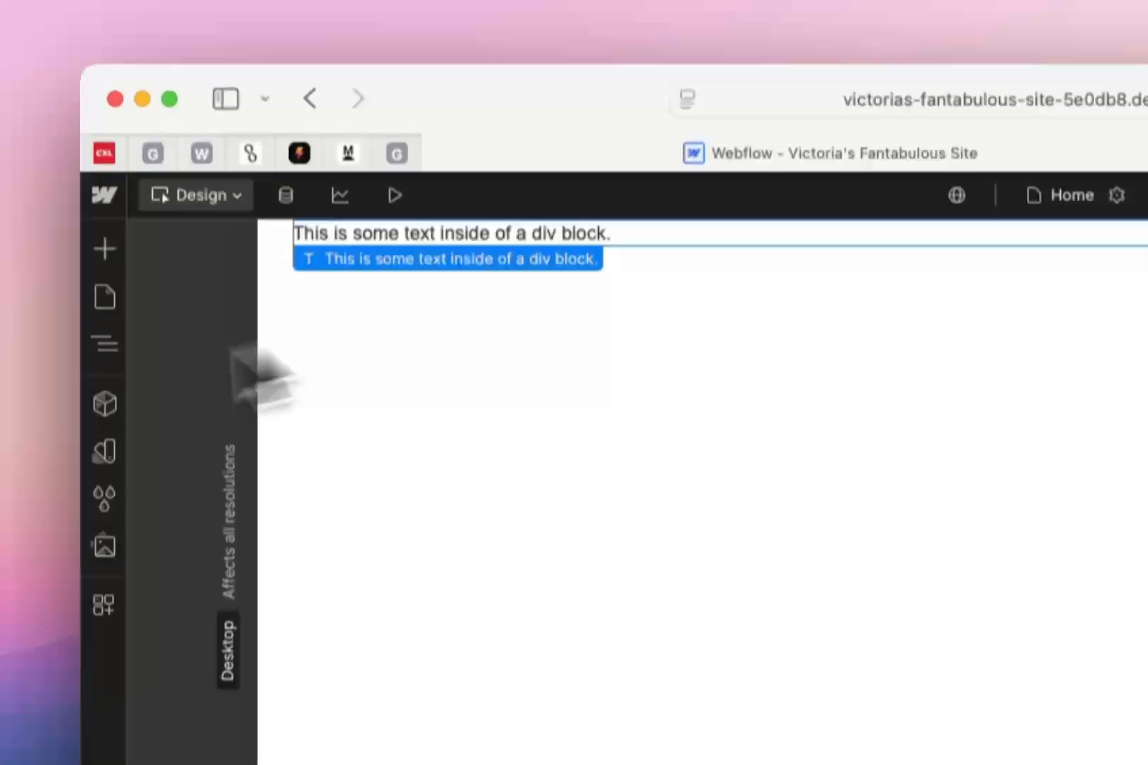
Create a component named Section from the Hero Section, without a group or description, and leave its editing view
left_click(282, 245)
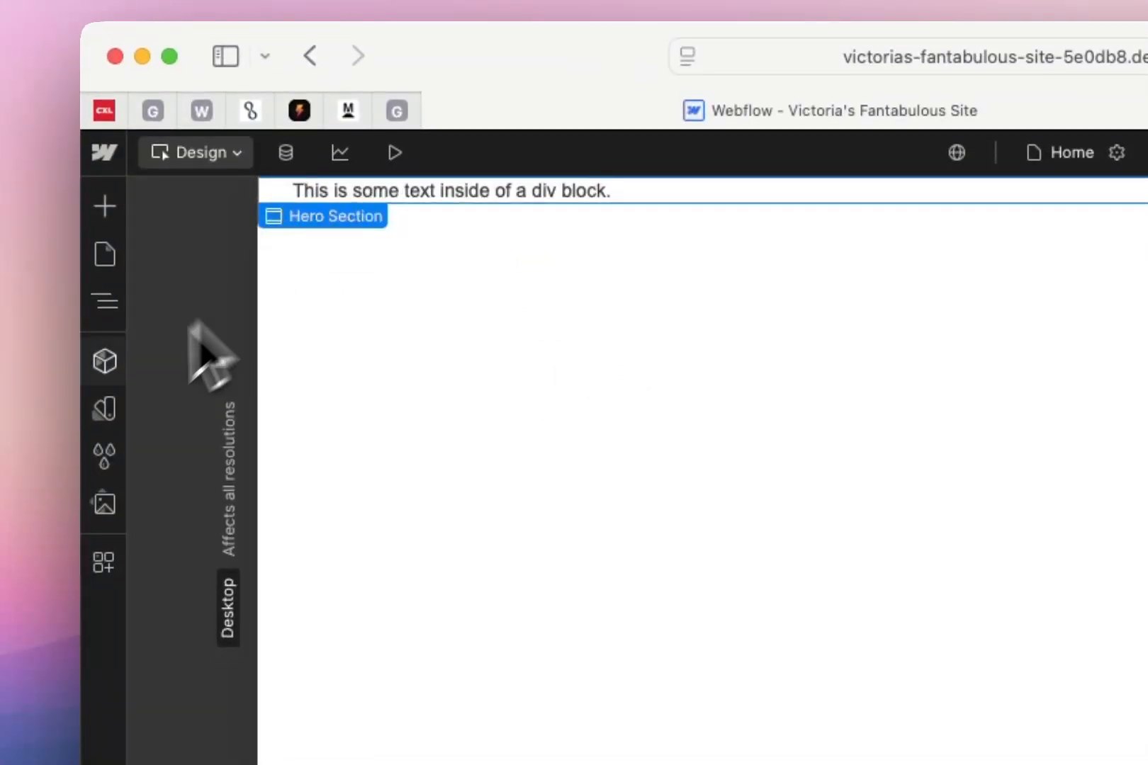
left_click(105, 361)
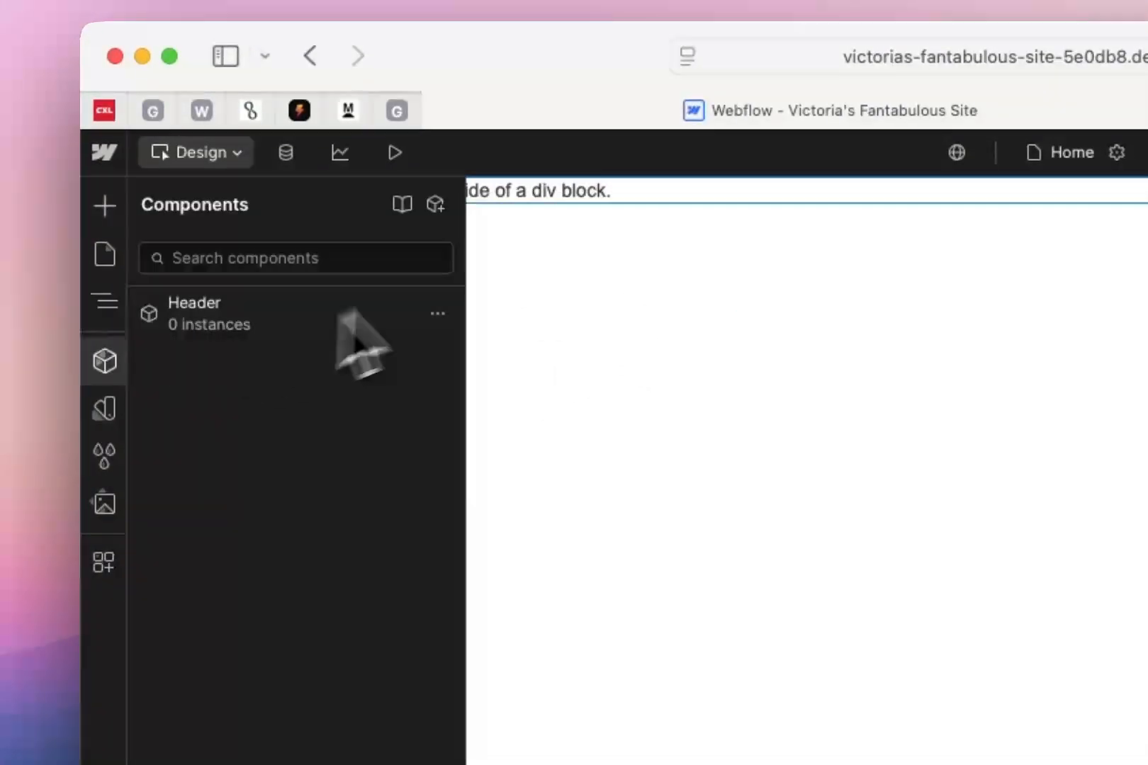
left_click(435, 208)
type("Section")
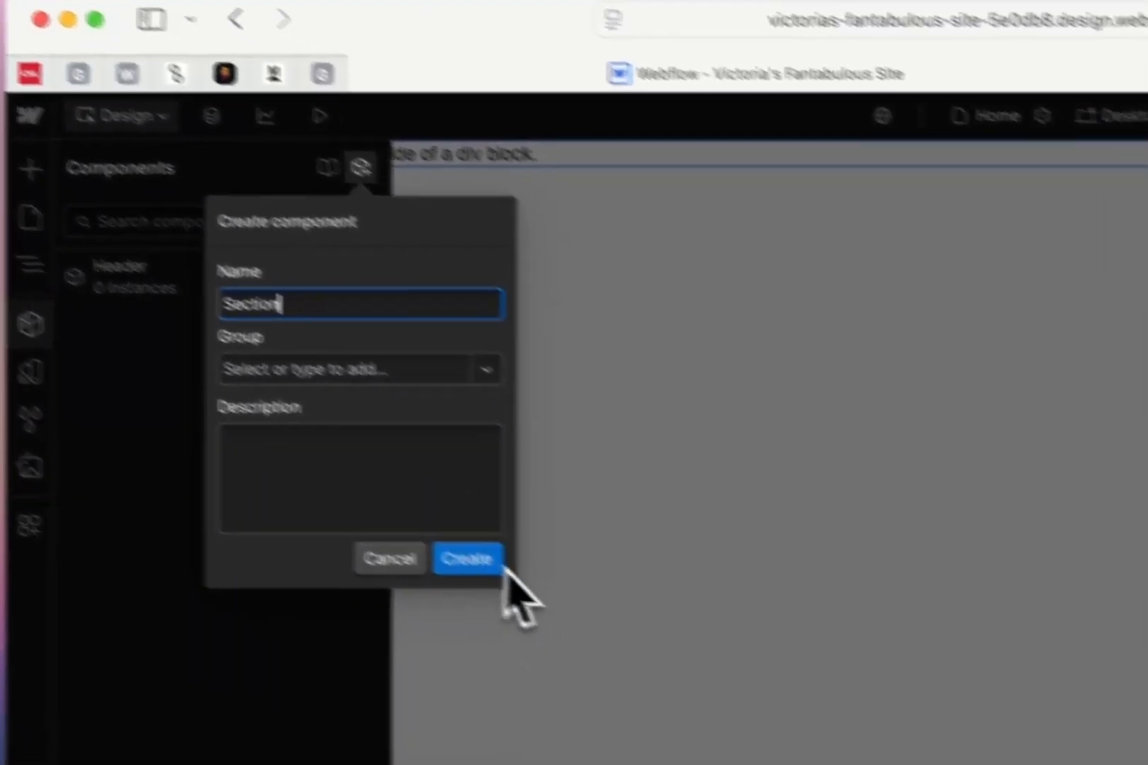
left_click(560, 598)
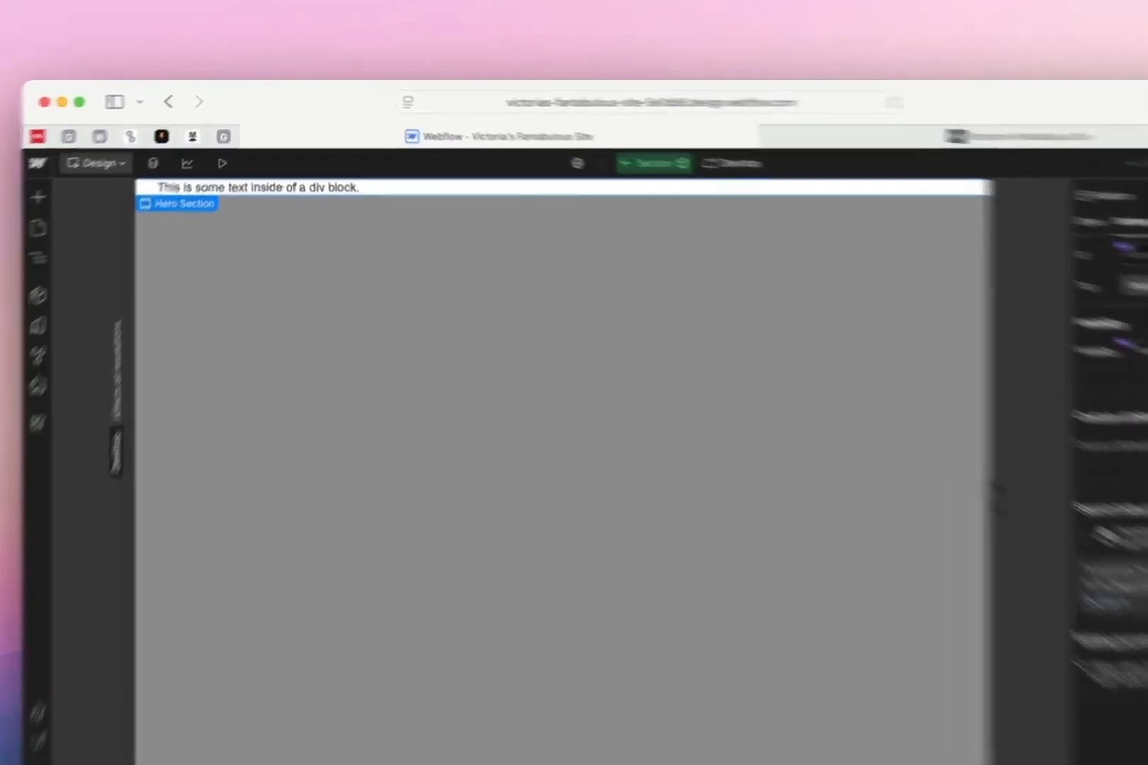
key("Escape")
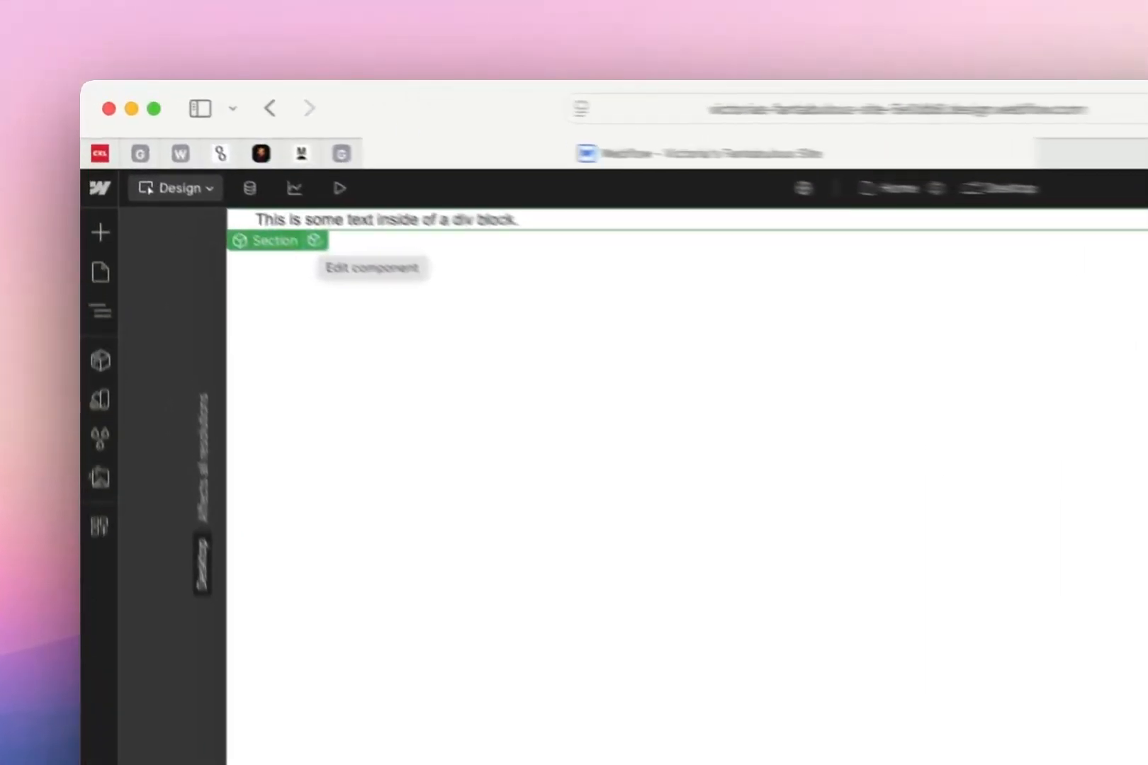
left_click(224, 177)
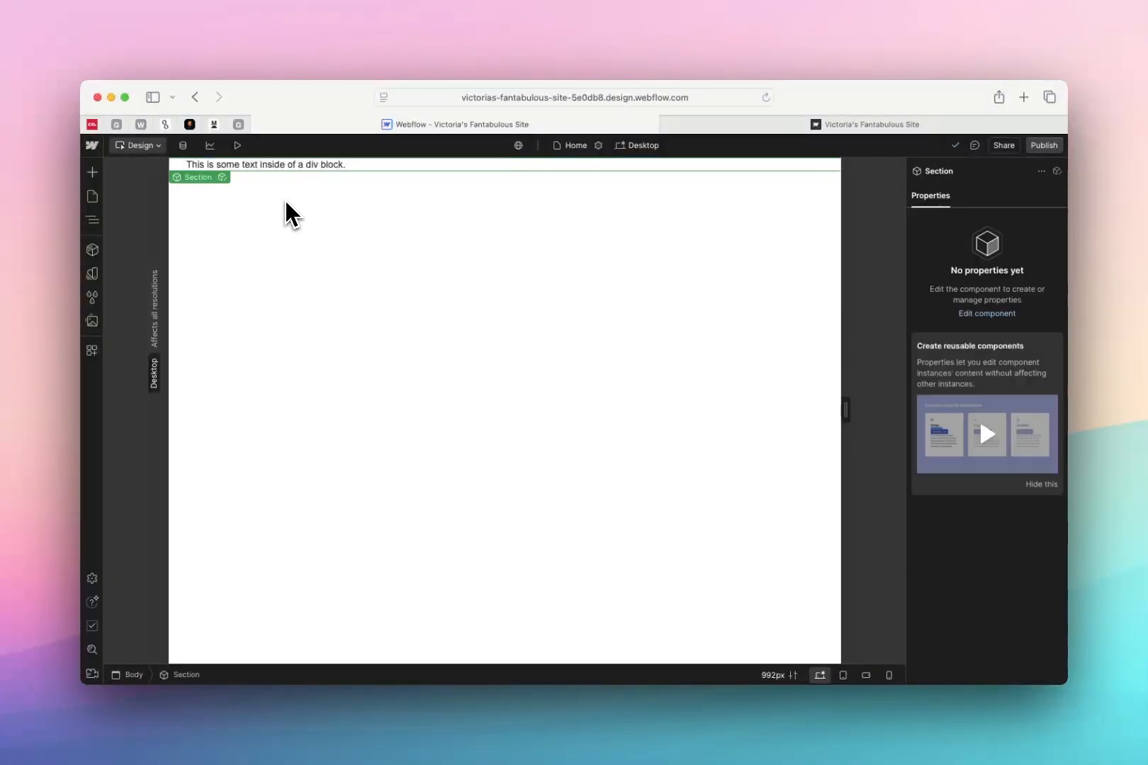
View the About page's components and the site's variables, and examine the Hornbill Red color style in Figma
left_click(92, 250)
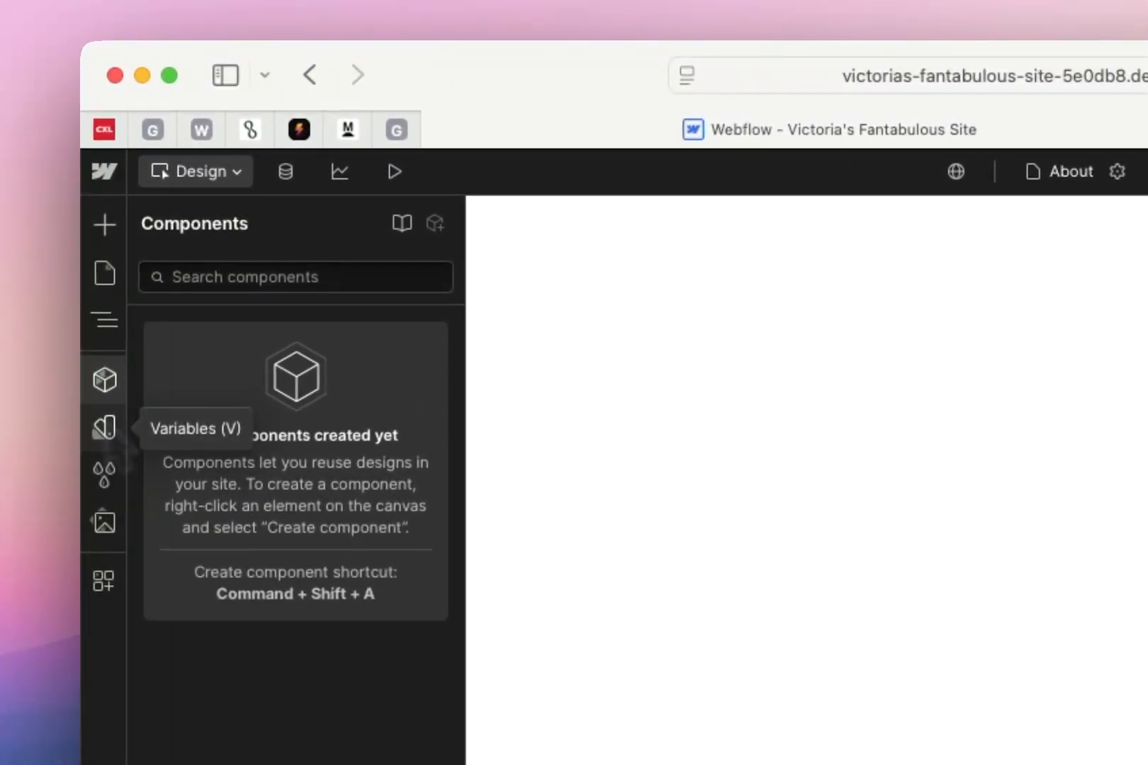
left_click(107, 425)
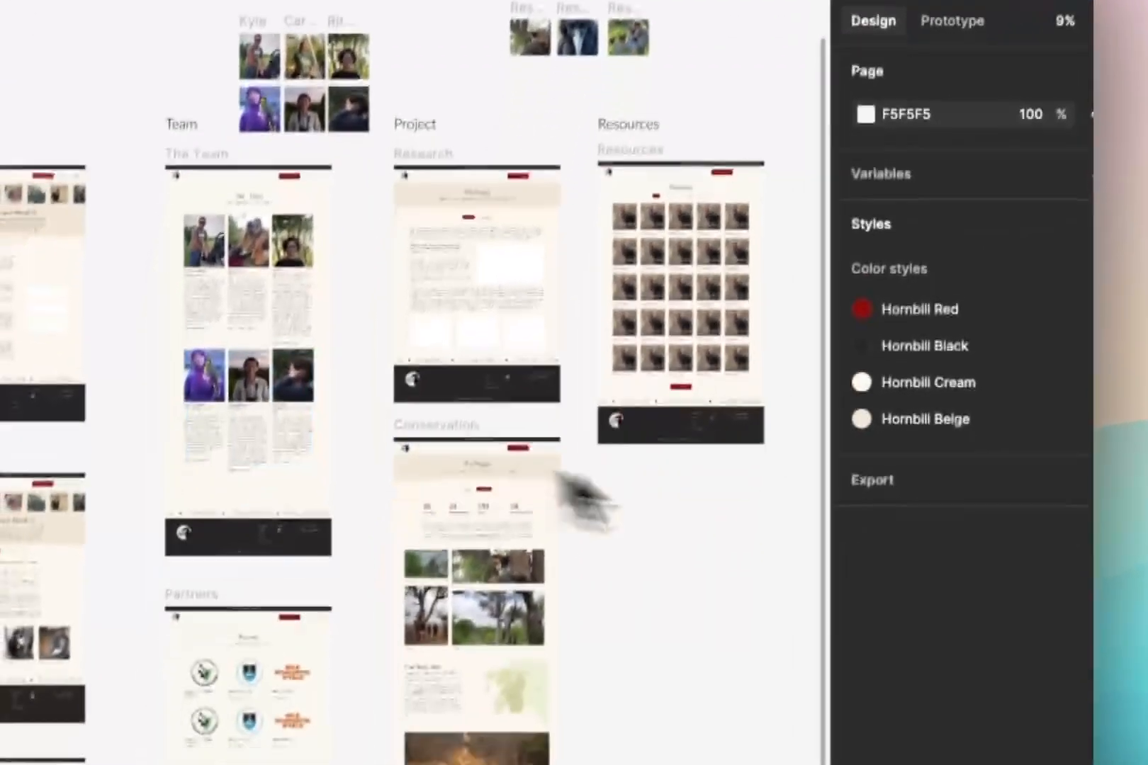
scroll(681, 493, "right", 1)
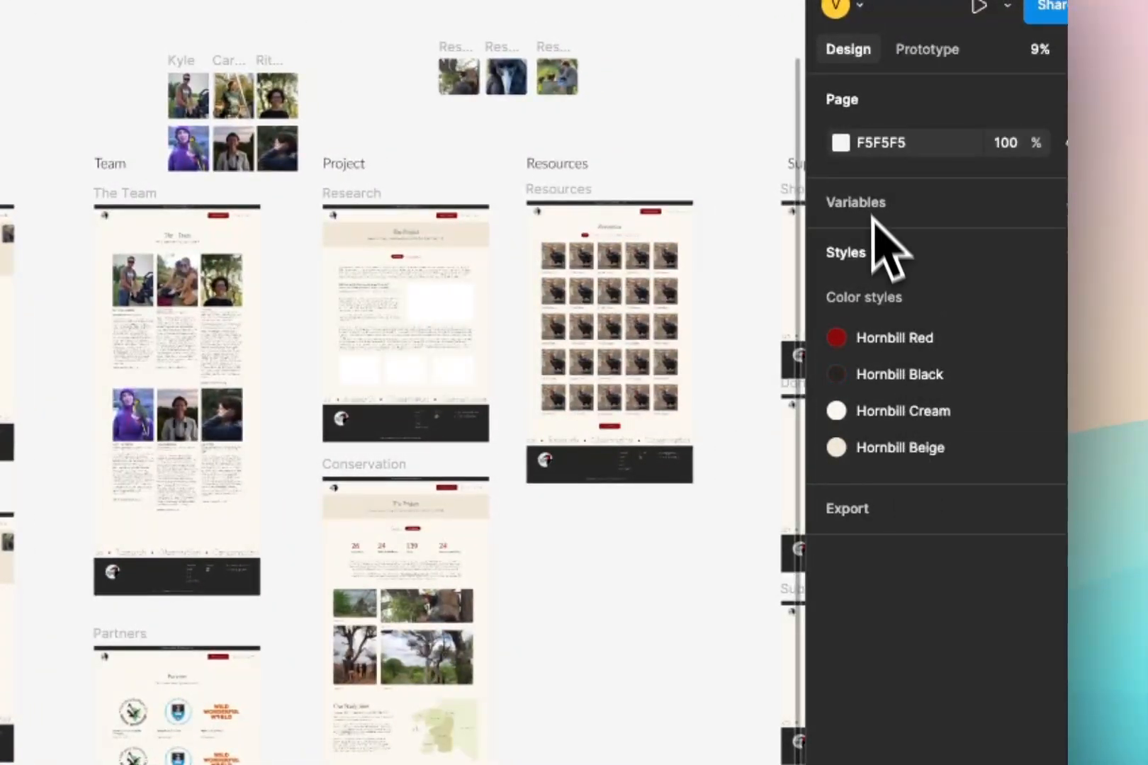
left_click(1067, 338)
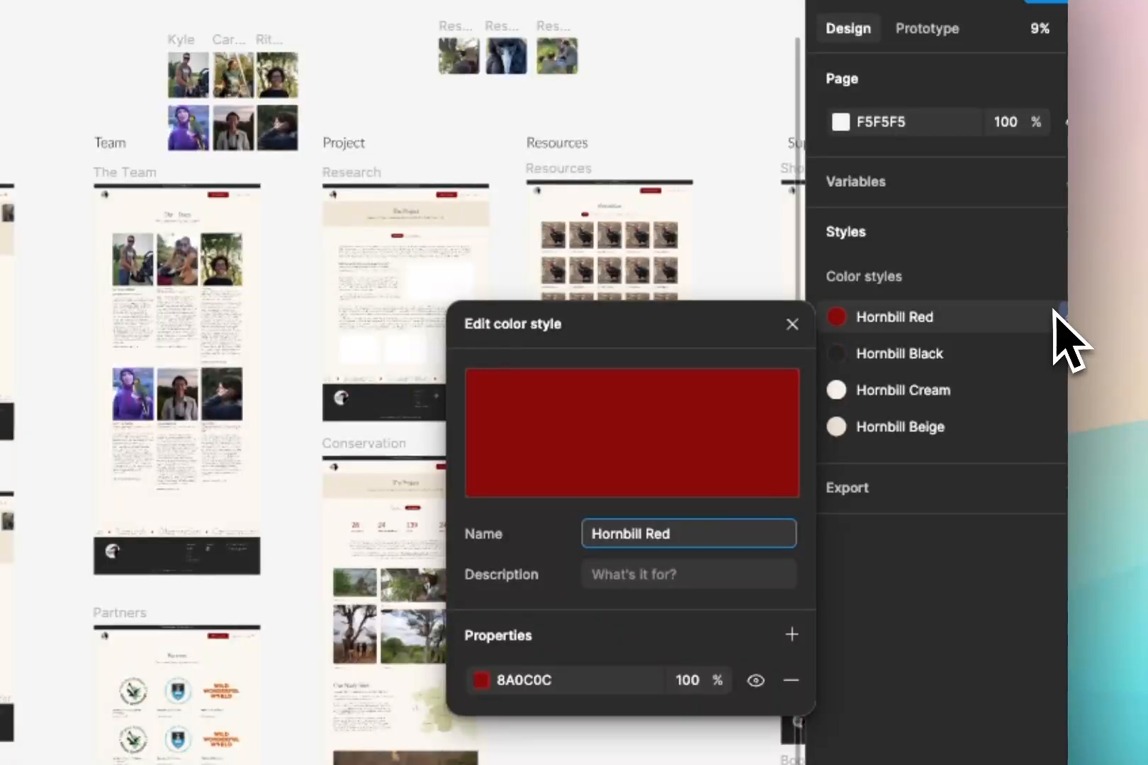
left_click(1056, 318)
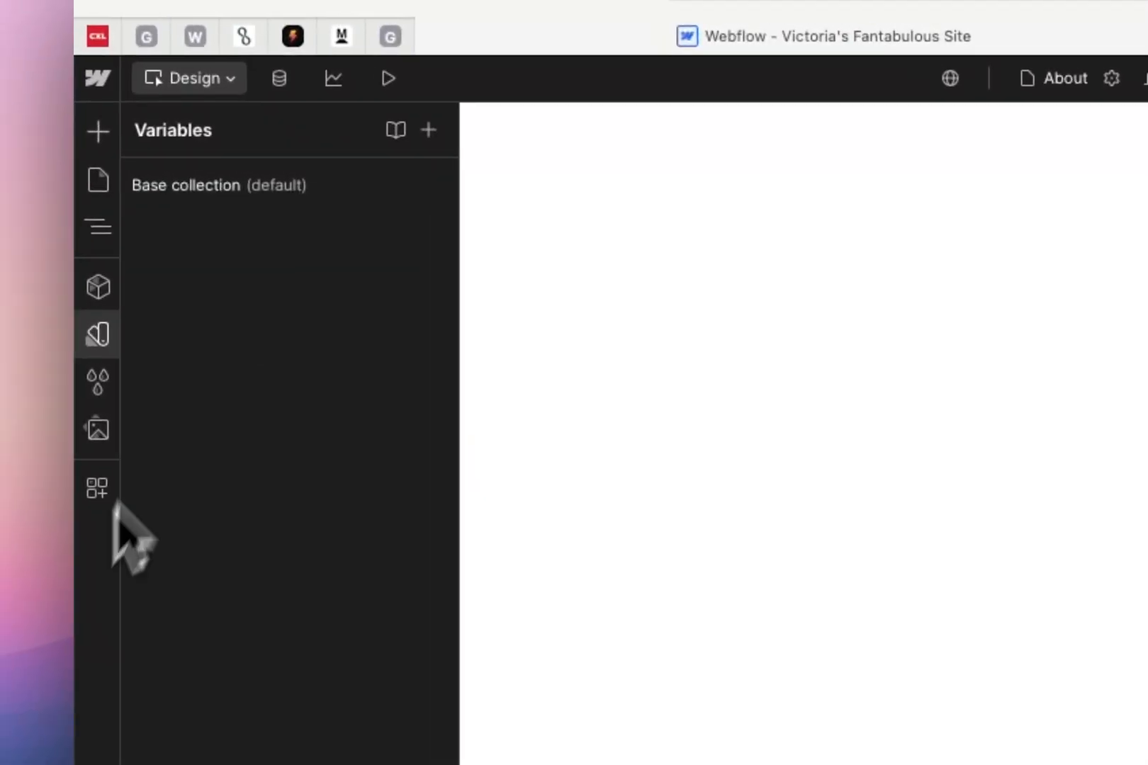
In Webflow, create a variable collection named Colour Variable and add a color variable with the default white value
left_click(428, 129)
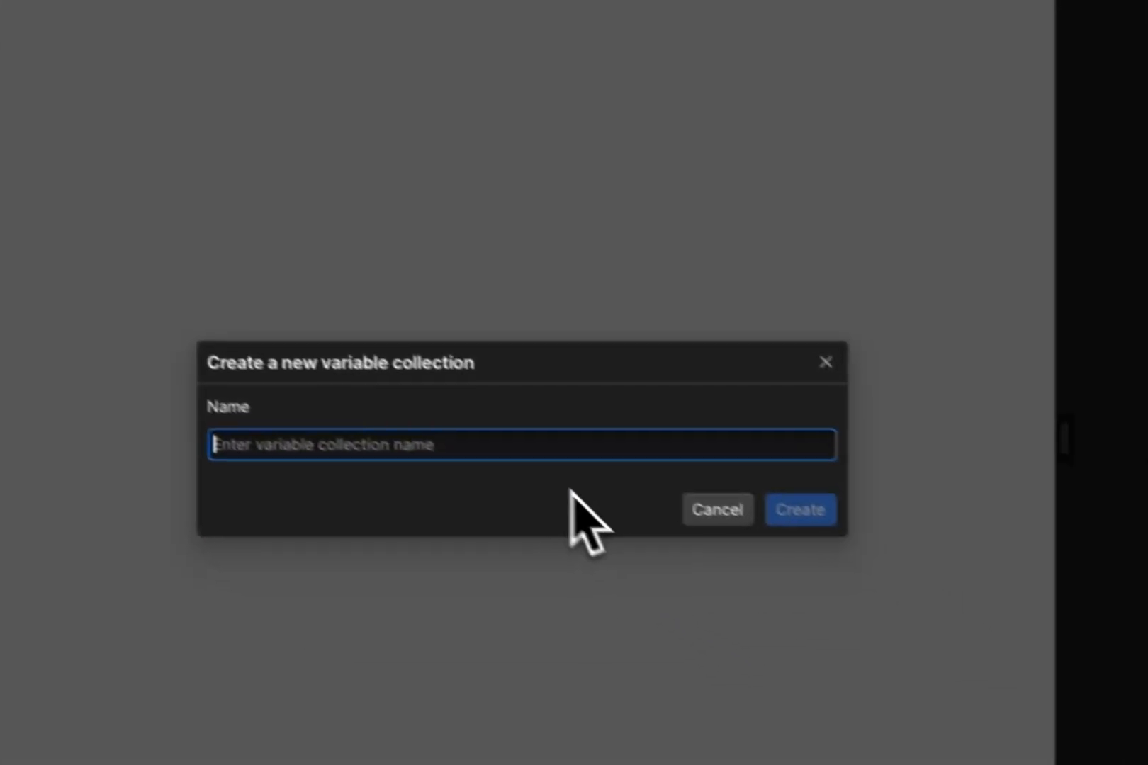
type("Colour")
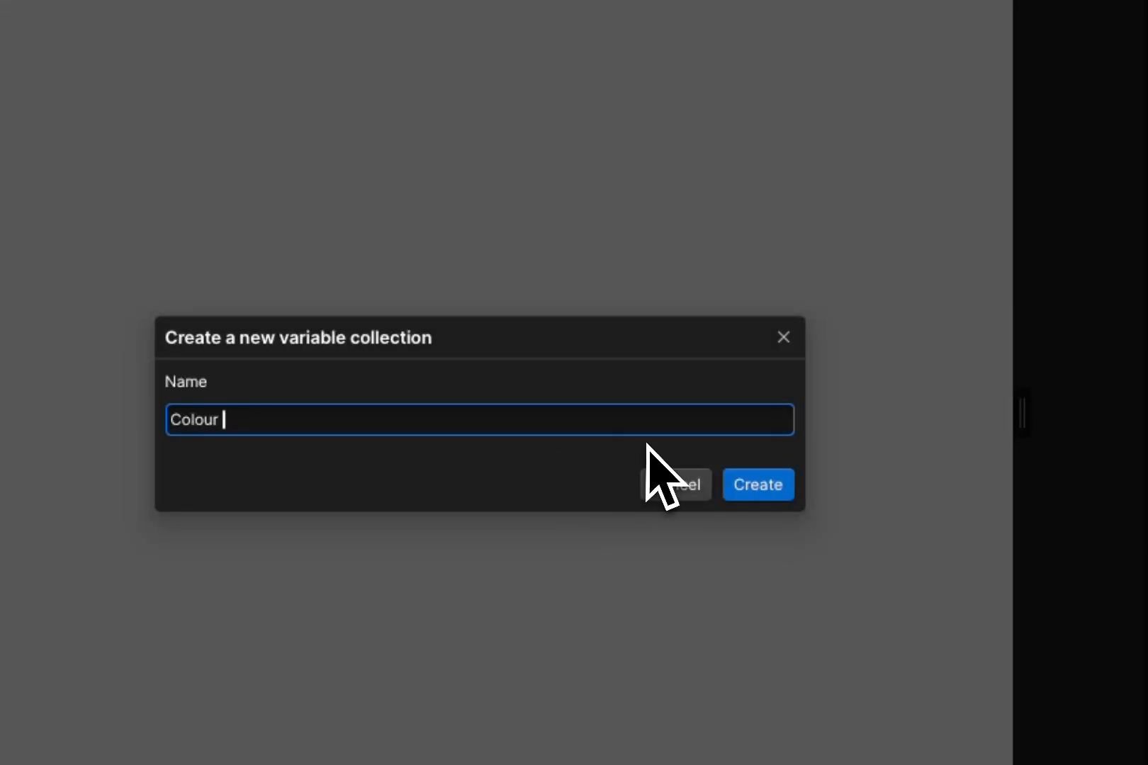
type(" Variable")
left_click(758, 485)
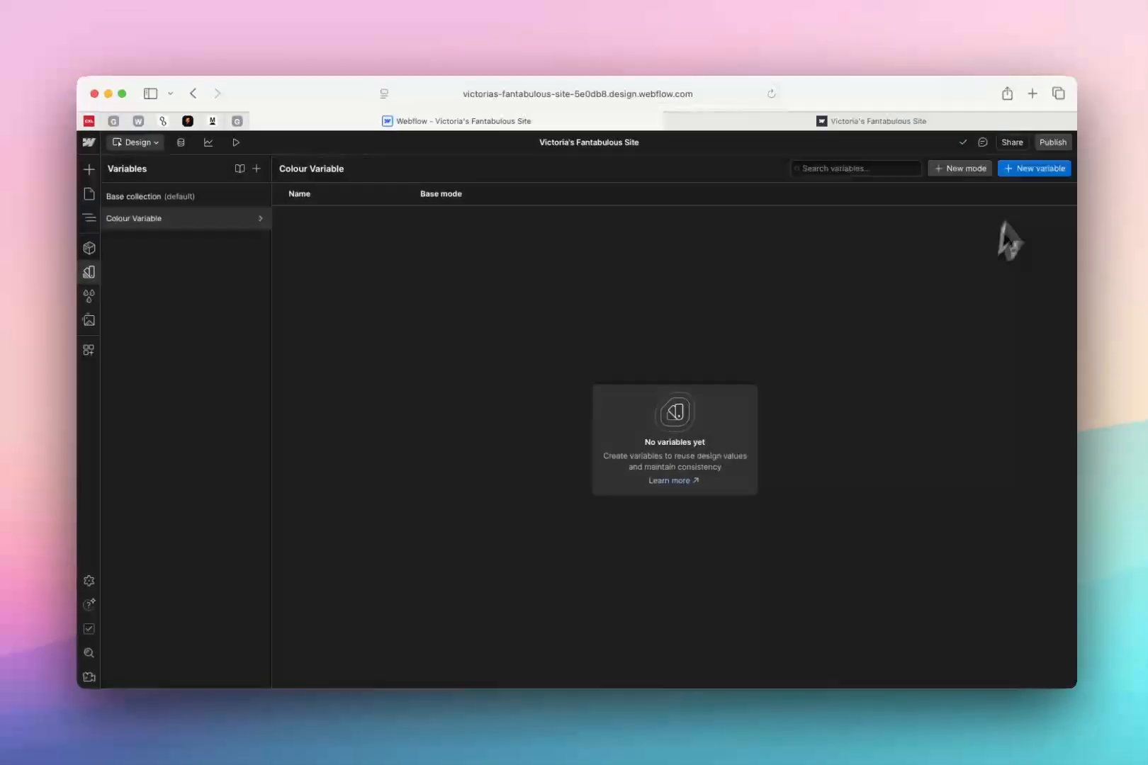
left_click(1116, 143)
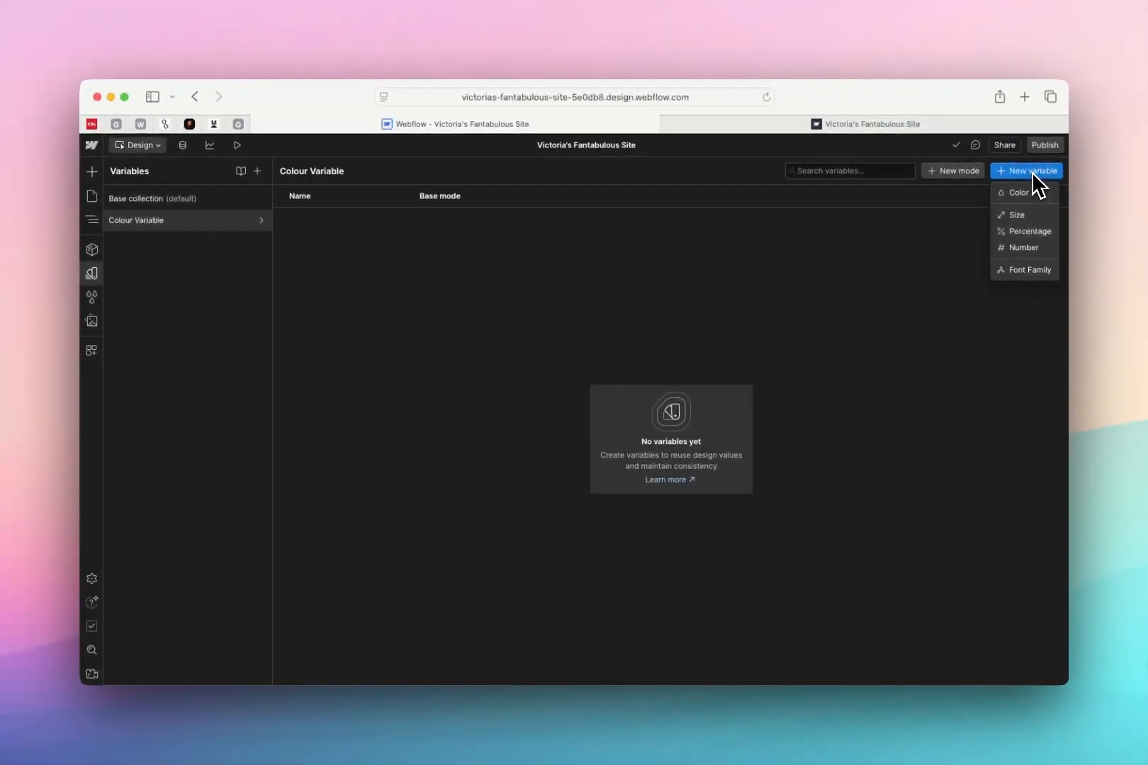
left_click(1018, 193)
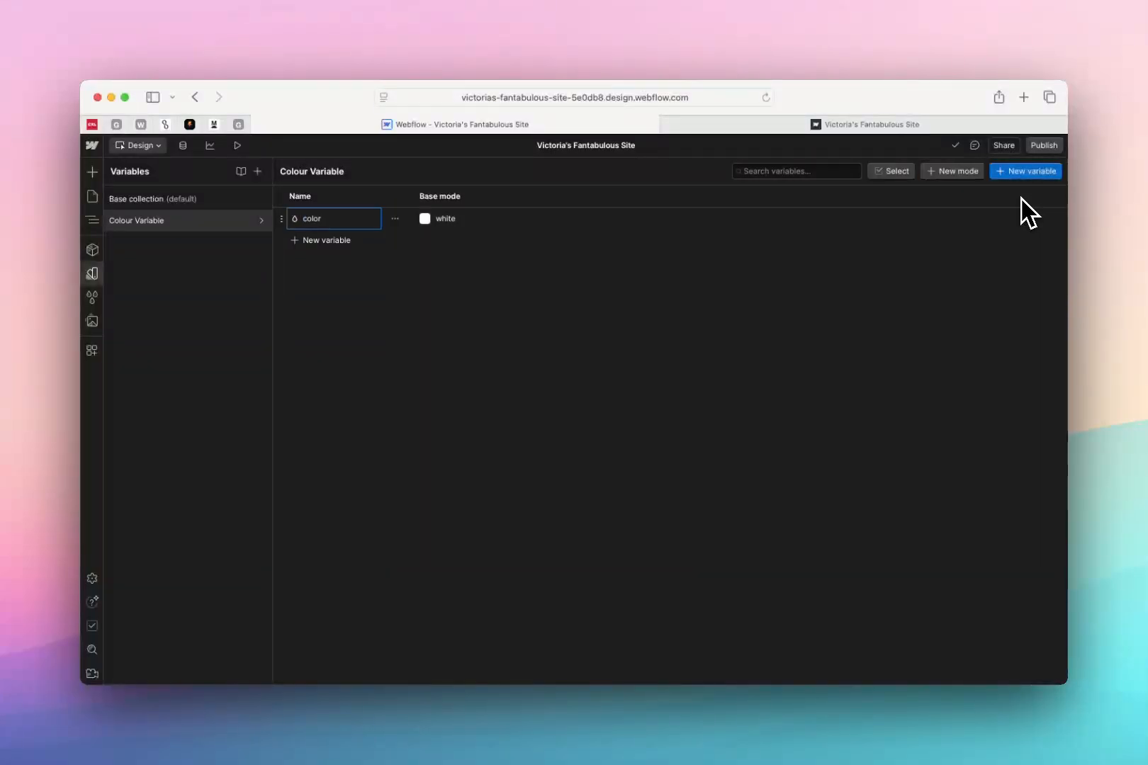
Add a second color variable named black and set its base mode value to black
left_click(319, 240)
left_click(333, 274)
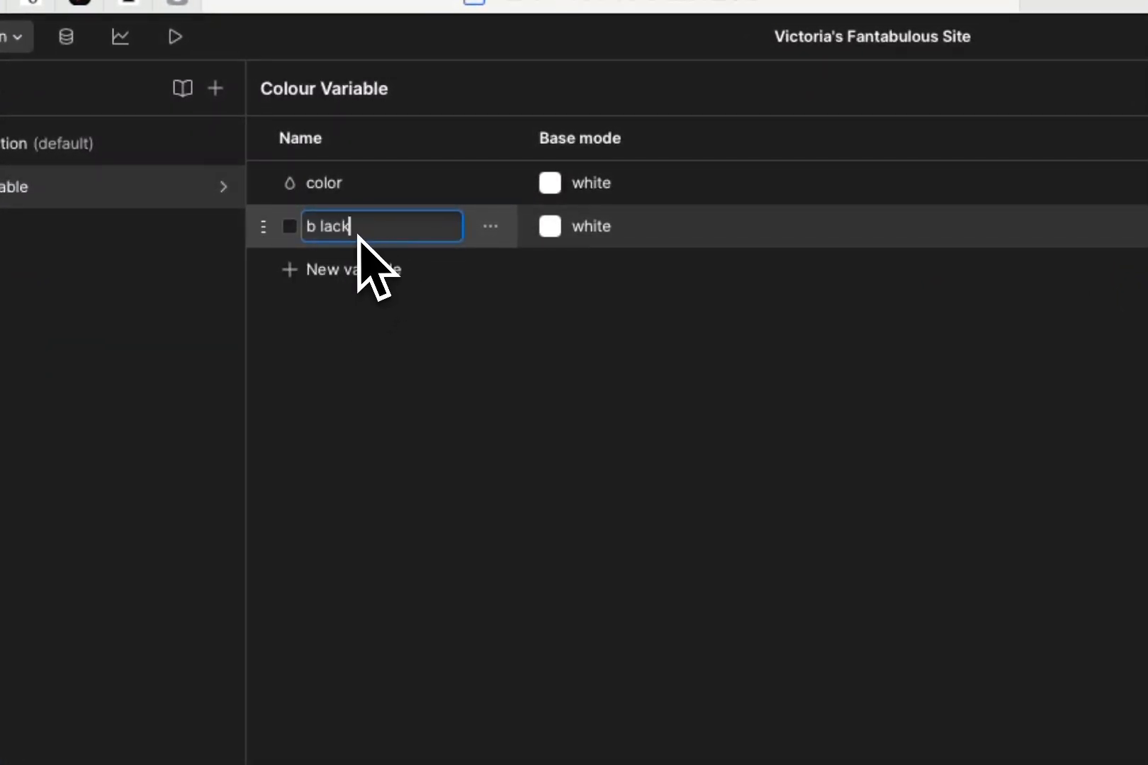
type("black")
left_click(587, 228)
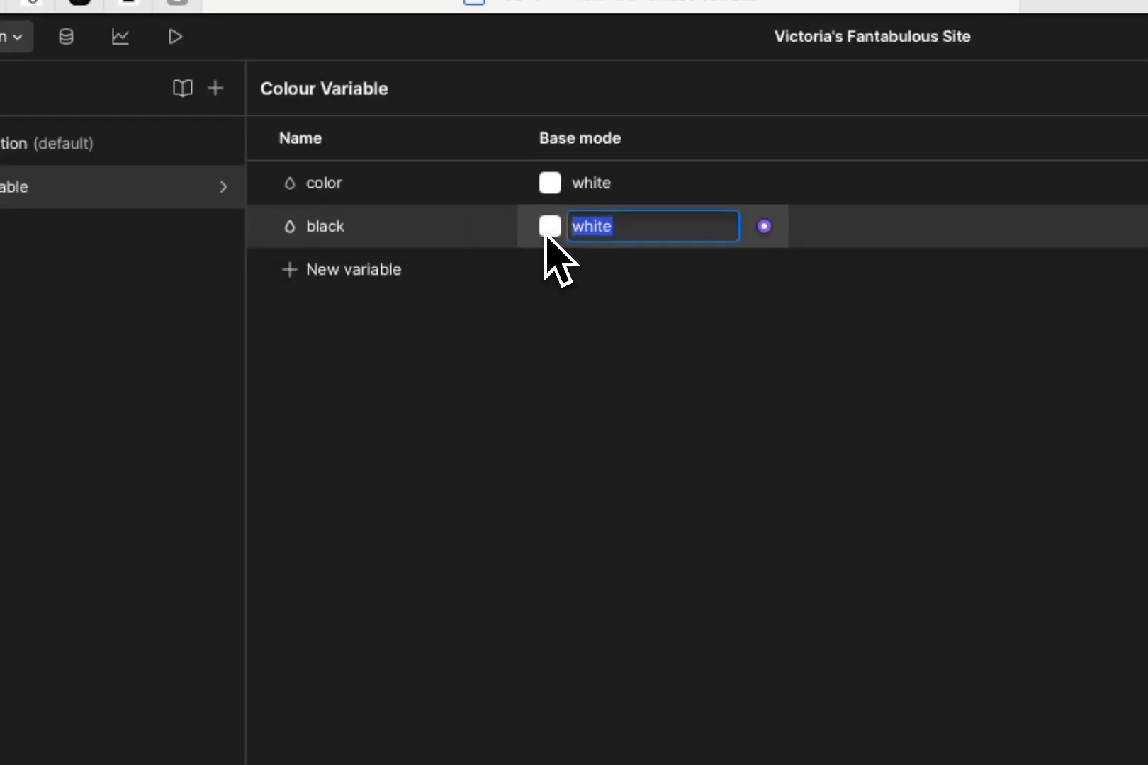
left_click(548, 227)
left_click_drag(492, 376, 346, 513)
left_click(910, 445)
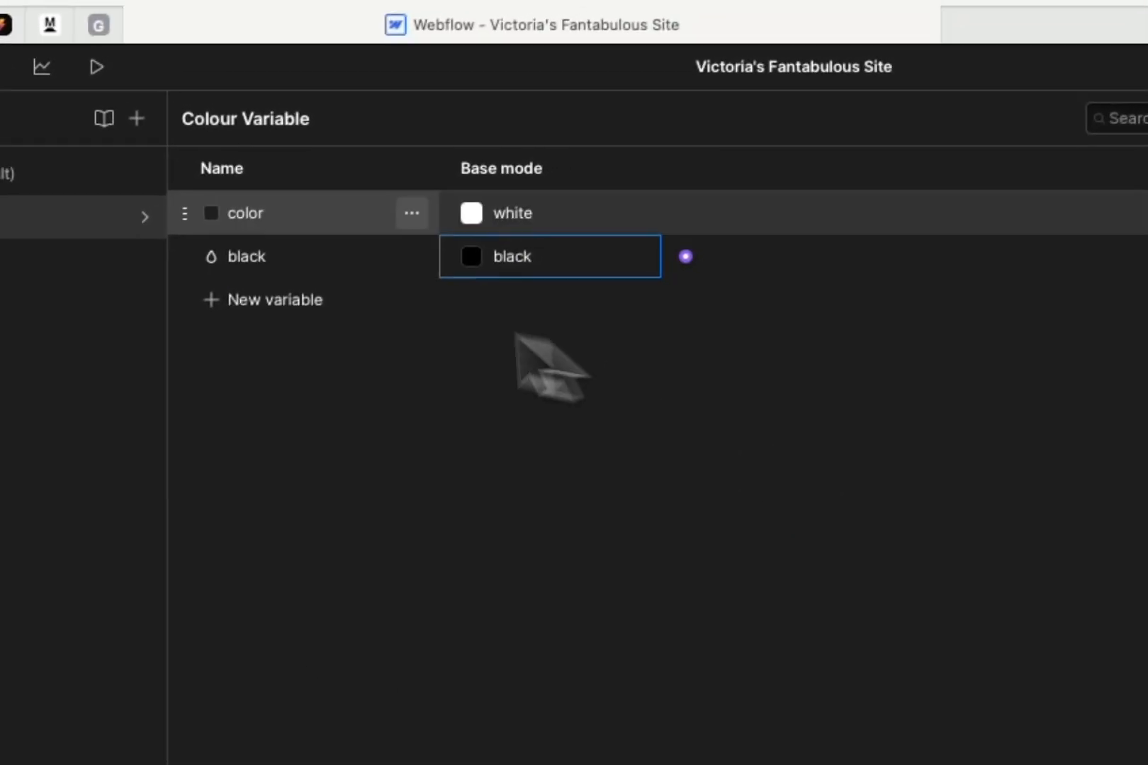
Add a third color variable named pink and set its base mode value to about #dd8282
left_click(340, 270)
left_click(339, 320)
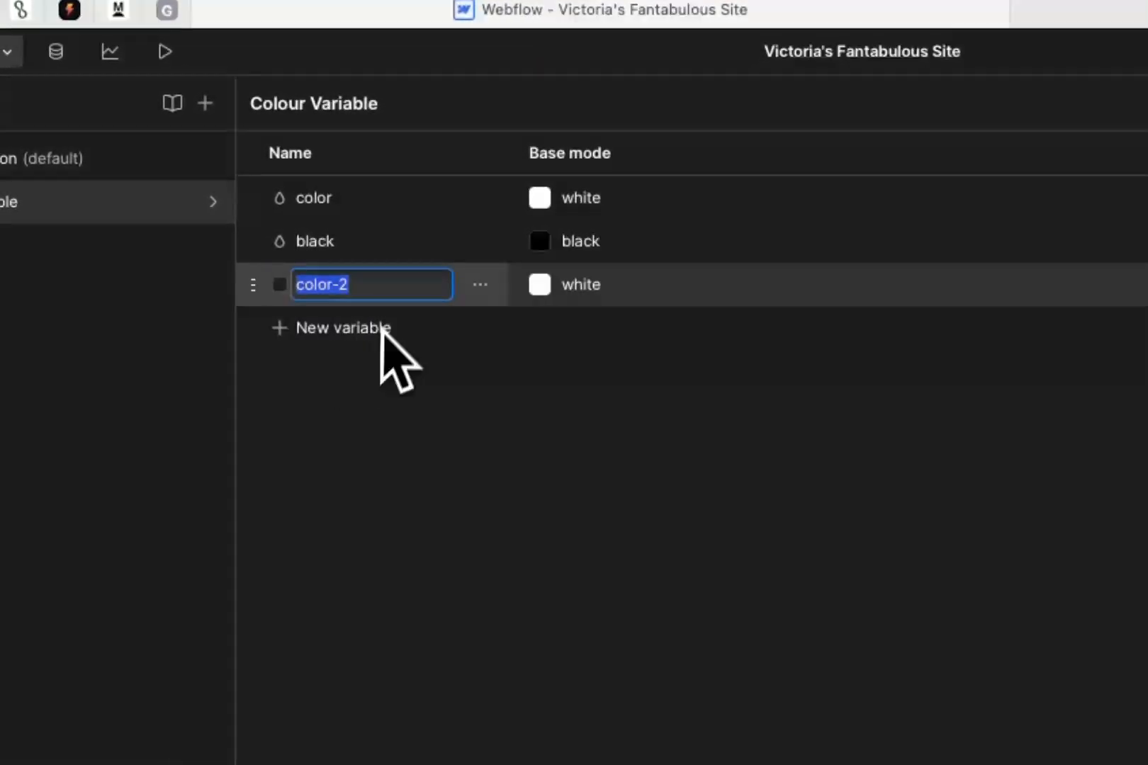
type("pink")
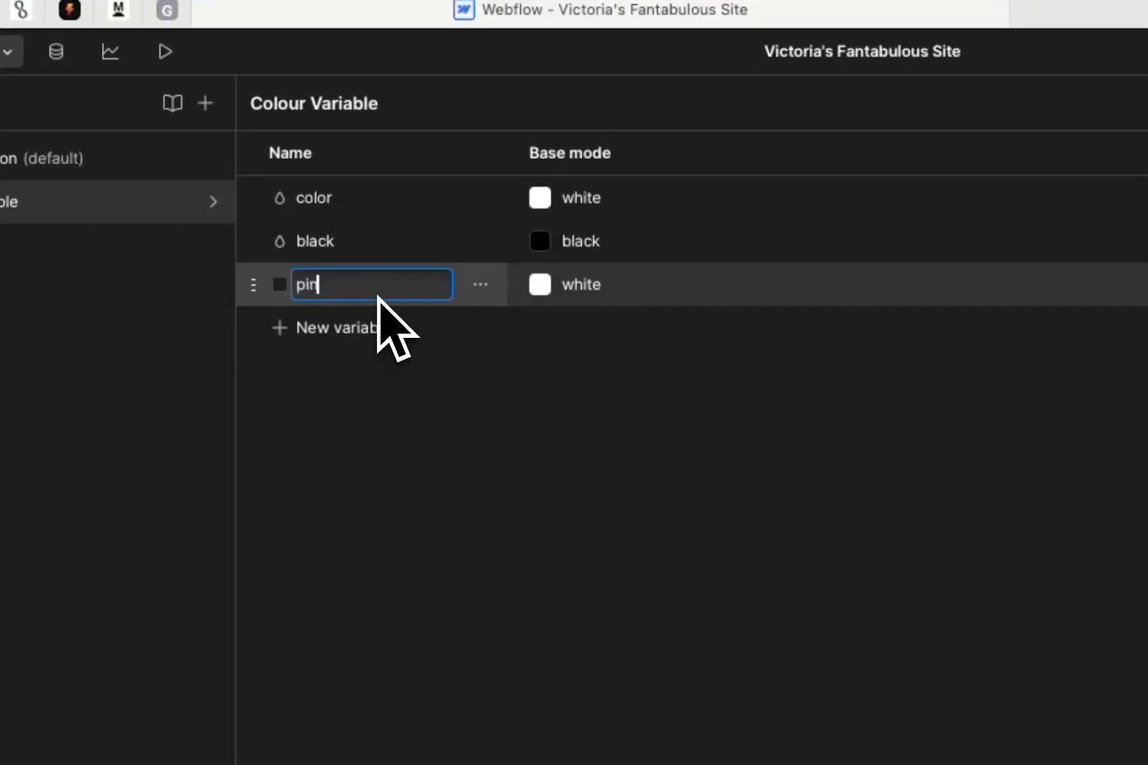
left_click(540, 287)
left_click(515, 341)
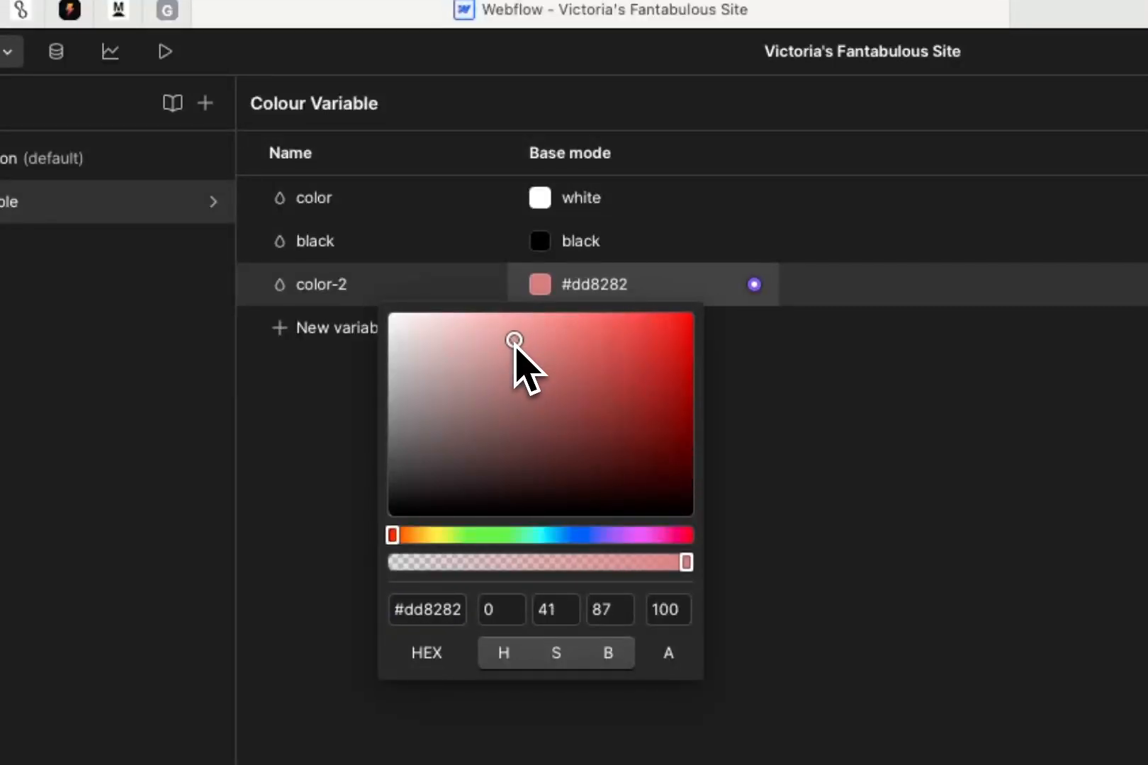
key("Escape")
left_click(345, 323)
double_click(343, 292)
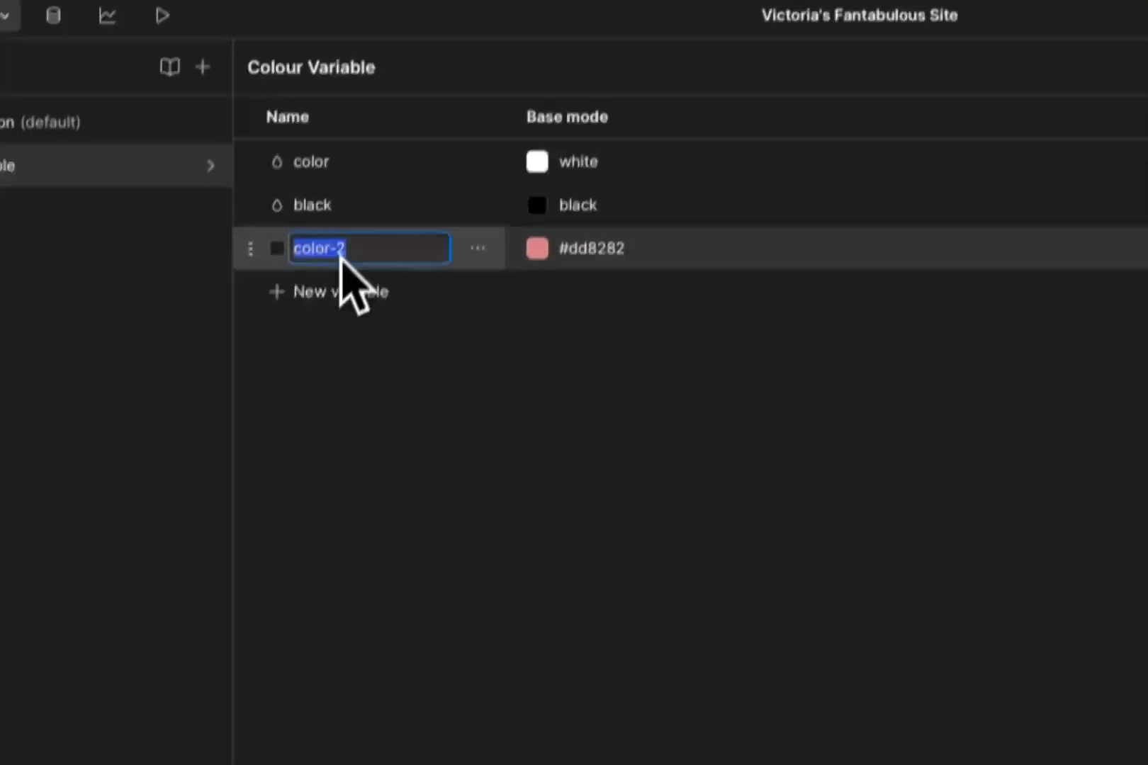
type("pink")
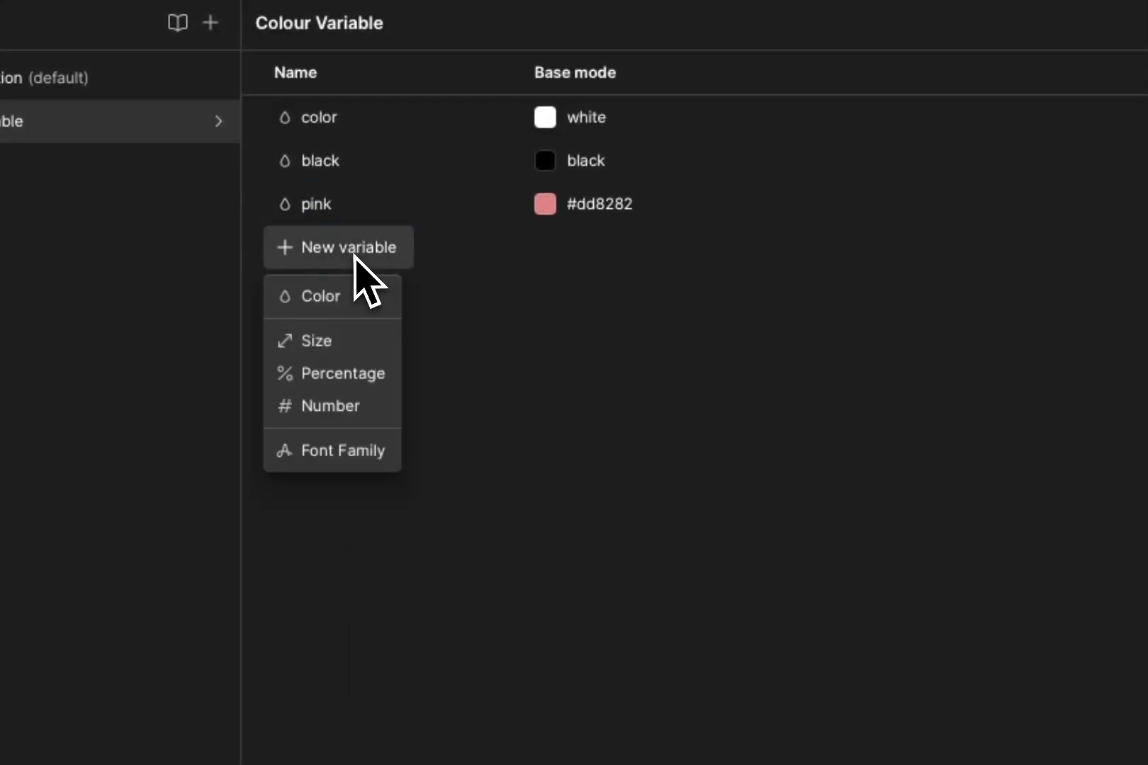
key("Escape")
Add a fourth color variable, try to name it blue, and set its base mode value to a saturated blue
left_click(344, 289)
type("bl")
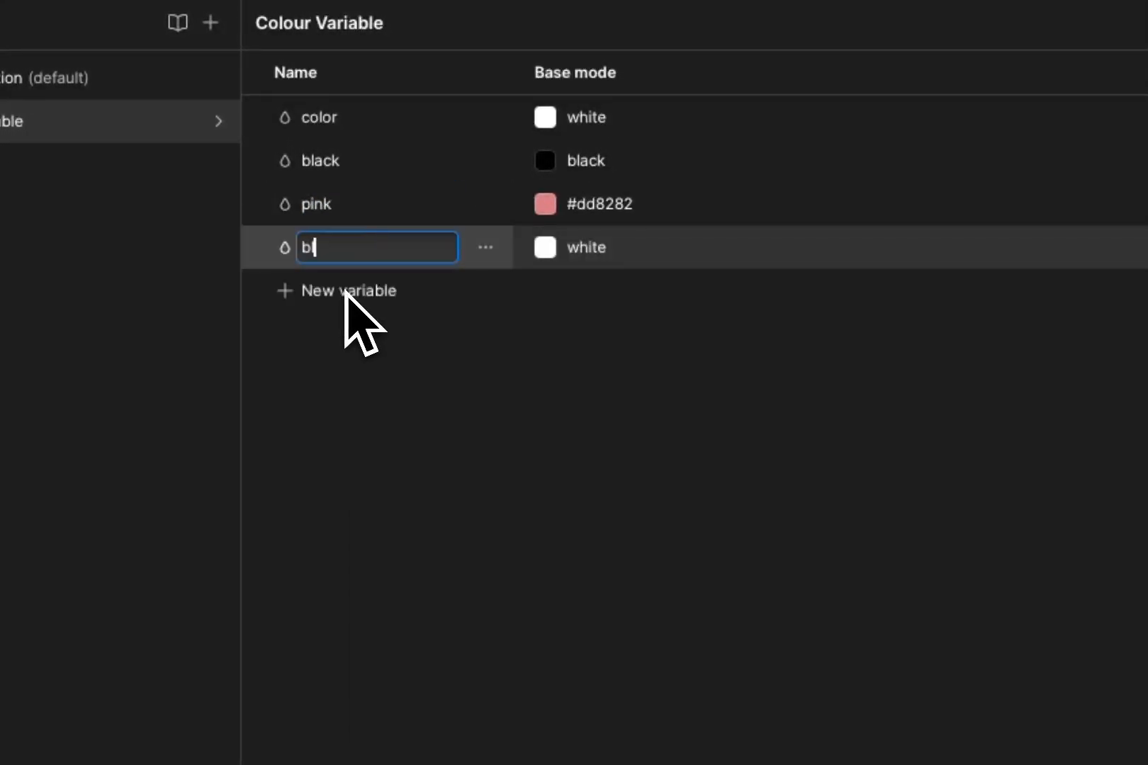
type("ue")
left_click(551, 250)
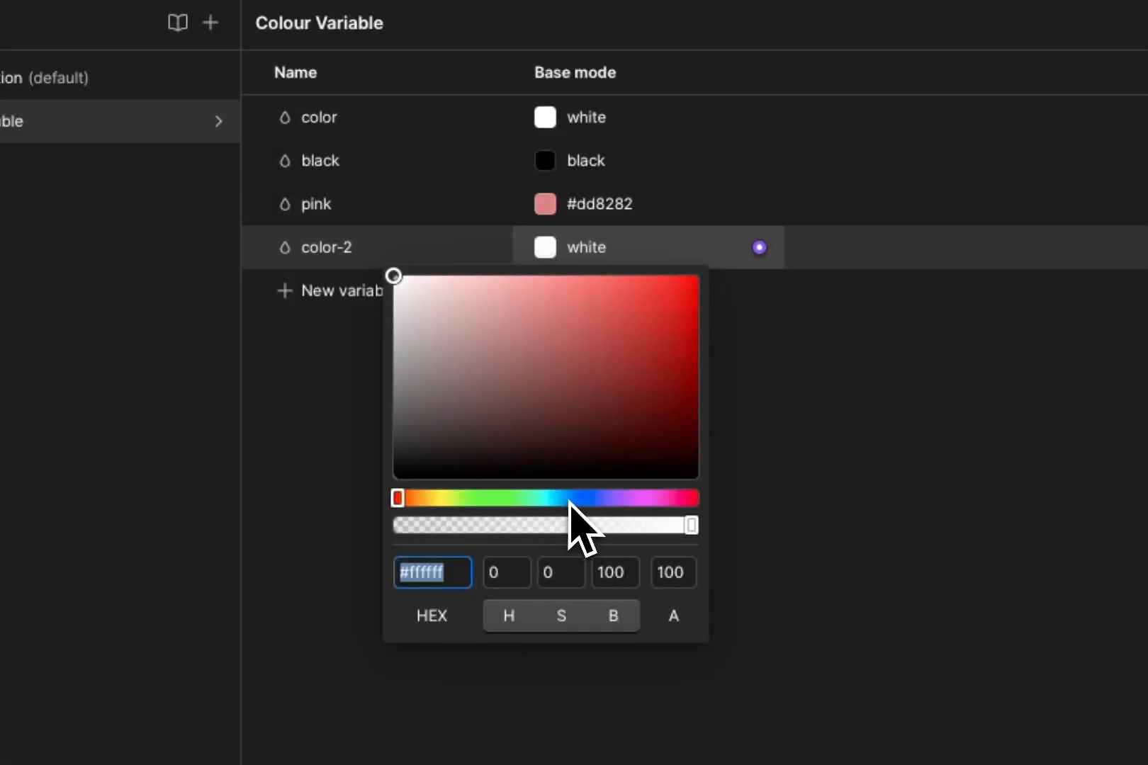
left_click(602, 498)
left_click_drag(643, 325, 678, 292)
left_click_drag(606, 489, 588, 498)
left_click(801, 375)
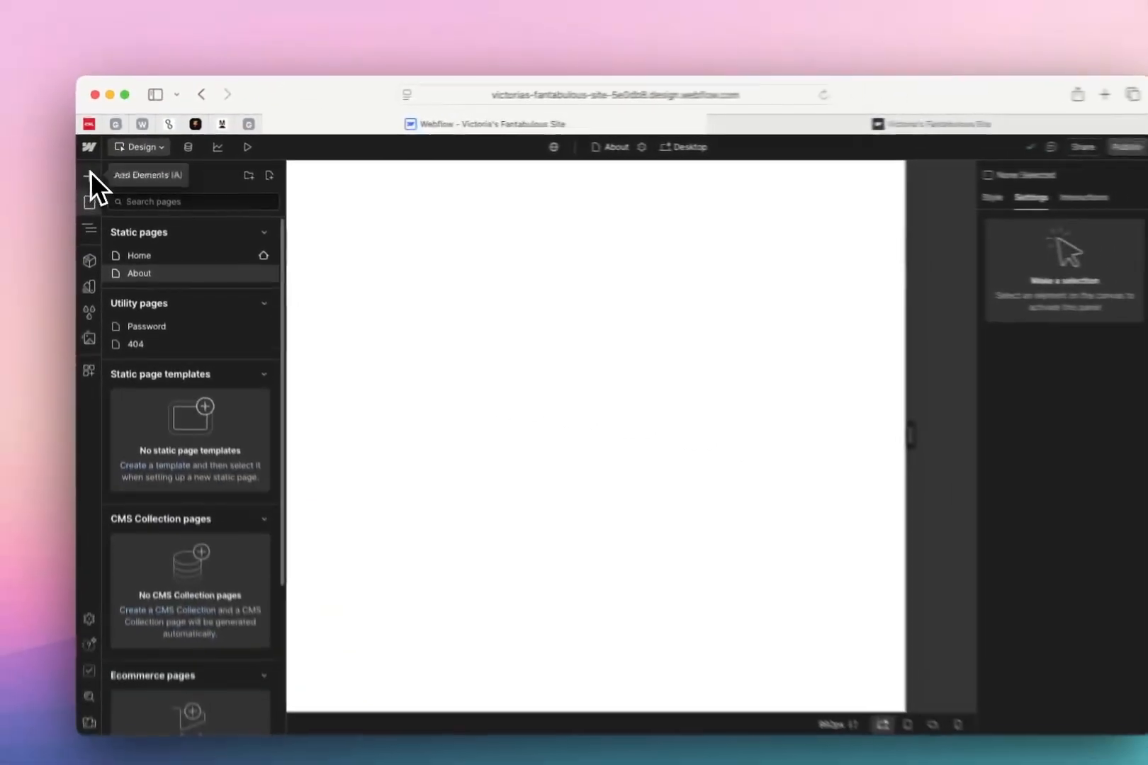
Try to place a Div Block on the empty About page
left_click(62, 201)
type("tex")
left_click(260, 220)
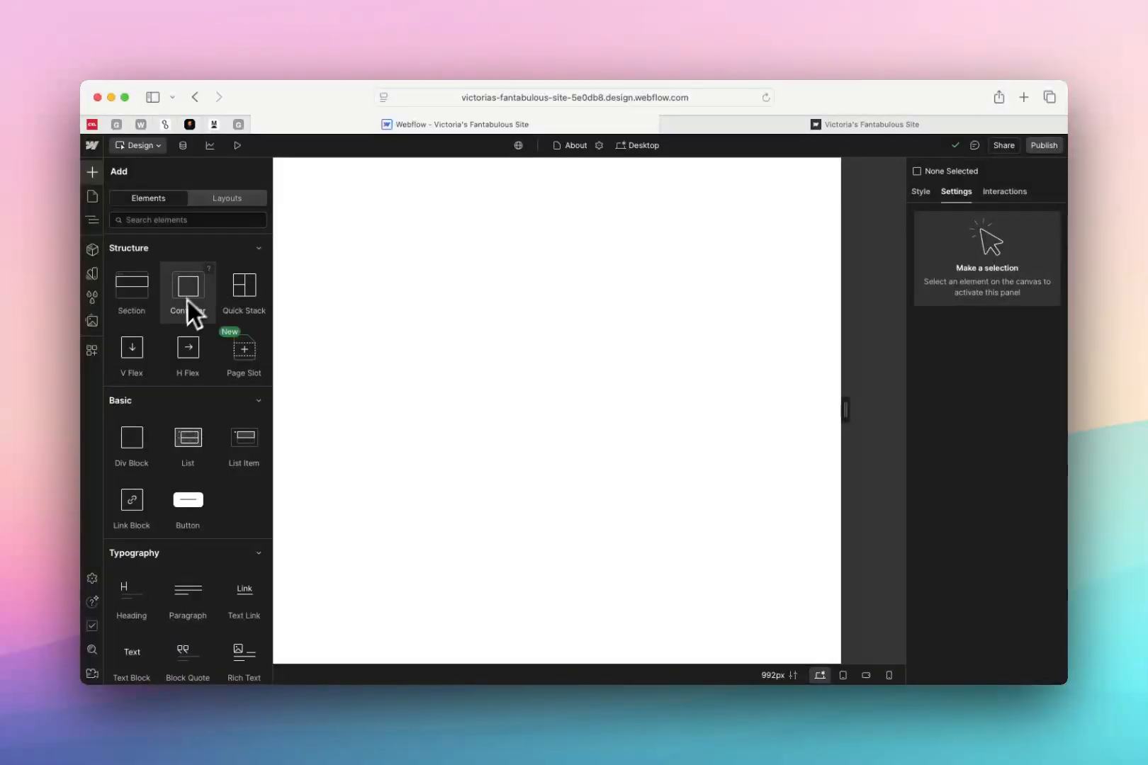
left_click_drag(153, 448, 544, 436)
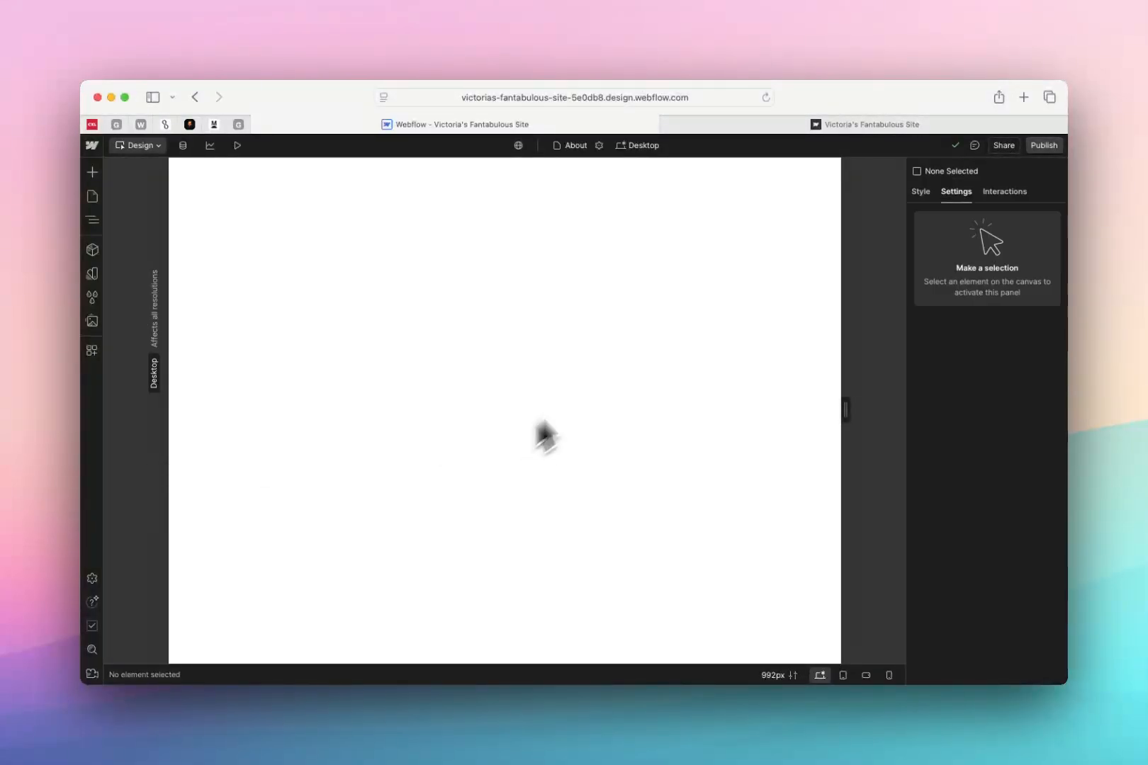
left_click(742, 271)
left_click(98, 221)
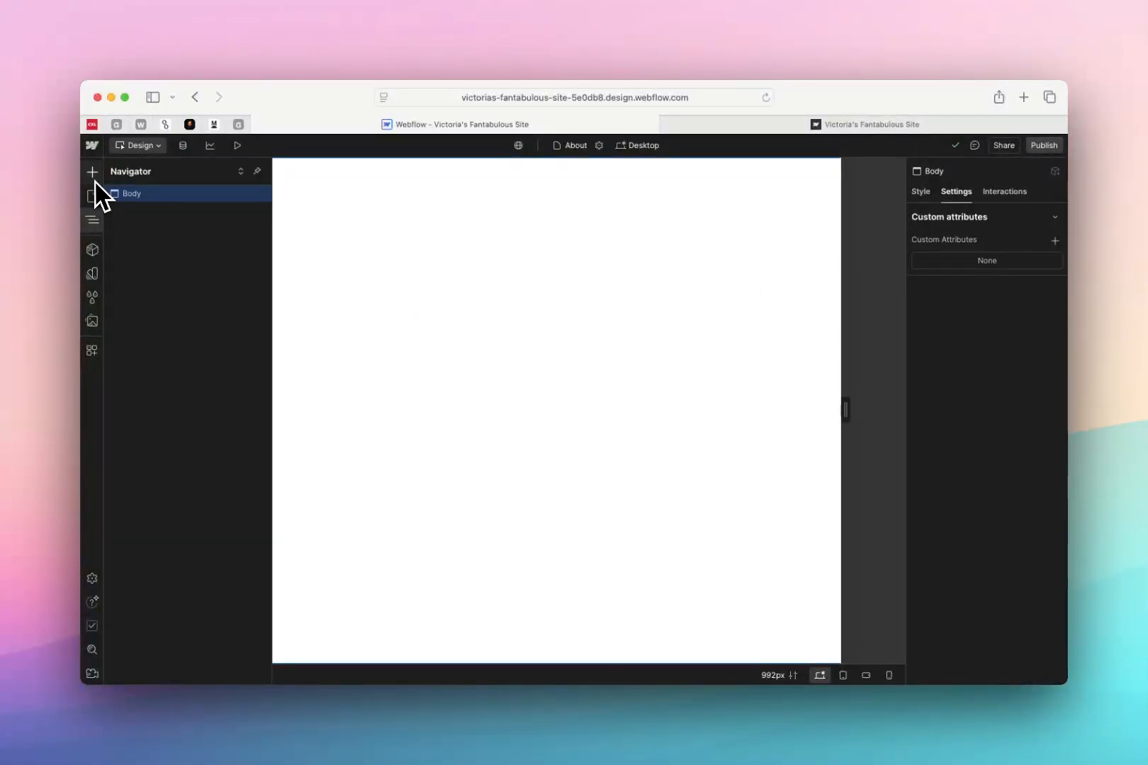
Add a Div Block to the About page's Body and show it in the element hierarchy
left_click(95, 178)
left_click_drag(145, 440, 369, 341)
left_click(94, 219)
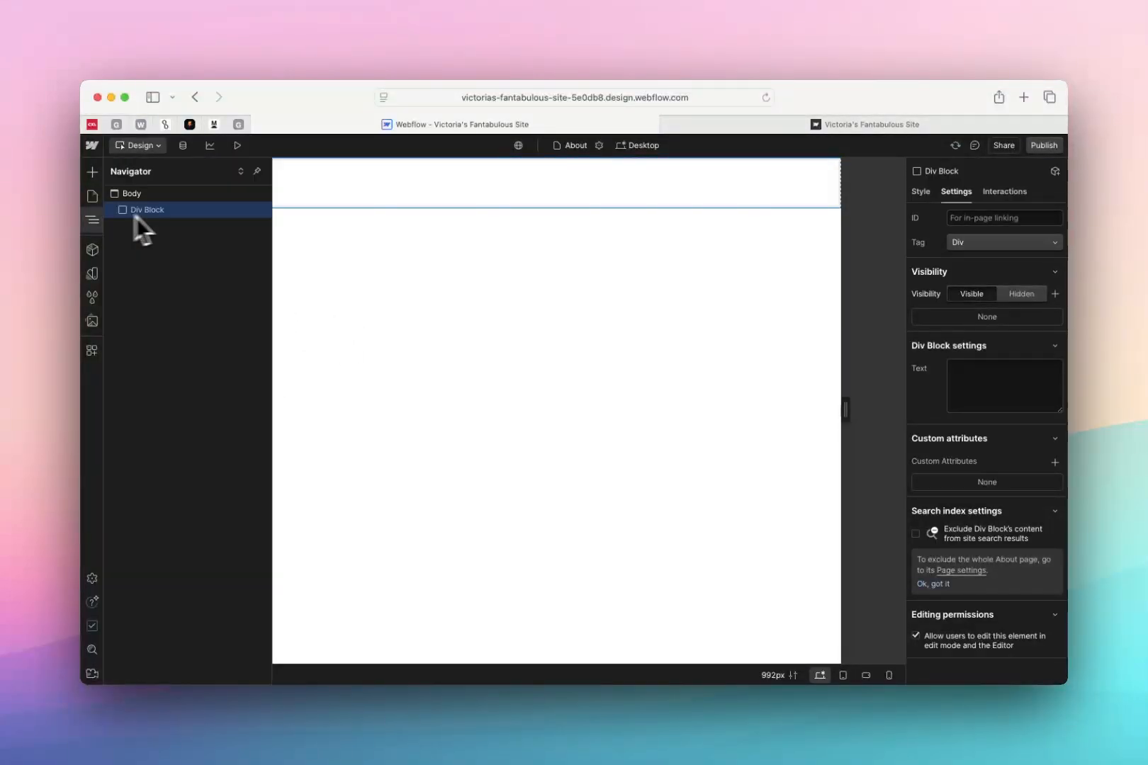
Connect the Div Block's background color to the pink variable from the Colour Variable collection
left_click(921, 192)
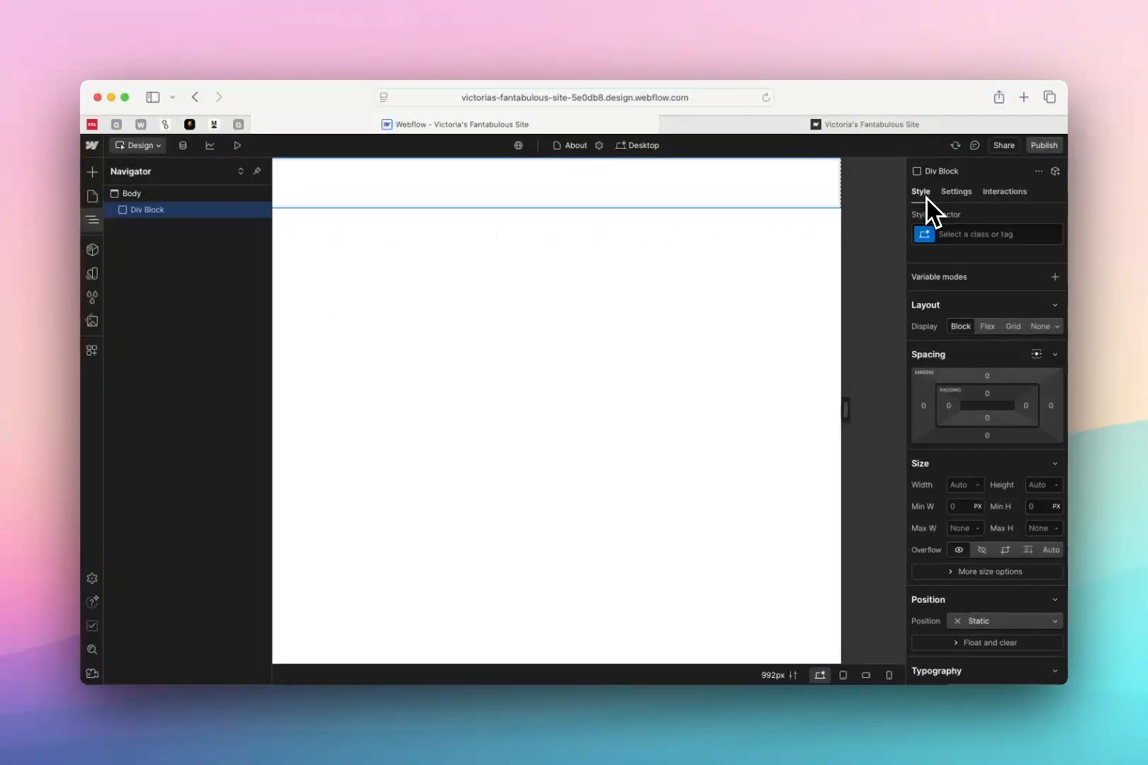
scroll(1015, 521, "down", 5)
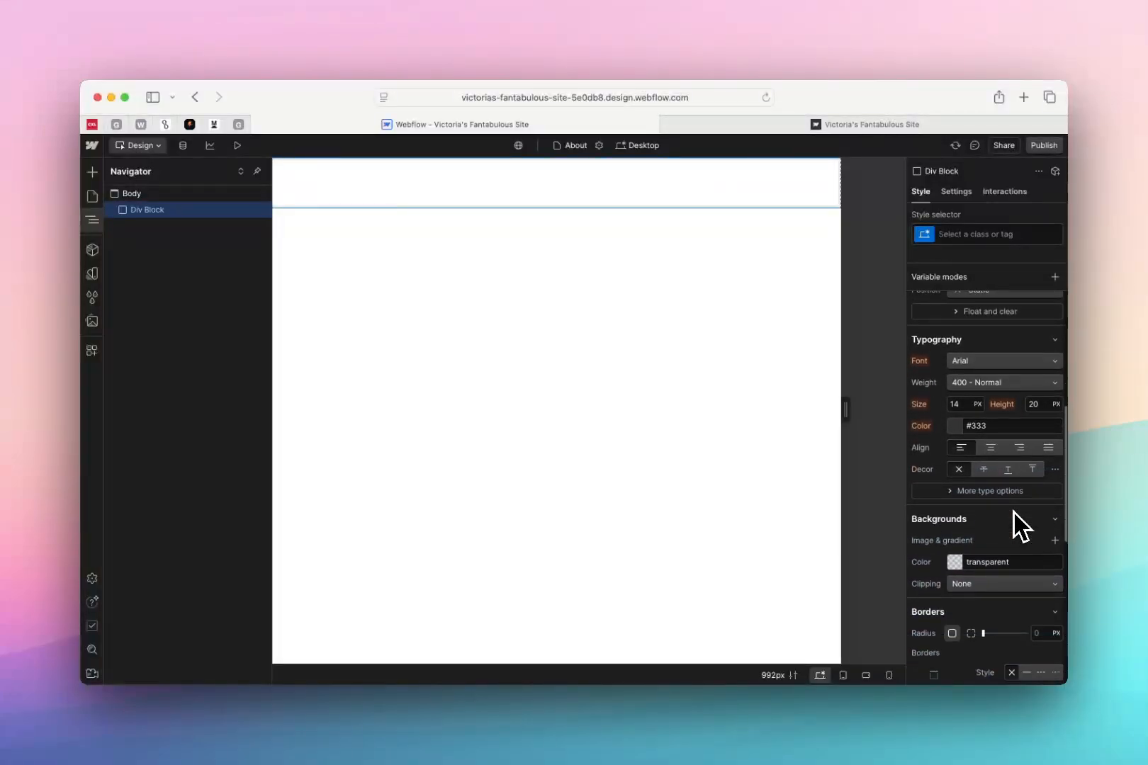
scroll(991, 527, "down", 5)
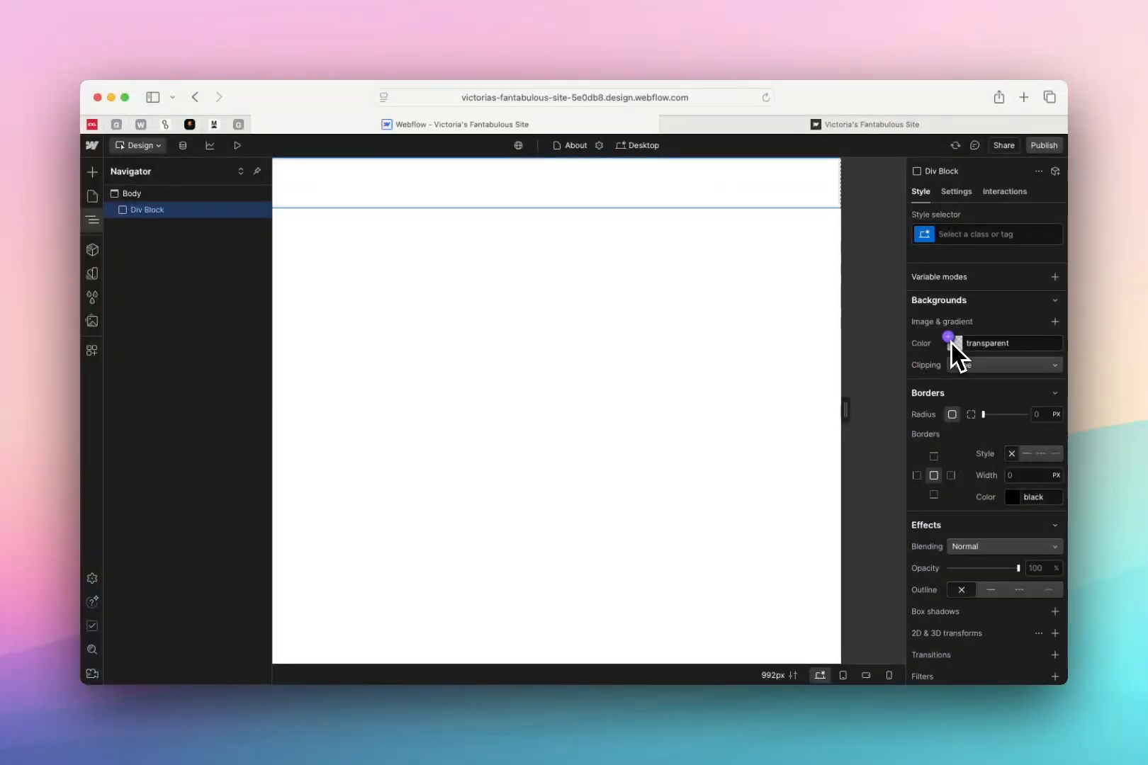
left_click(949, 339)
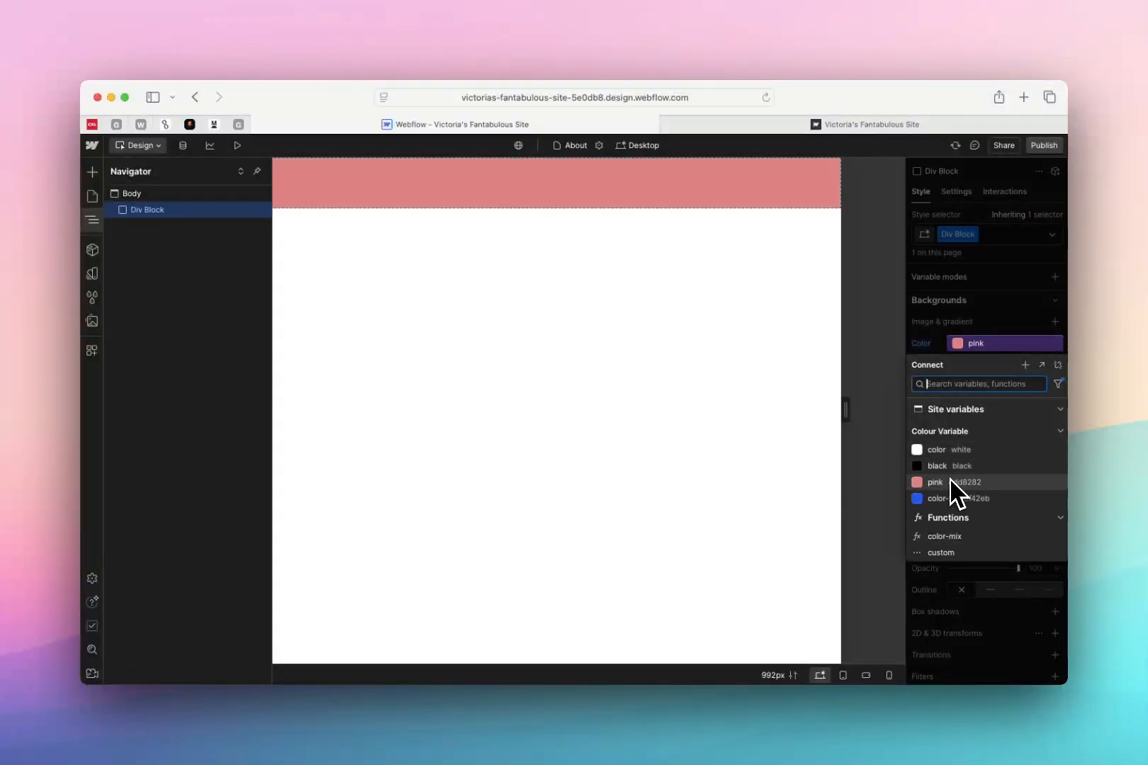
Connect the Div Block's background to the color-2 variable and darken that variable's base mode value to dark blue #0d2a88
left_click(950, 497)
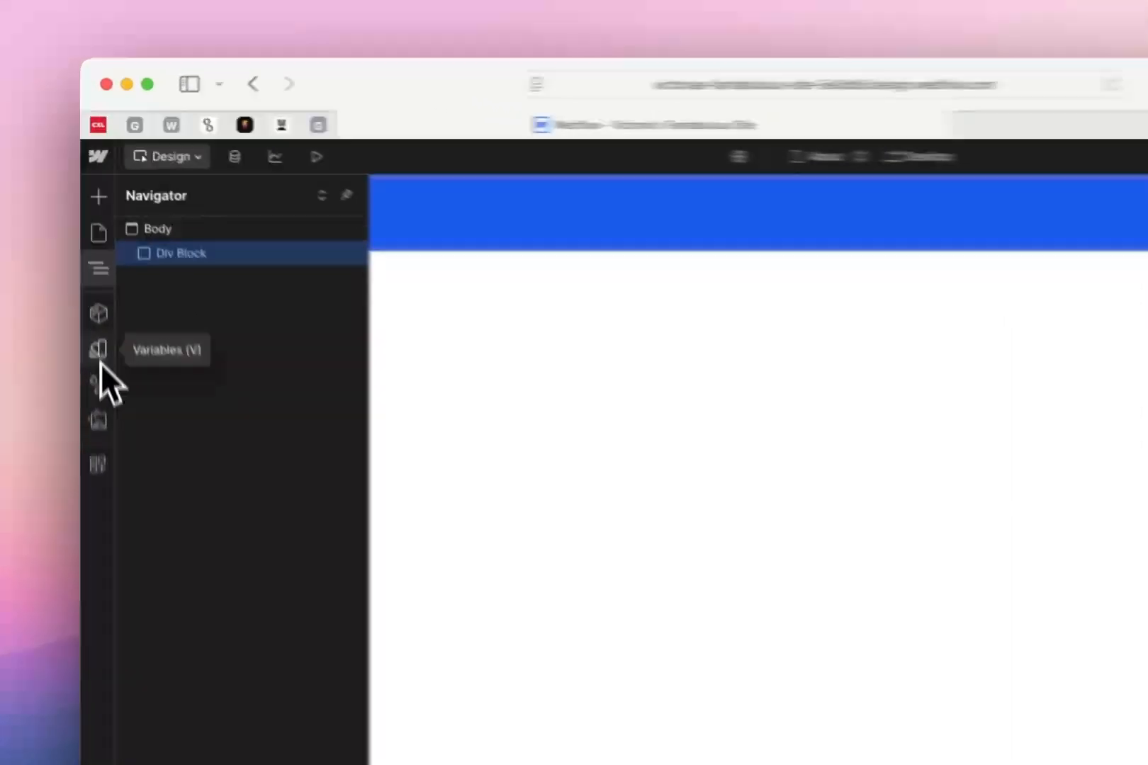
left_click(94, 272)
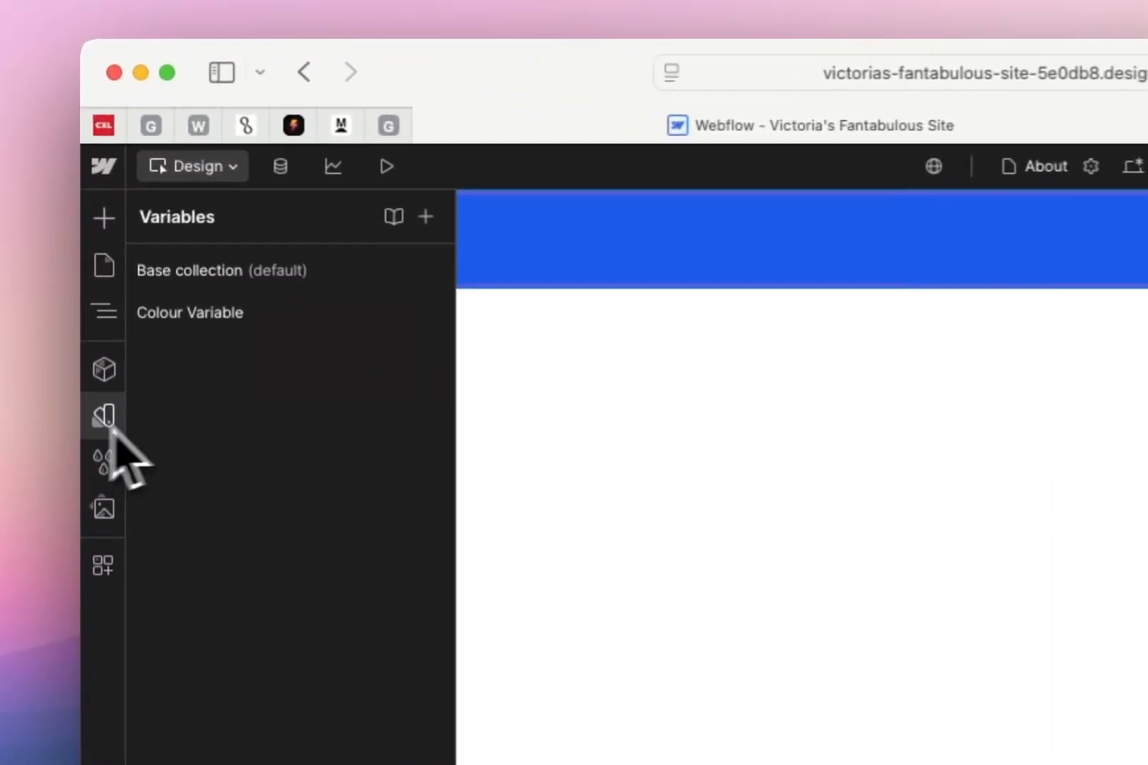
left_click(186, 325)
left_click(805, 443)
left_click(772, 446)
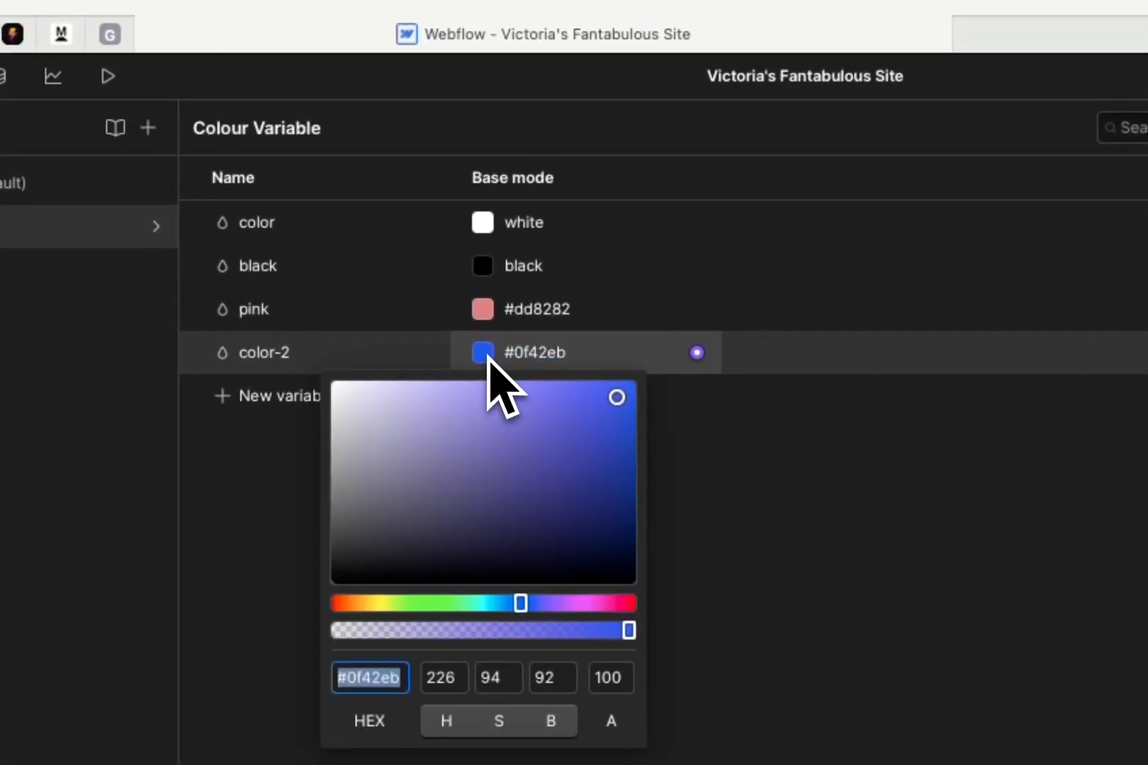
left_click_drag(527, 418, 605, 476)
left_click(785, 464)
left_click(91, 236)
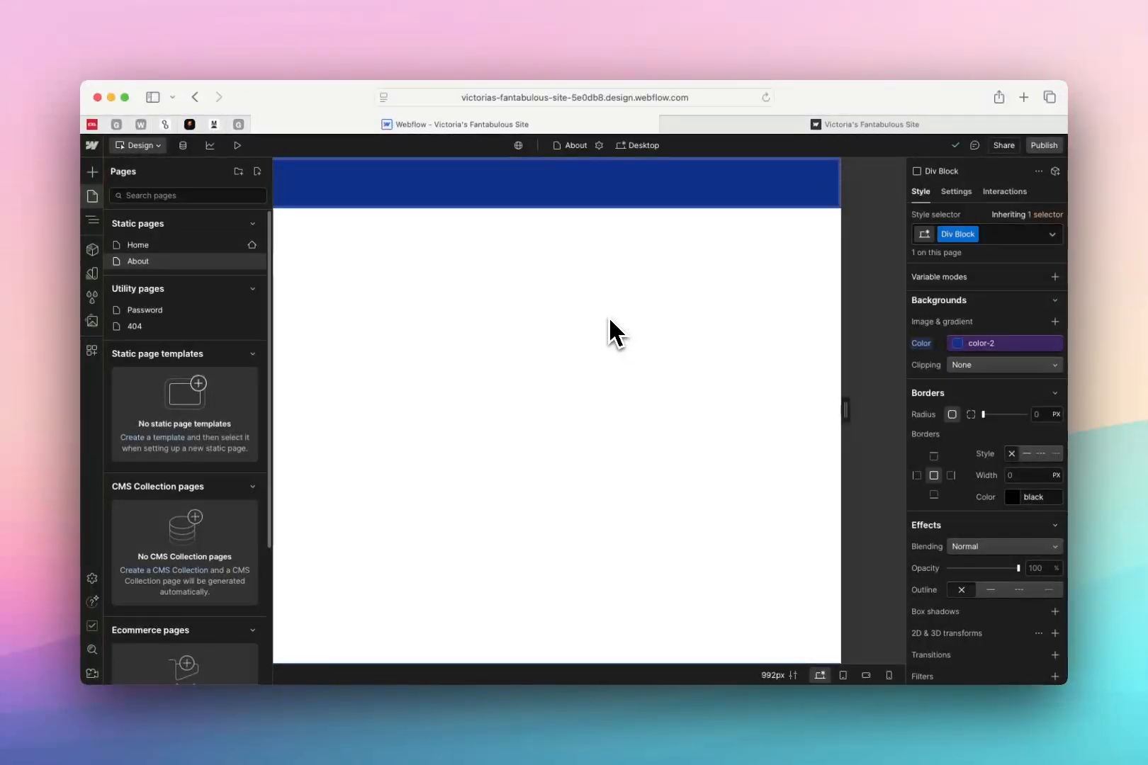
Delete the Div Block from the About page and remove the leftover Div Block and Section style classes
key("Delete")
left_click(93, 298)
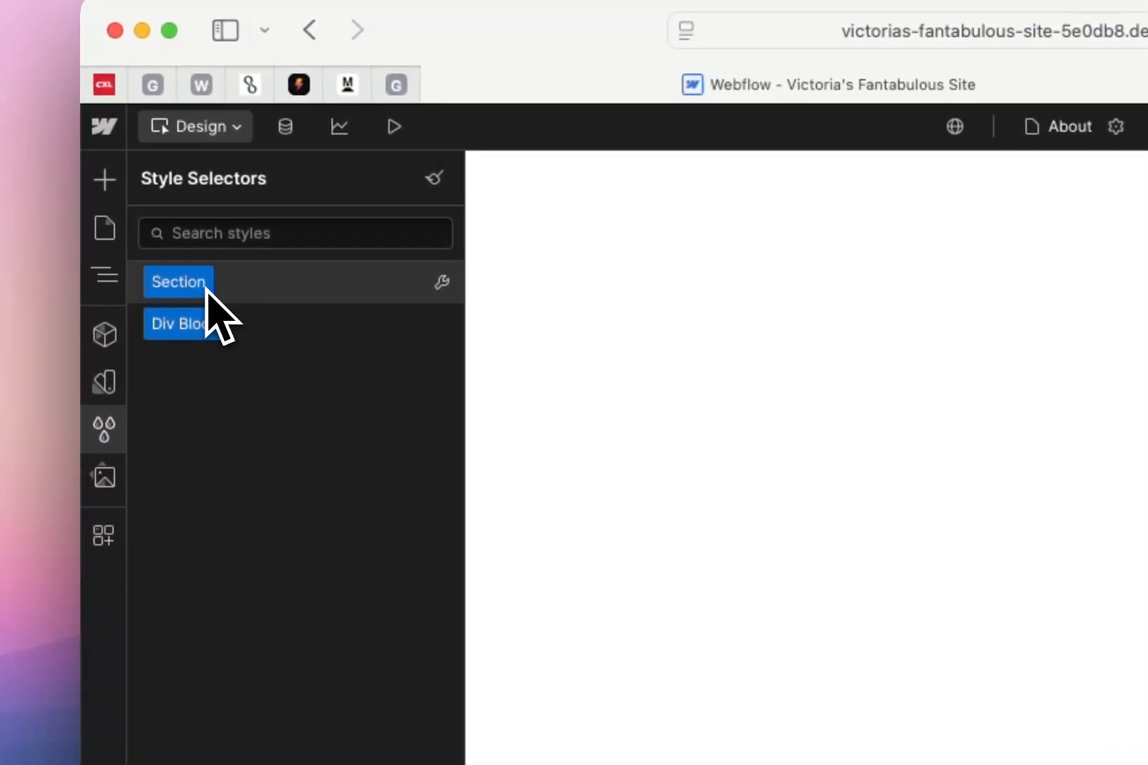
left_click(442, 324)
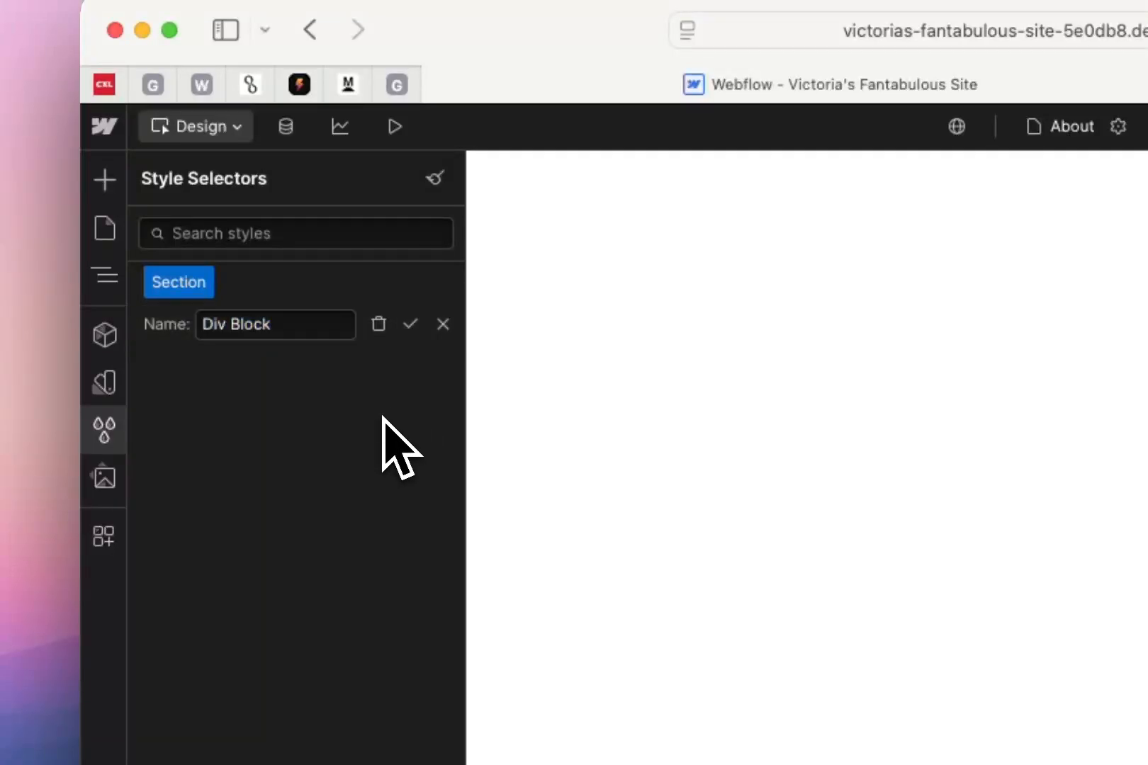
left_click(382, 327)
left_click(442, 283)
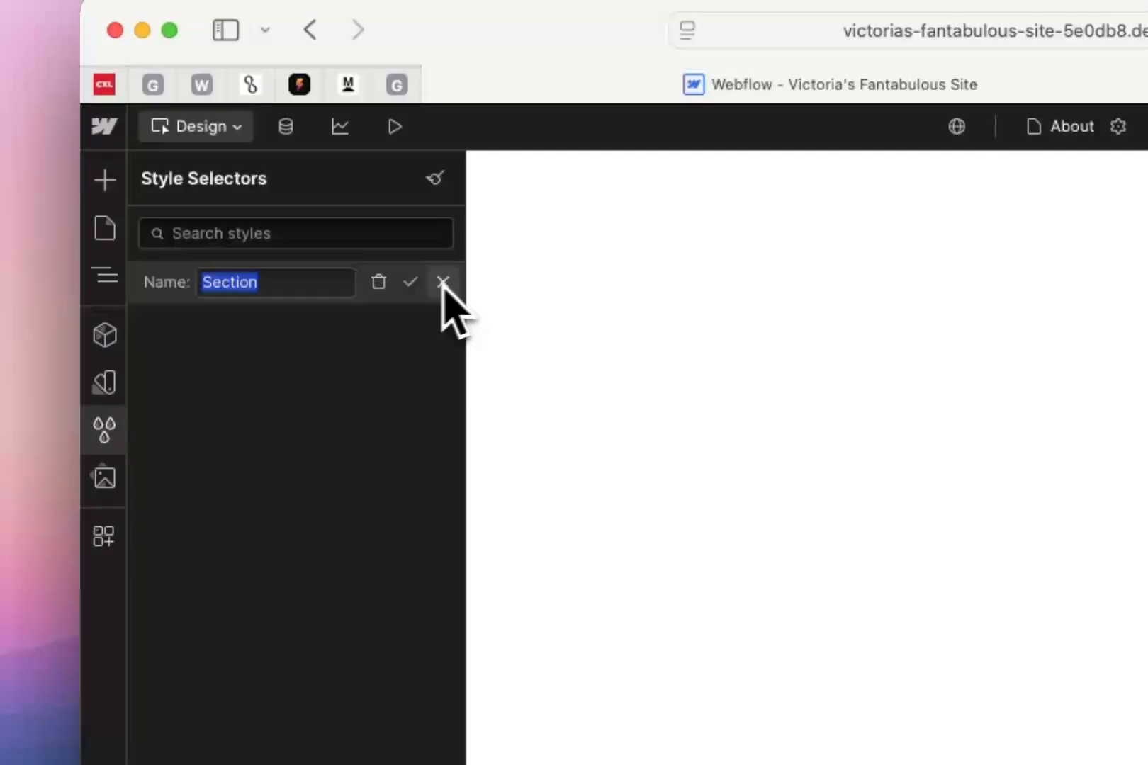
left_click(380, 283)
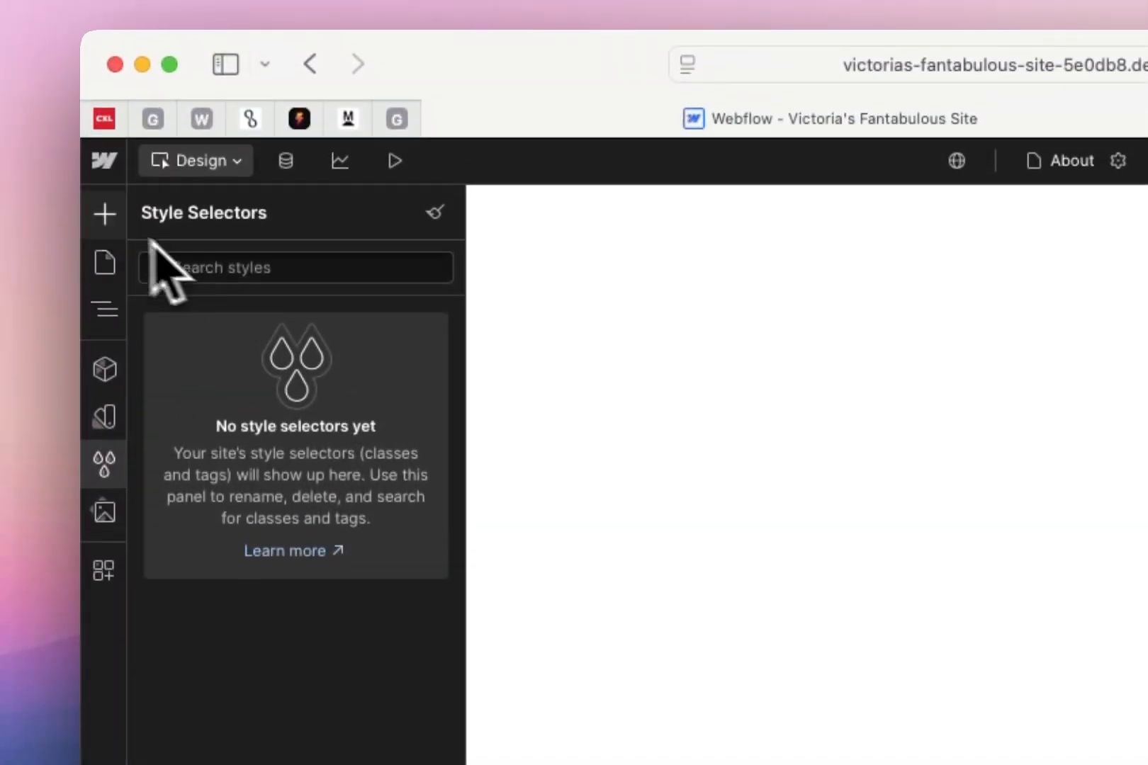
Add a Div Block named Page Wrapper to the About page and nest a vertical flex block named Hero inside it
left_click(104, 213)
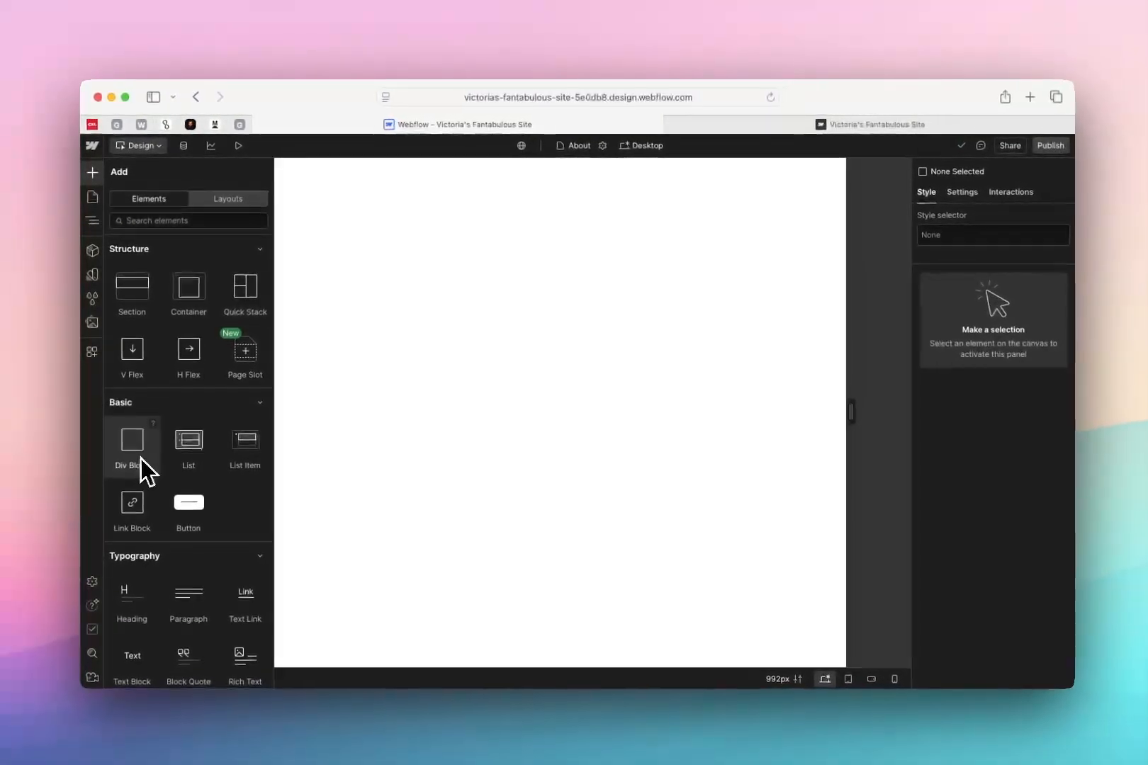
left_click_drag(140, 459, 535, 236)
left_click(92, 173)
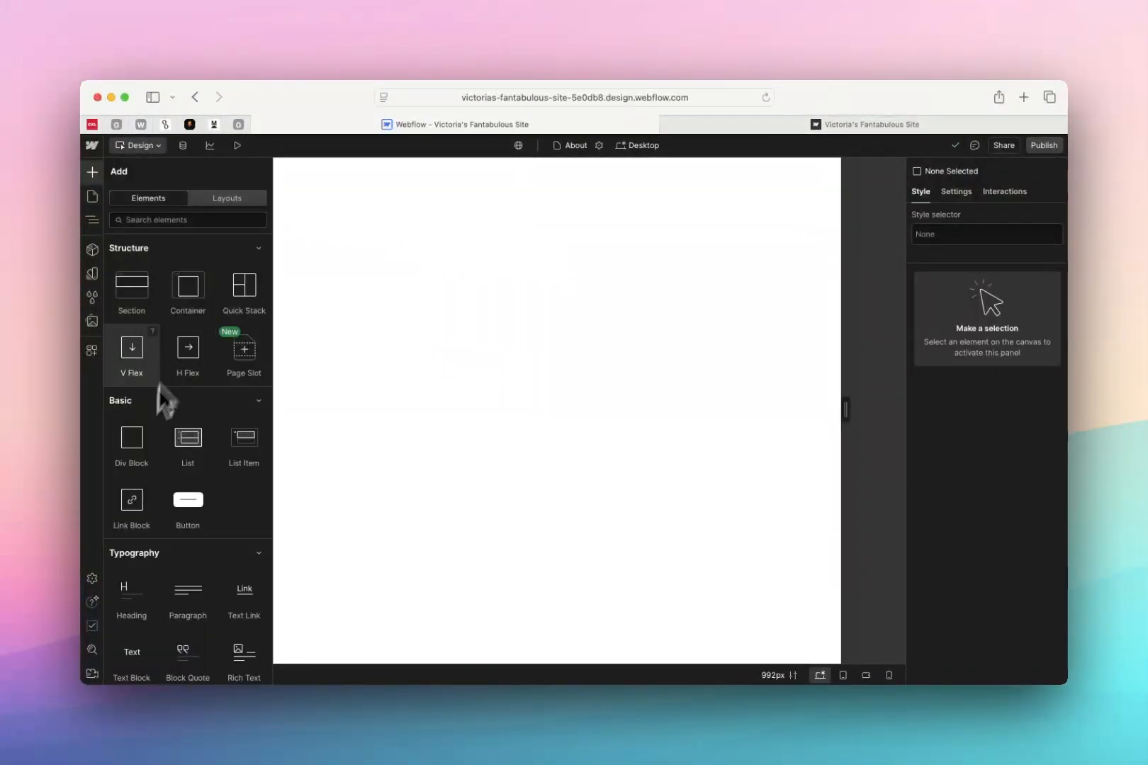
left_click_drag(138, 457, 399, 292)
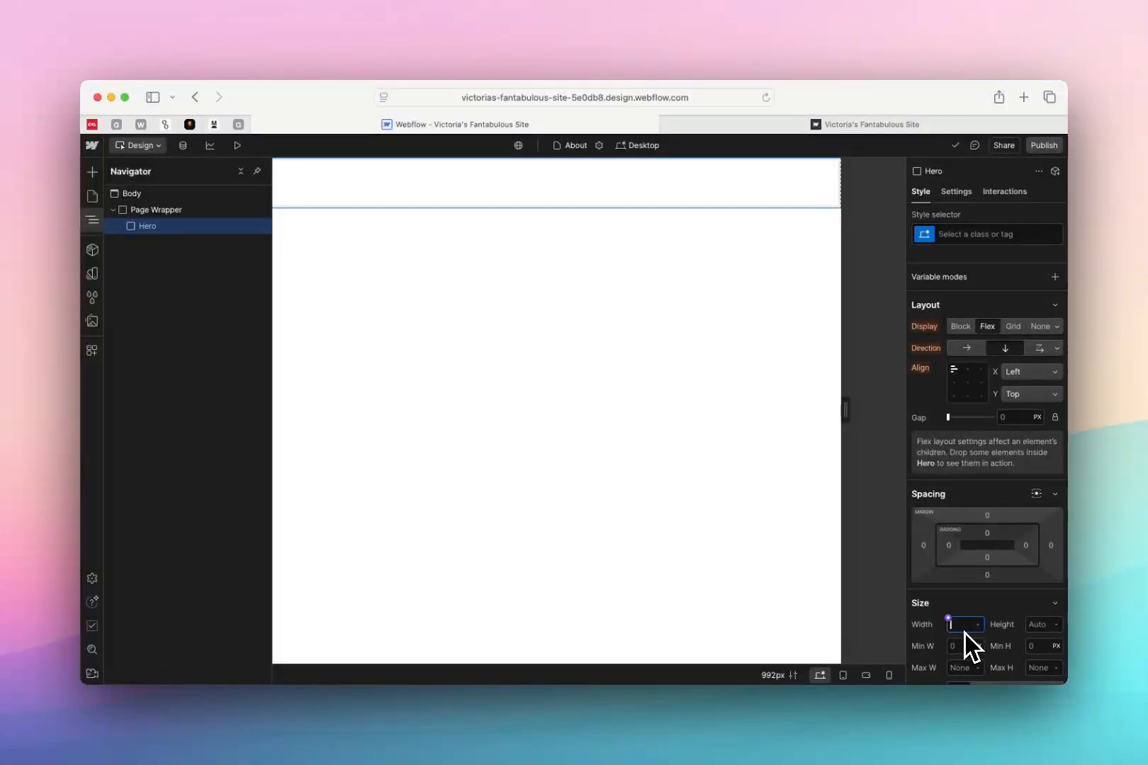
Set the Hero block's width to 100% and name its style class Hero
type("%")
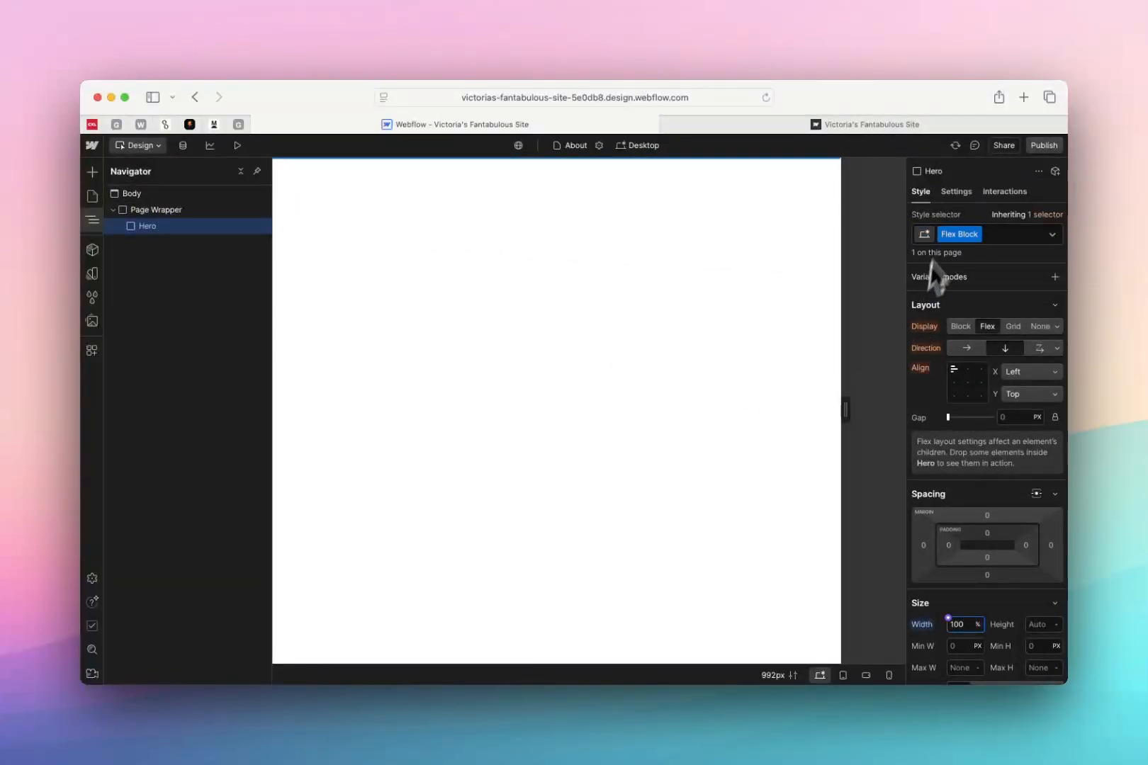
left_click(978, 234)
Show the Hero class's Hover and Pressed states, and return its state to None
left_click(1052, 235)
left_click(1027, 290)
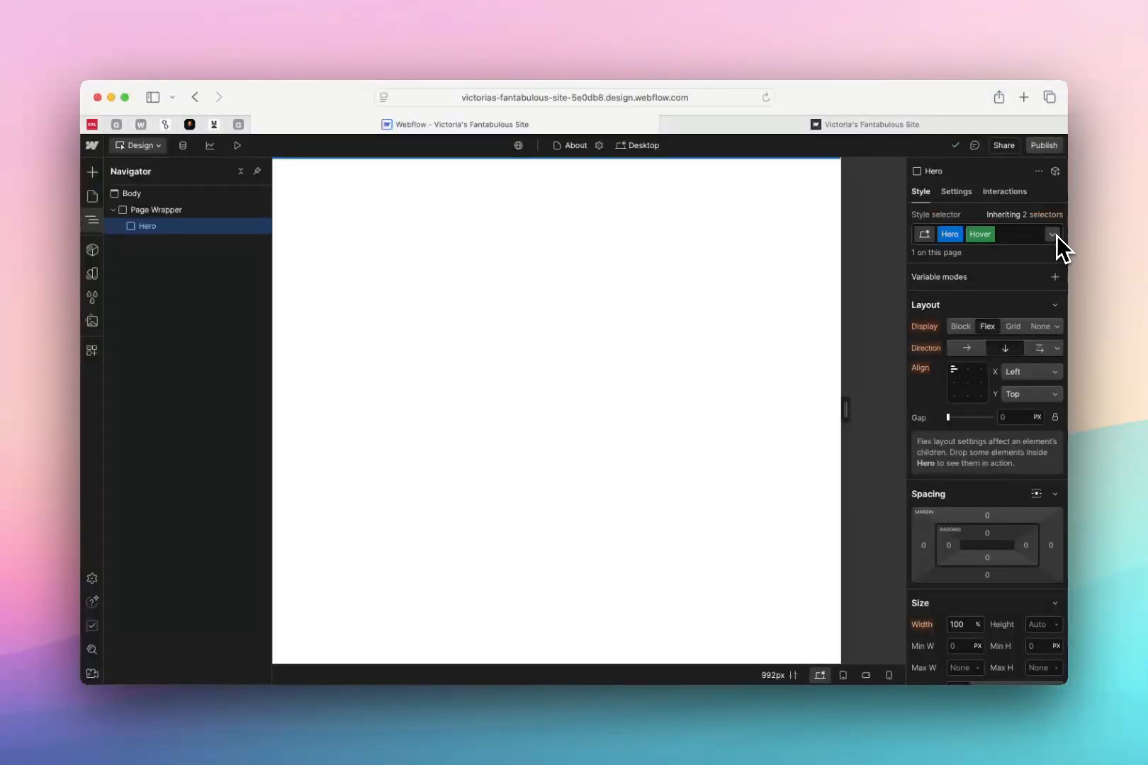
left_click(1054, 234)
left_click(1018, 309)
left_click(1052, 235)
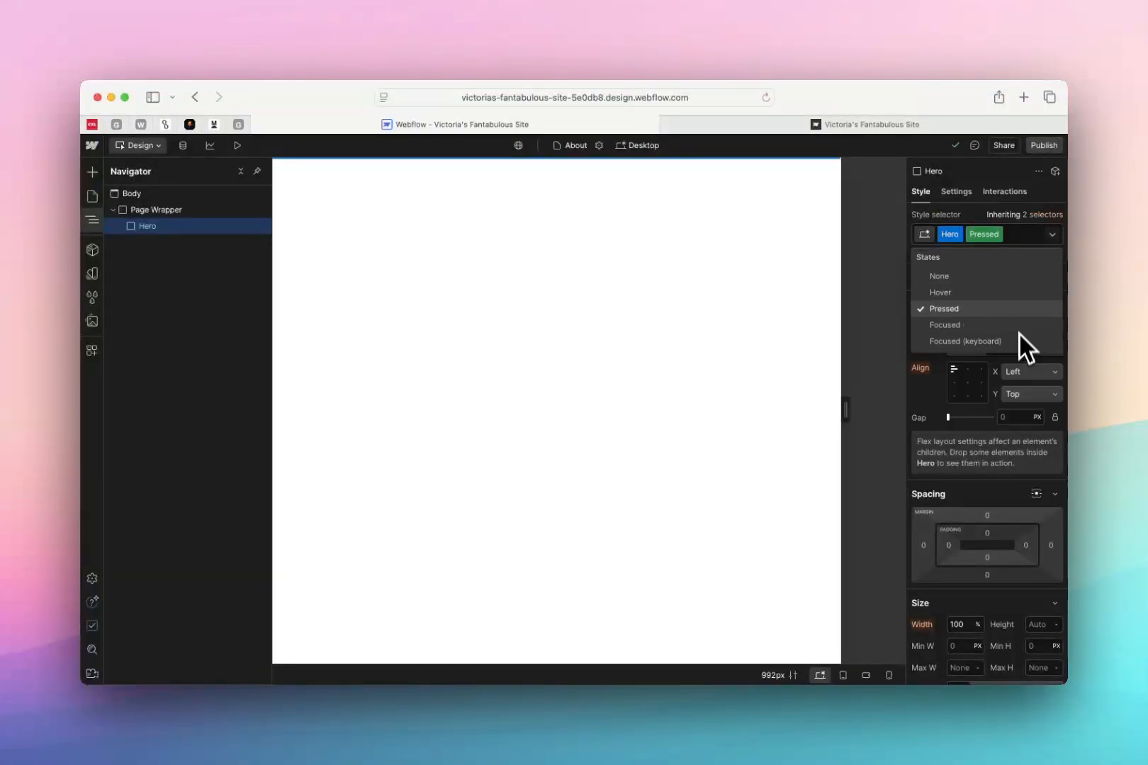
left_click(997, 276)
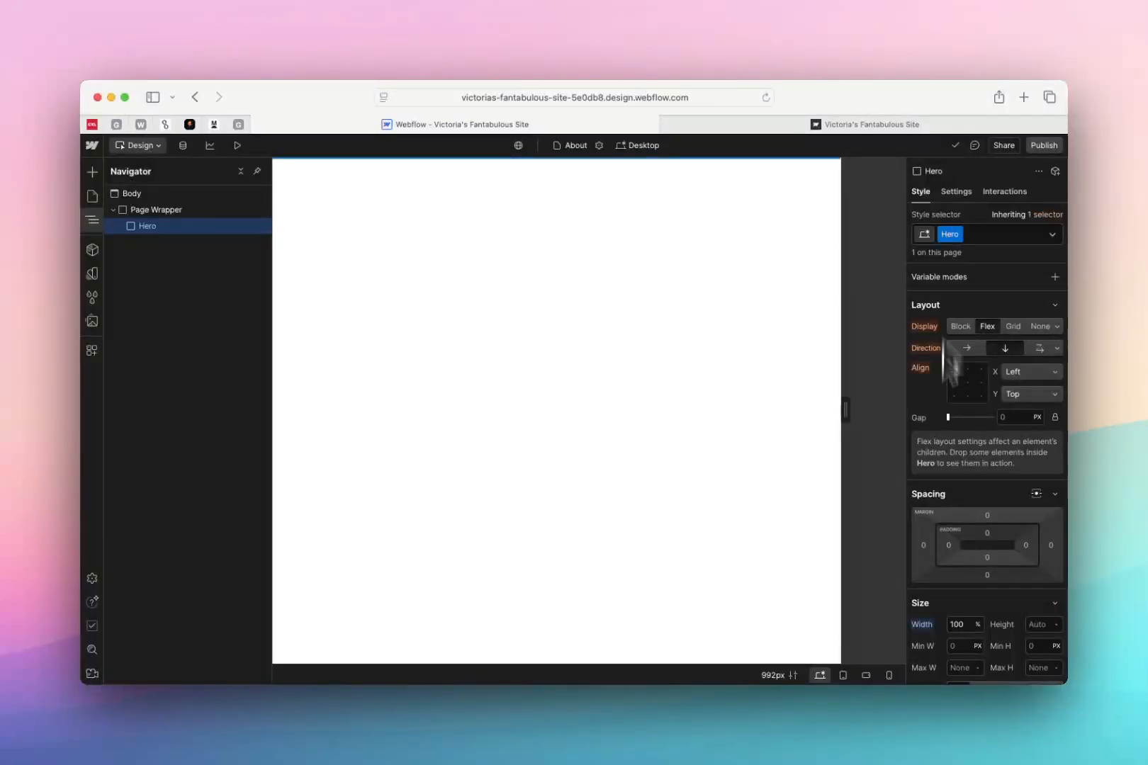
Review which elements and components on this and other pages use the Hero style class
scroll(940, 525, "down", 5)
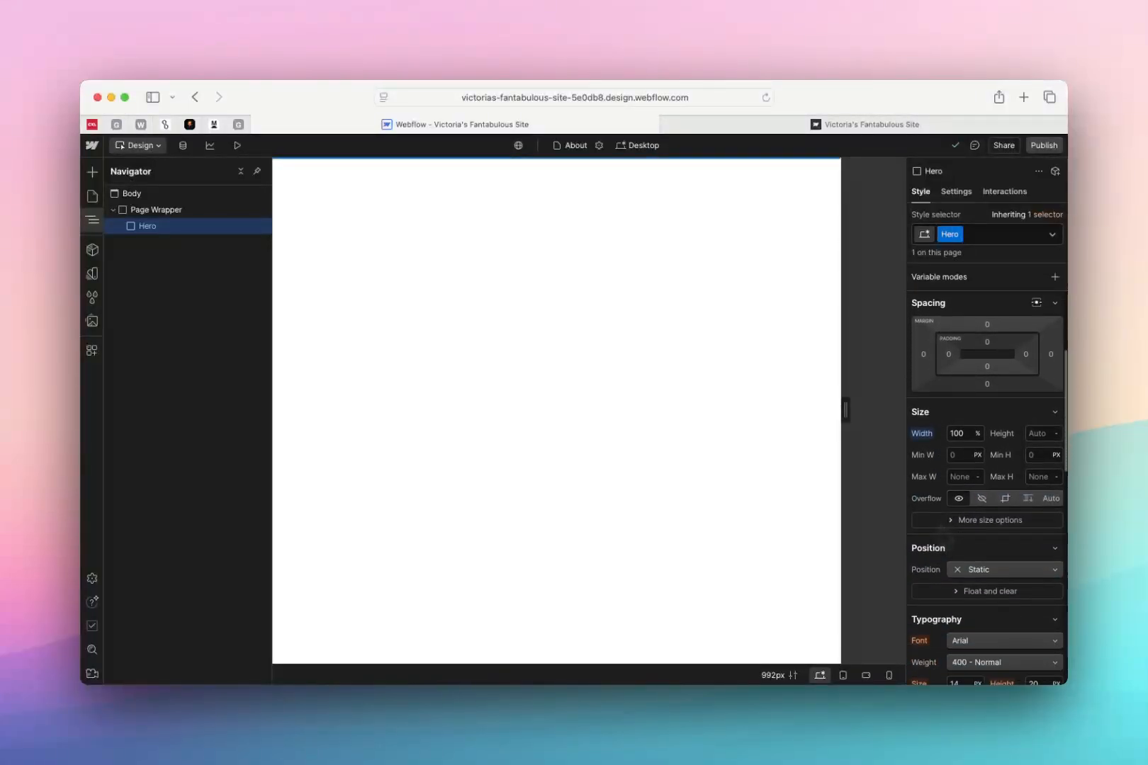
left_click(92, 298)
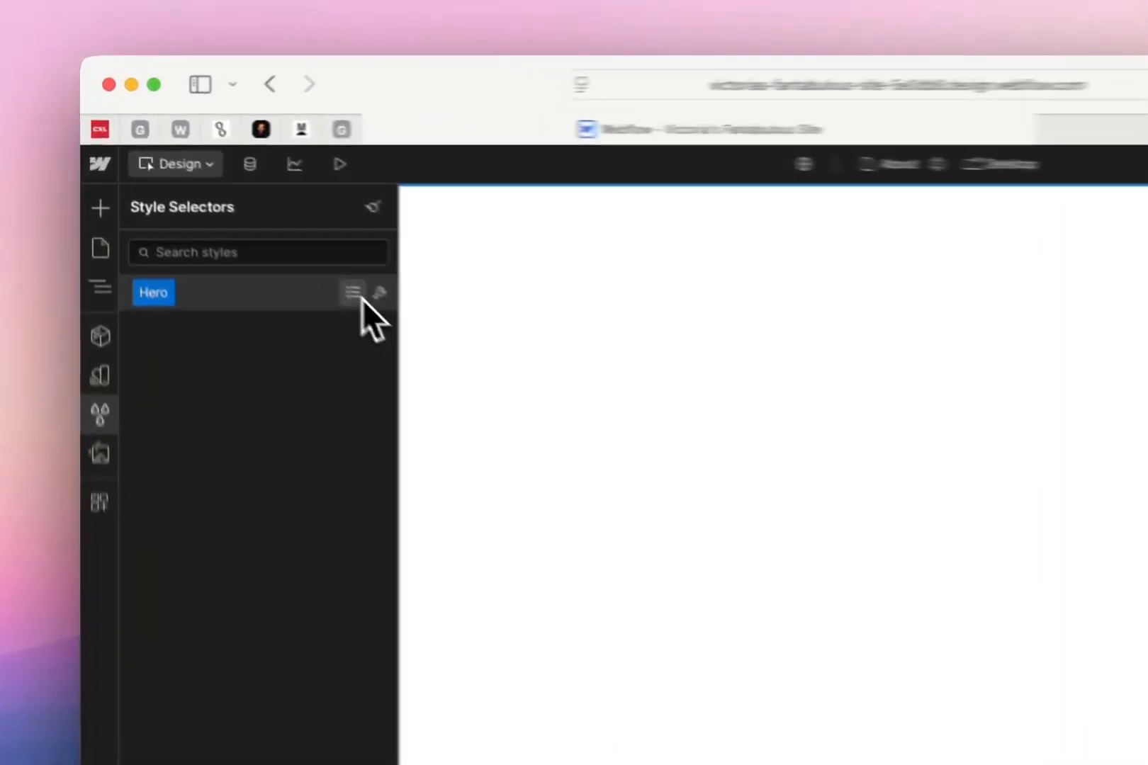
left_click(246, 224)
left_click_drag(215, 381, 389, 387)
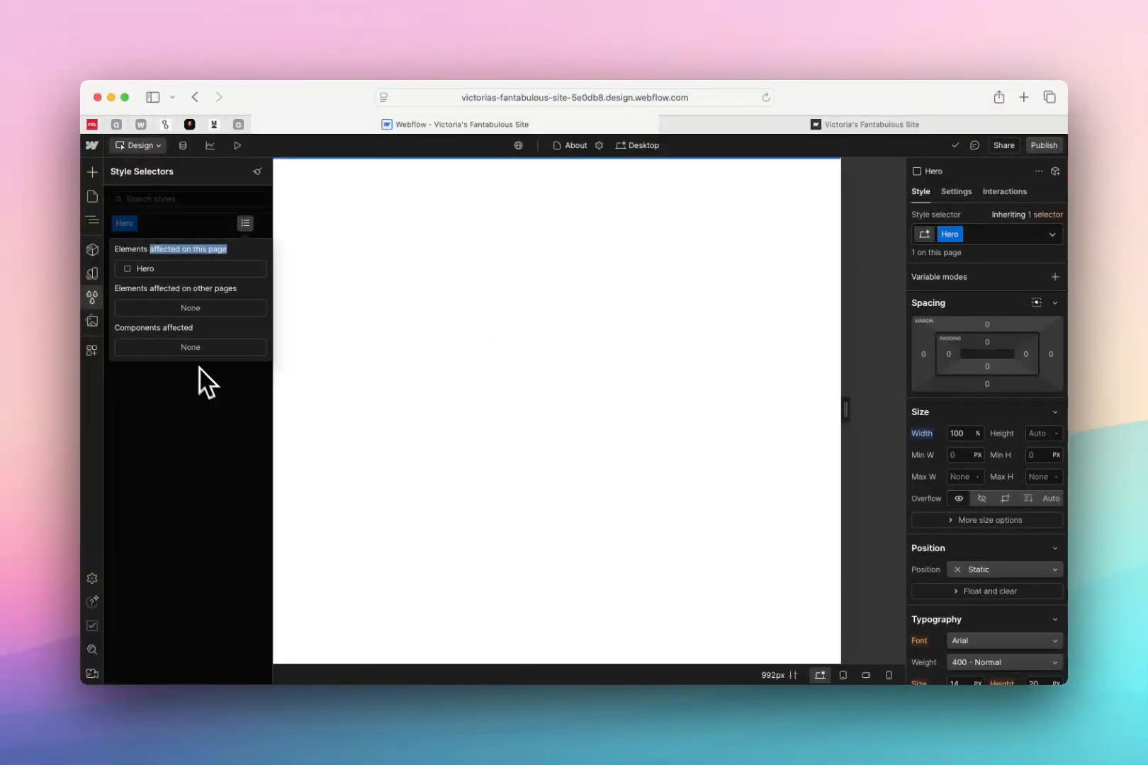
left_click(361, 276)
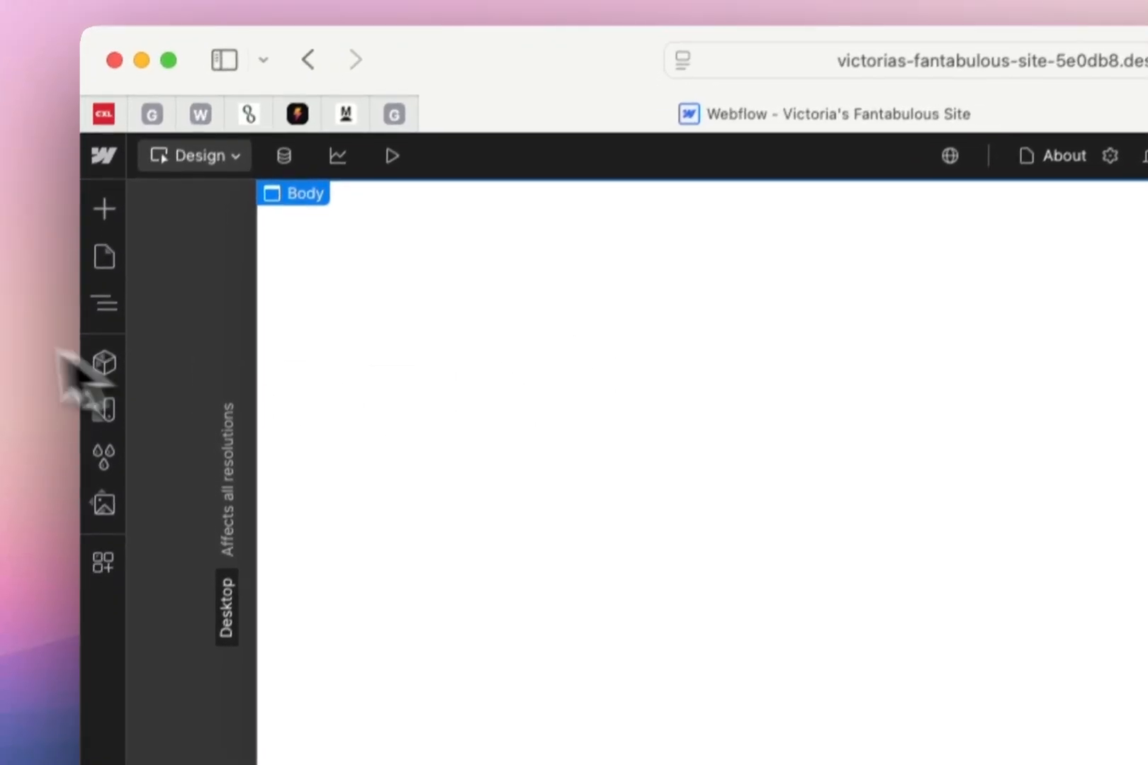
Switch to the Home page and place a Div Block with a vertical flex block nested inside it
left_click(103, 268)
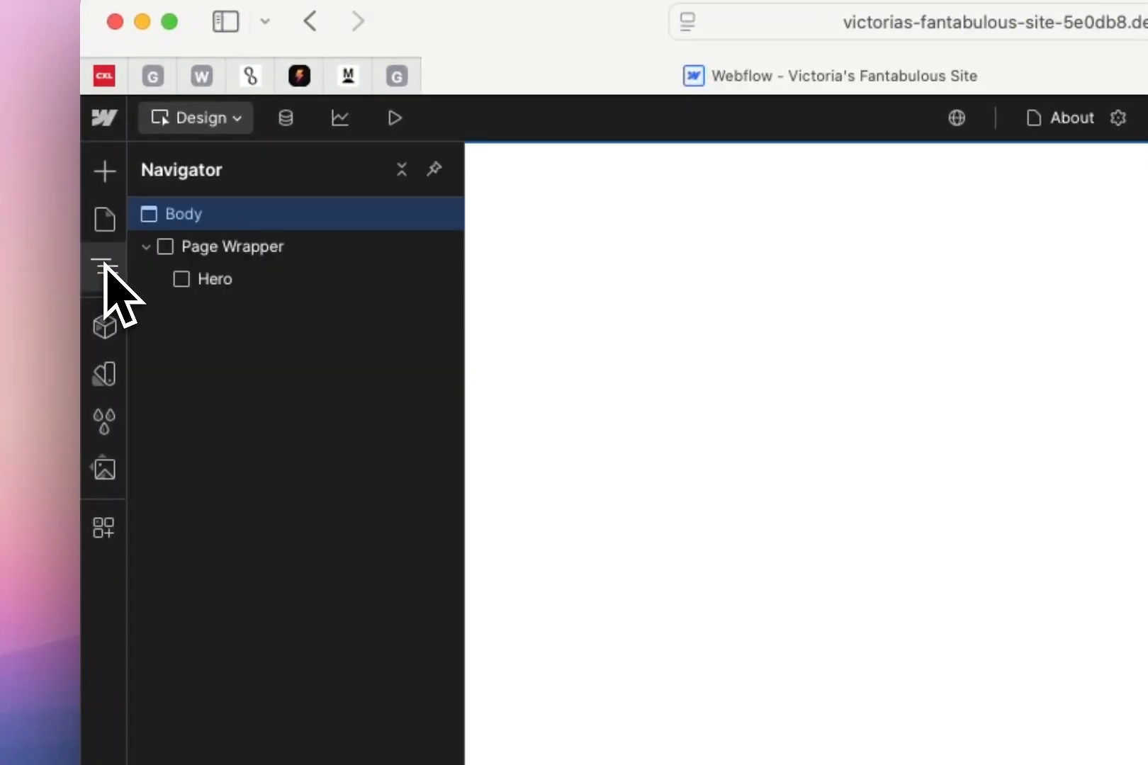
left_click(104, 221)
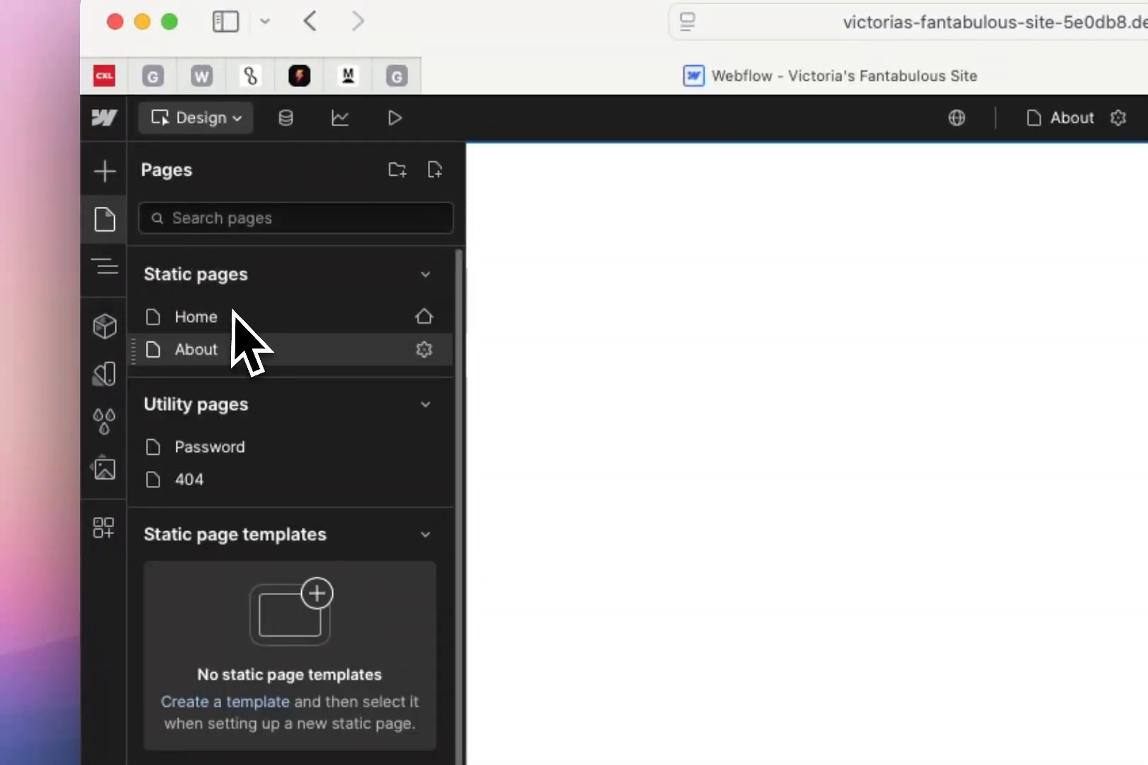
left_click(231, 315)
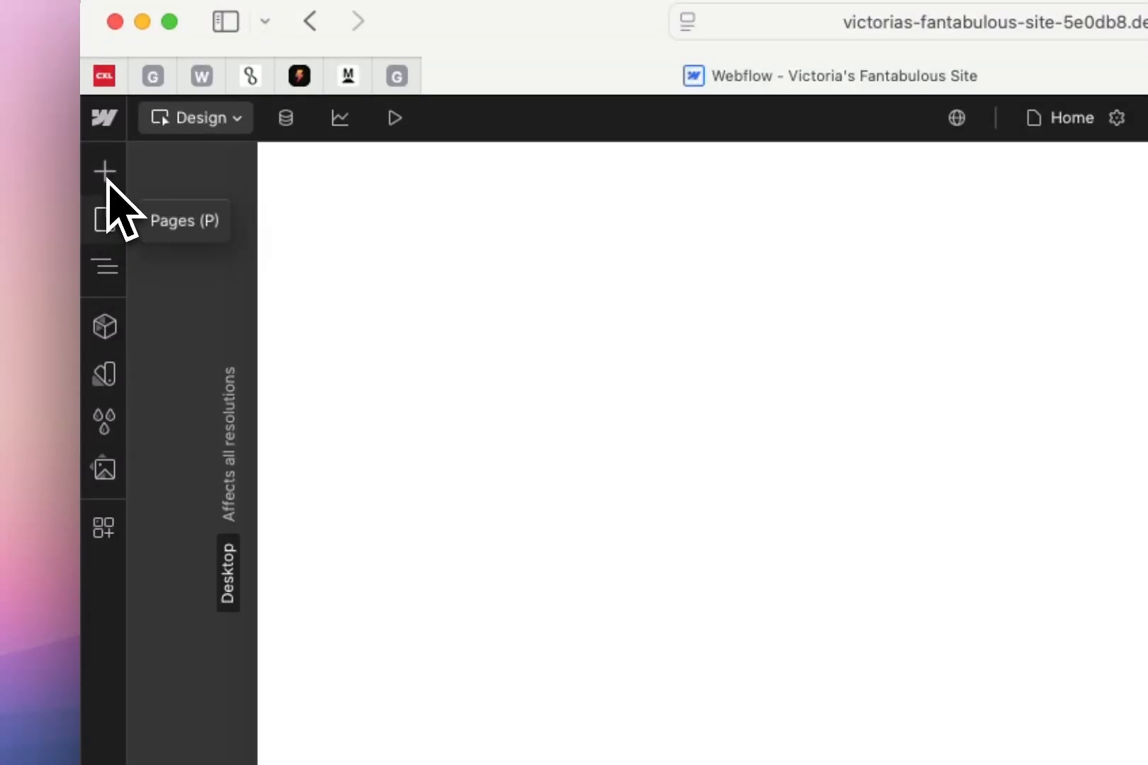
left_click(106, 172)
left_click_drag(185, 706, 432, 408)
left_click(62, 110)
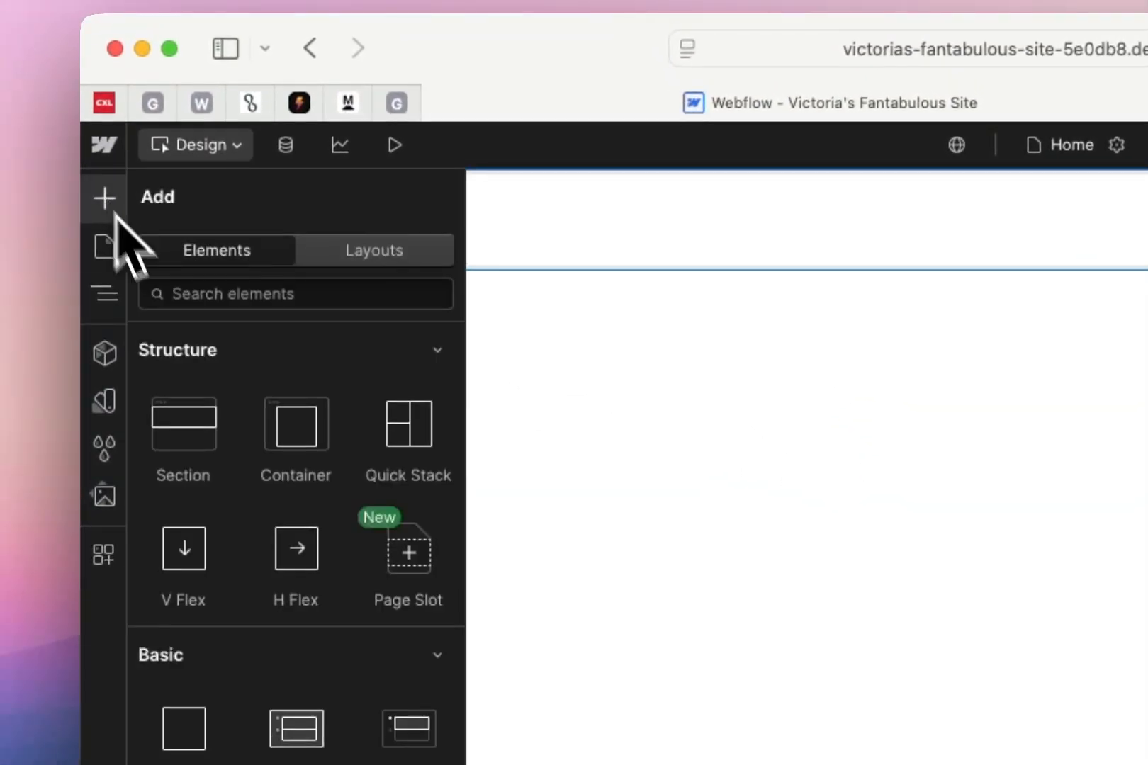
left_click_drag(202, 542, 845, 255)
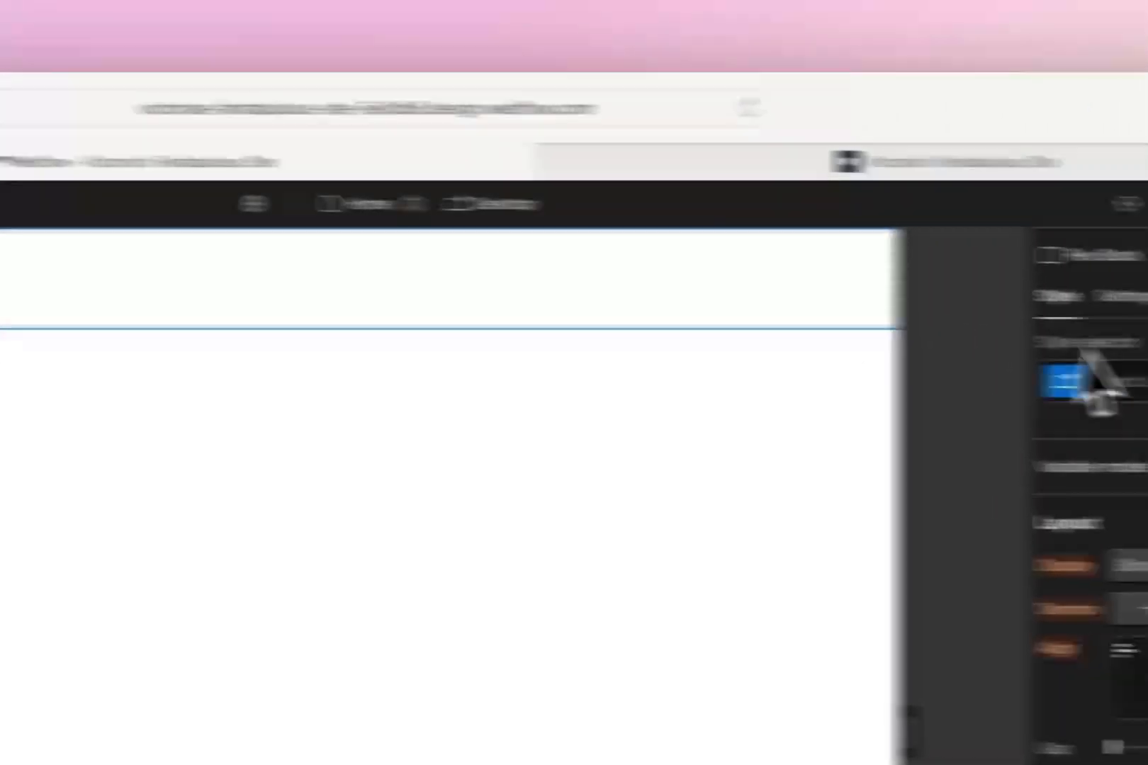
Apply the existing Hero class to the Home page's flex block and check its inherited size settings
left_click(1095, 376)
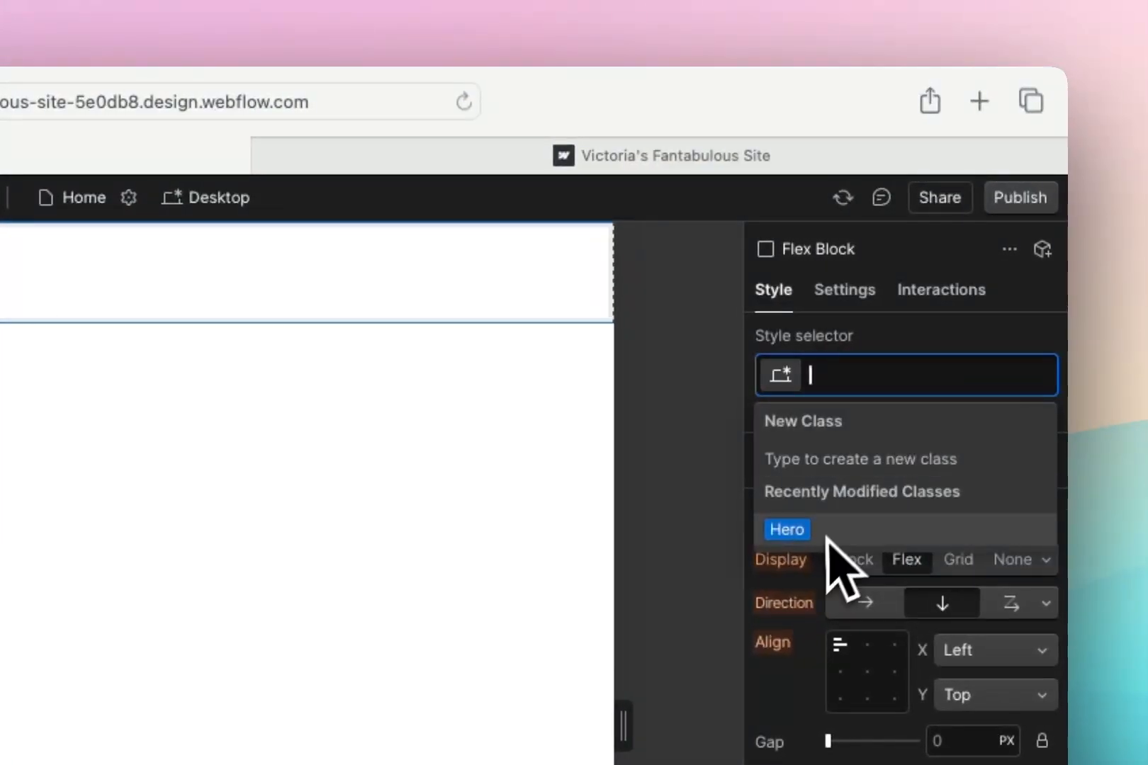
left_click(842, 533)
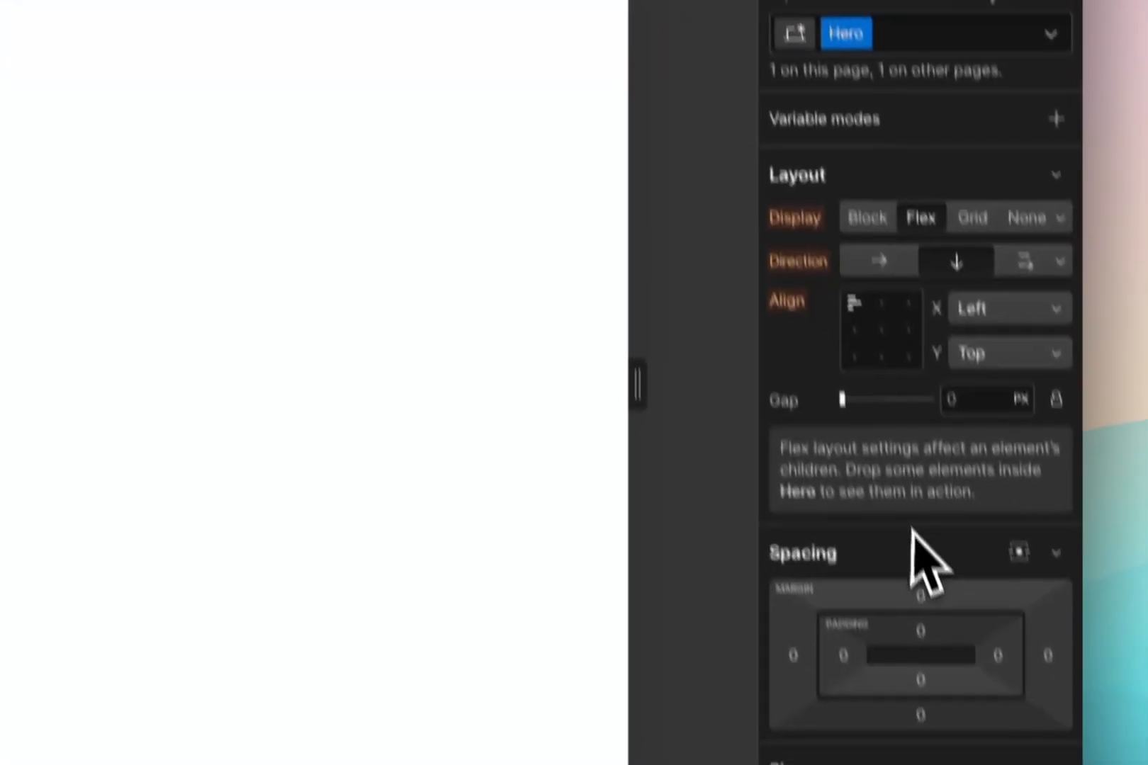
scroll(1028, 748, "down", 3)
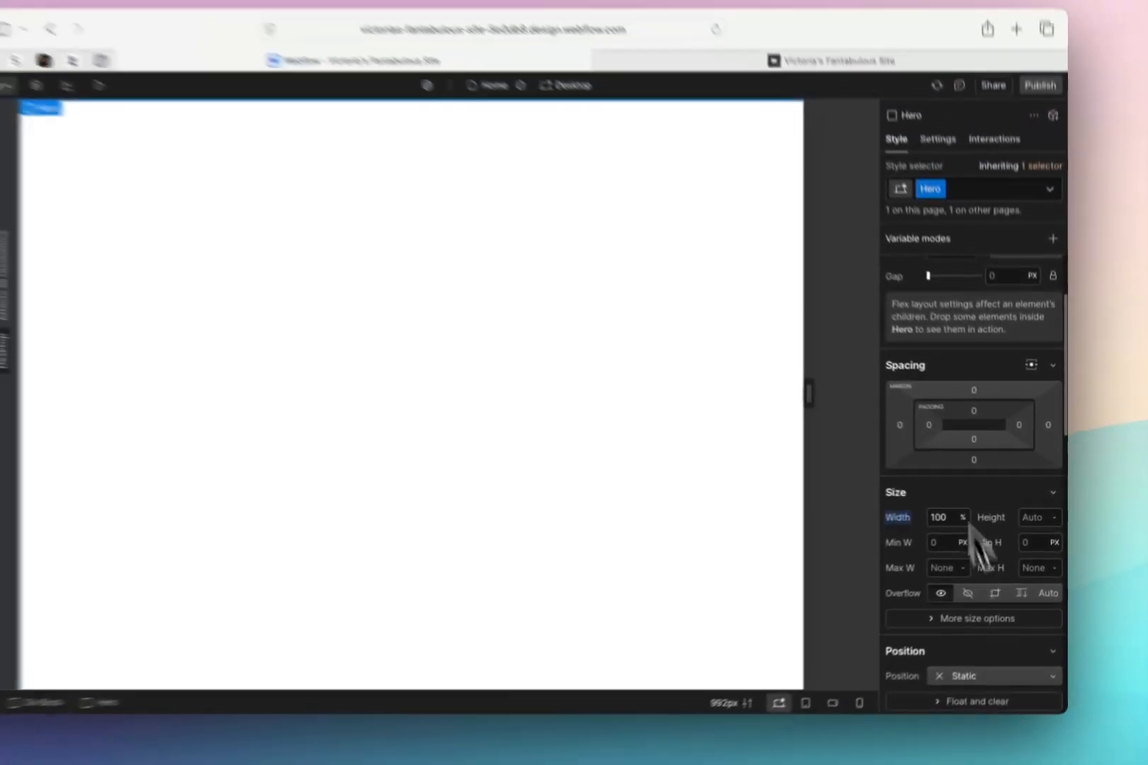
scroll(982, 708, "up", 1)
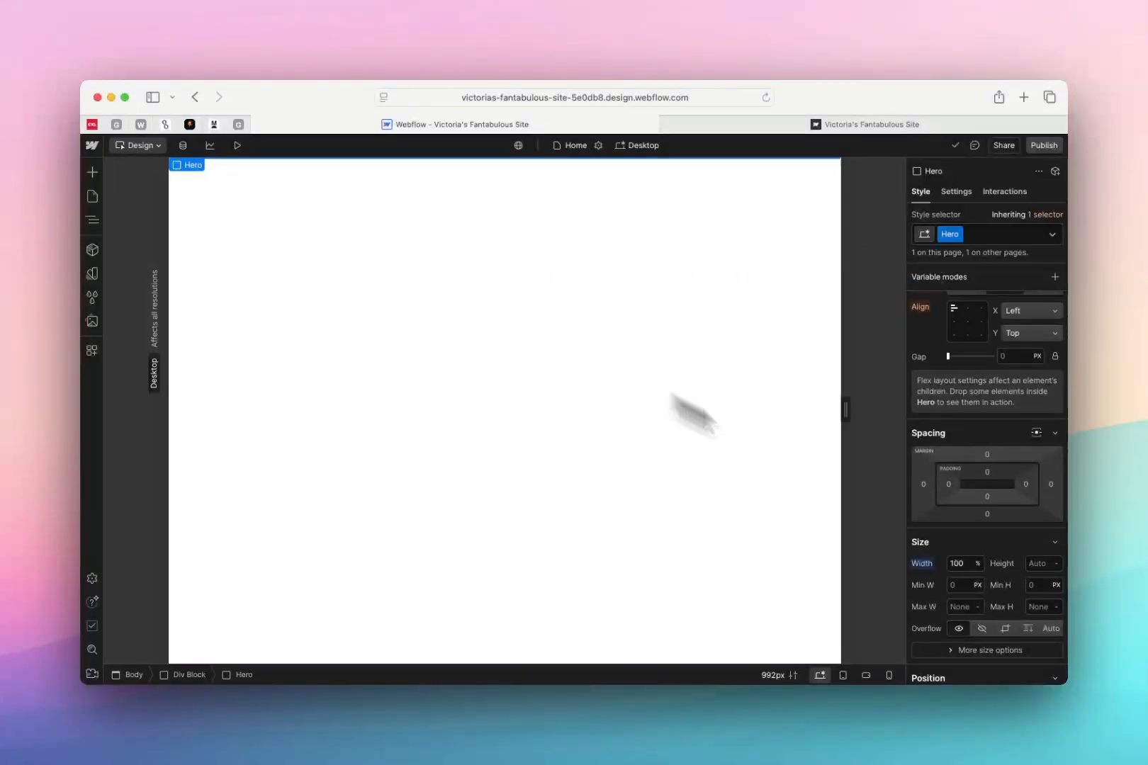
Connect the Hero class's background color to the black variable and set its height to 300 px
scroll(964, 564, "down", 2)
scroll(964, 563, "down", 8)
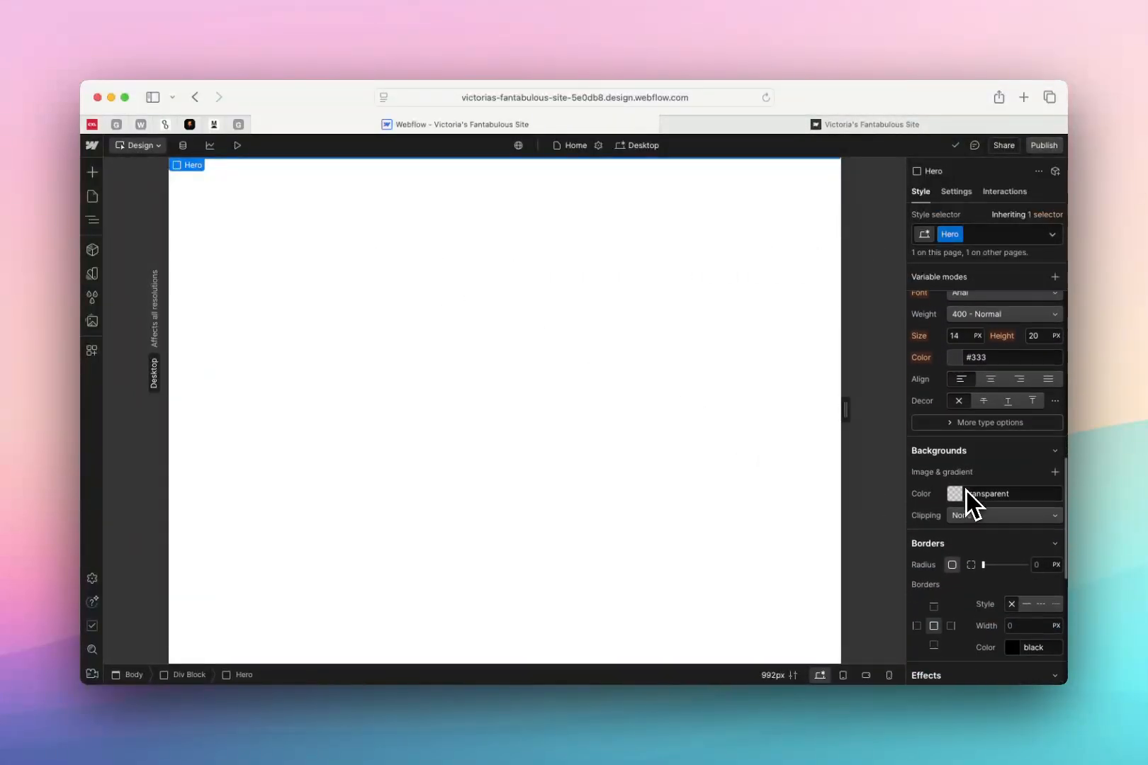
left_click(952, 483)
left_click(951, 621)
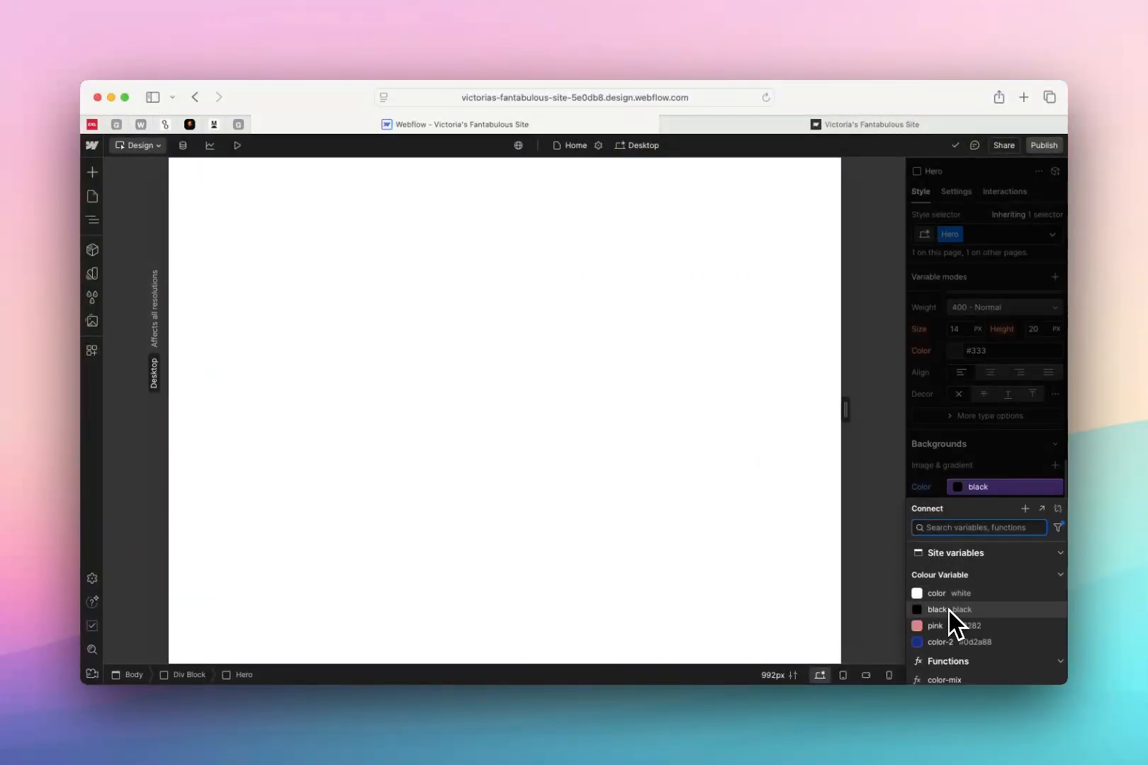
Return to the About page and inspect its Hero block's size and background settings
left_click(92, 219)
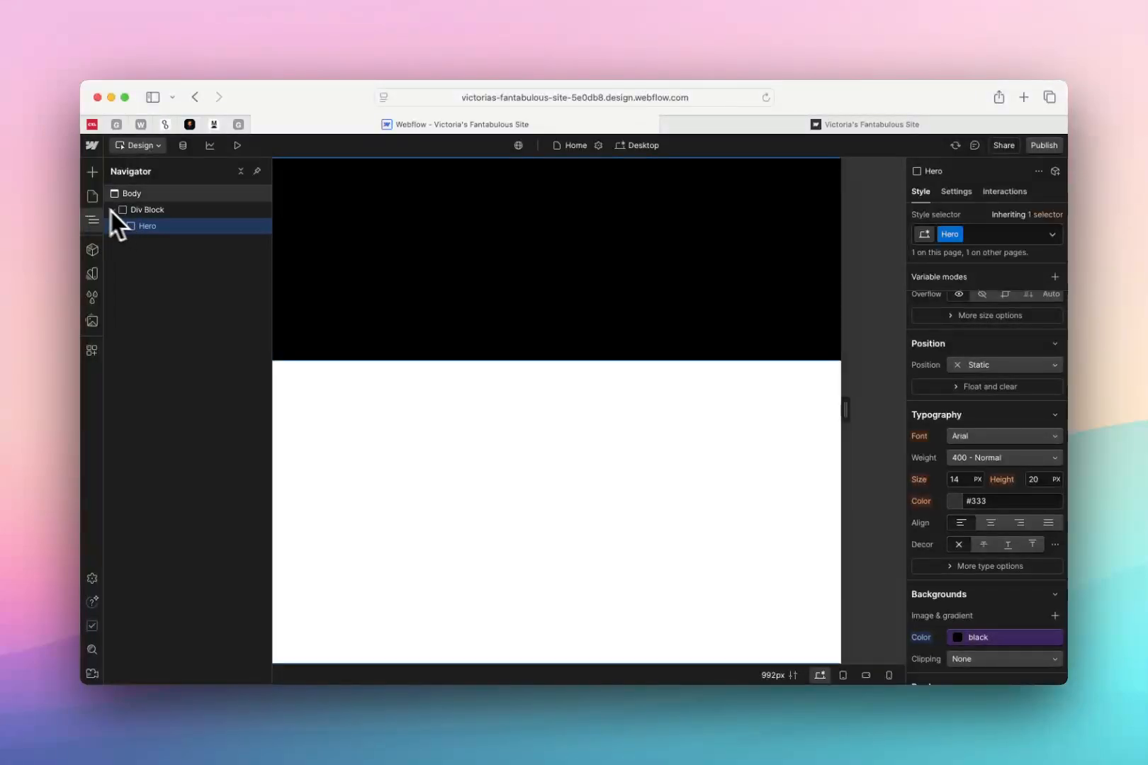
left_click(92, 199)
left_click(150, 260)
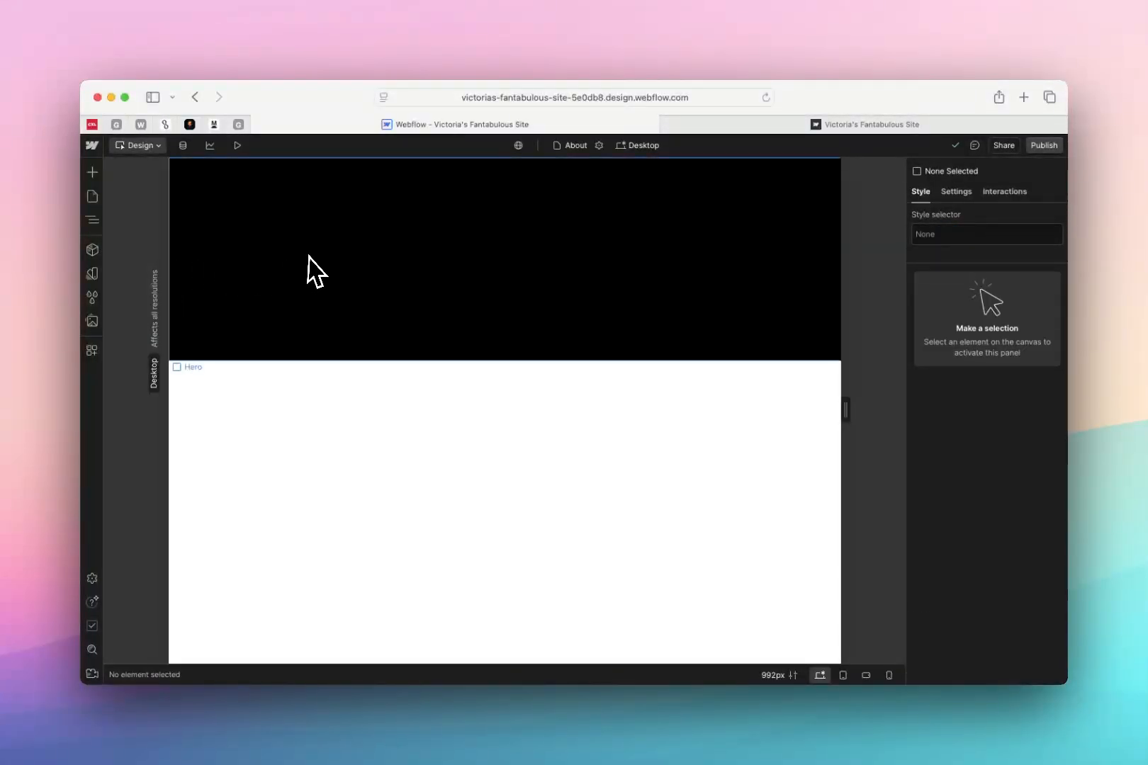
left_click(310, 257)
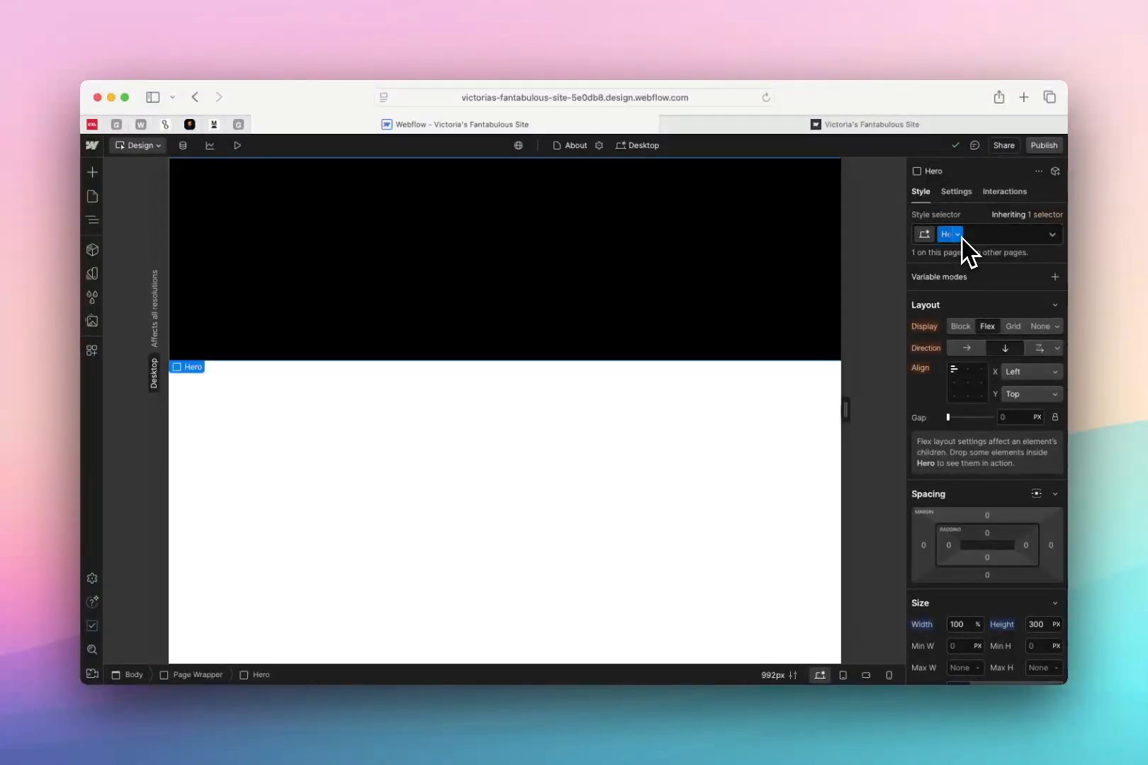
scroll(970, 461, "down", 4)
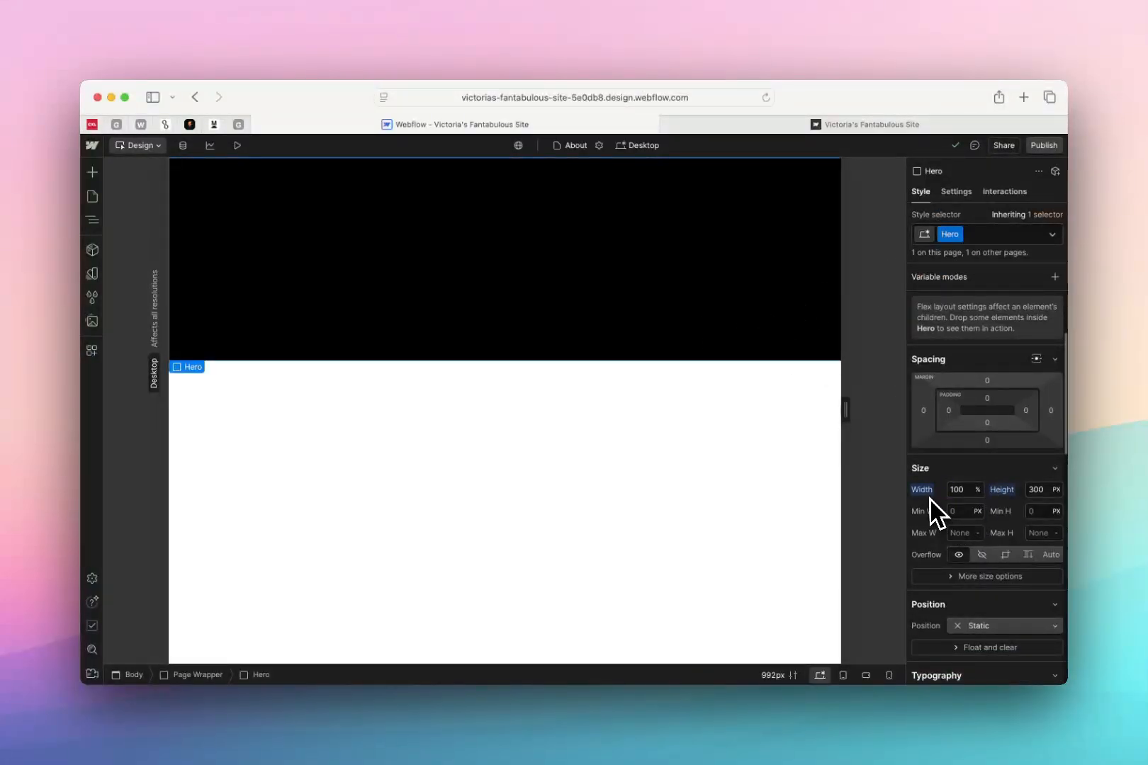
scroll(1027, 487, "down", 10)
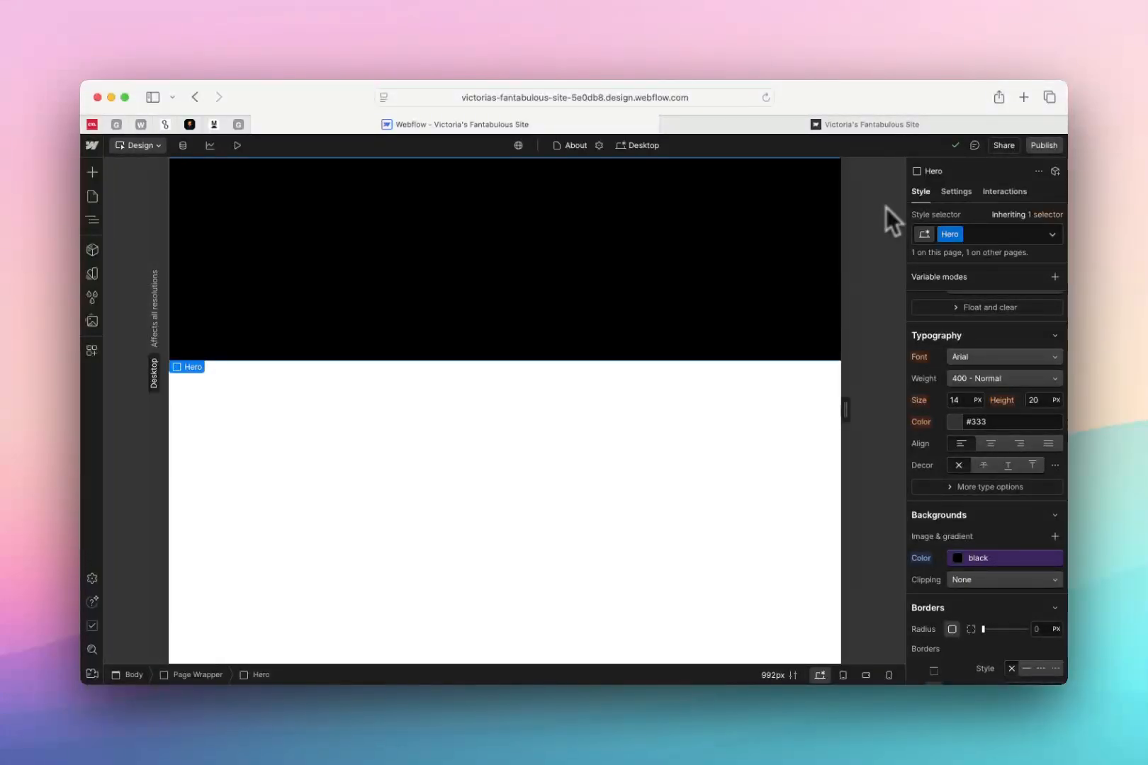
Review the site's style selectors and Assets library, opening the file upload picker and cancelling it
left_click(99, 298)
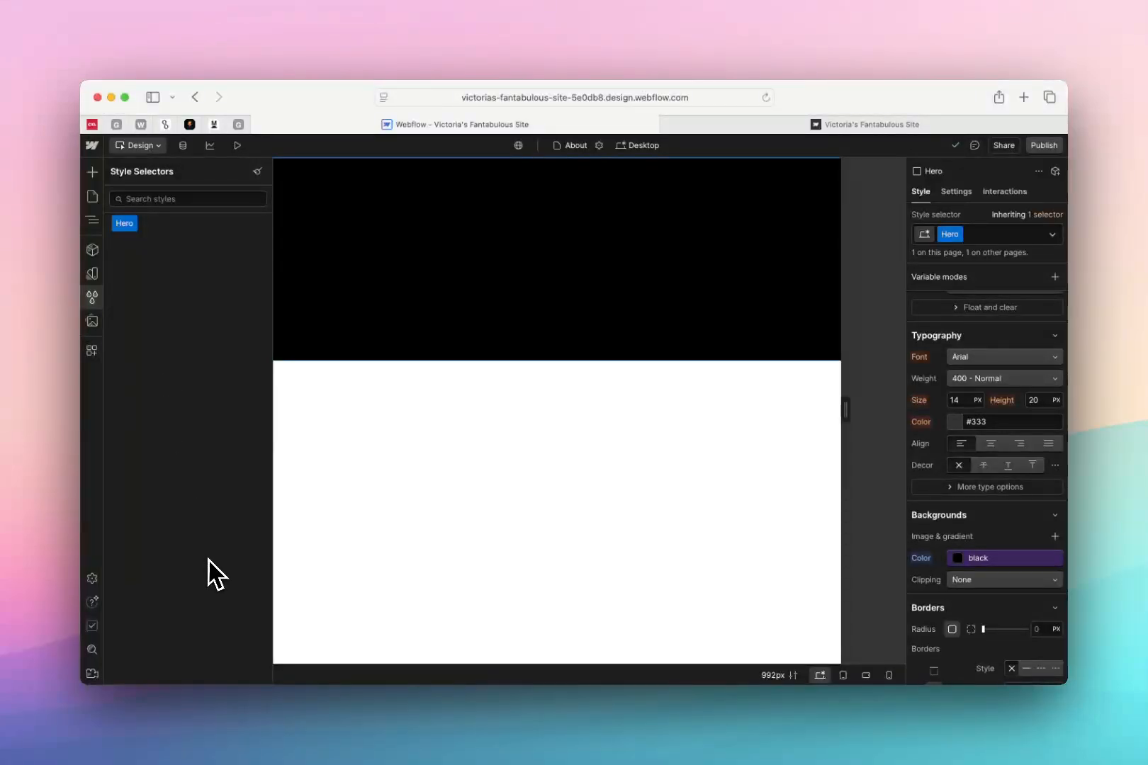
left_click(92, 322)
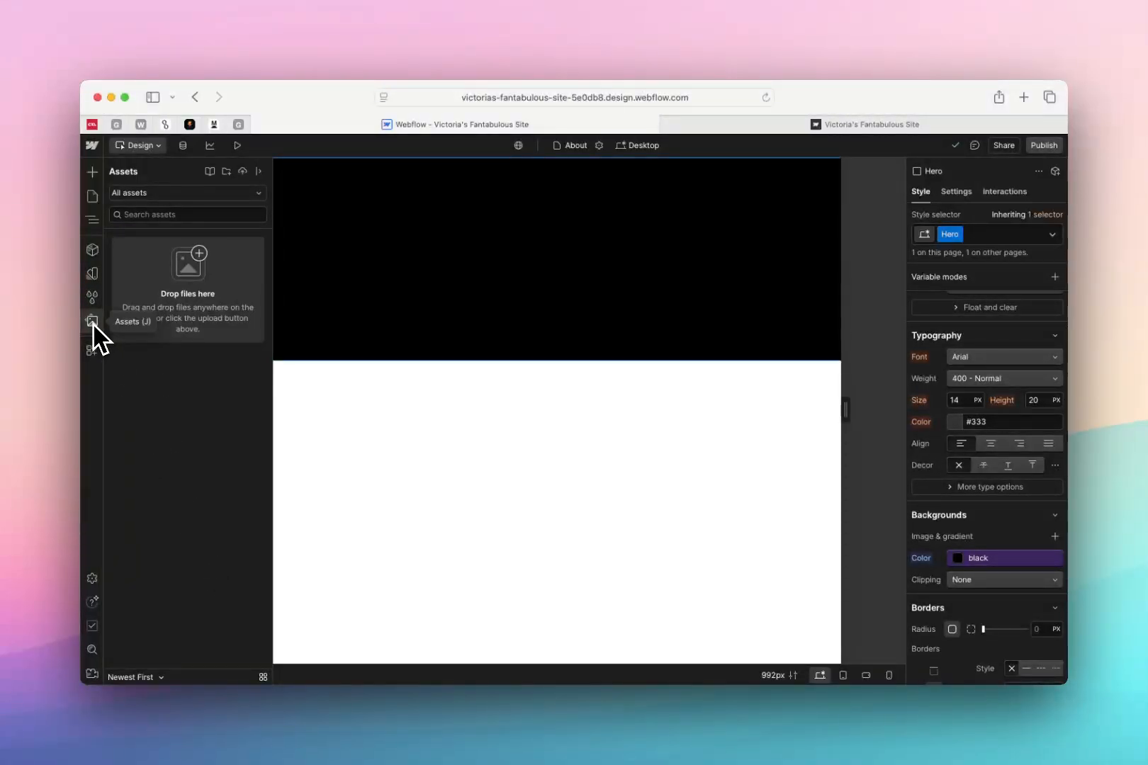
left_click(93, 323)
left_click(92, 323)
left_click(244, 173)
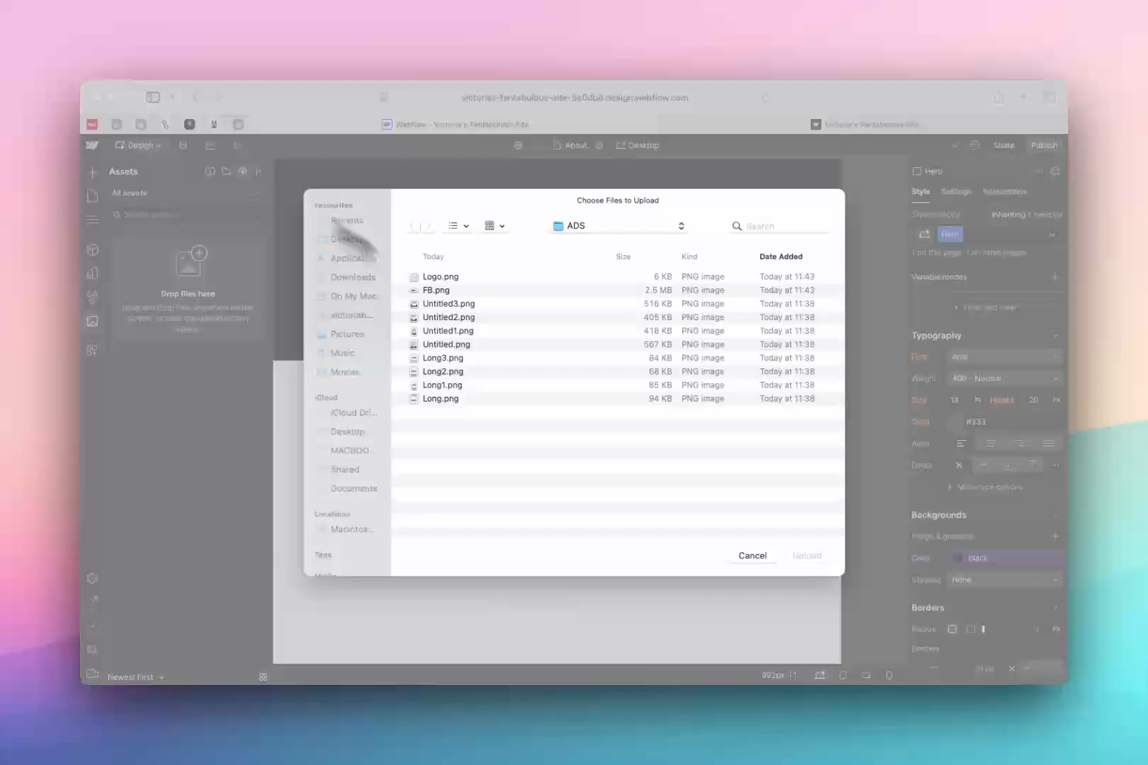
left_click(749, 557)
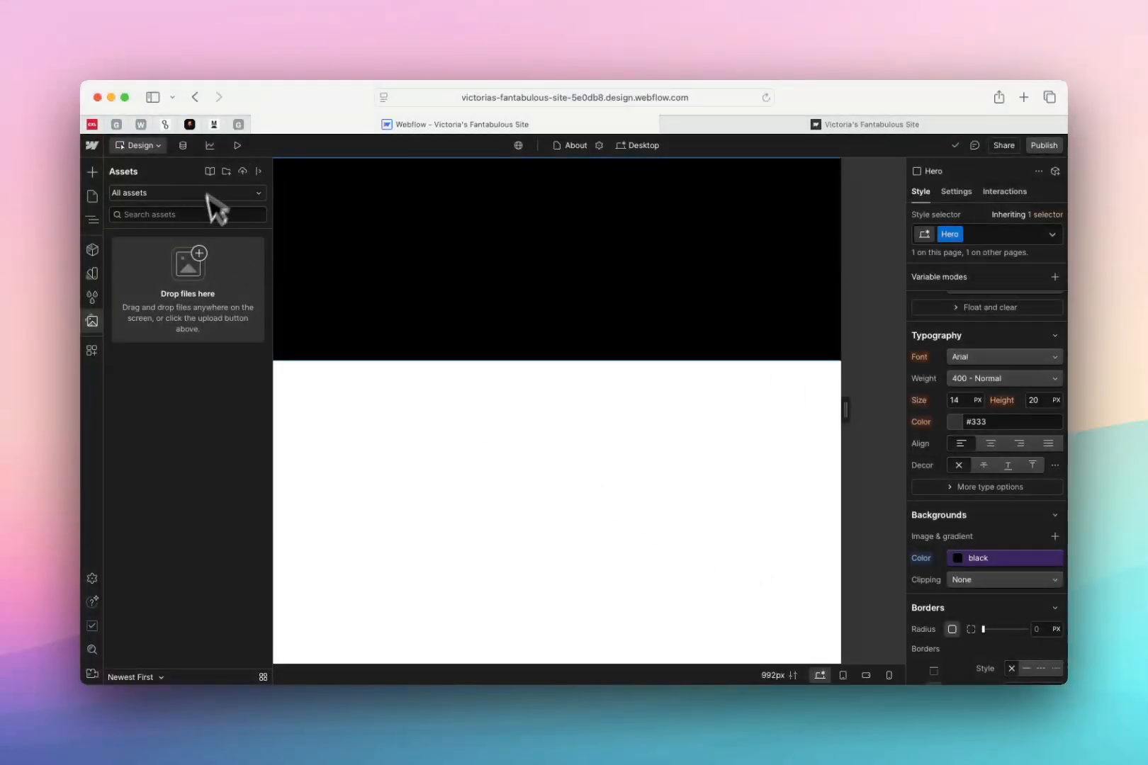
Browse the connected apps and the App Marketplace list of installable apps
left_click(98, 358)
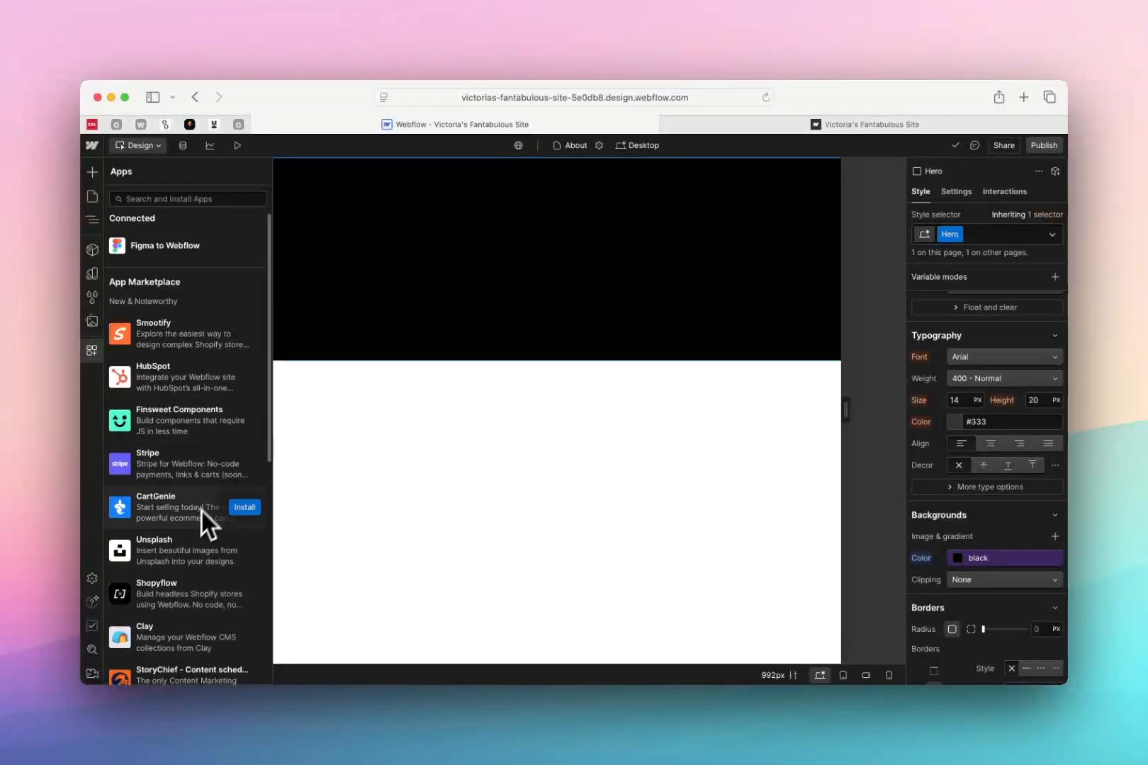
scroll(180, 397, "down", 5)
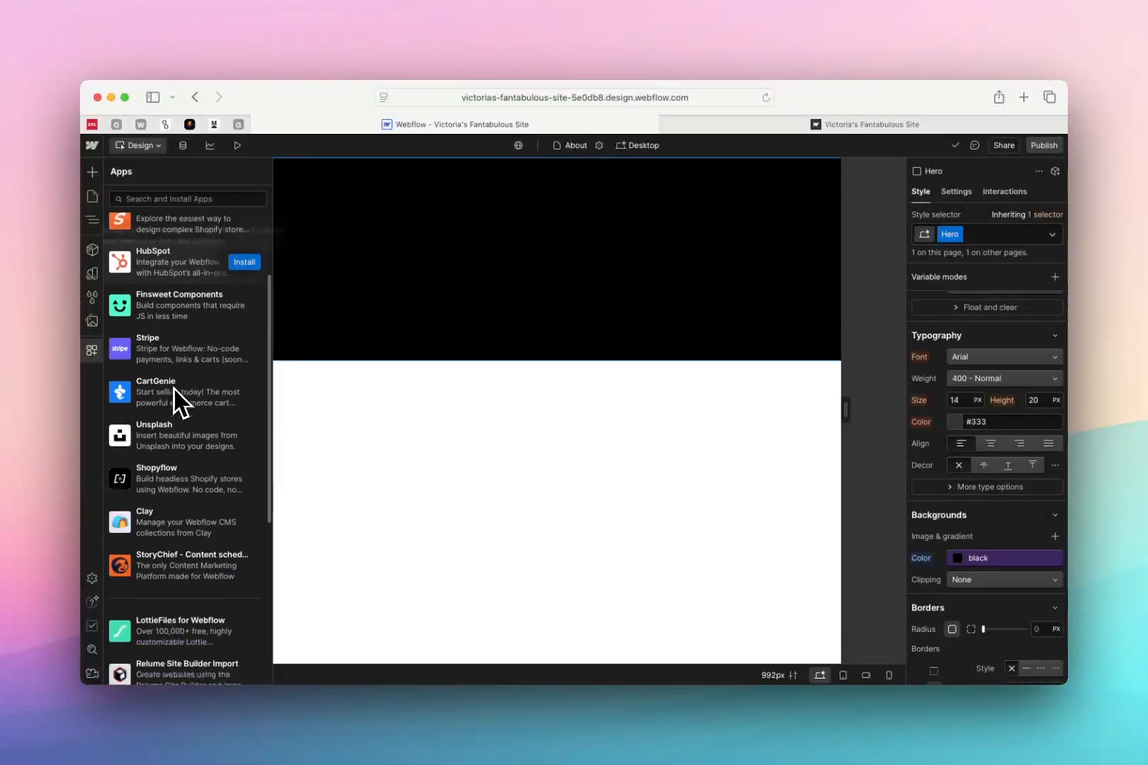
scroll(193, 543, "down", 5)
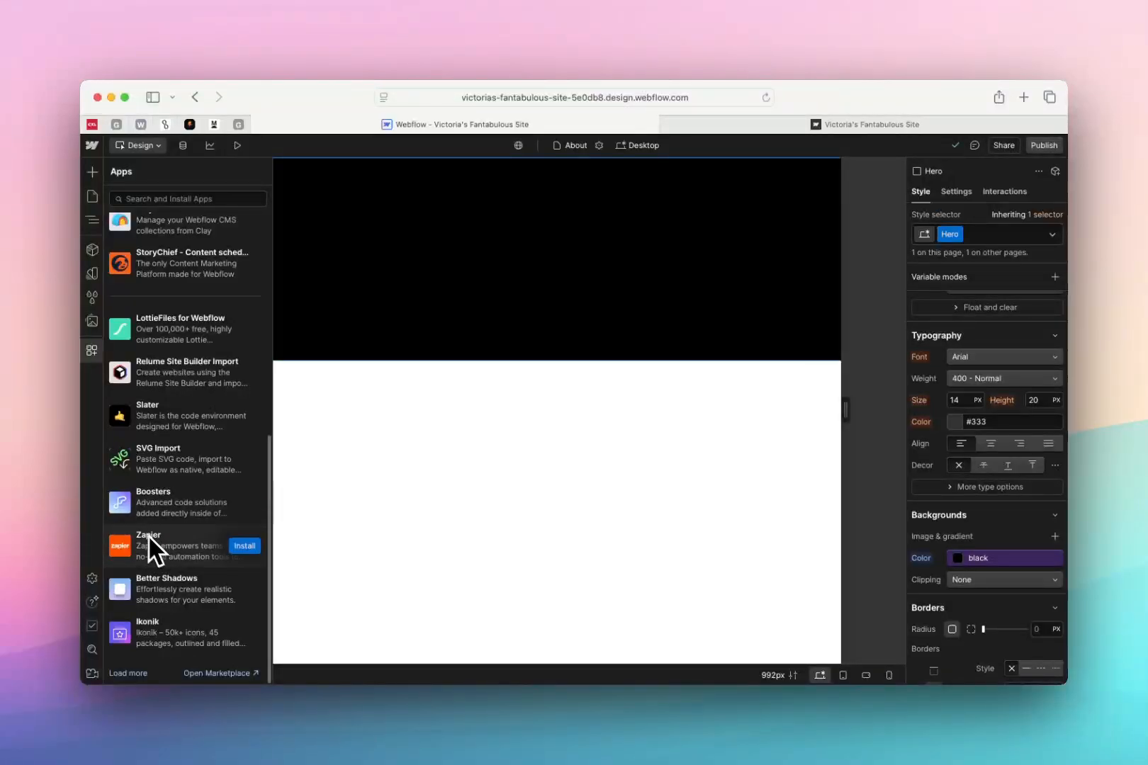
scroll(188, 415, "up", 6)
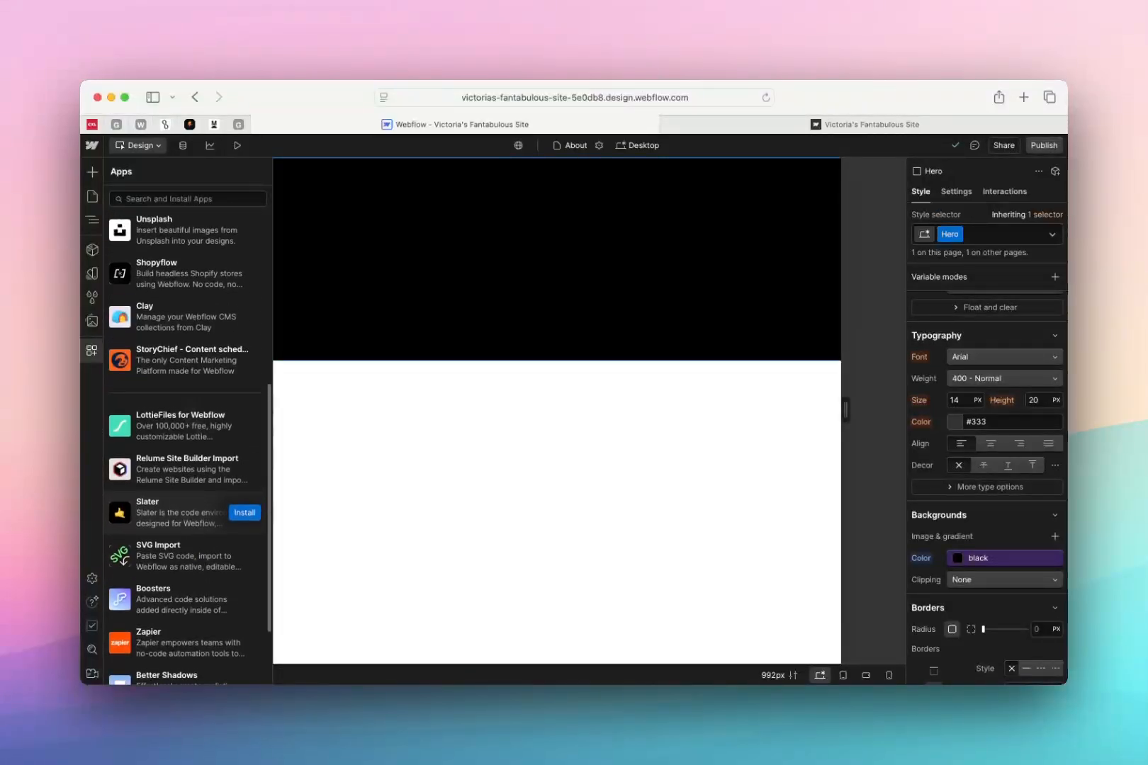
scroll(188, 414, "up", 1)
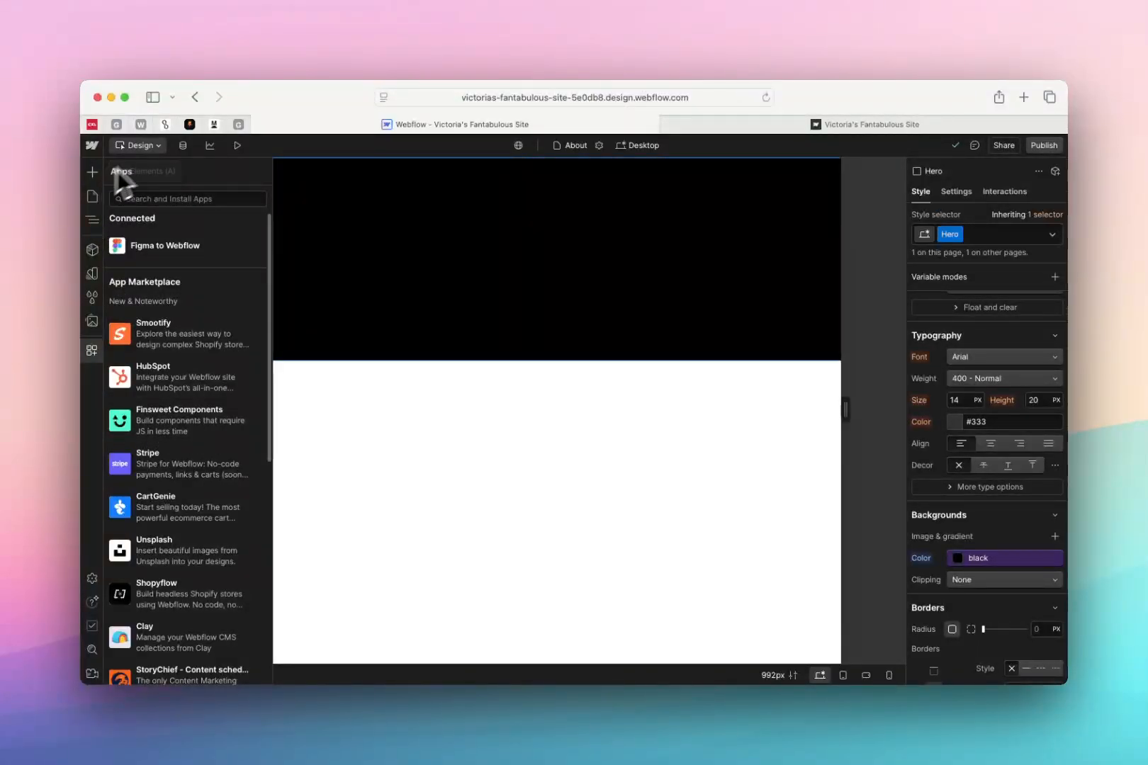
Review the site's page list and the library of available elements, and return to the canvas
left_click(92, 198)
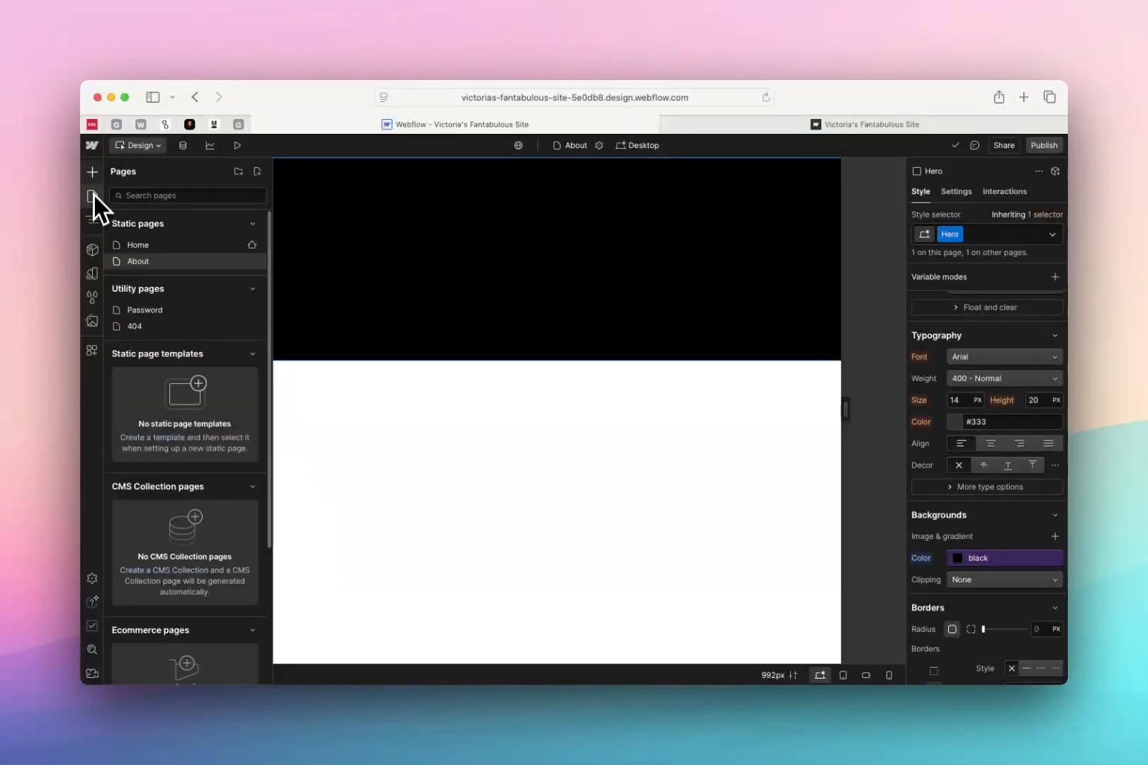
left_click(93, 177)
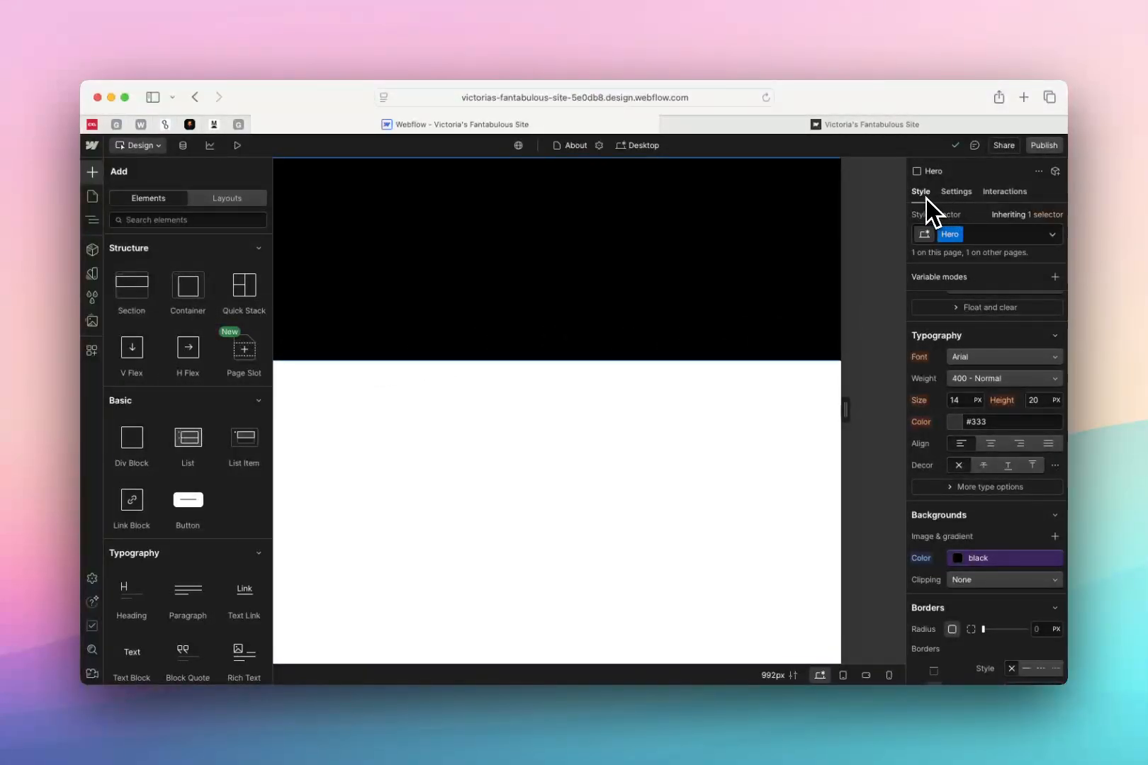
left_click(412, 227)
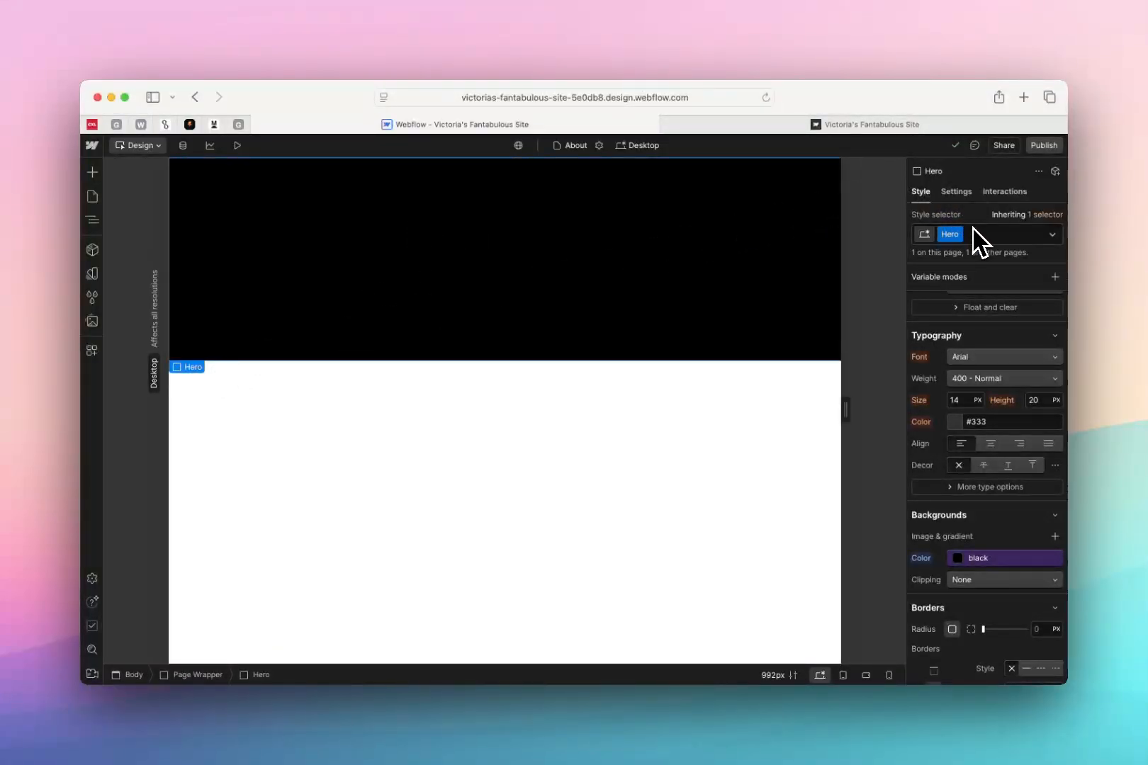
Try the Block, Flex, Grid and None display options on the Hero class
scroll(981, 305, "up", 5)
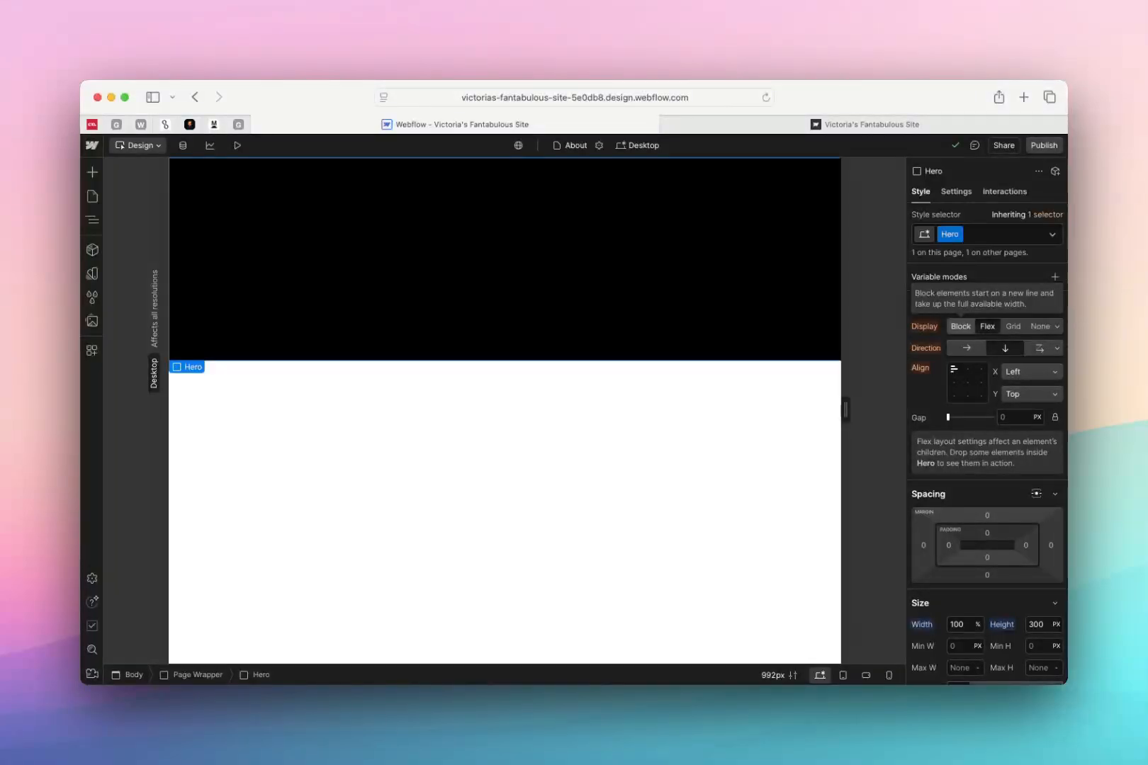
left_click(966, 331)
left_click(996, 333)
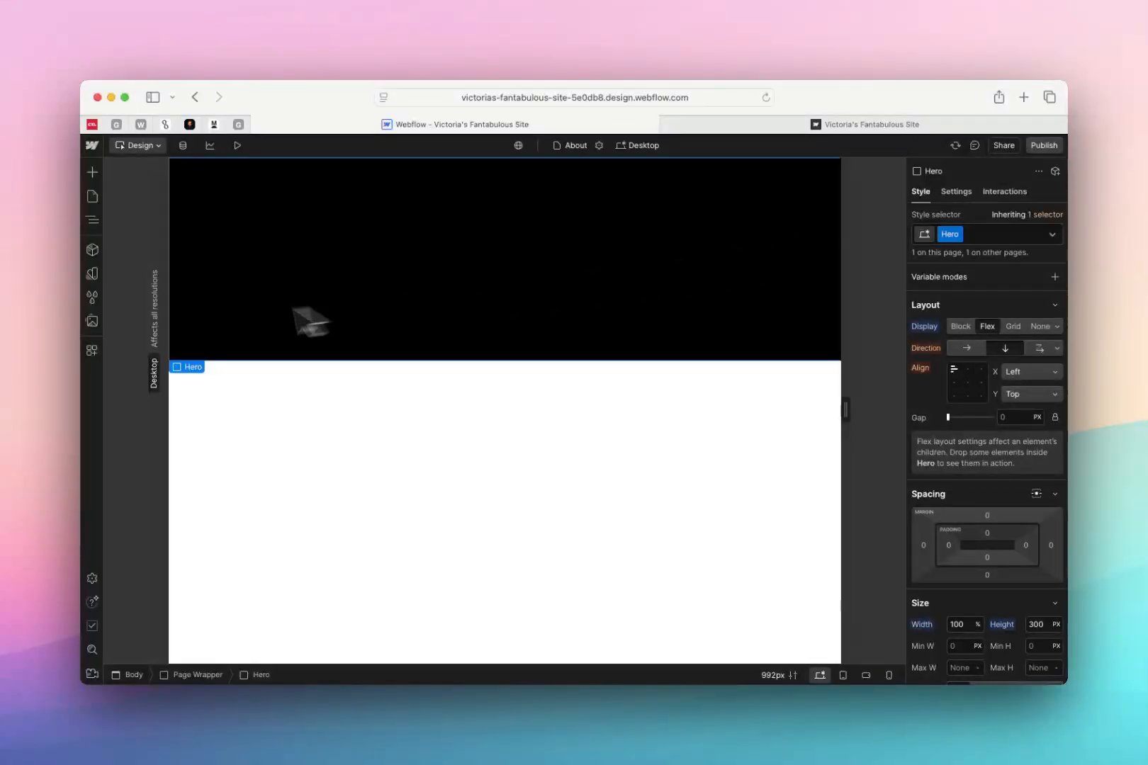
left_click(1015, 326)
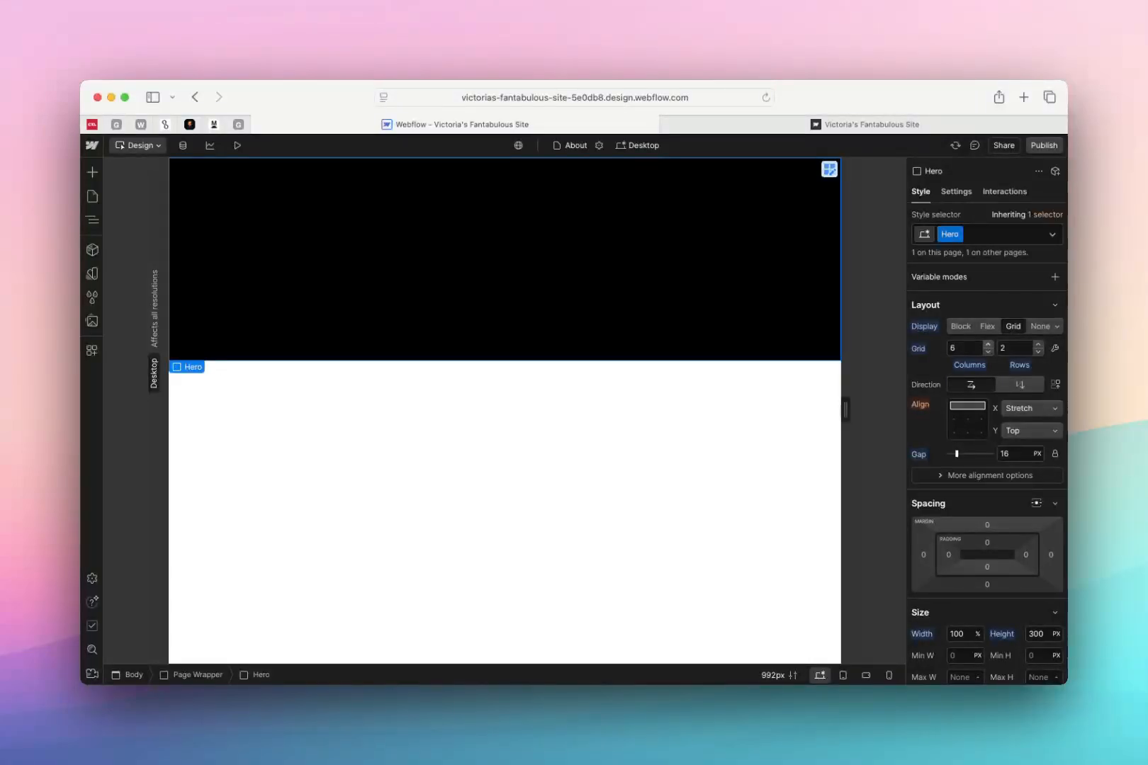
left_click(1056, 327)
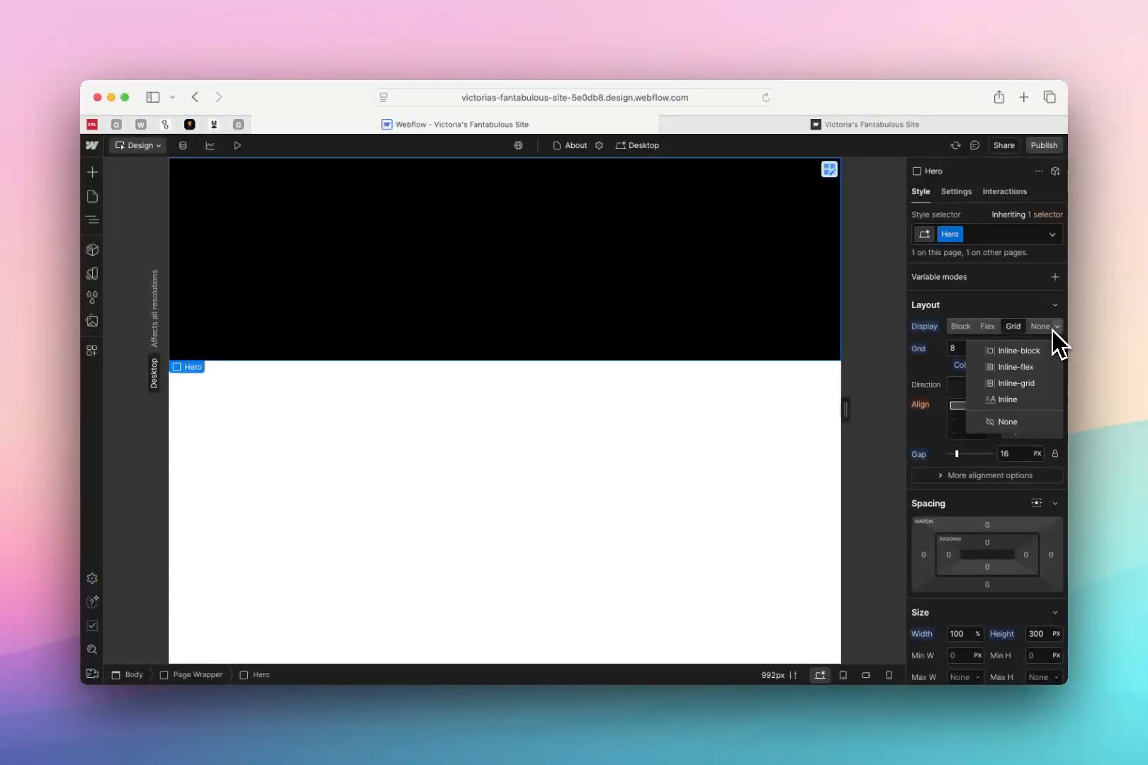
left_click(1042, 328)
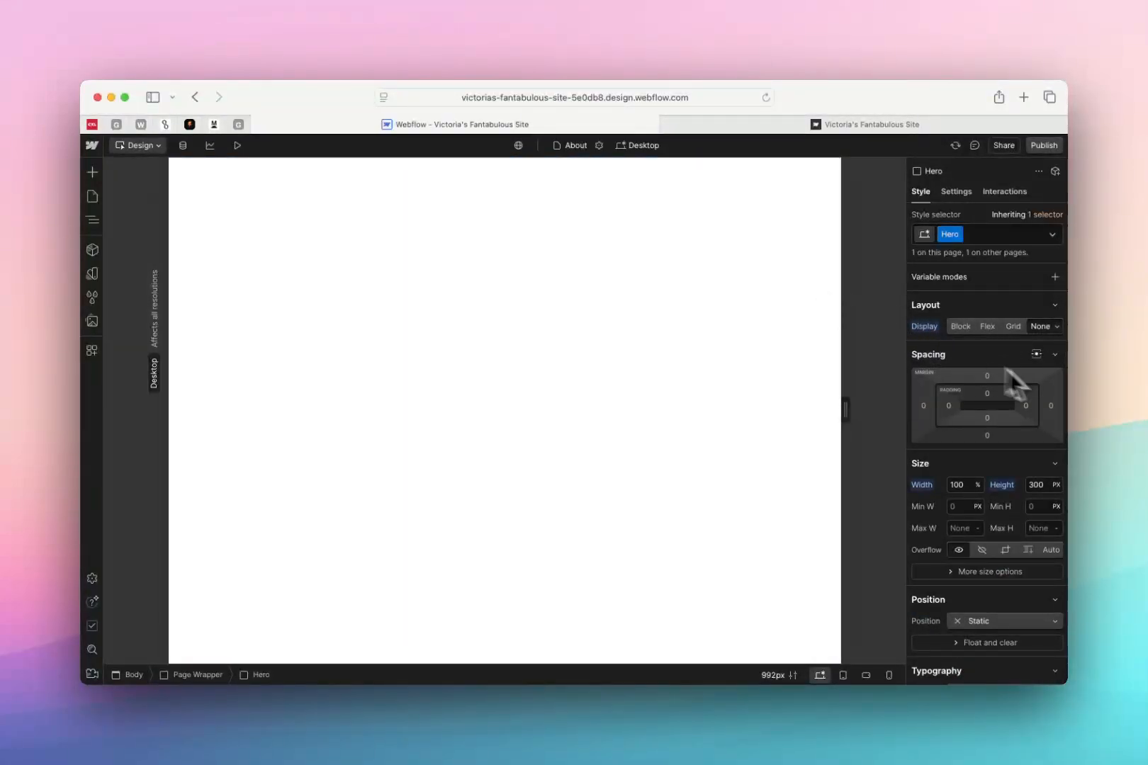
scroll(971, 473, "down", 1)
scroll(994, 379, "up", 1)
left_click(1054, 328)
left_click(1058, 327)
Try adjusting the Hero class's gap and alignment under Flex display, and set its display to Block
left_click(987, 326)
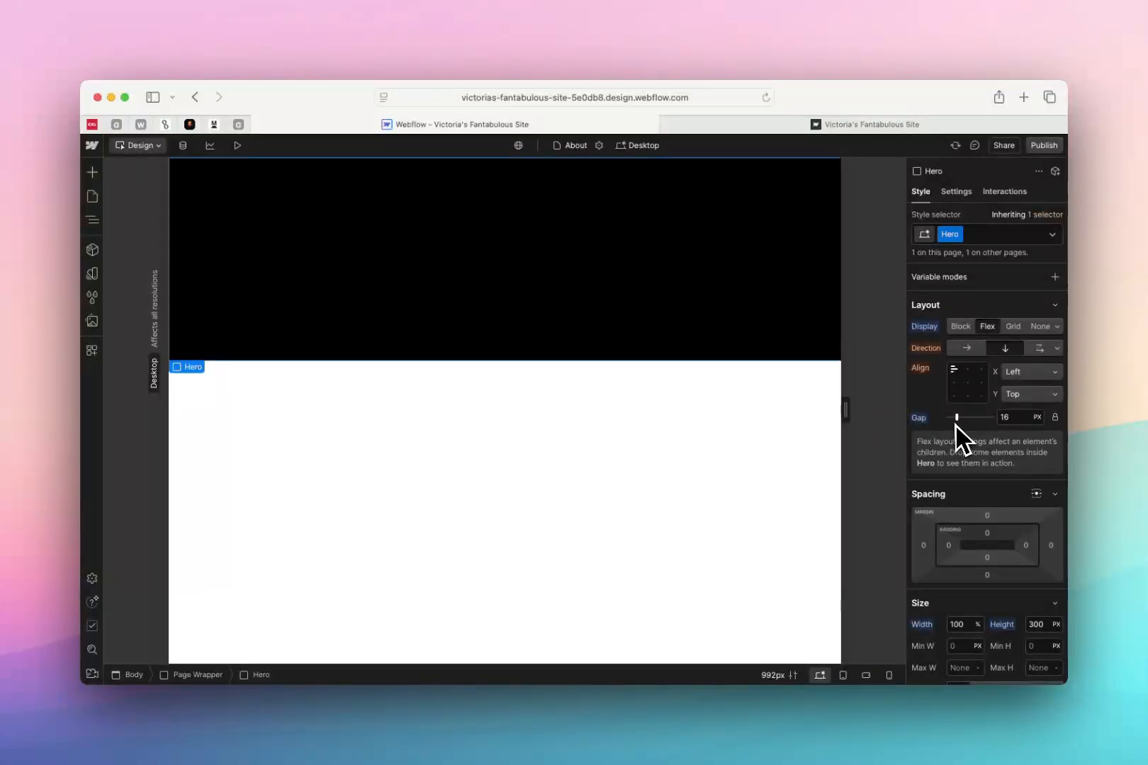
left_click_drag(959, 416, 965, 422)
left_click(968, 381)
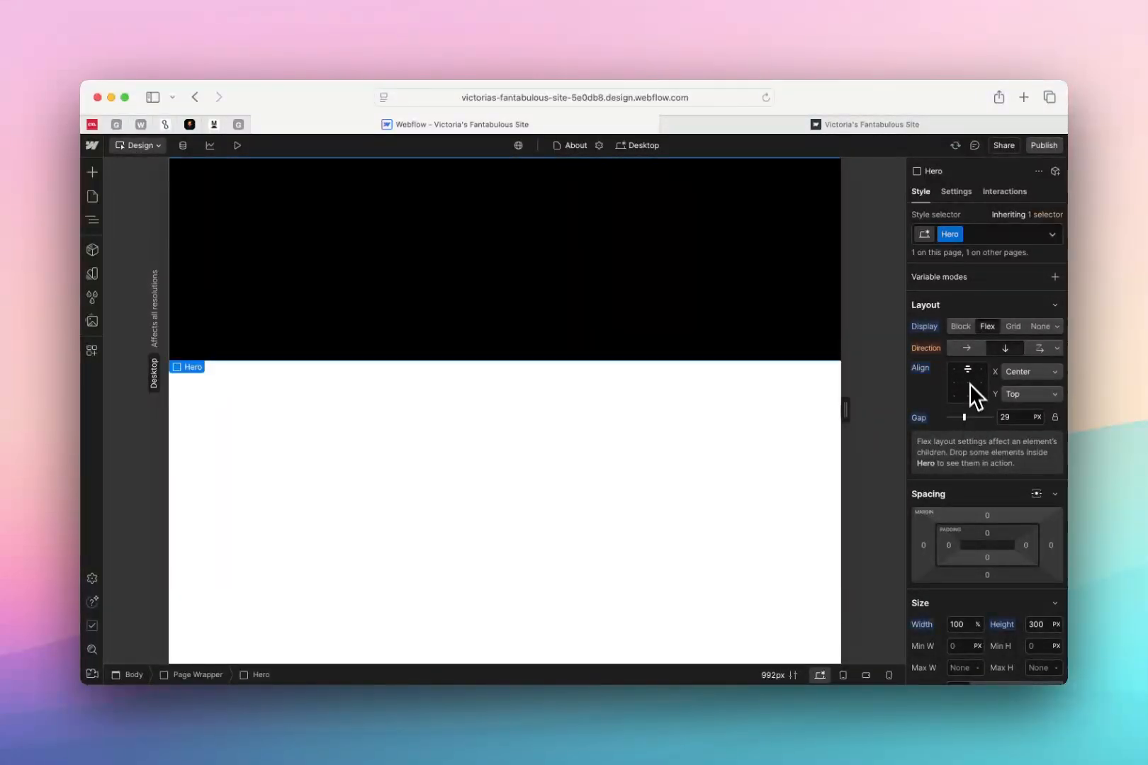
left_click(964, 327)
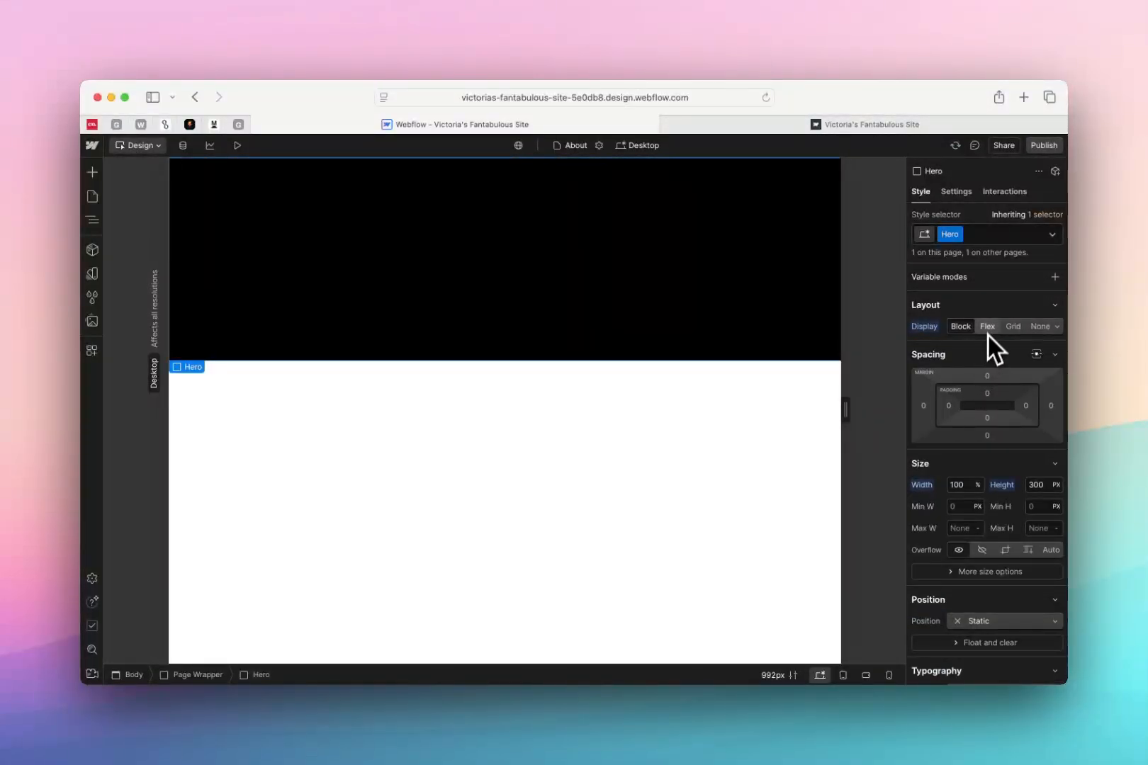
Set the Hero class's top margin to 20 px and its top padding to 40 px
scroll(998, 454, "down", 1)
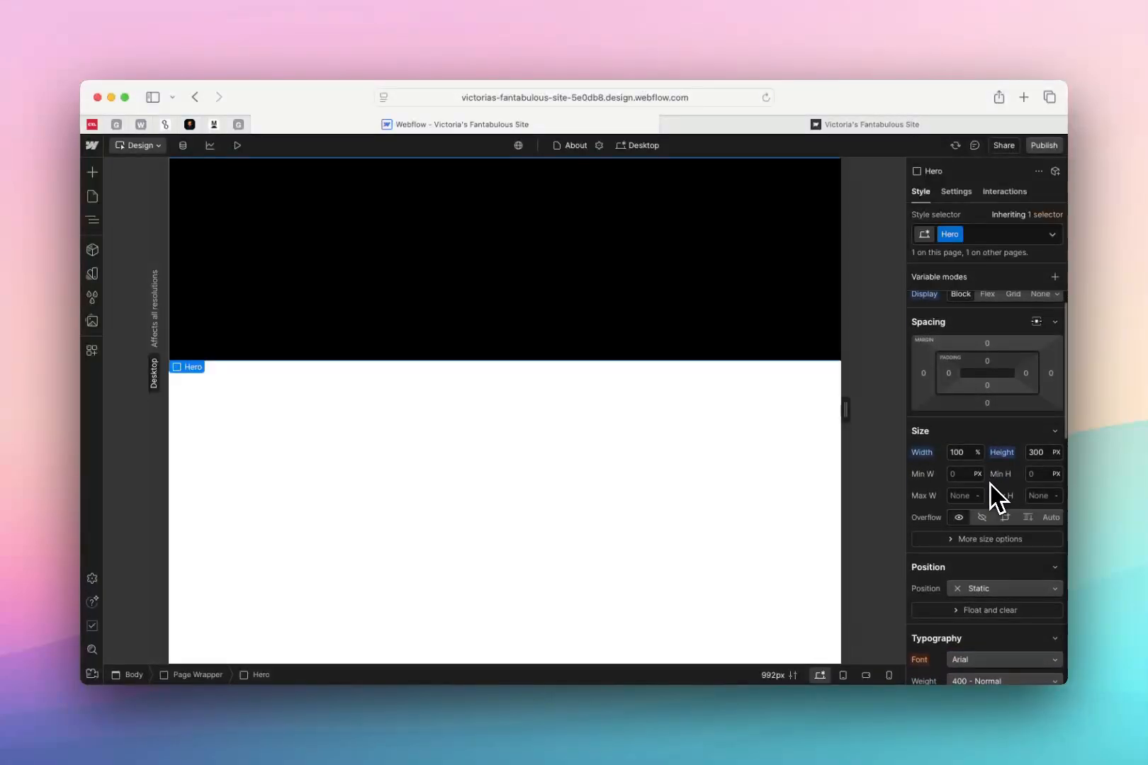
left_click(988, 344)
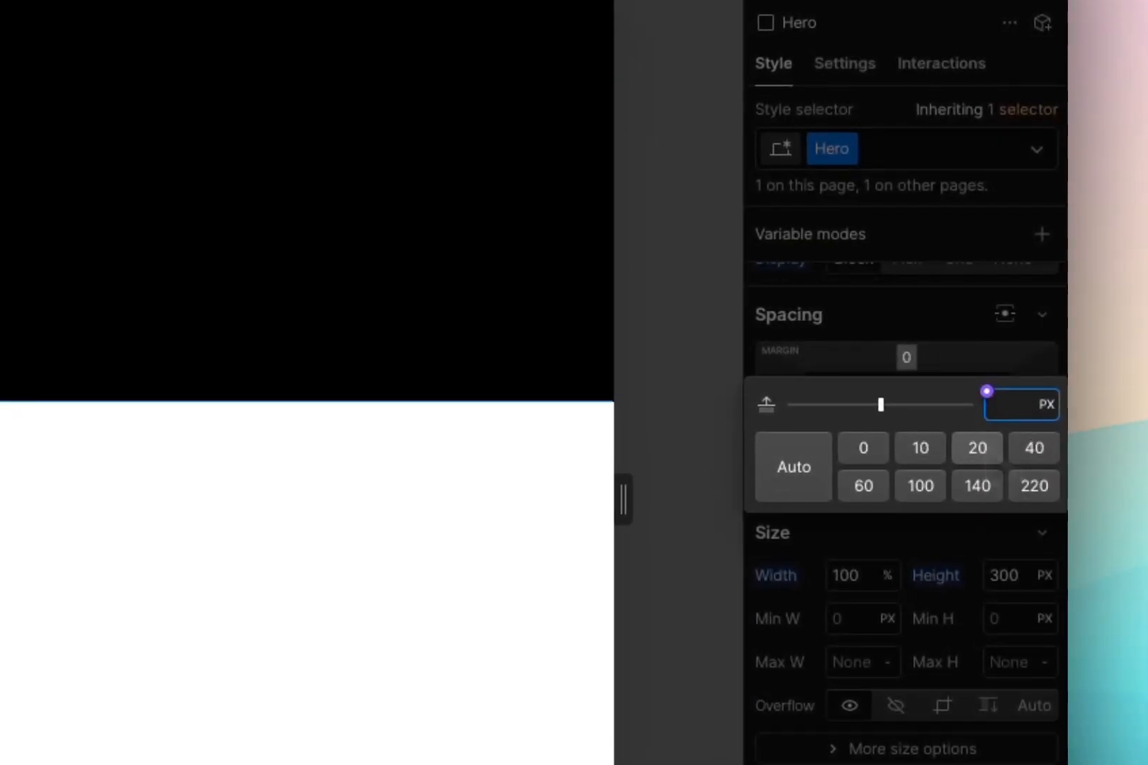
type("20")
left_click(818, 327)
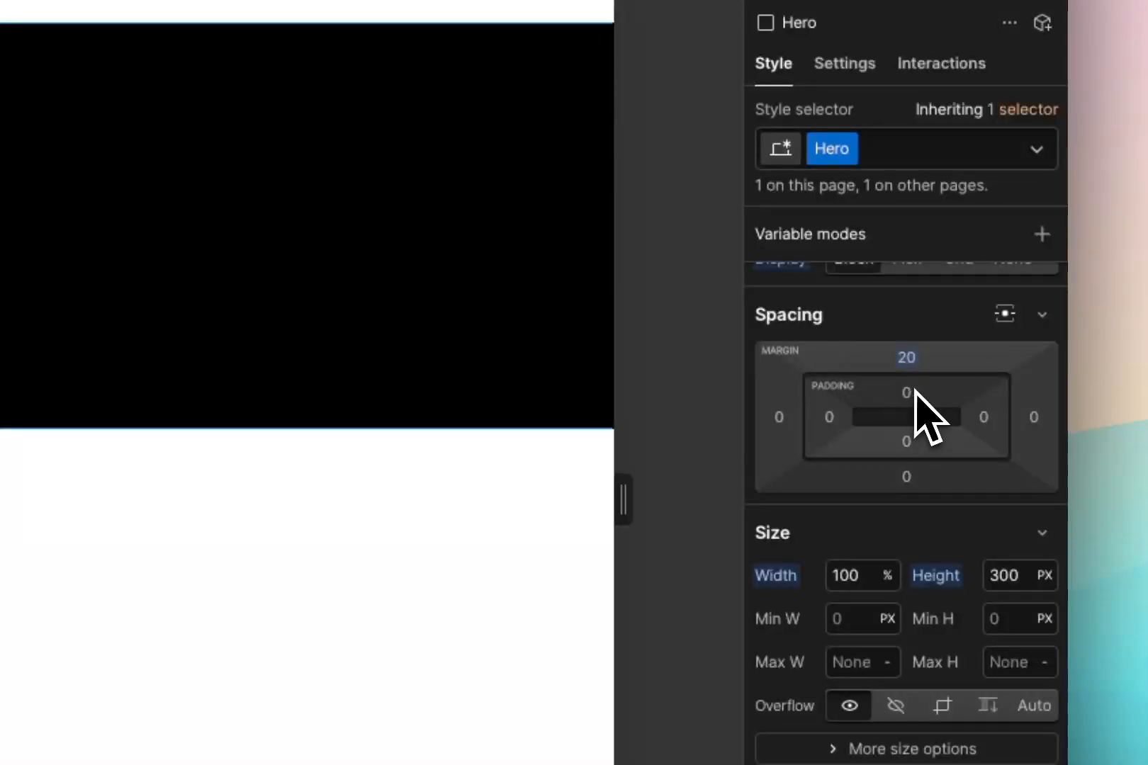
left_click(917, 393)
left_click(1033, 487)
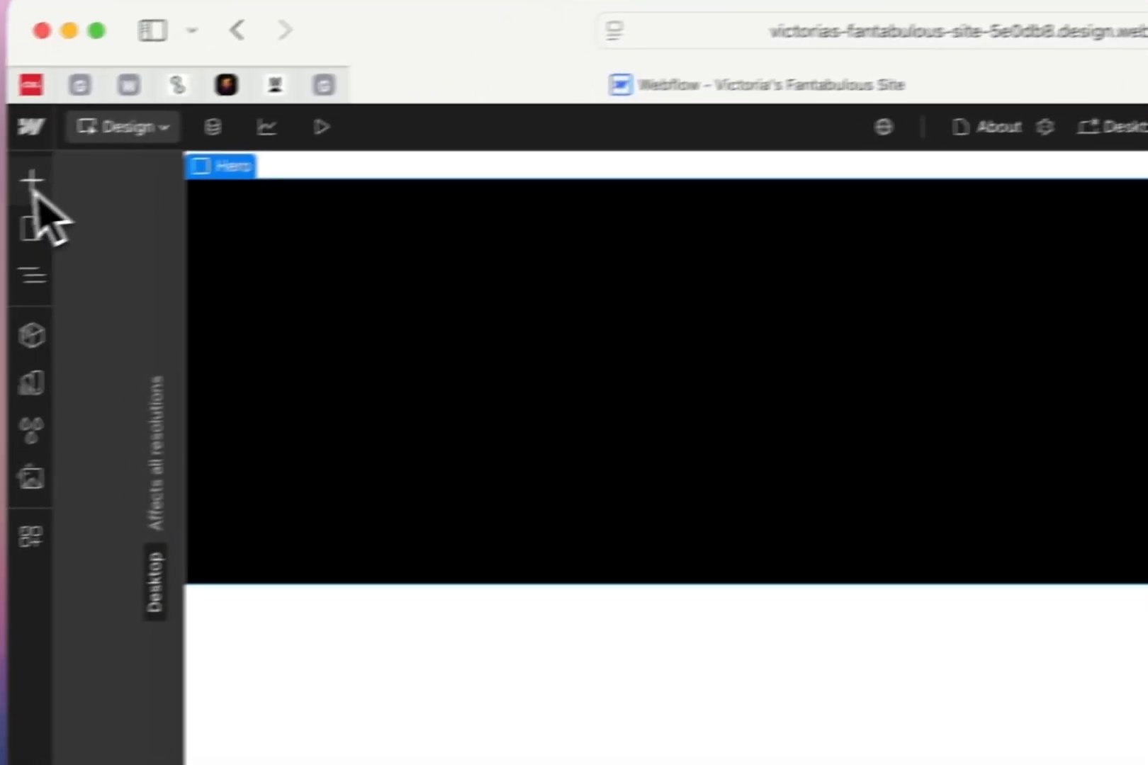
Add a Div Block inside the Hero and connect its background color to the white variable named color
left_click(30, 182)
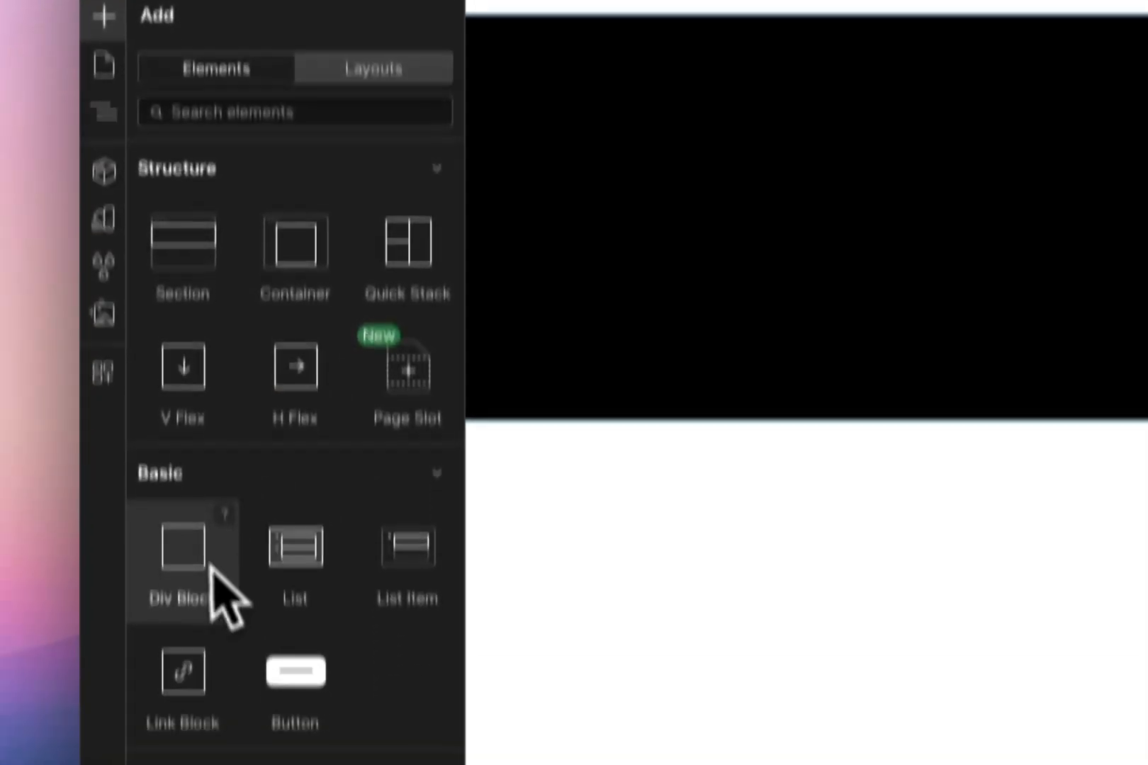
left_click_drag(212, 595, 579, 353)
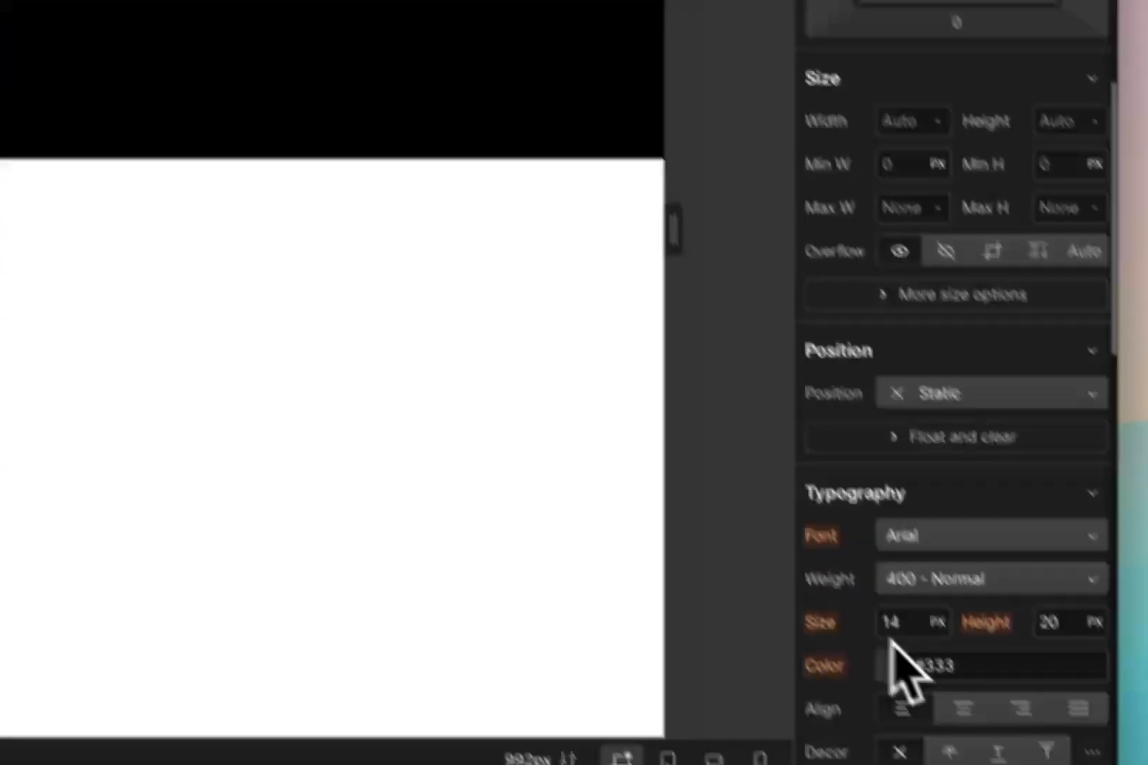
scroll(850, 545, "down", 10)
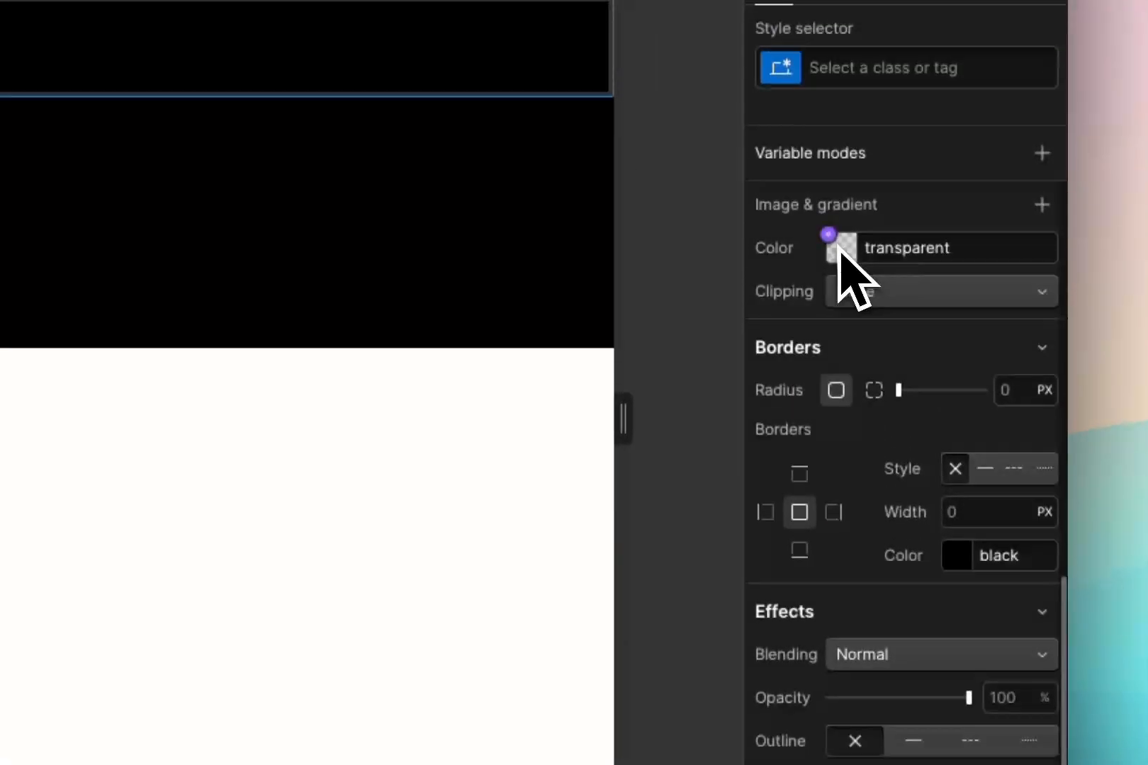
left_click(840, 2)
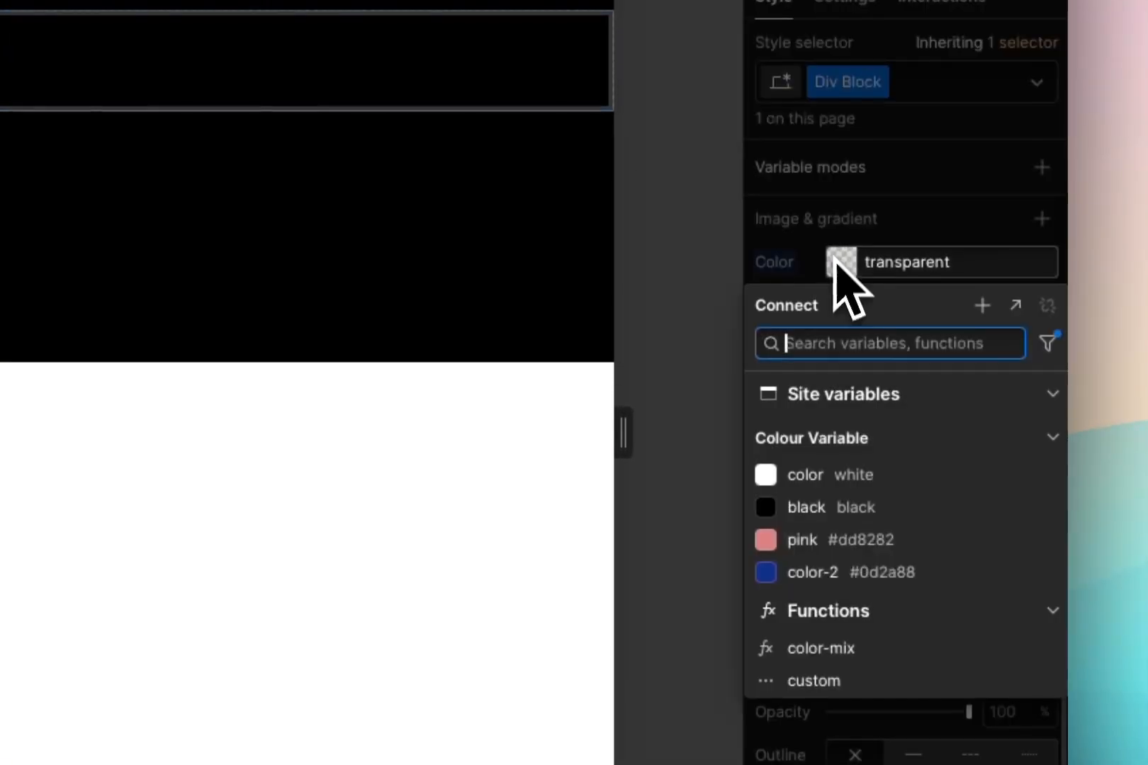
left_click(805, 475)
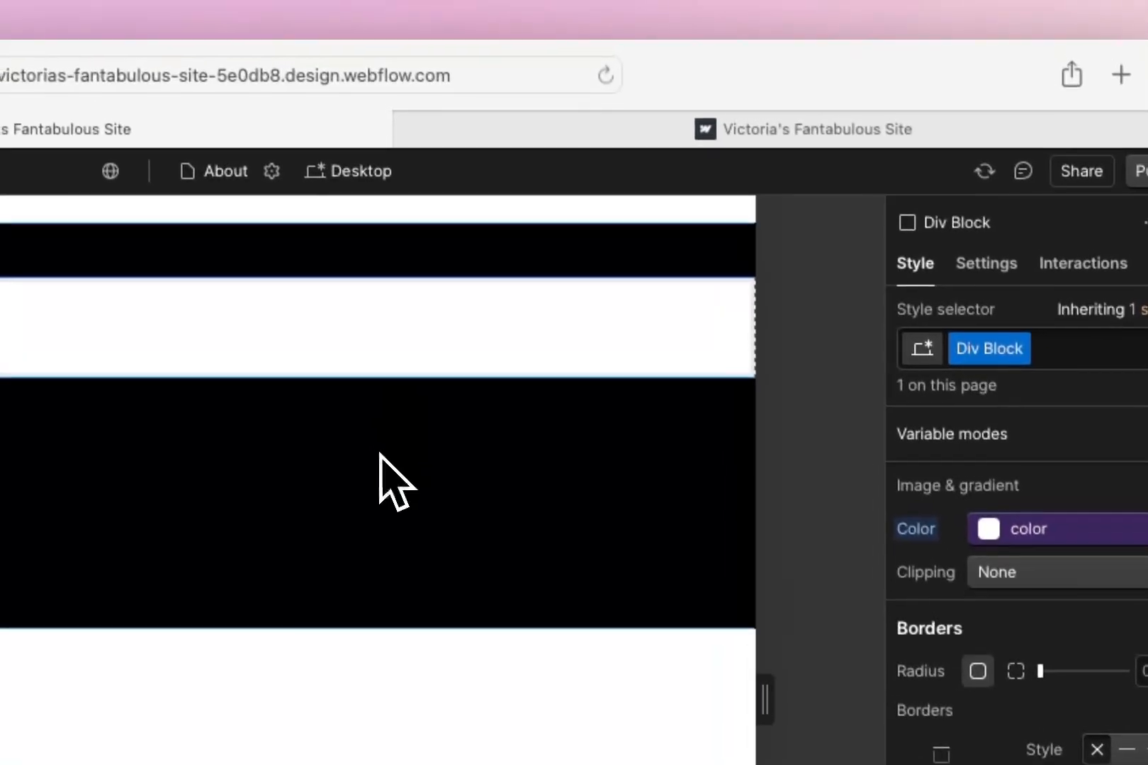
Select the Hero block and examine its spacing, size and overflow settings
left_click(387, 461)
scroll(1039, 616, "up", 10)
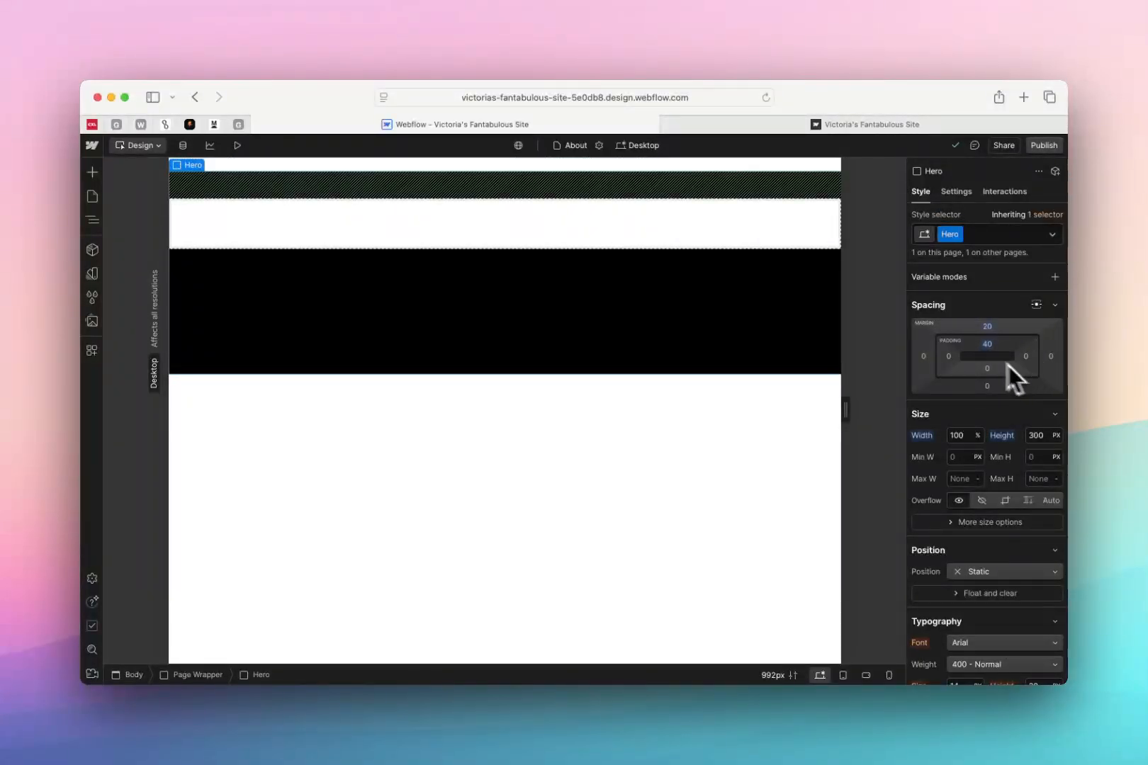
scroll(975, 400, "down", 2)
scroll(976, 404, "down", 1)
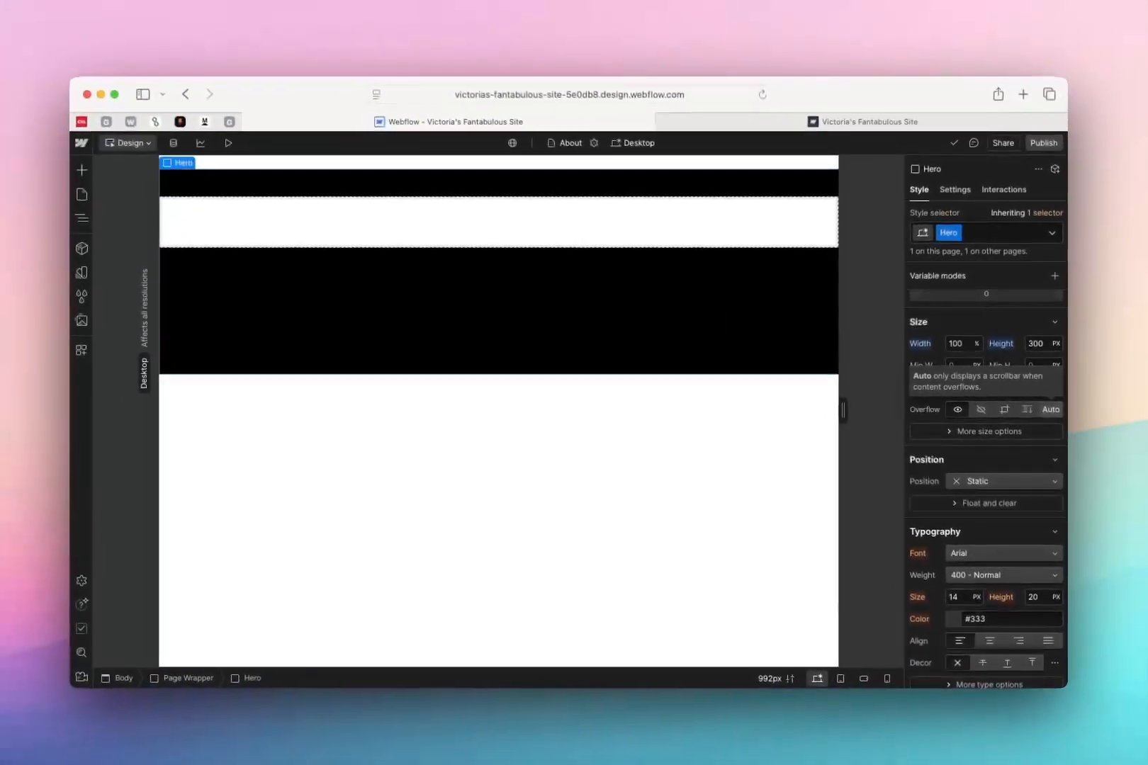
scroll(992, 439, "down", 2)
Try Relative positioning on the Hero class, and set its position to Absolute
left_click(1047, 340)
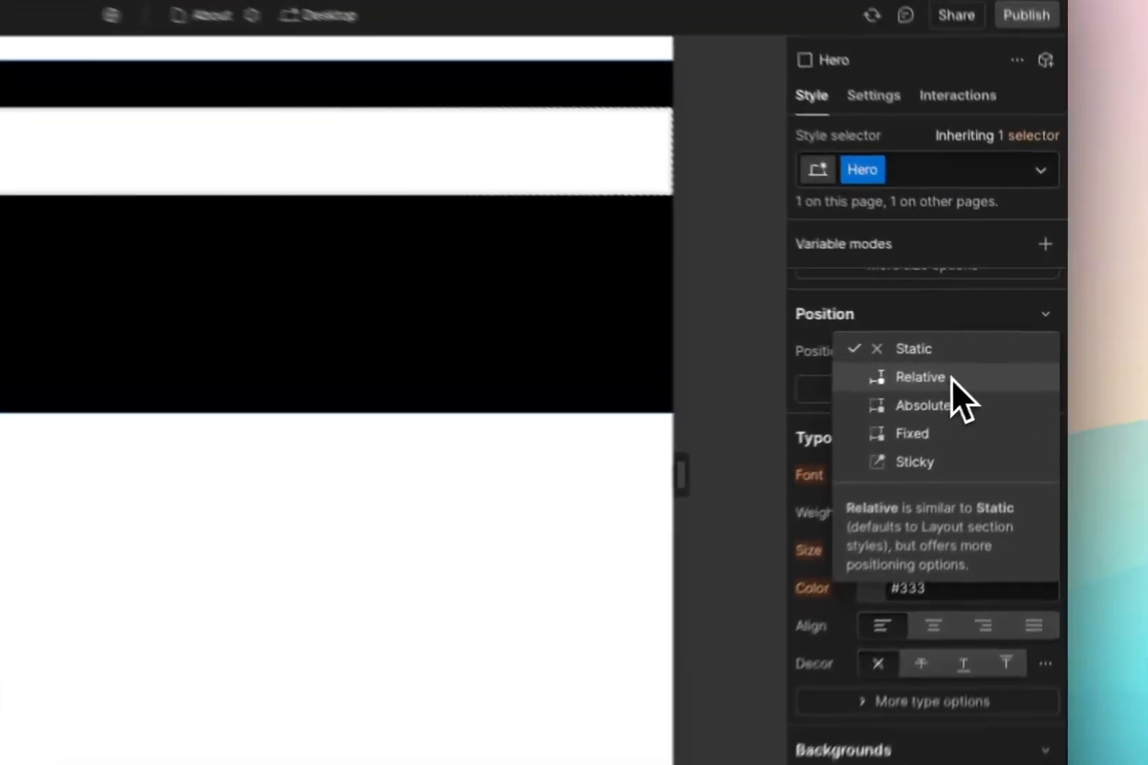
left_click(996, 354)
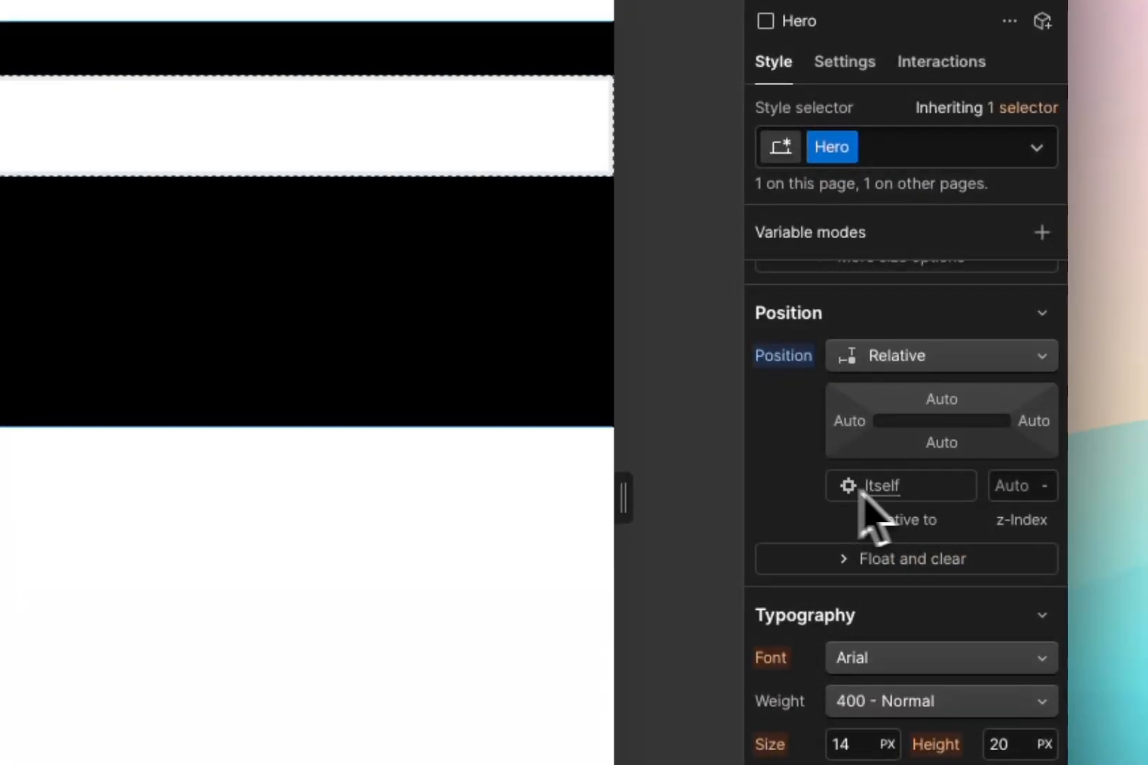
left_click(940, 358)
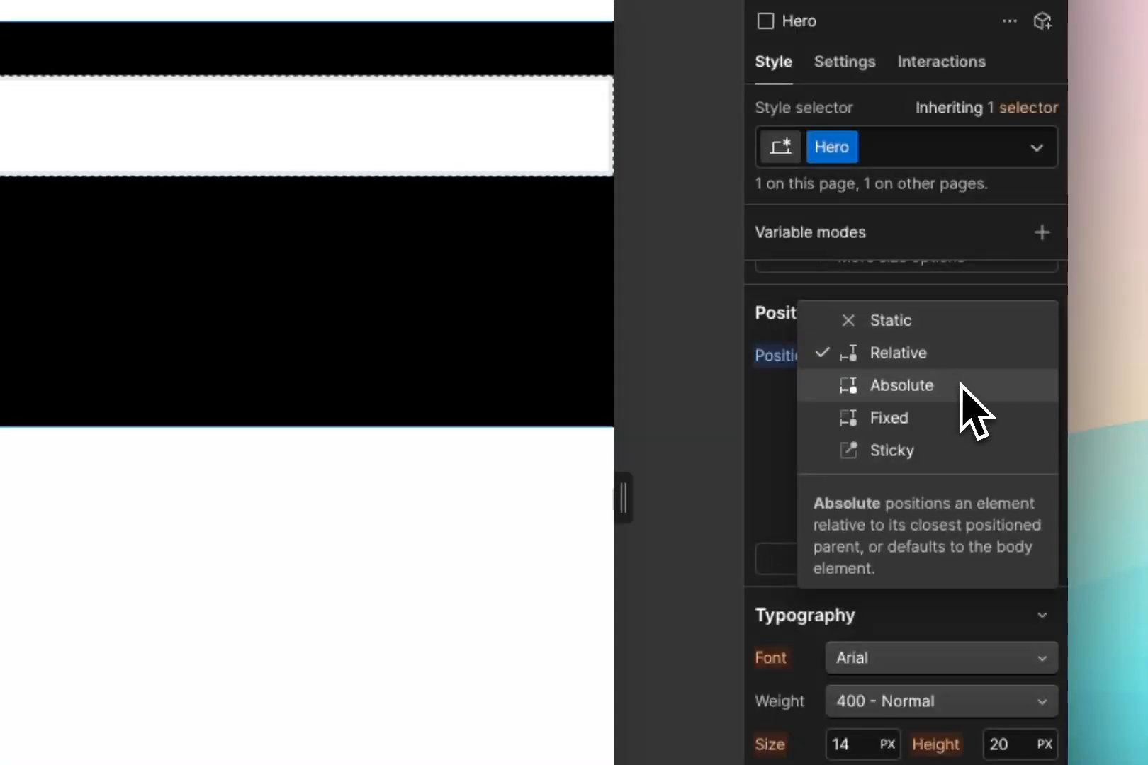
left_click(961, 385)
Set the top offset of the absolutely positioned Hero class to 220 px
scroll(953, 475, "down", 1)
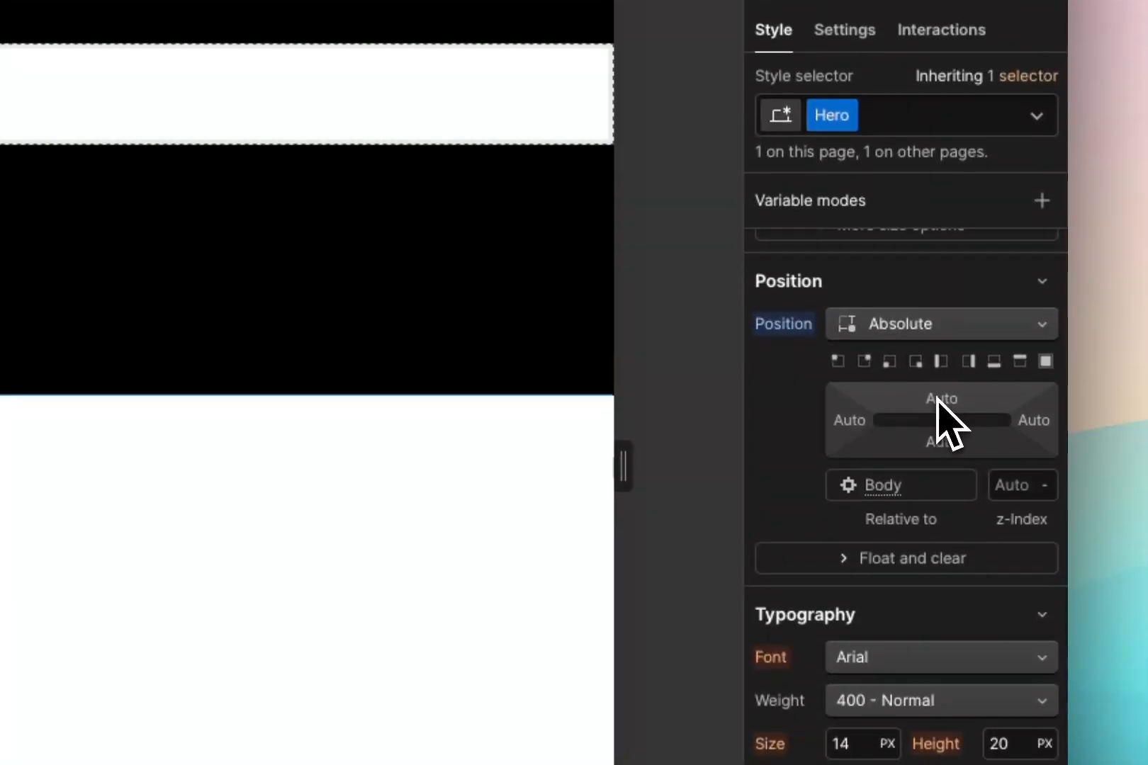
left_click(941, 401)
left_click(980, 487)
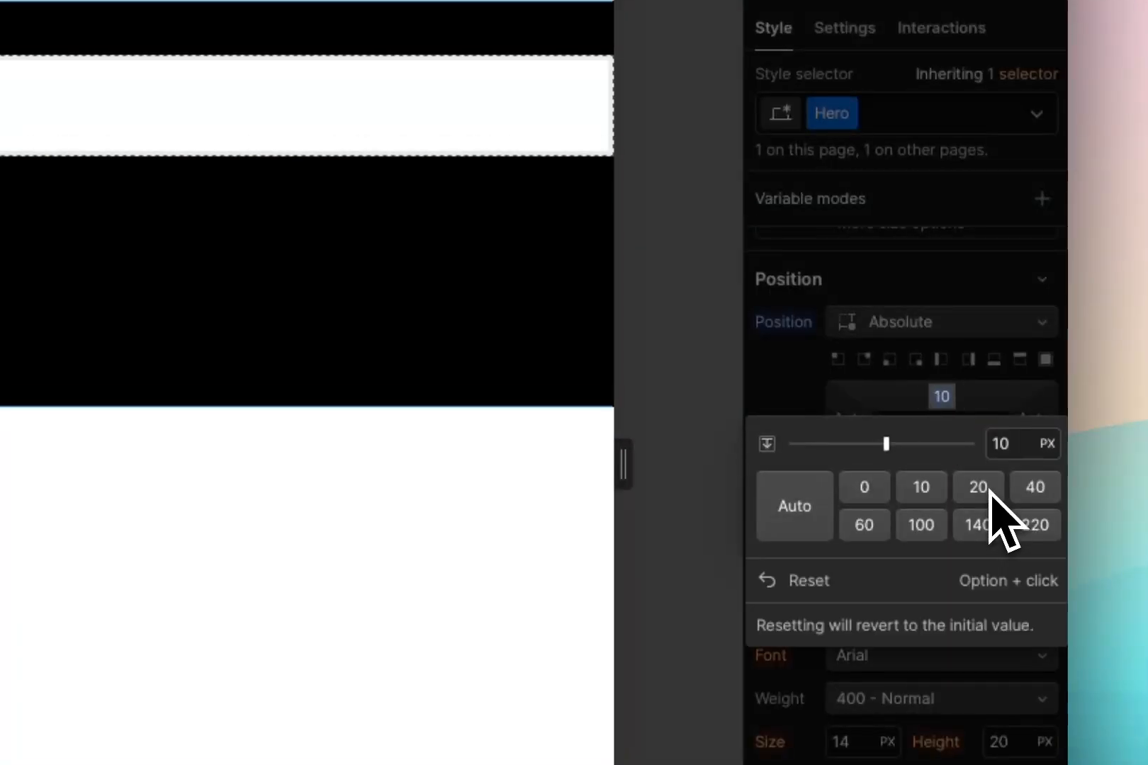
left_click(1037, 496)
left_click(1036, 523)
left_click(915, 370)
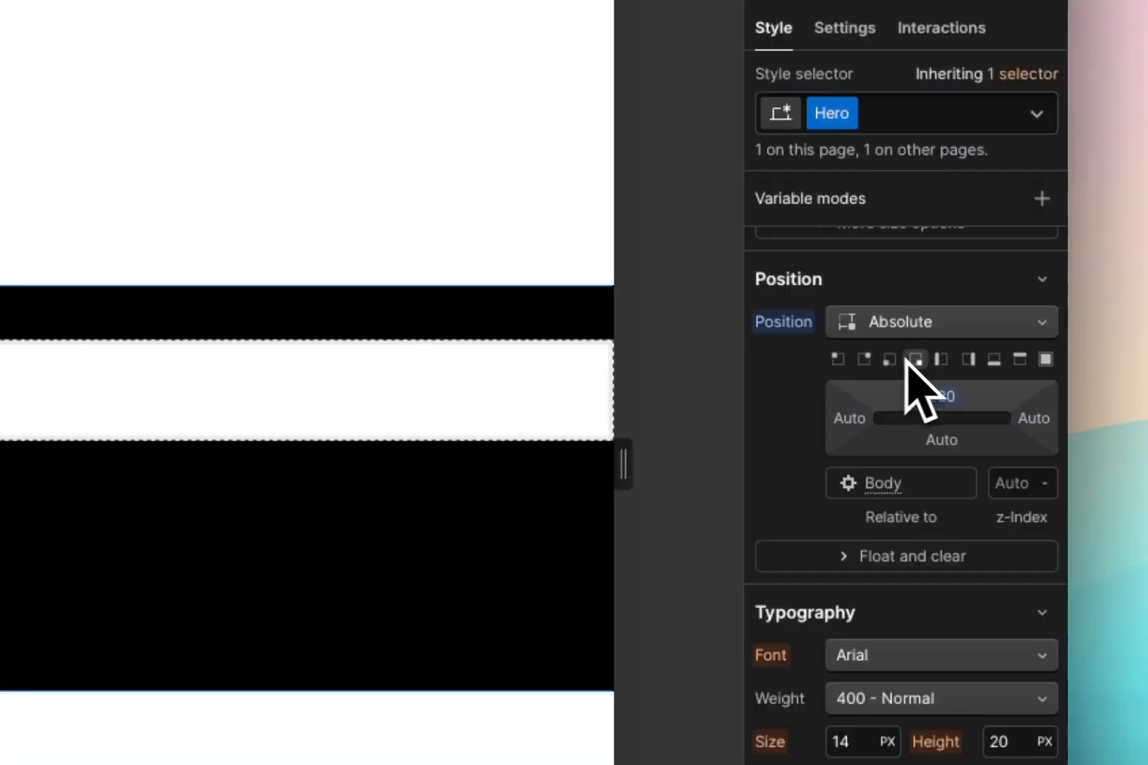
Try different placement presets on the absolutely positioned Hero class, including bottom right, top left, top right, right, bottom and full
left_click(916, 360)
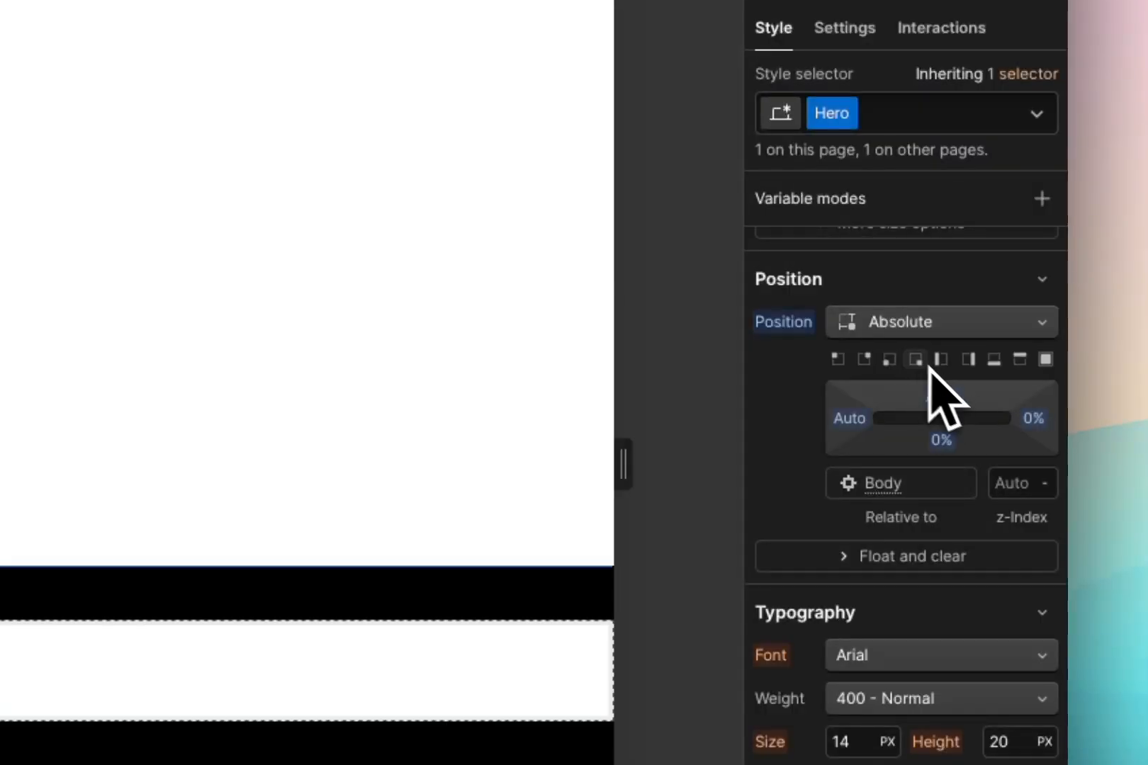
left_click(840, 363)
left_click(867, 363)
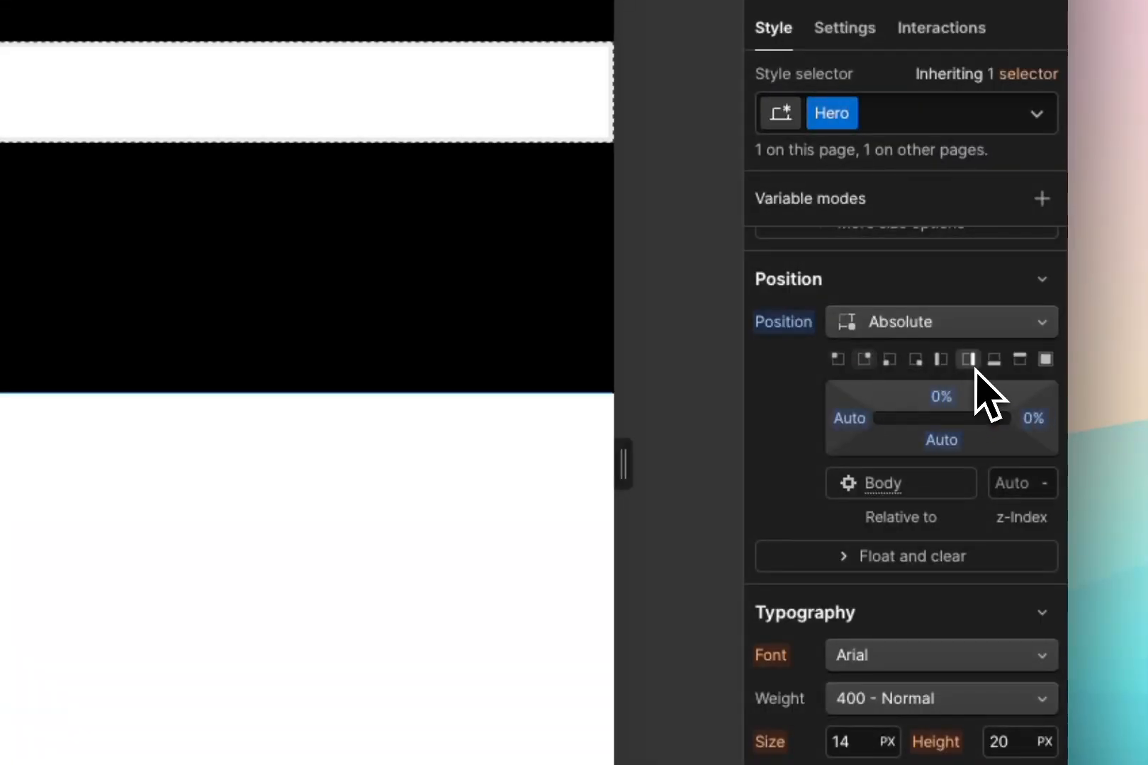
left_click(971, 363)
left_click(996, 363)
left_click(1018, 361)
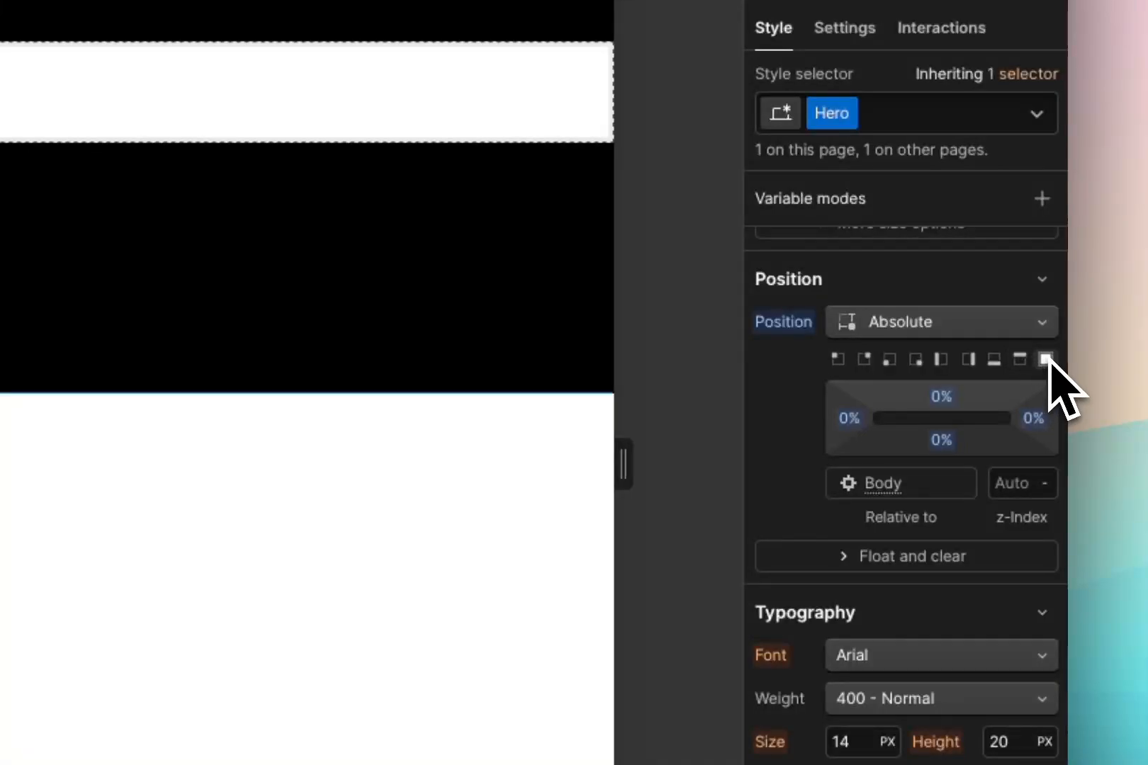
Set the Hero class to Fixed, try the bottom and top placement presets, and change it to Sticky with the top preset's offsets
left_click(992, 322)
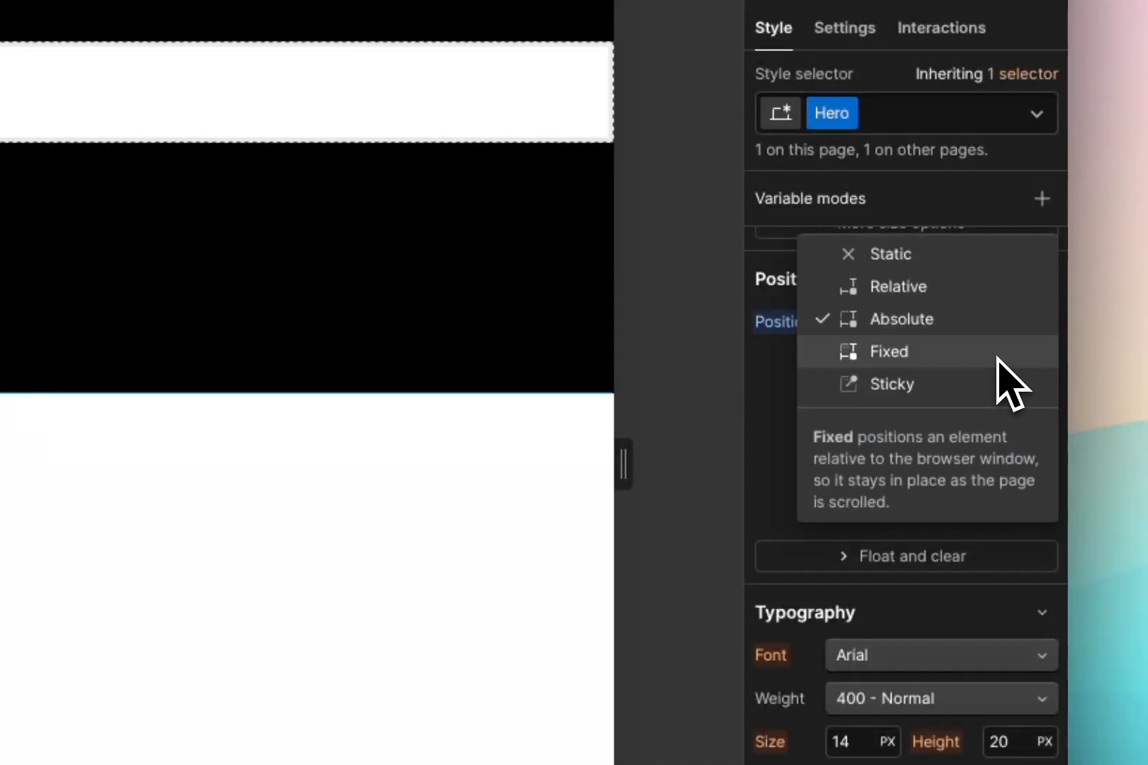
left_click(997, 358)
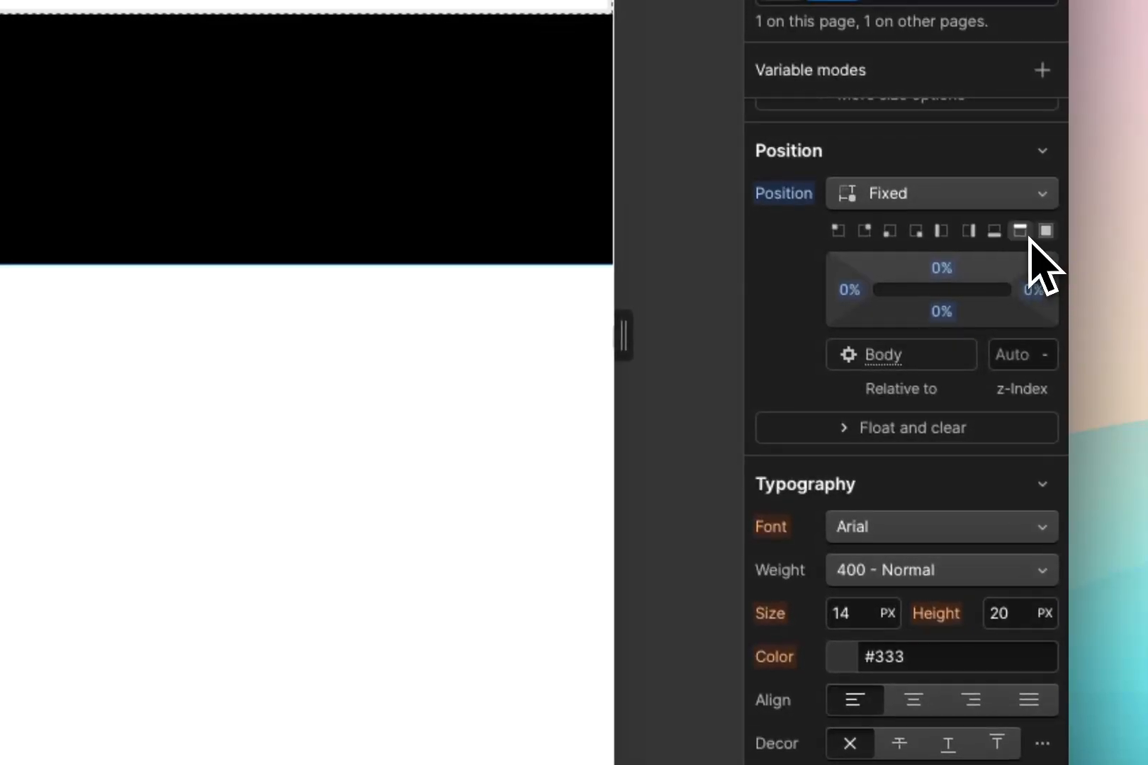
left_click(1020, 230)
left_click(994, 230)
left_click(1020, 231)
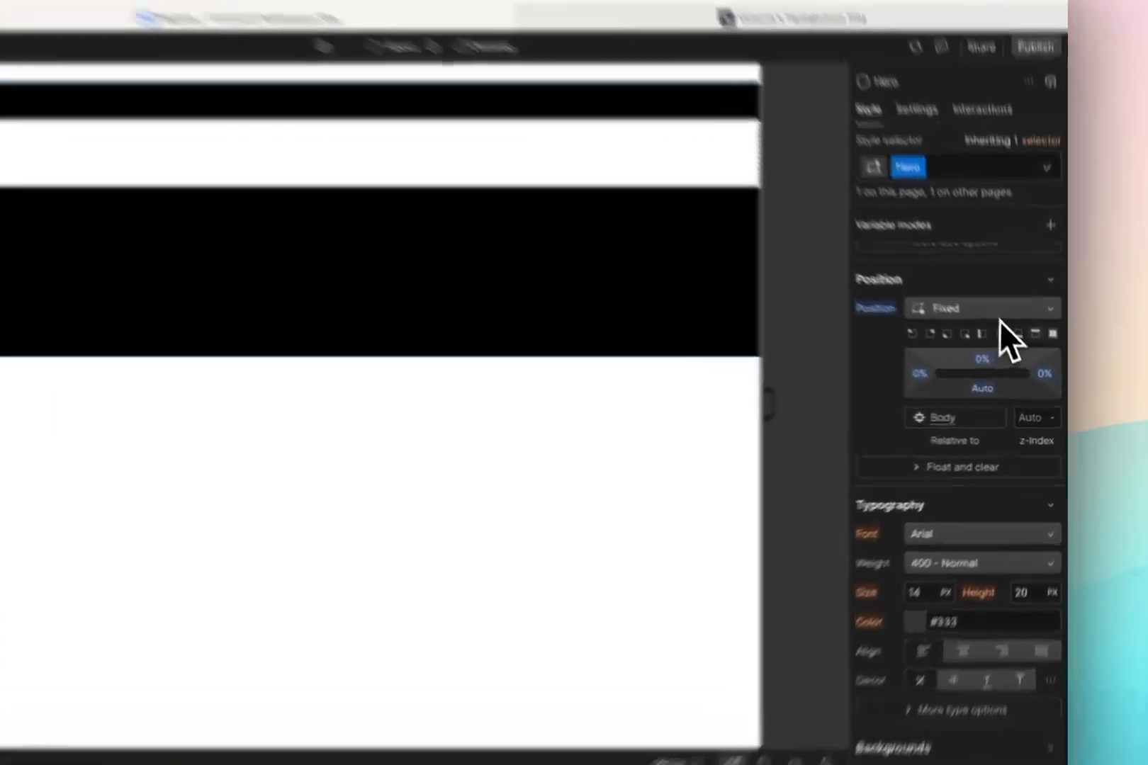
left_click(1020, 340)
left_click(958, 290)
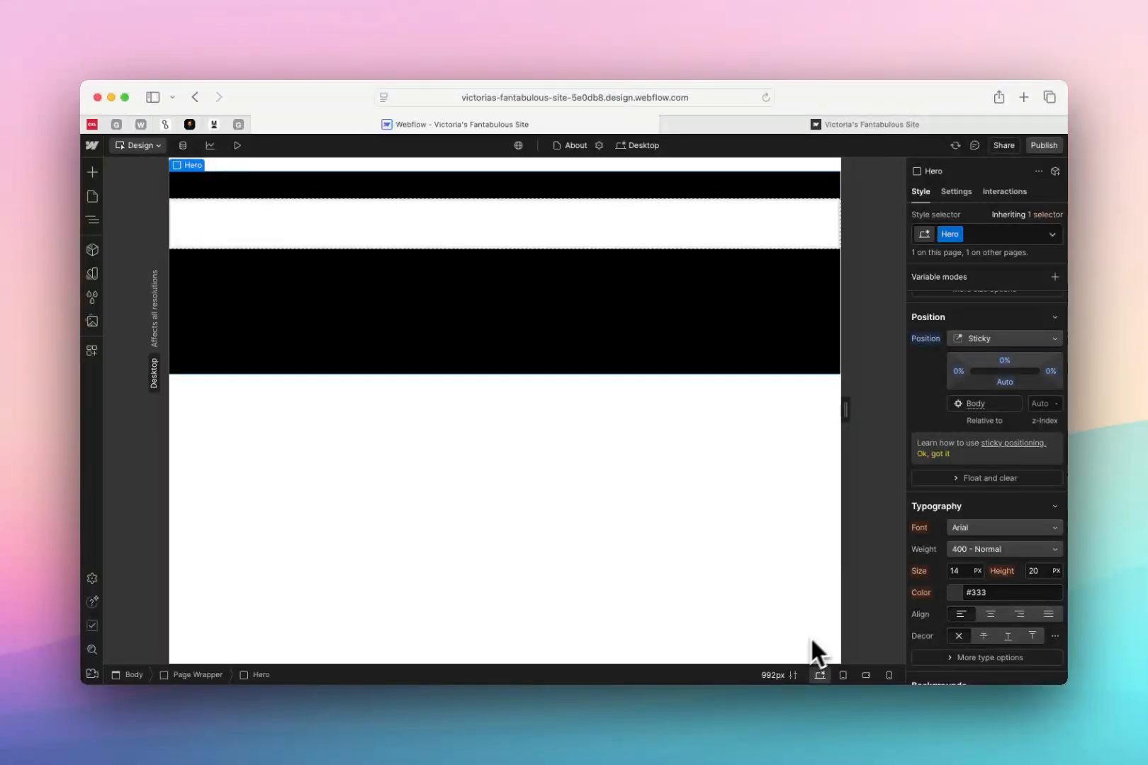
Examine the Hero's font weight choices and the units offered for its text size and line height
scroll(949, 496, "down", 5)
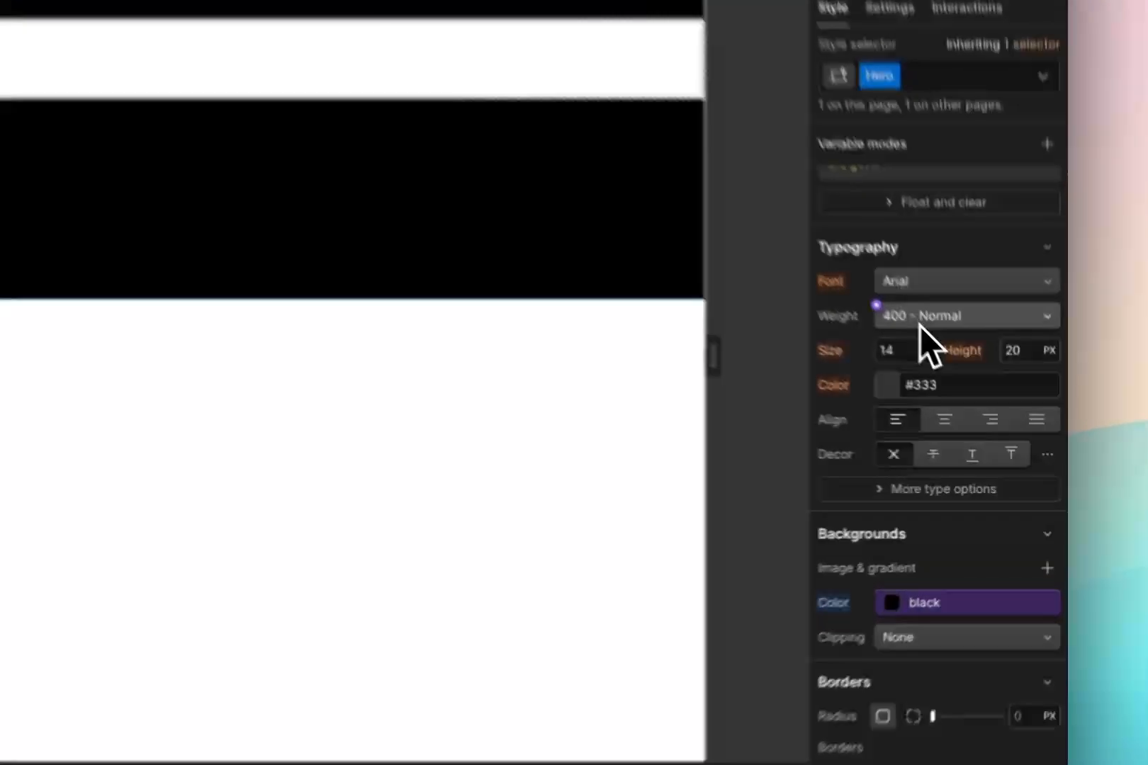
left_click(977, 388)
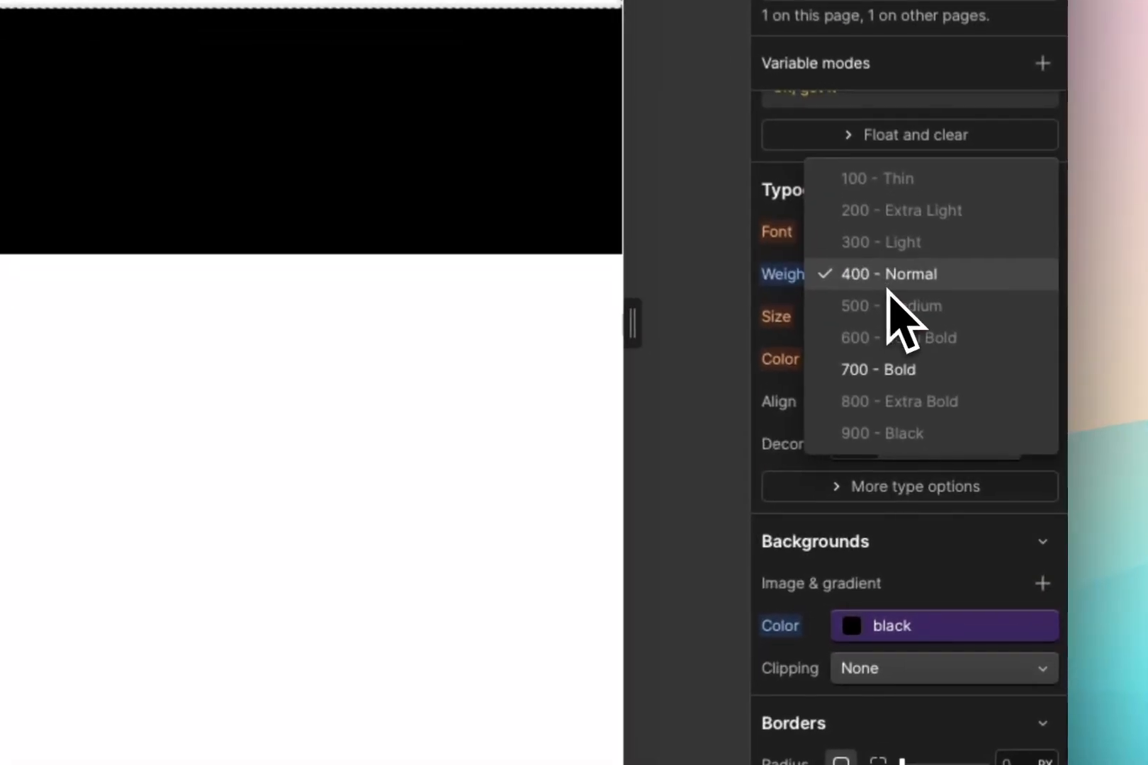
left_click(787, 301)
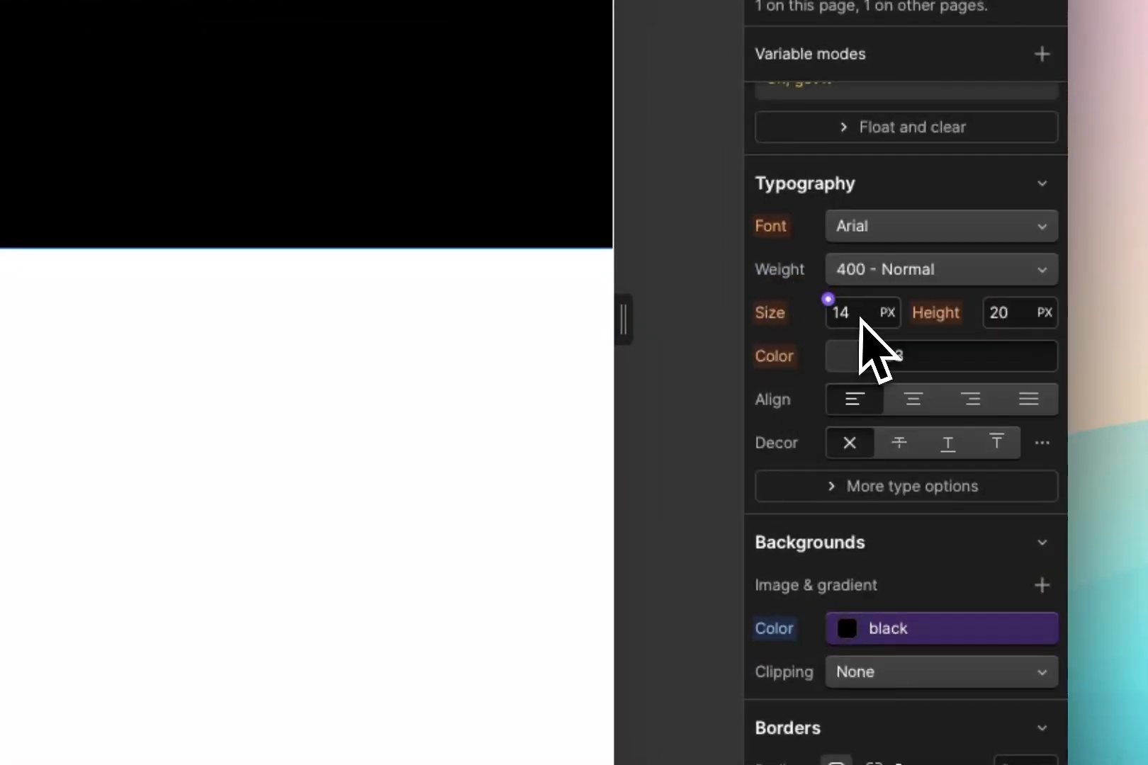
left_click(856, 314)
left_click(890, 314)
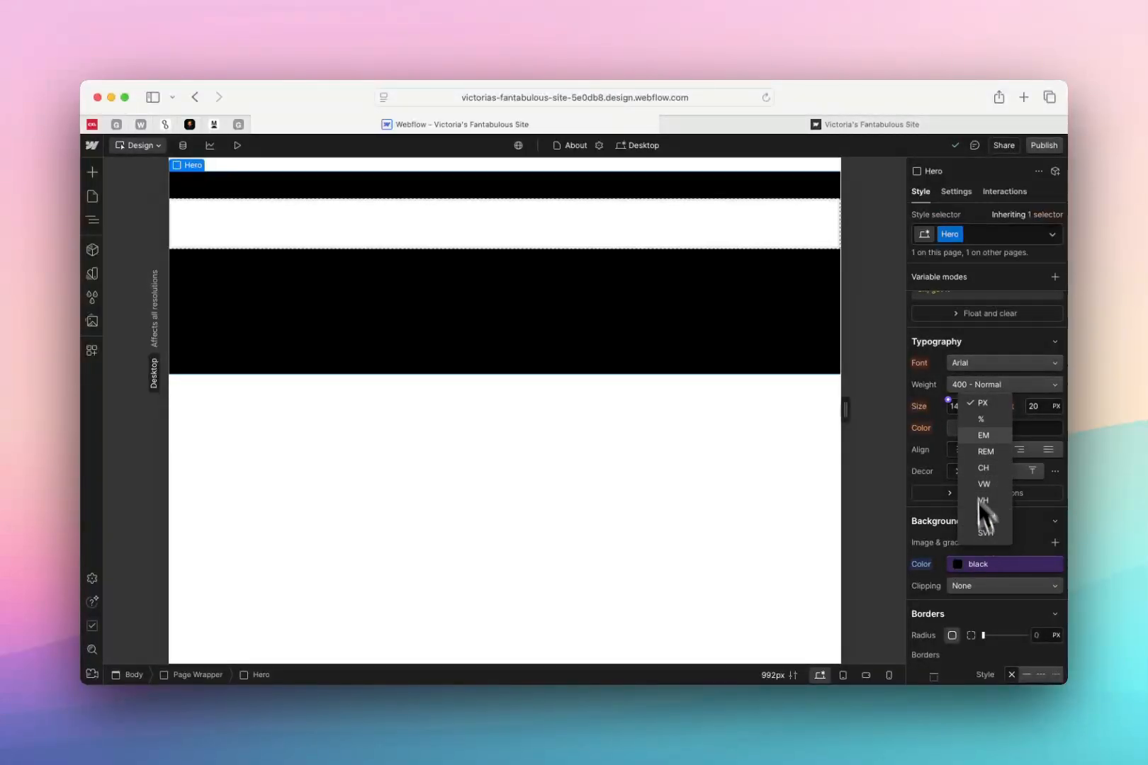
left_click(941, 413)
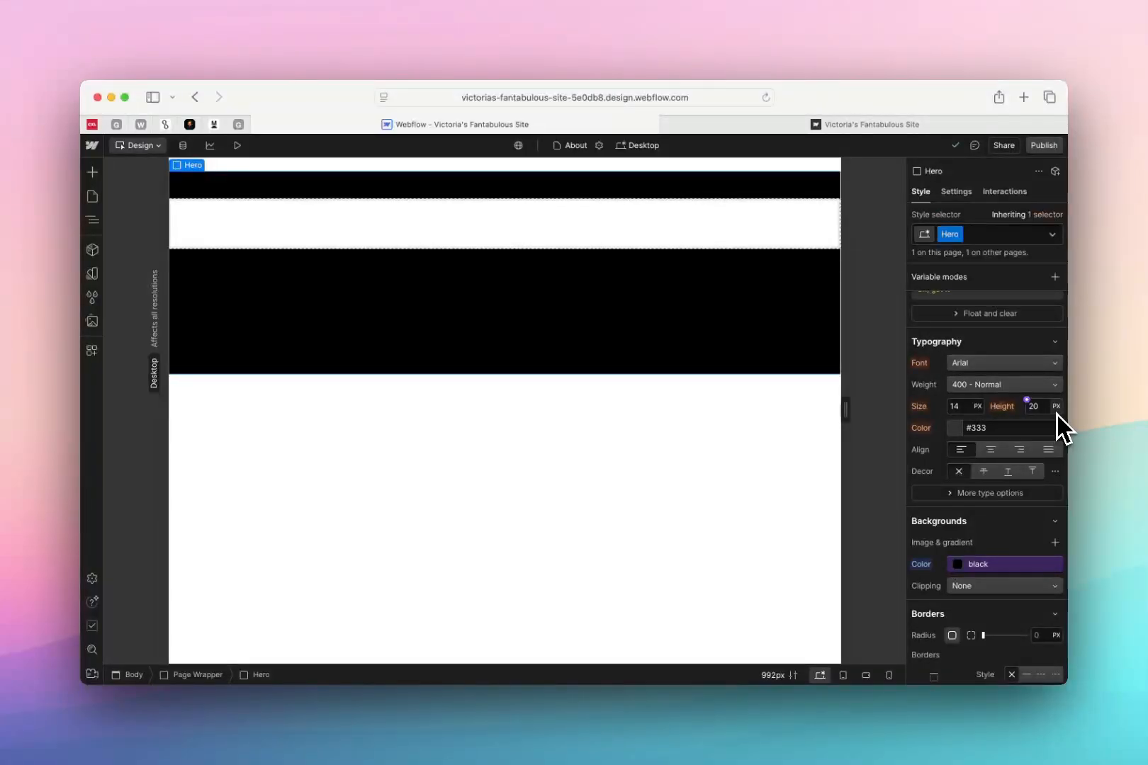
left_click(1056, 411)
left_click(999, 407)
Expand the Hero's additional type options and examine letter spacing, capitalization, wrapping, truncation and text stroke settings
scroll(999, 407, "down", 2)
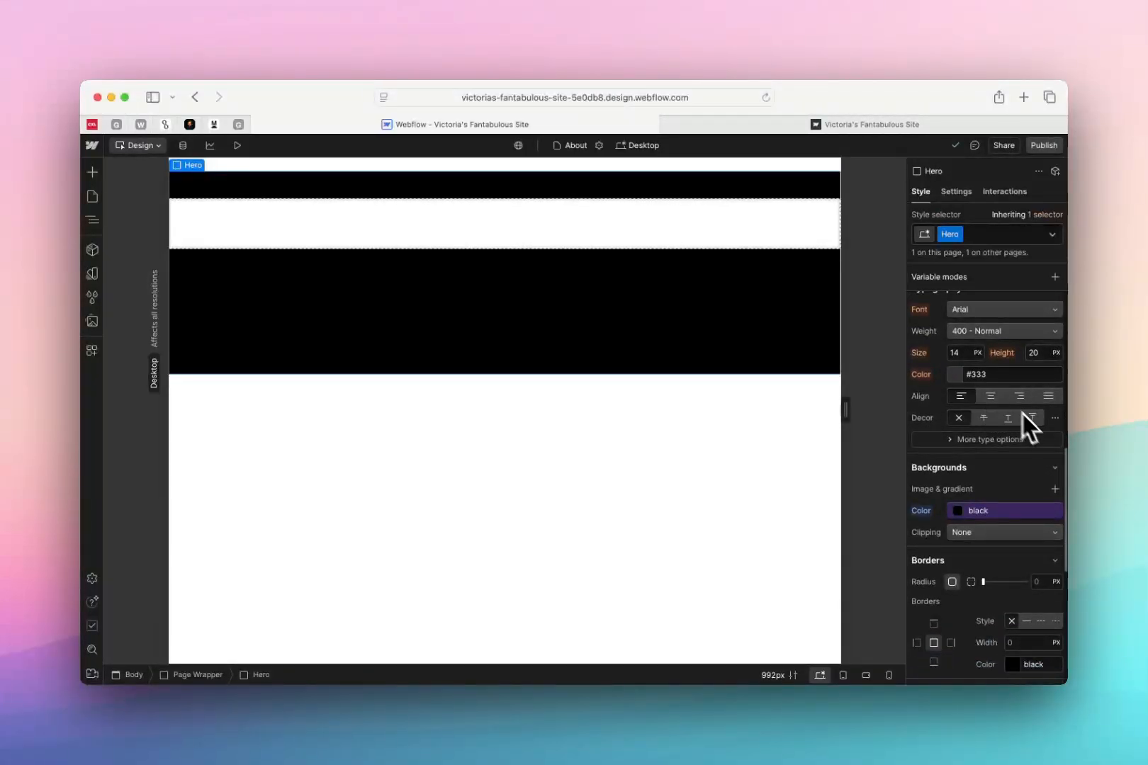
left_click(956, 442)
scroll(978, 475, "down", 3)
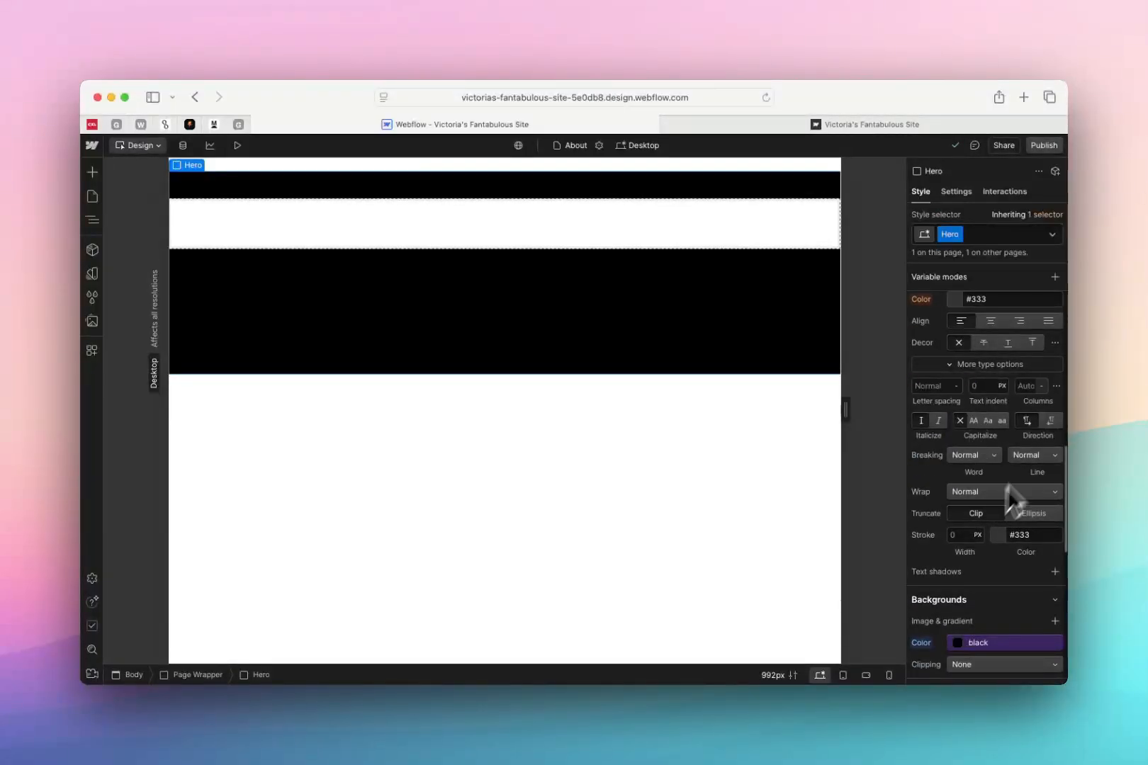
scroll(989, 496, "down", 4)
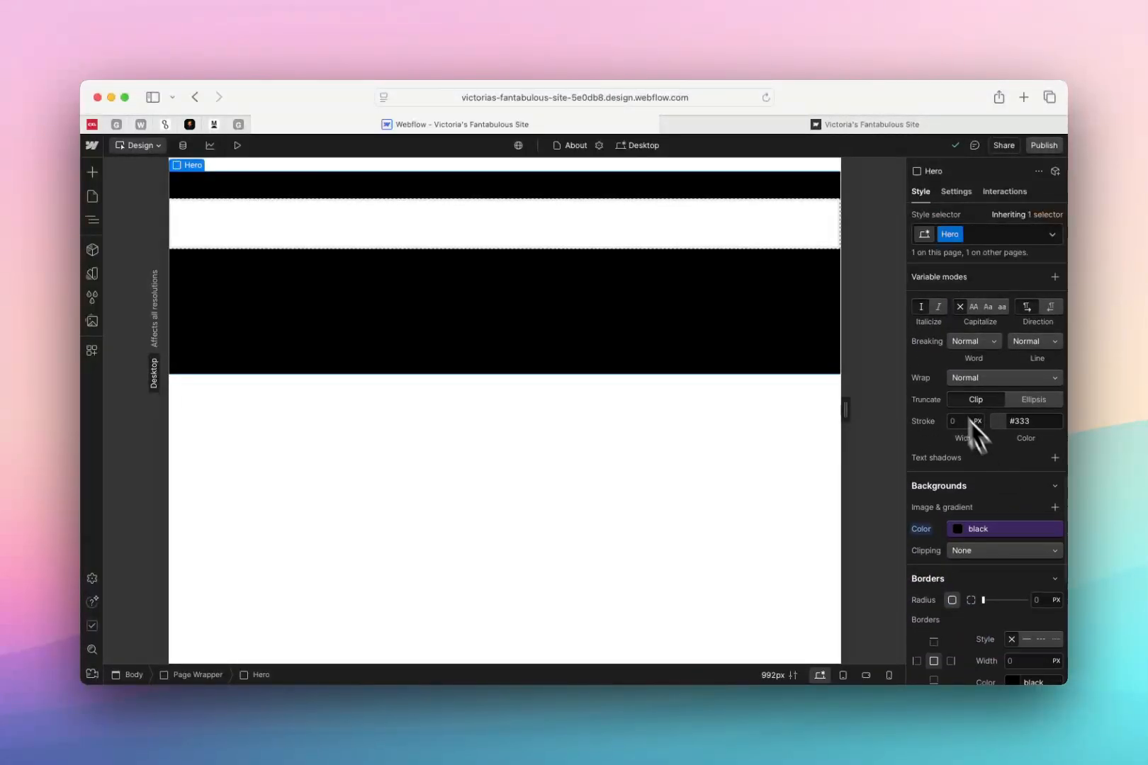
scroll(950, 419, "down", 5)
Examine the Hero's background color settings, including the connectable color variables and the editor for the black variable
left_click(955, 358)
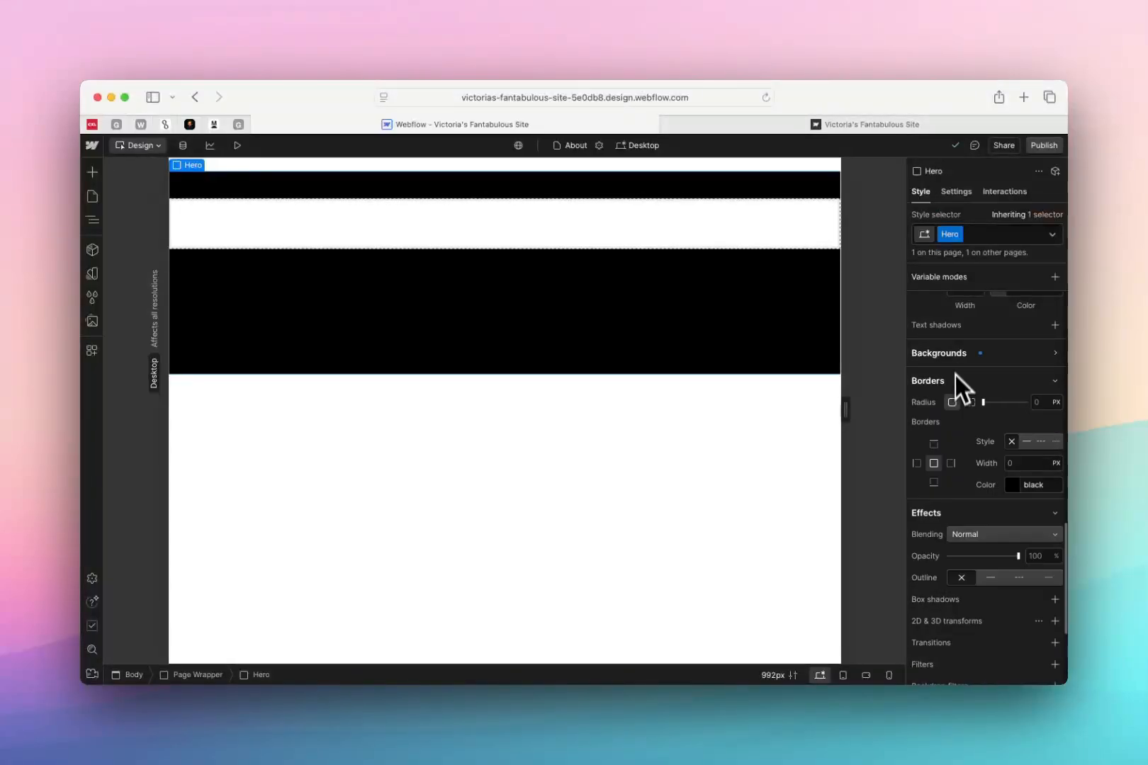
left_click(1051, 355)
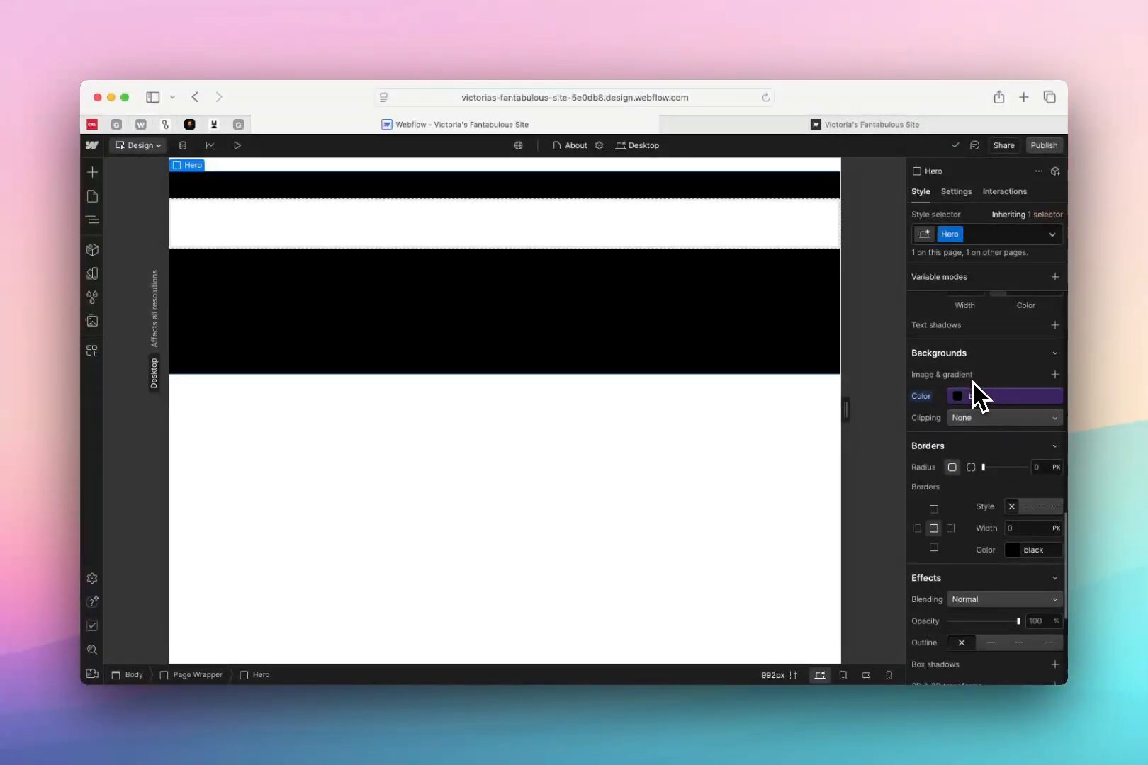
left_click(956, 398)
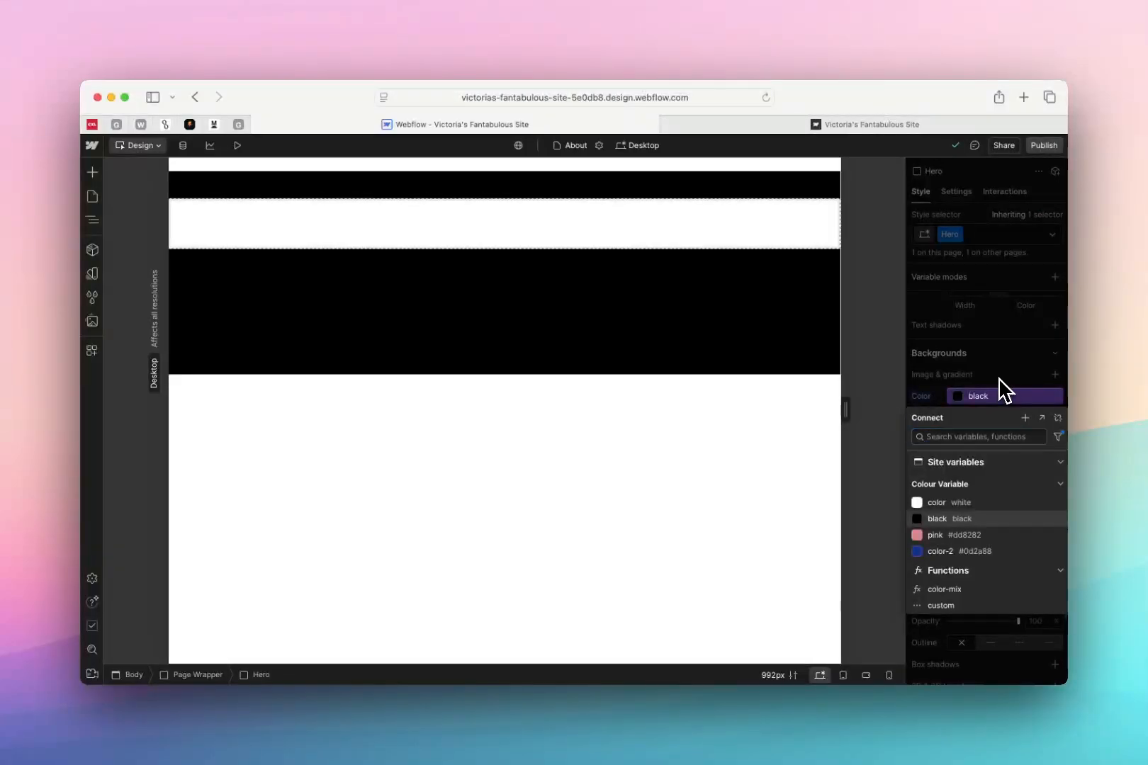
left_click(998, 395)
left_click(1053, 398)
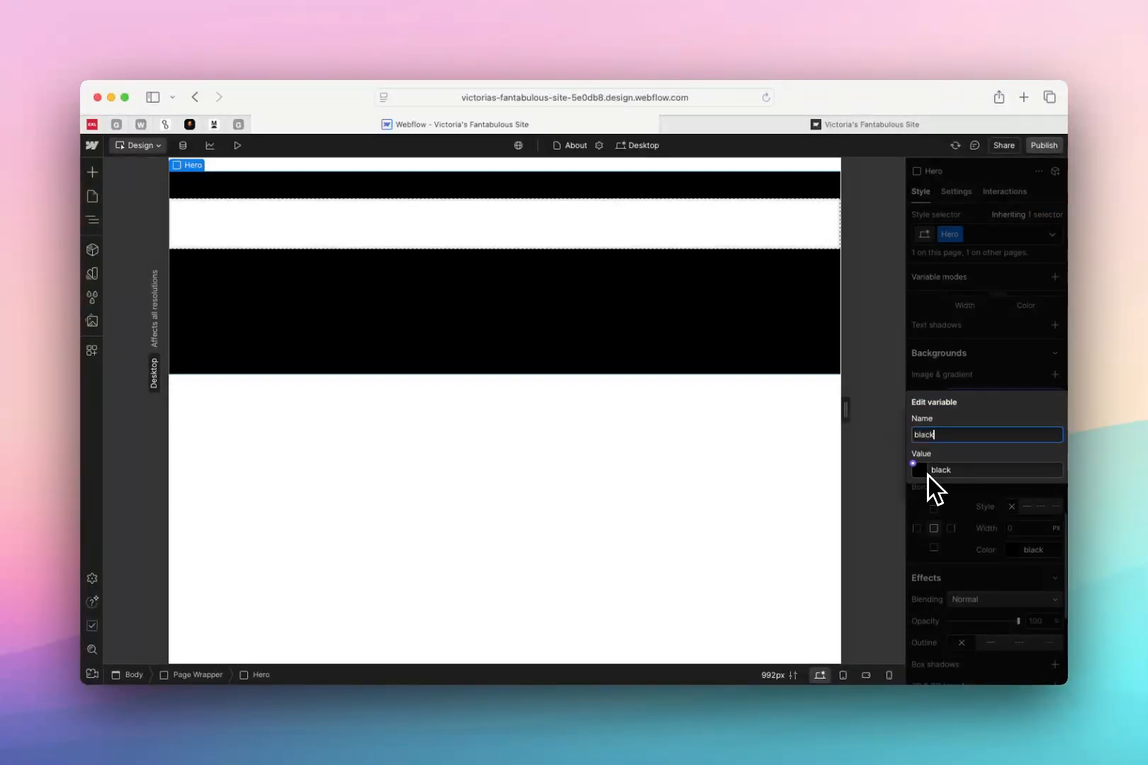
left_click(979, 386)
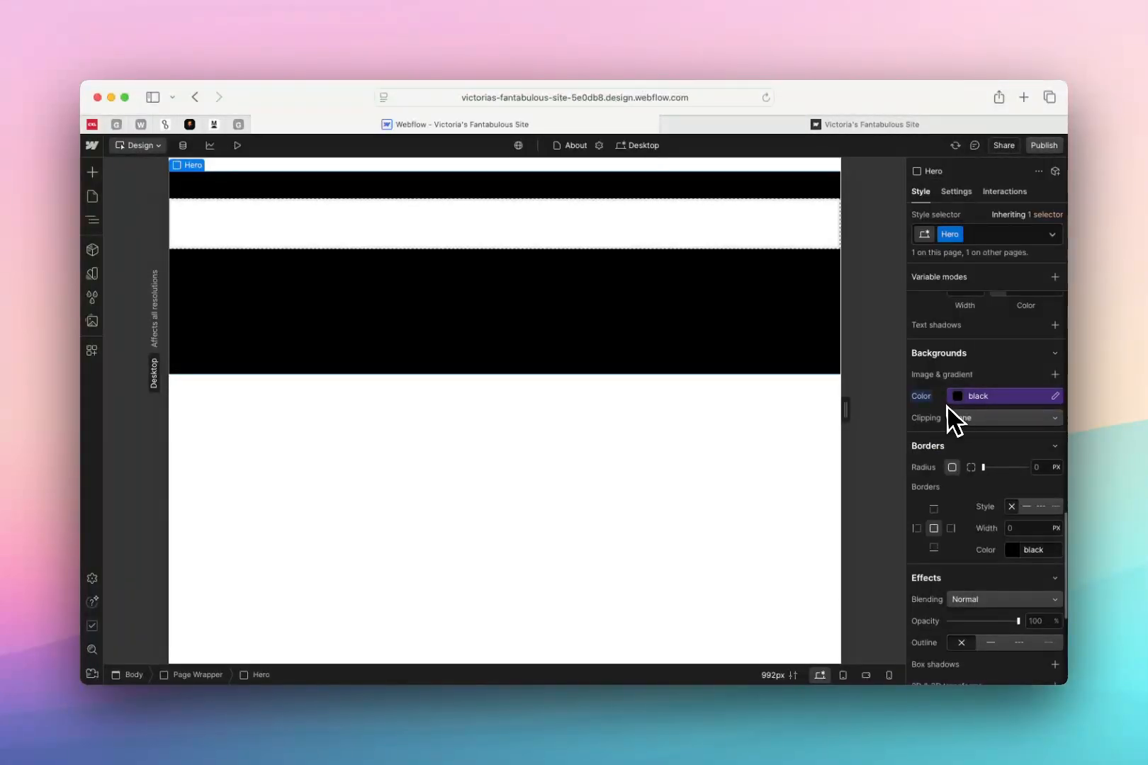
Add a background layer to the Hero, try the image, linear gradient and radial gradient types, and make it an rgba(0, 0, 0, 0.5) color overlay
left_click(1053, 377)
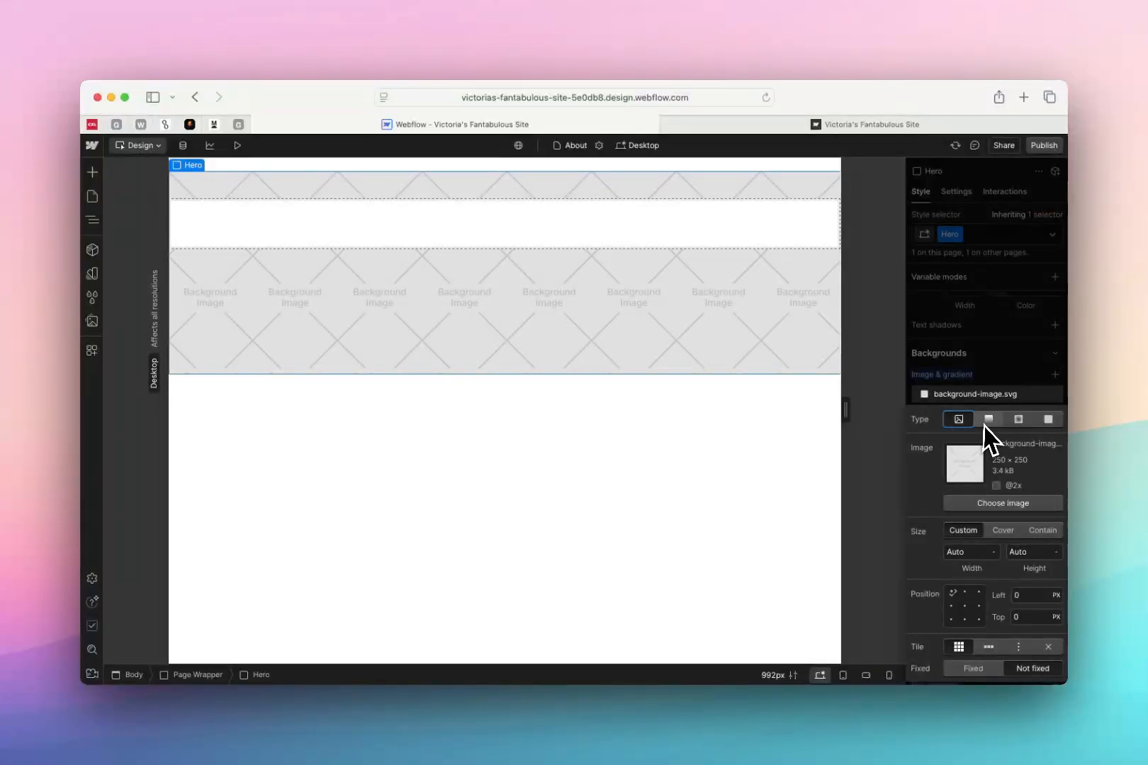
left_click(991, 504)
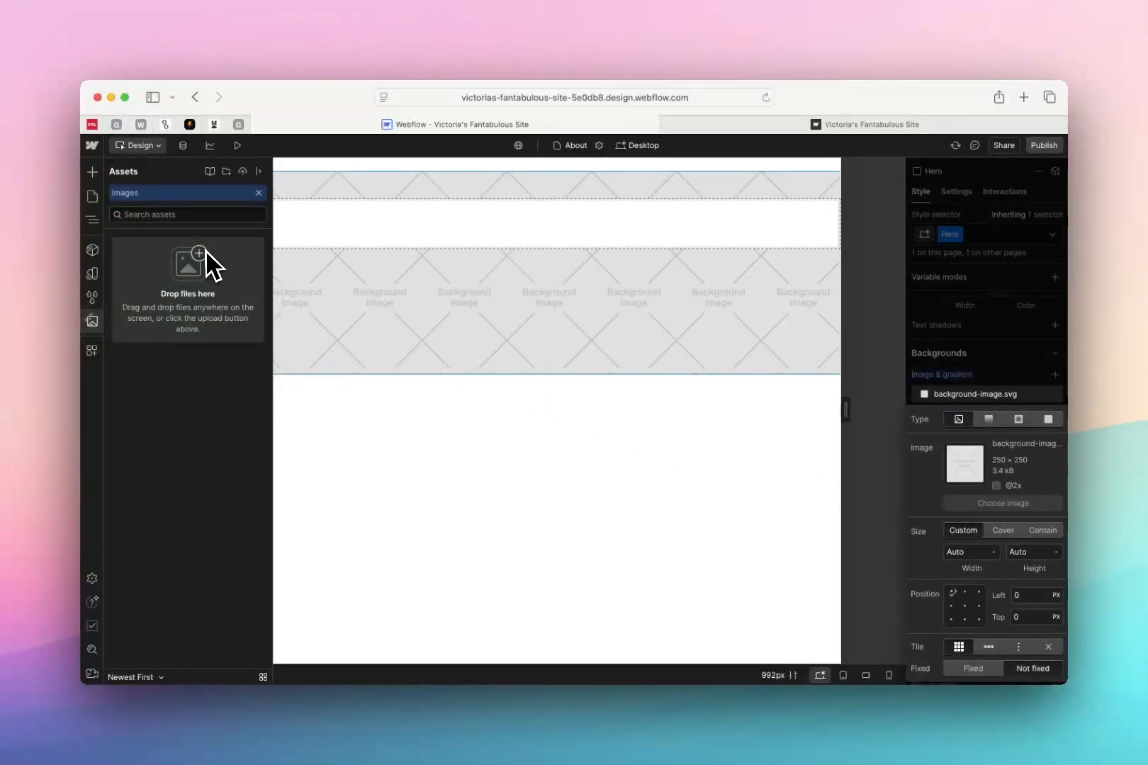
left_click(989, 420)
left_click(1018, 420)
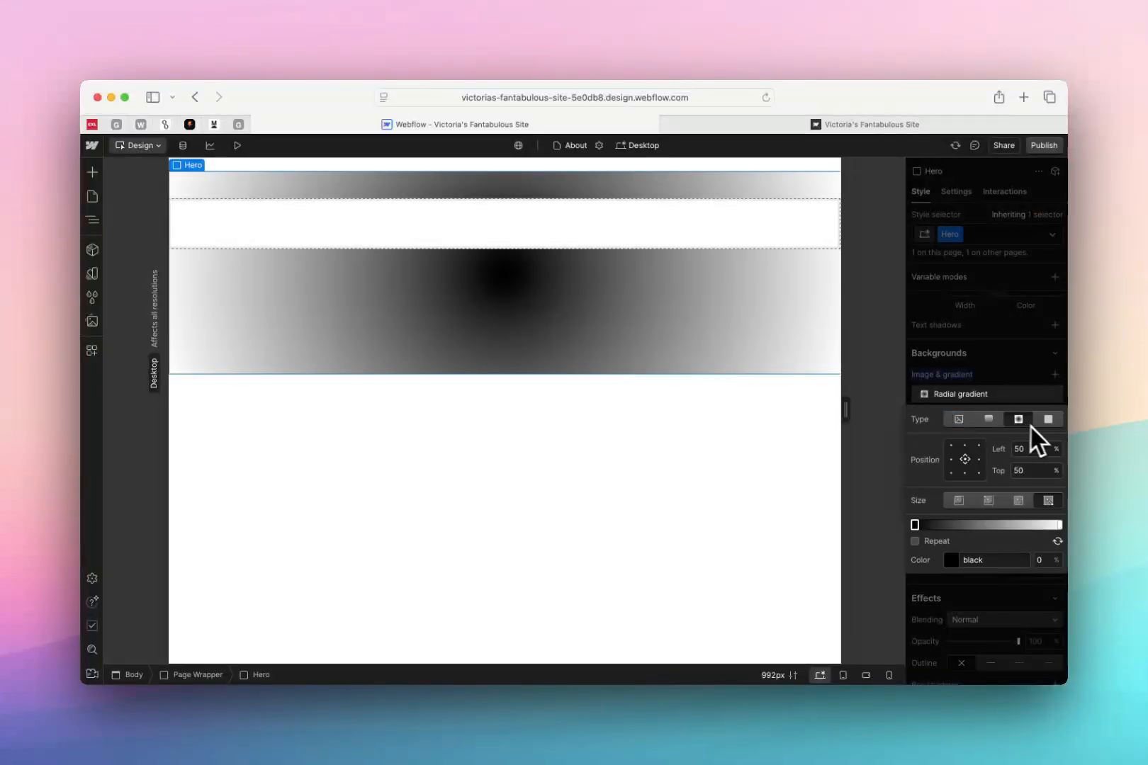
left_click(1048, 421)
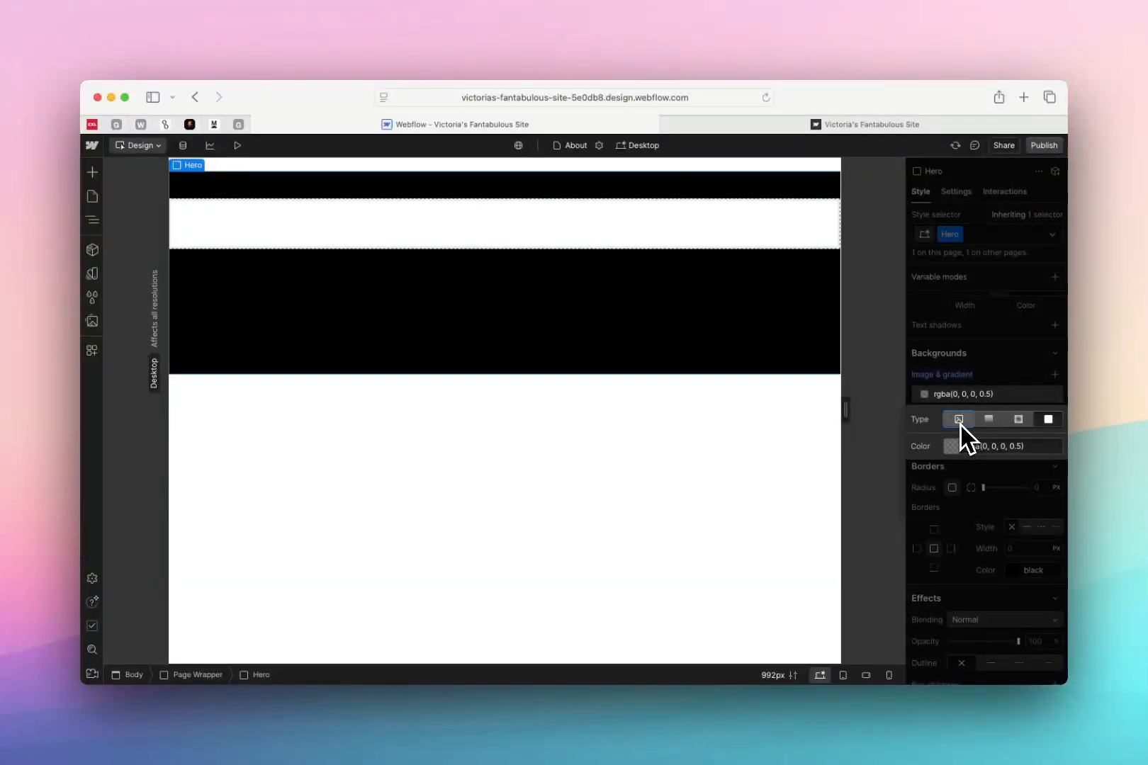
left_click(1051, 387)
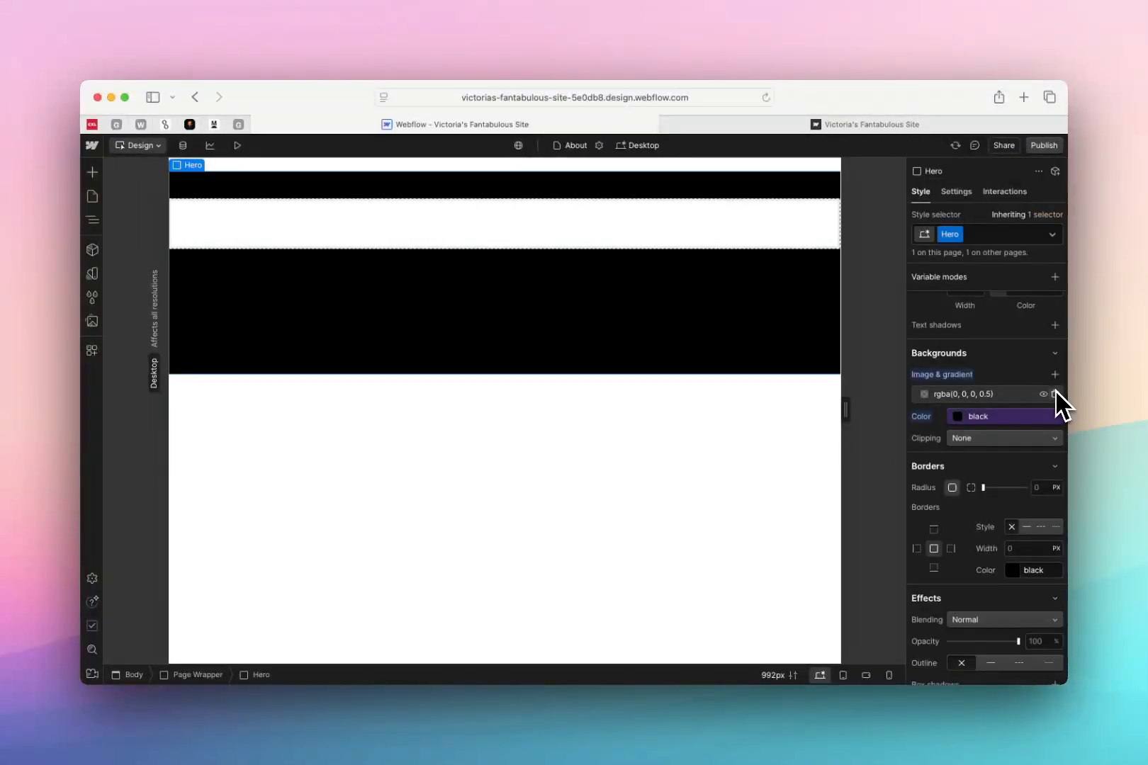
Set the Hero's border radius to 100 px, and give its top-left corner an individual radius of 20 px
scroll(1054, 390, "down", 3)
left_click_drag(984, 371, 1058, 372)
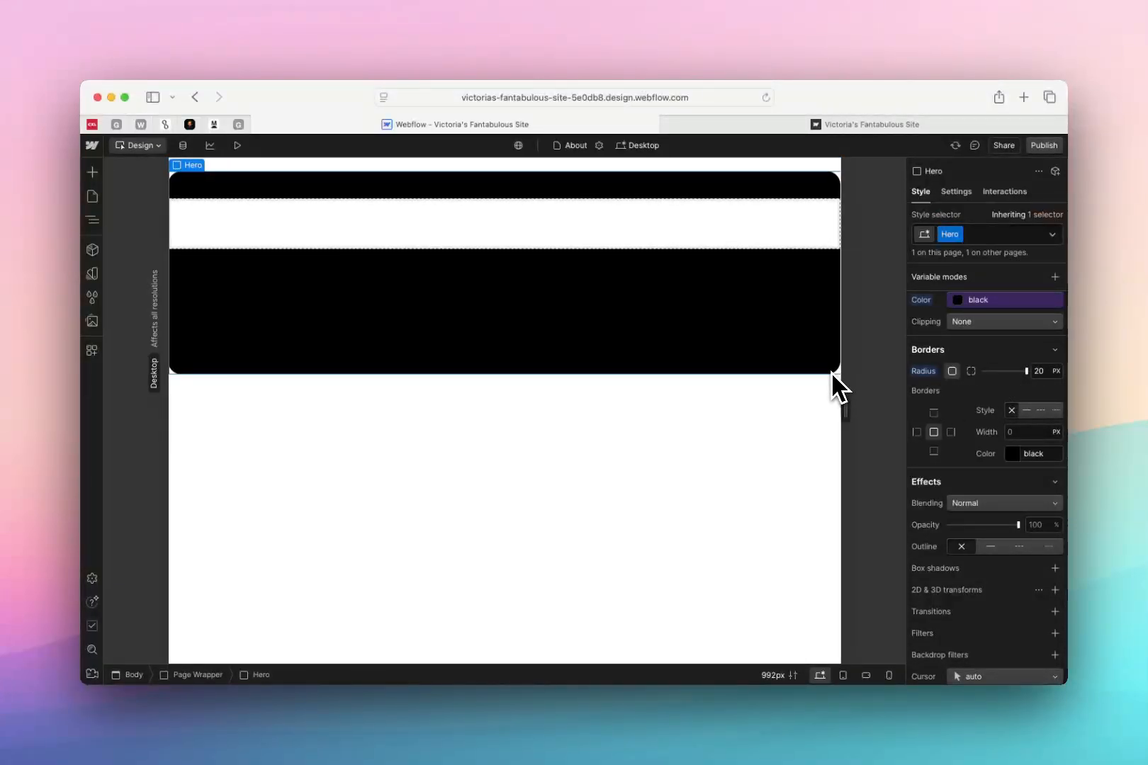
left_click(1040, 371)
type("100")
left_click(971, 373)
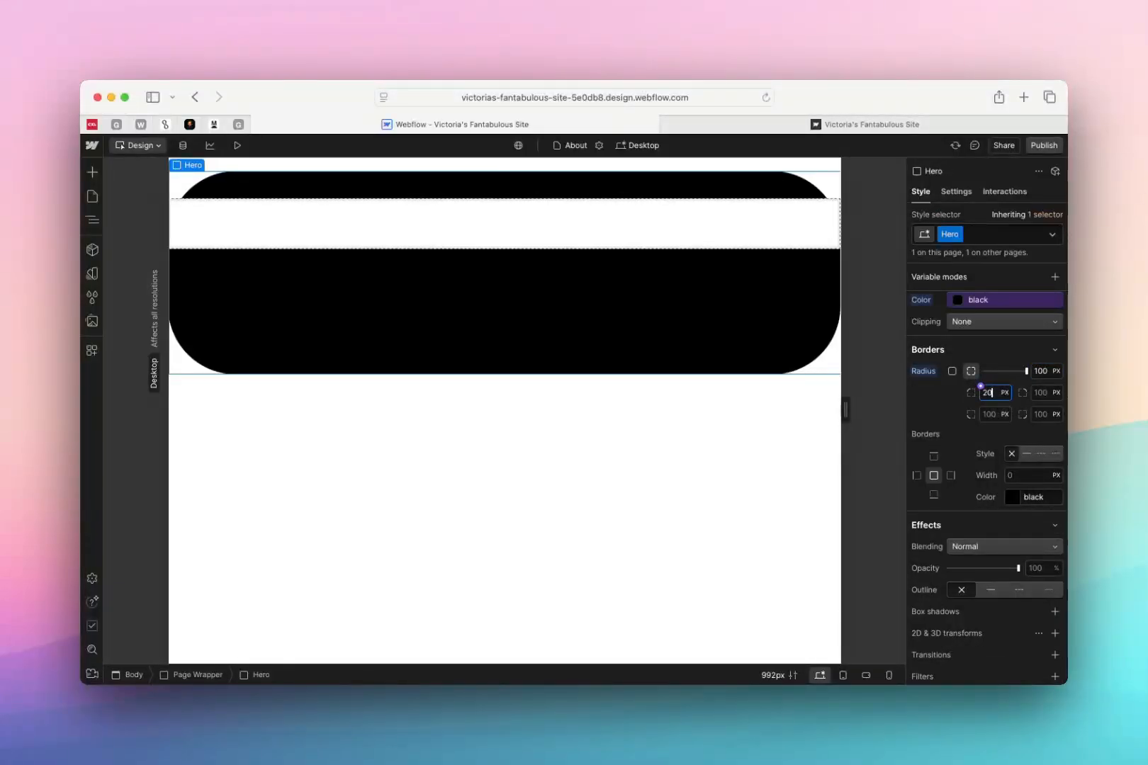
key("Return")
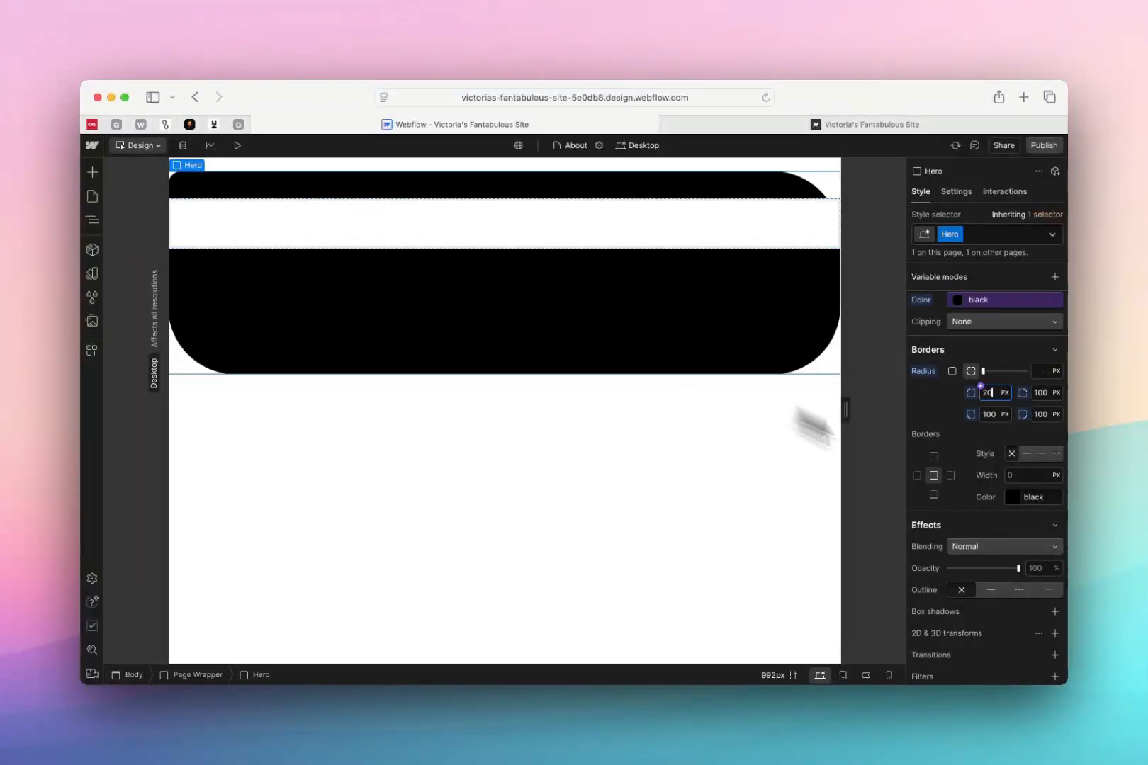
Give the Hero a solid 4 px border on all sides and connect its color to the pink variable
scroll(1020, 446, "down", 4)
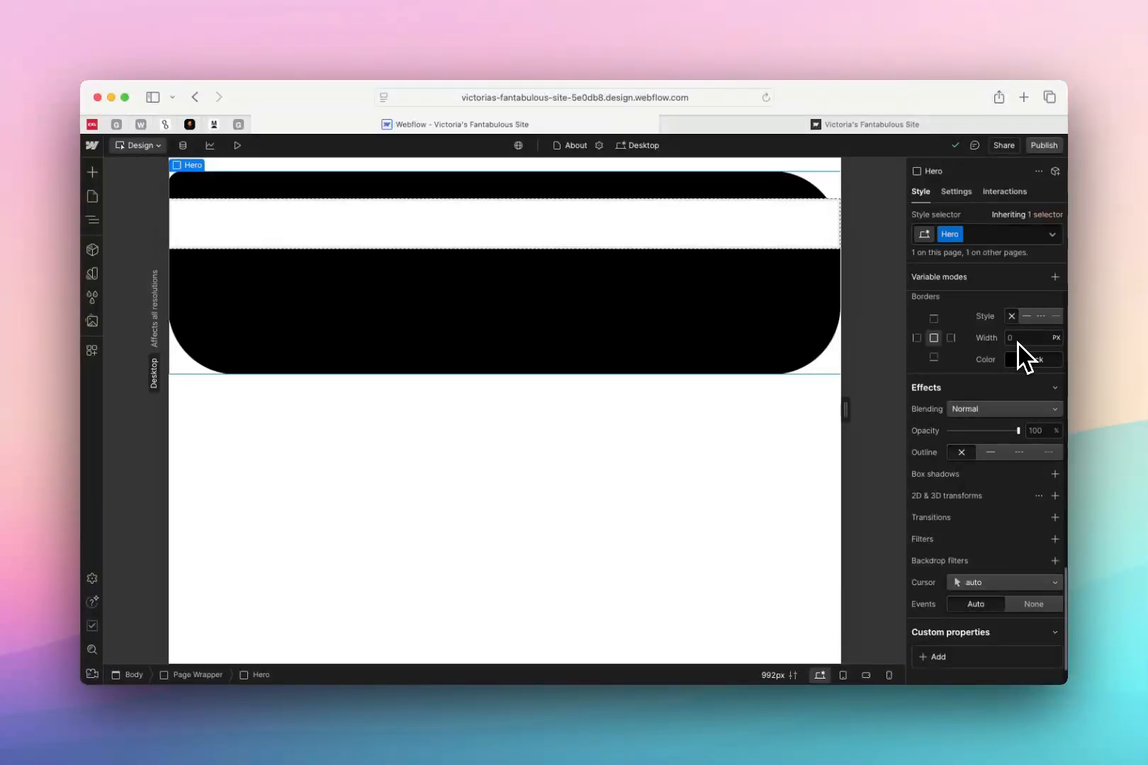
left_click(1021, 339)
type("4")
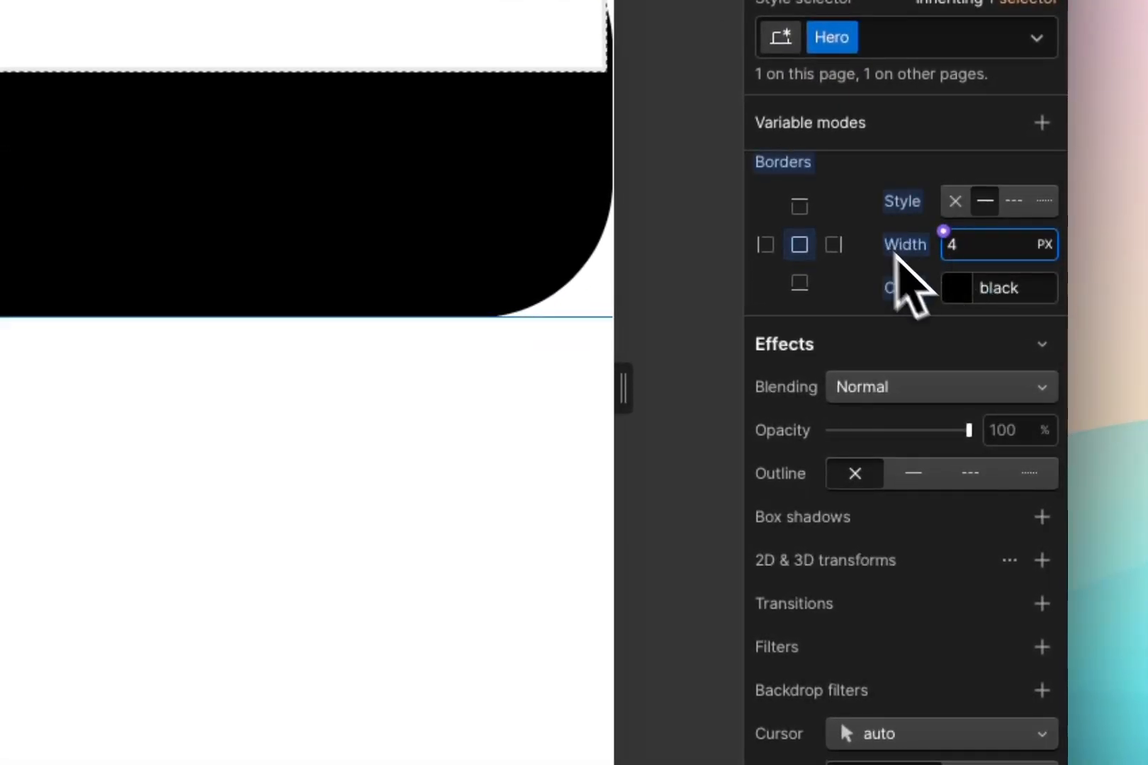
left_click(944, 274)
left_click(826, 562)
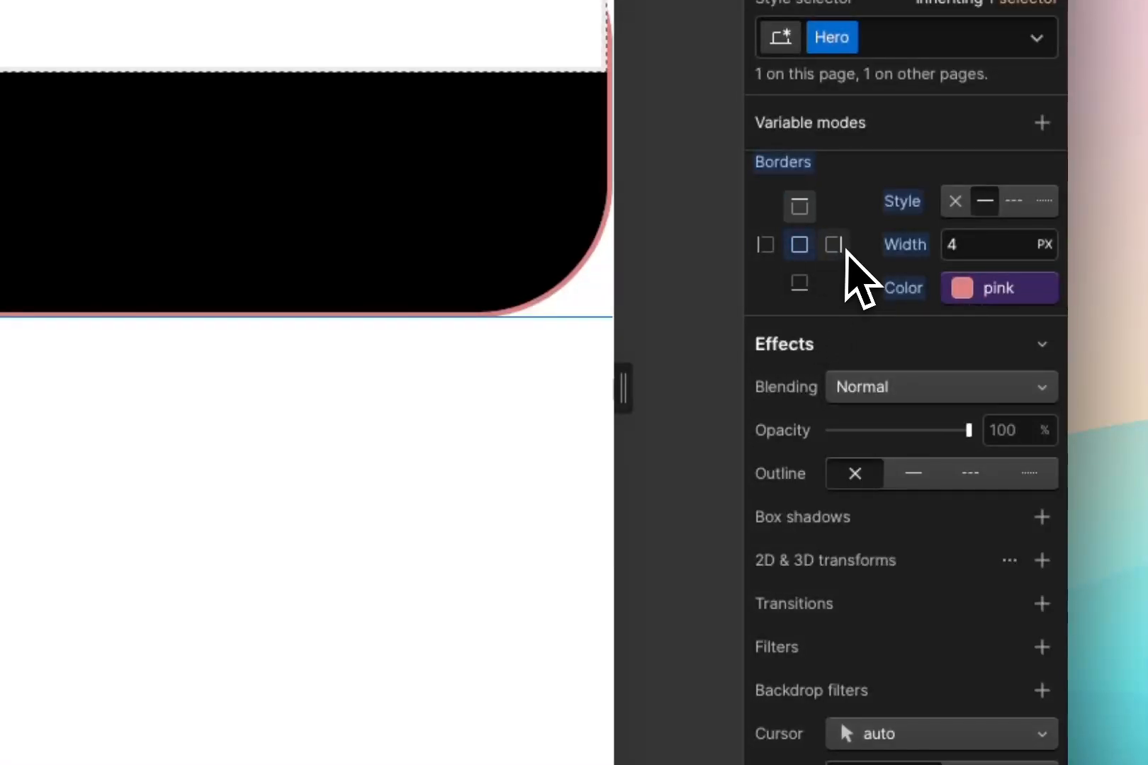
Connect the Hero's right border color to the color-2 variable and make that side dashed
left_click(962, 292)
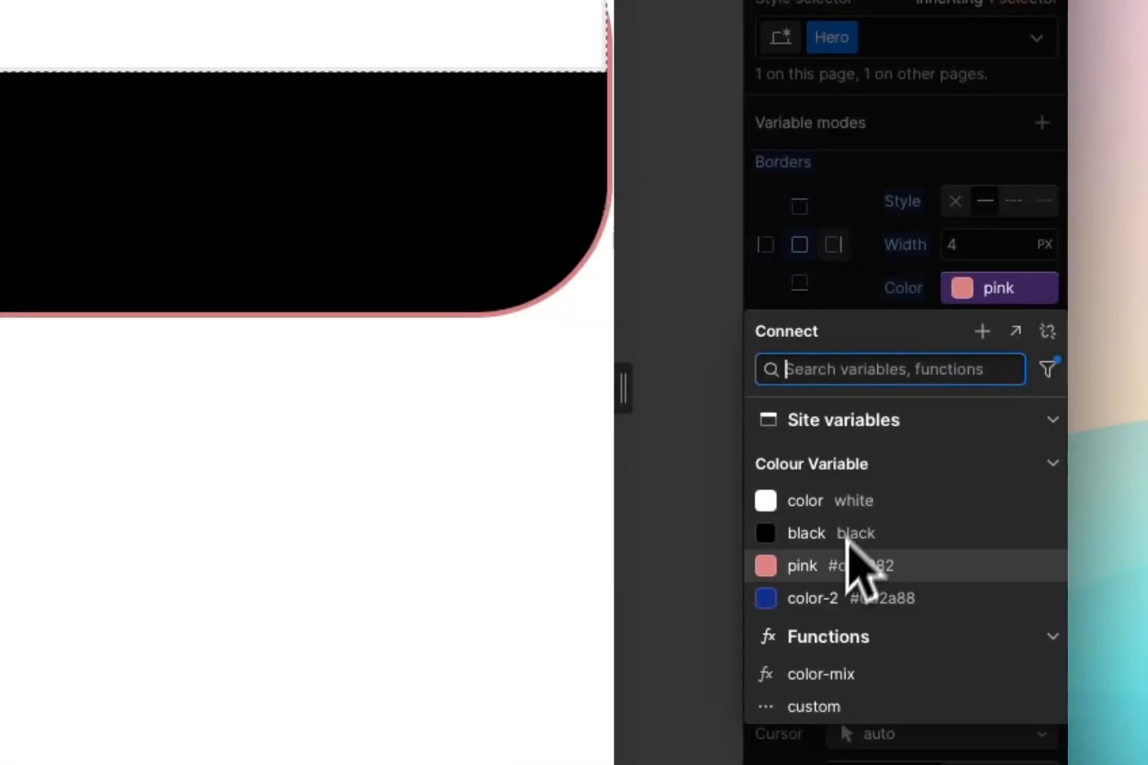
left_click(836, 599)
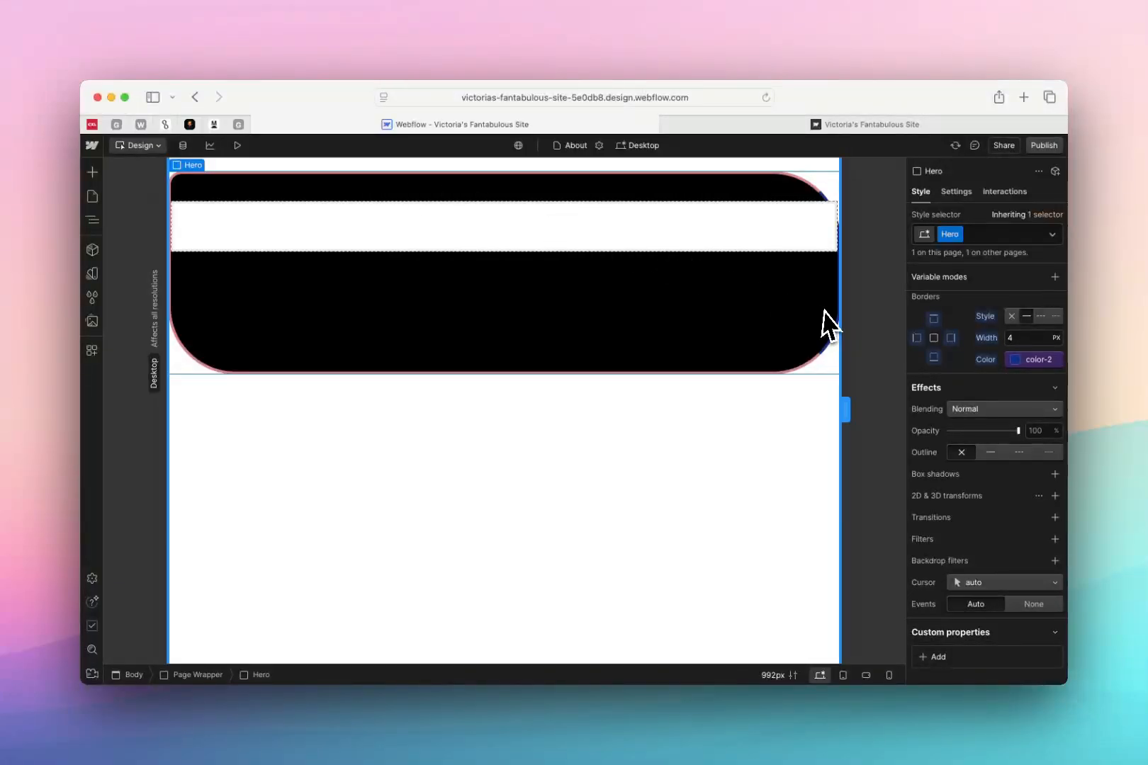
left_click(1041, 316)
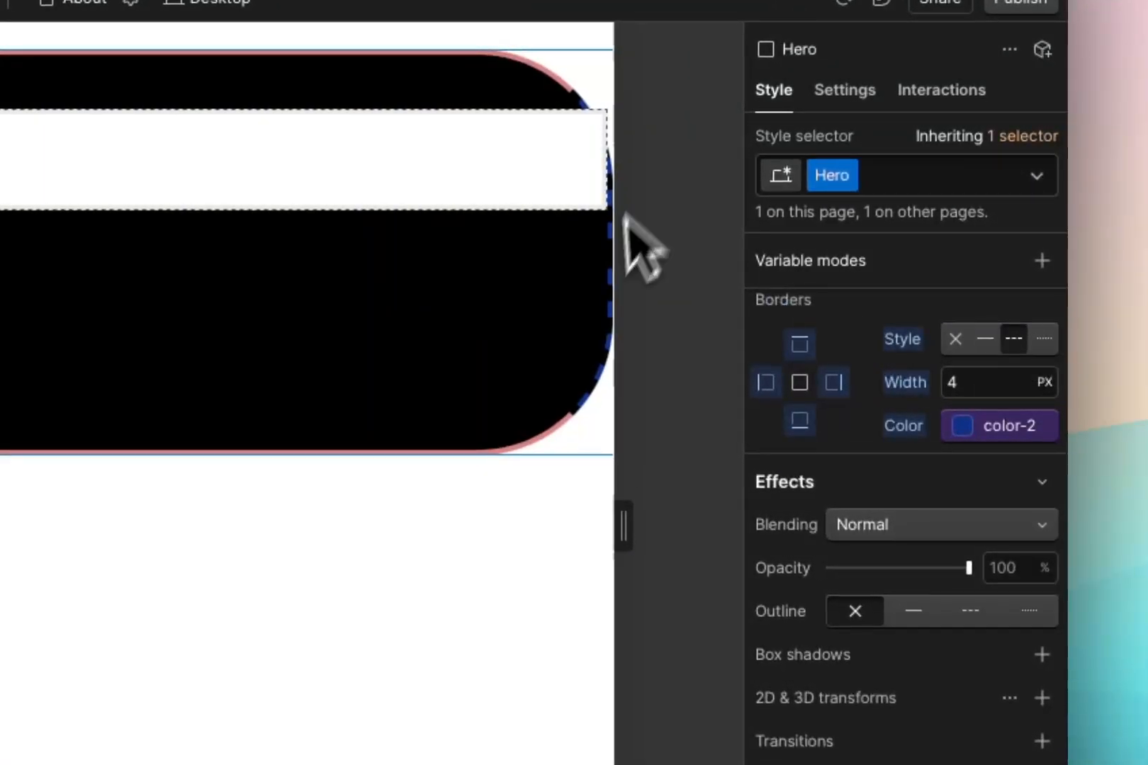
Try the dotted style on the Hero's right border and set that side's border style to none
left_click(1040, 340)
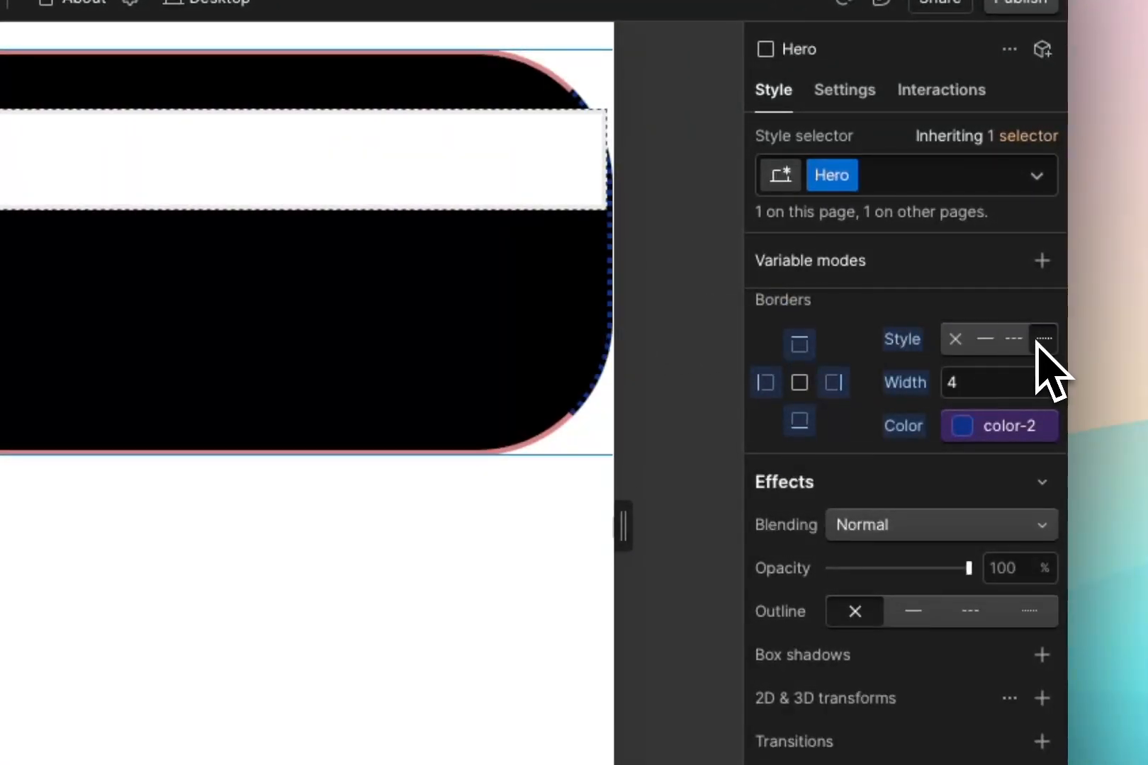
left_click(954, 342)
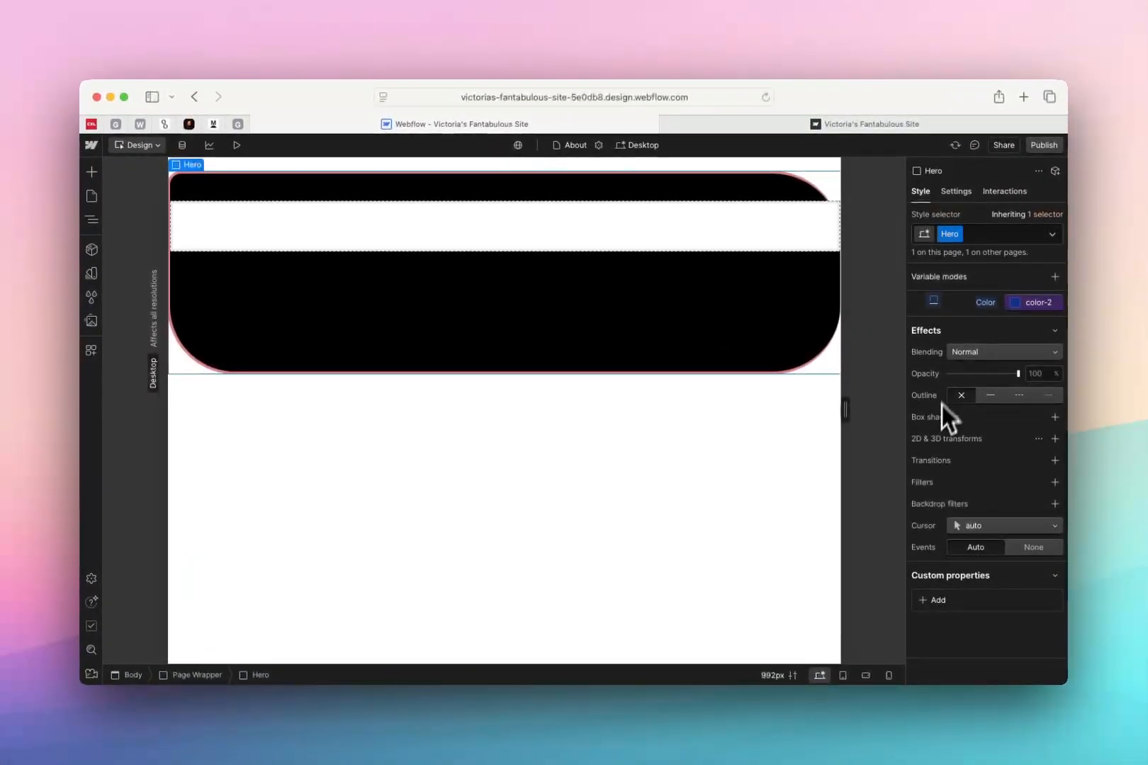
Review the Hero's blending mode options and try out its opacity control
left_click(972, 356)
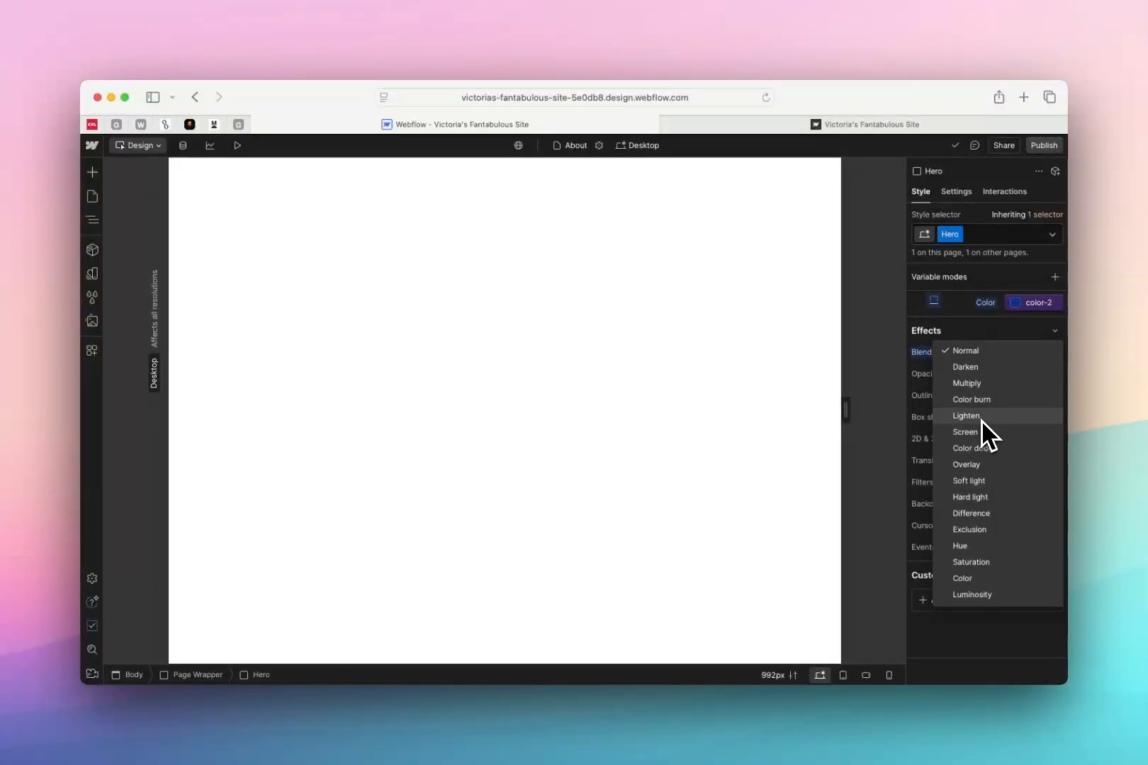
left_click(942, 354)
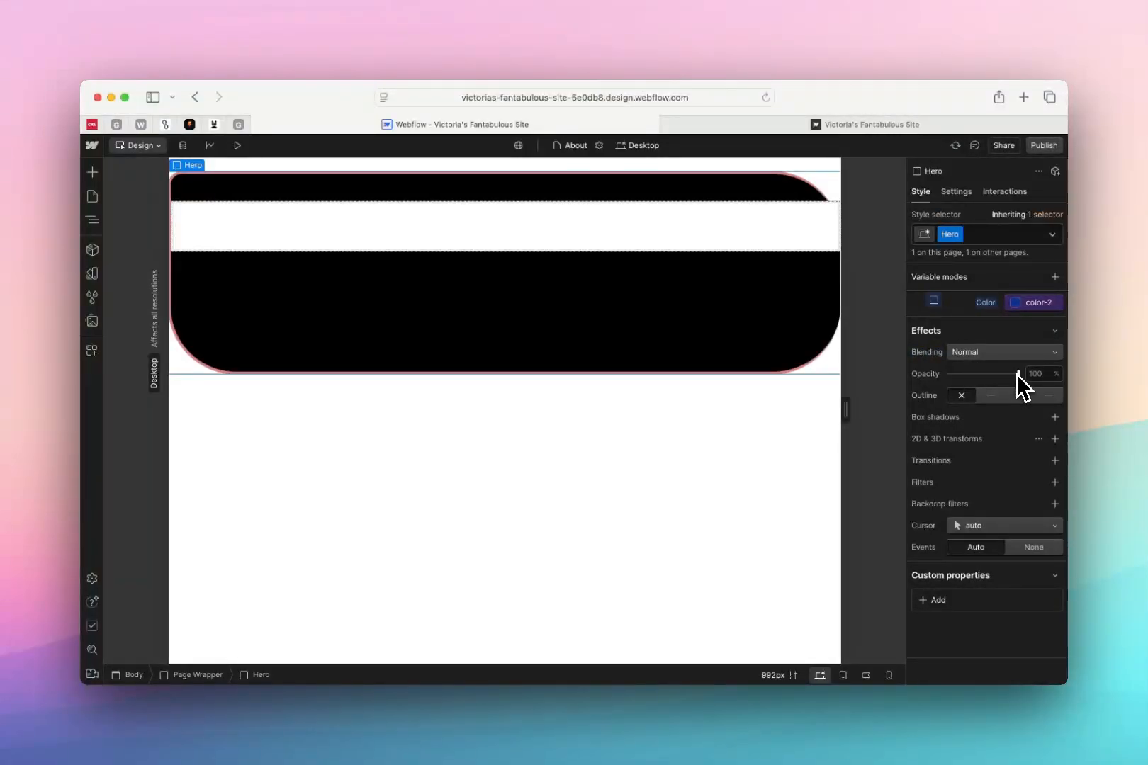
left_click_drag(1016, 374, 1041, 400)
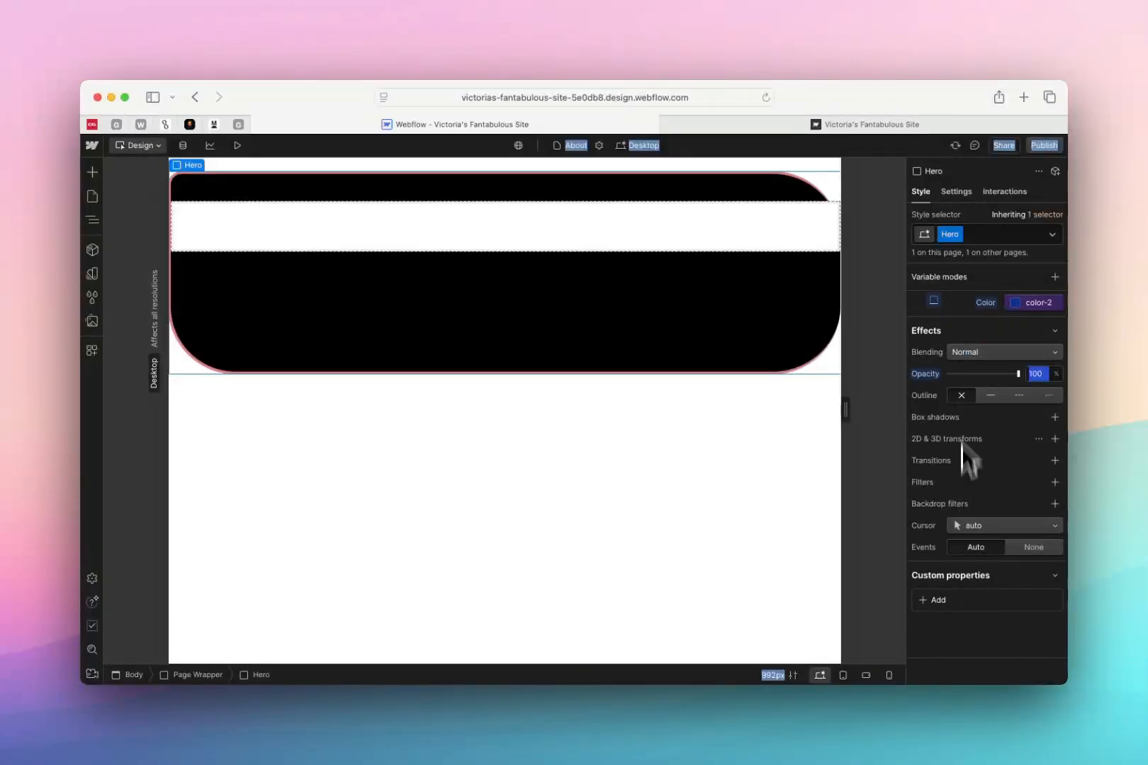
Give the Hero the ID faq in its element settings
left_click(965, 194)
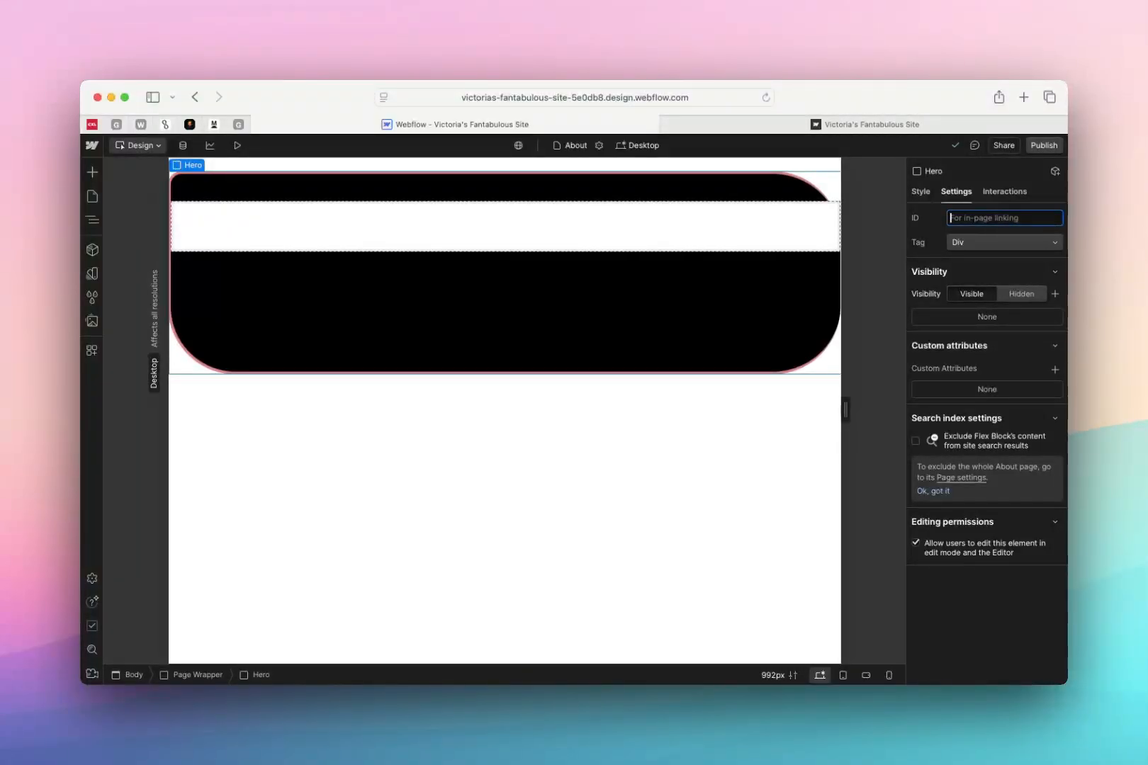
left_click(926, 218)
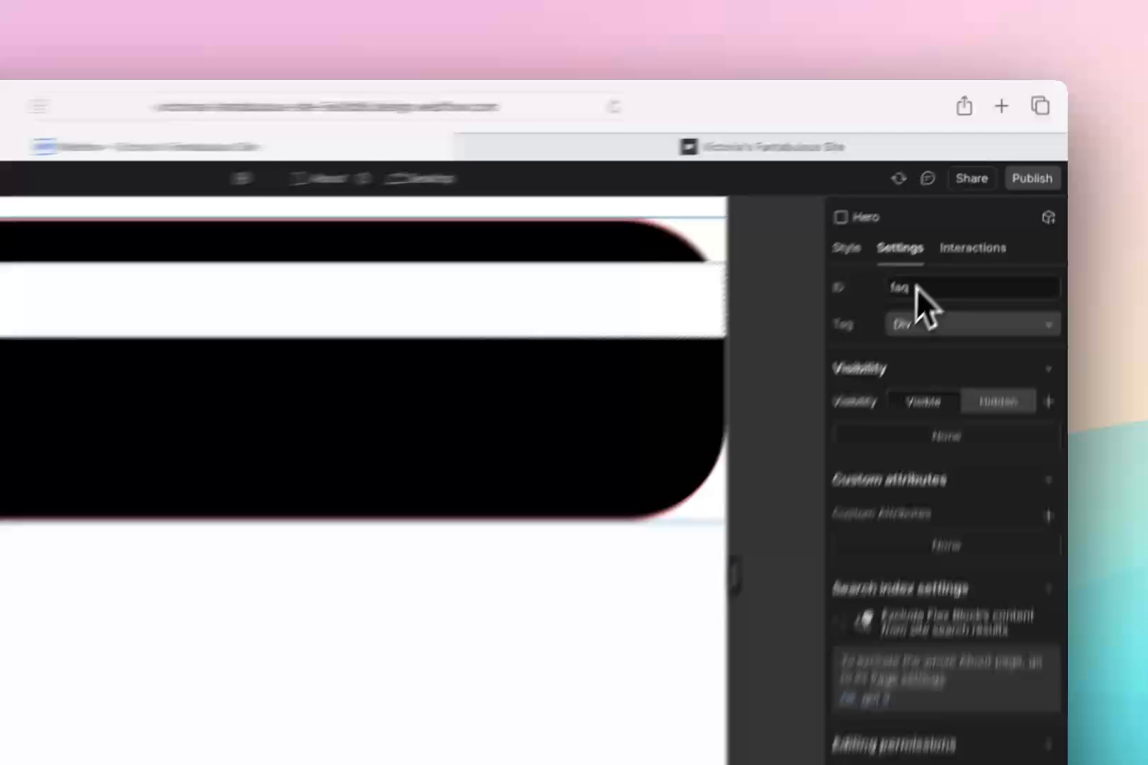
double_click(967, 221)
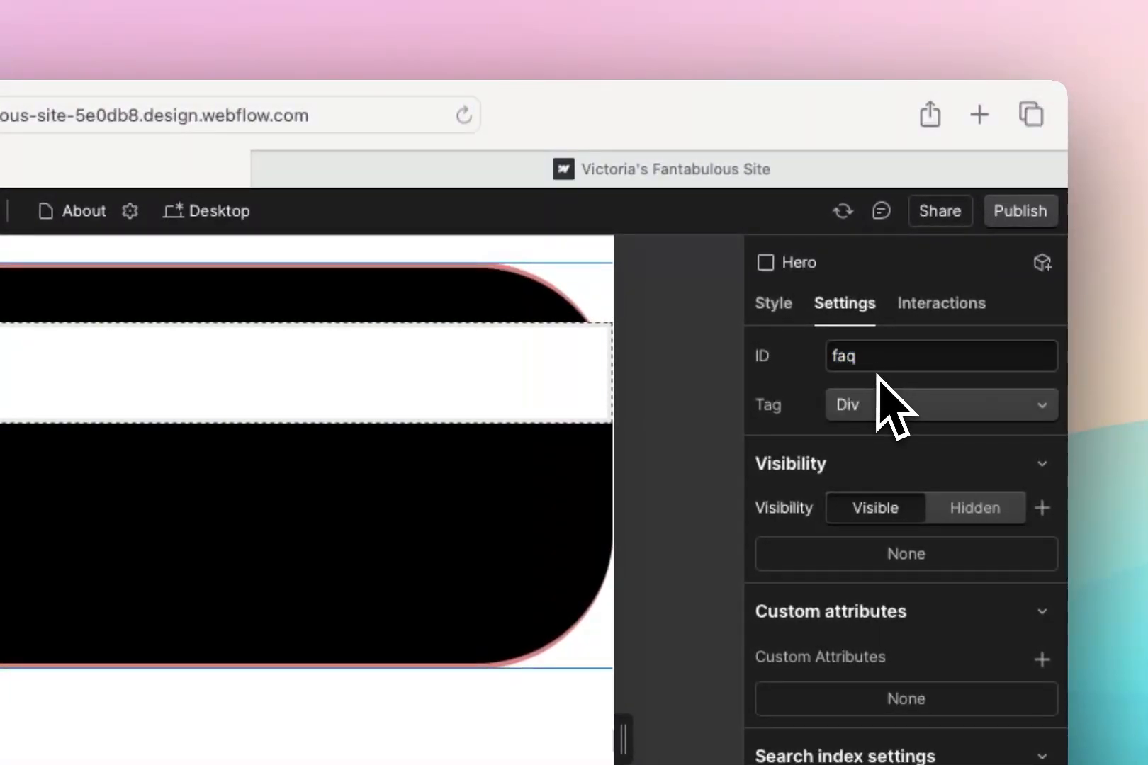
Review the HTML tag options for the Hero, and toggle its visibility to hidden and back to visible
left_click(877, 407)
left_click(795, 391)
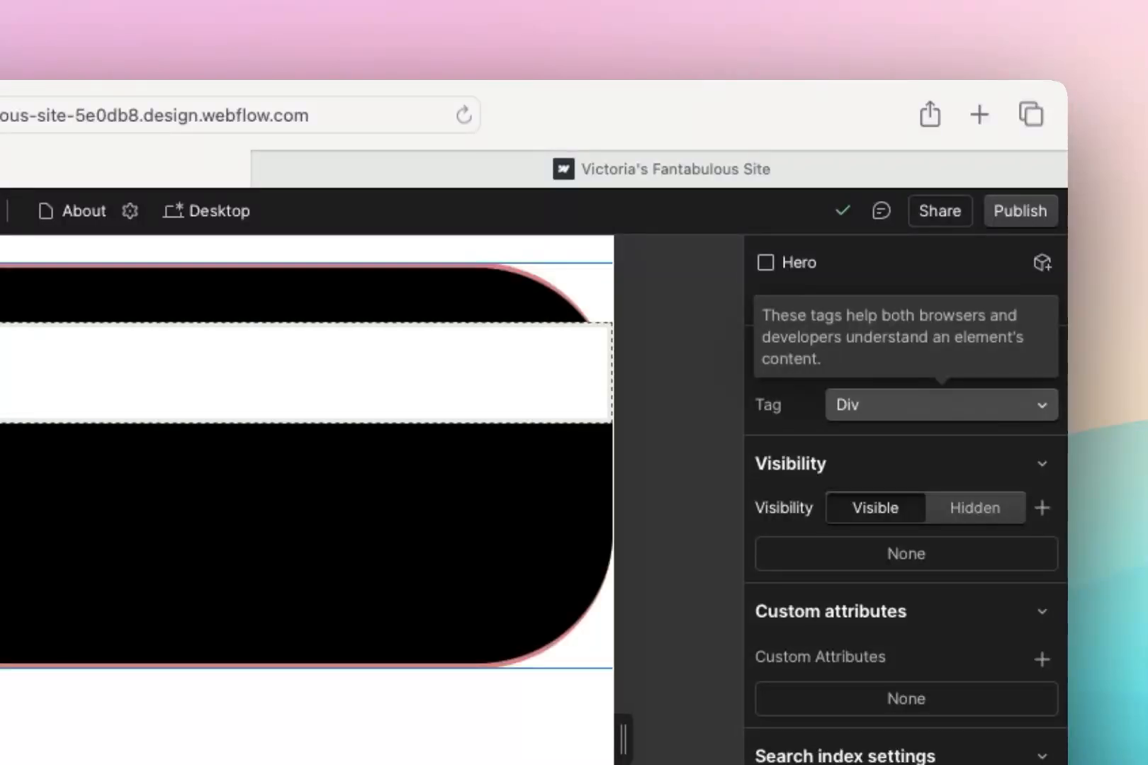
left_click(879, 405)
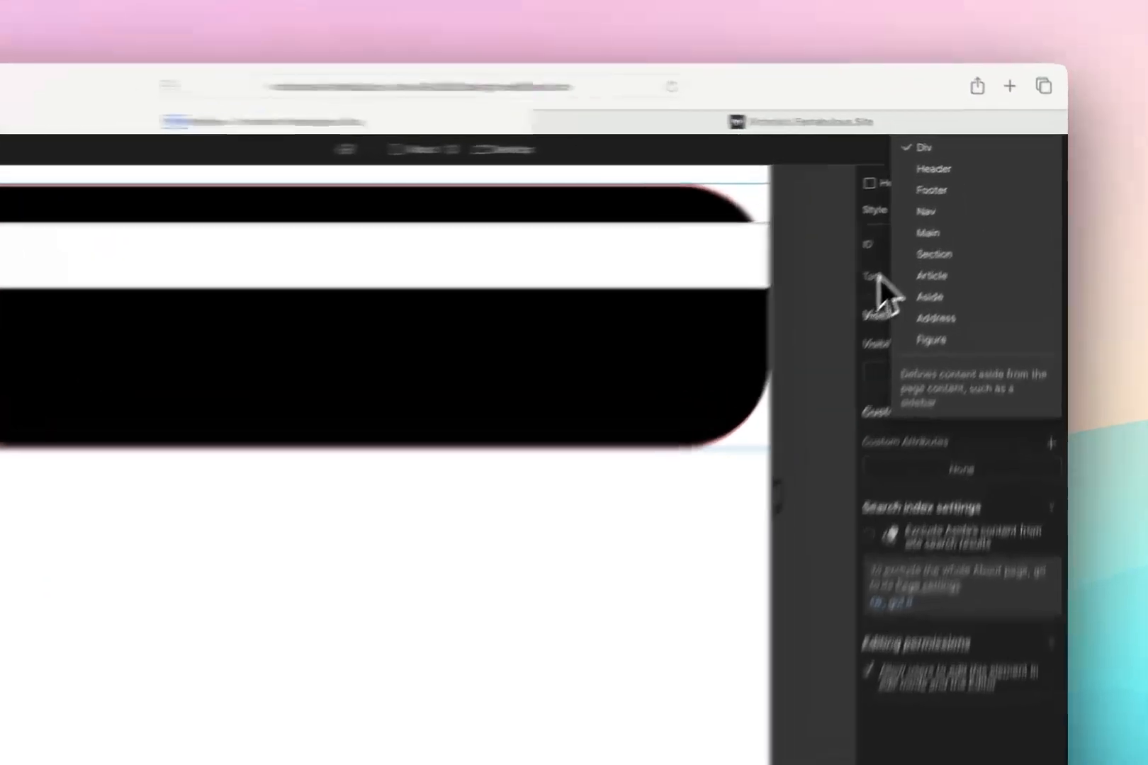
left_click(922, 242)
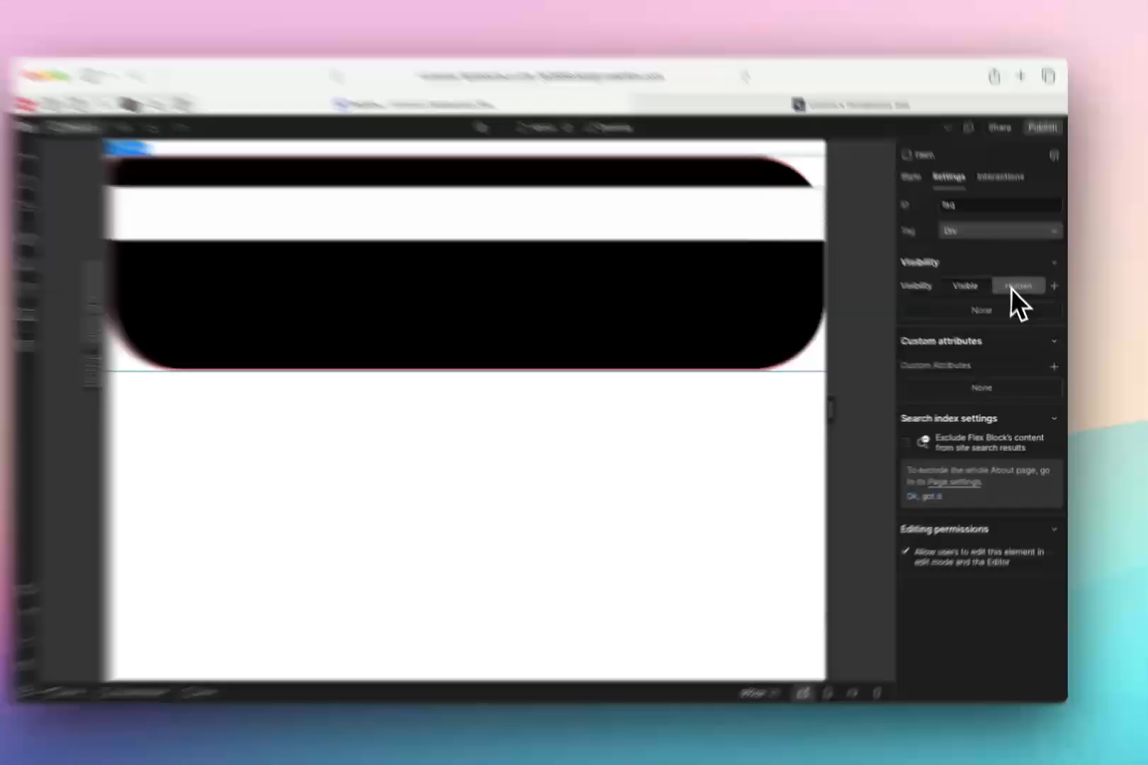
left_click(1012, 294)
left_click(970, 294)
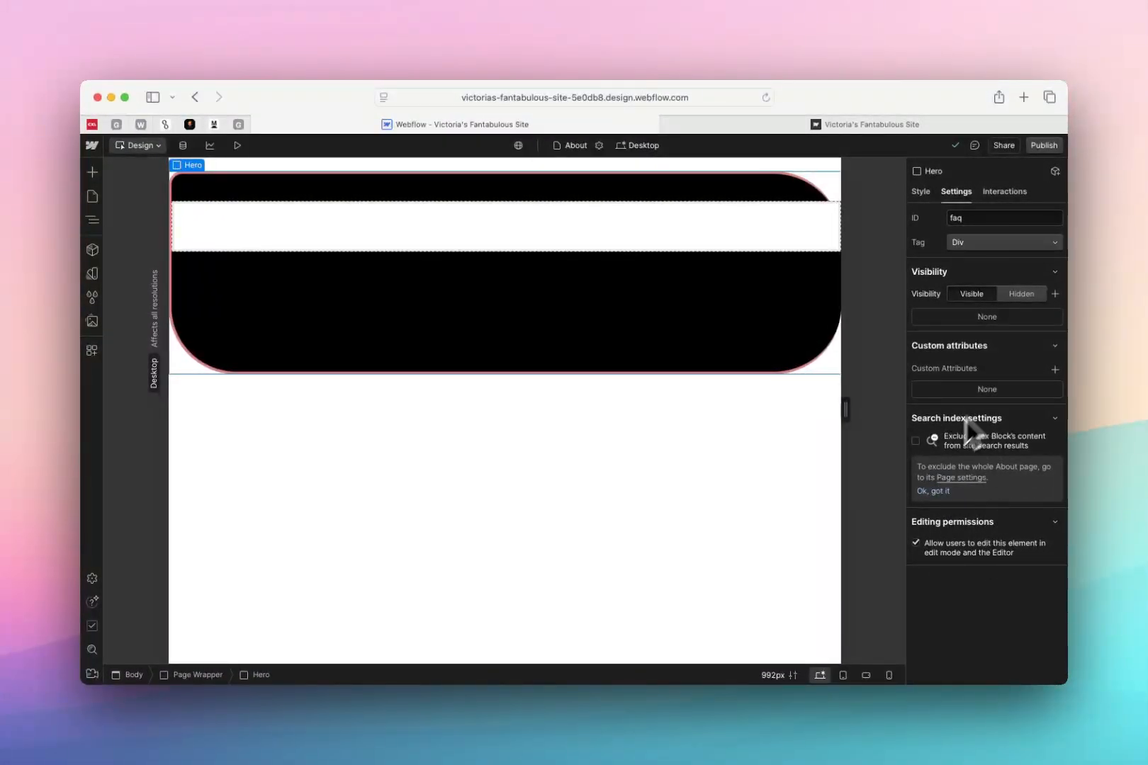
Examine the element trigger and page trigger types available for the Hero's interactions
left_click(1005, 192)
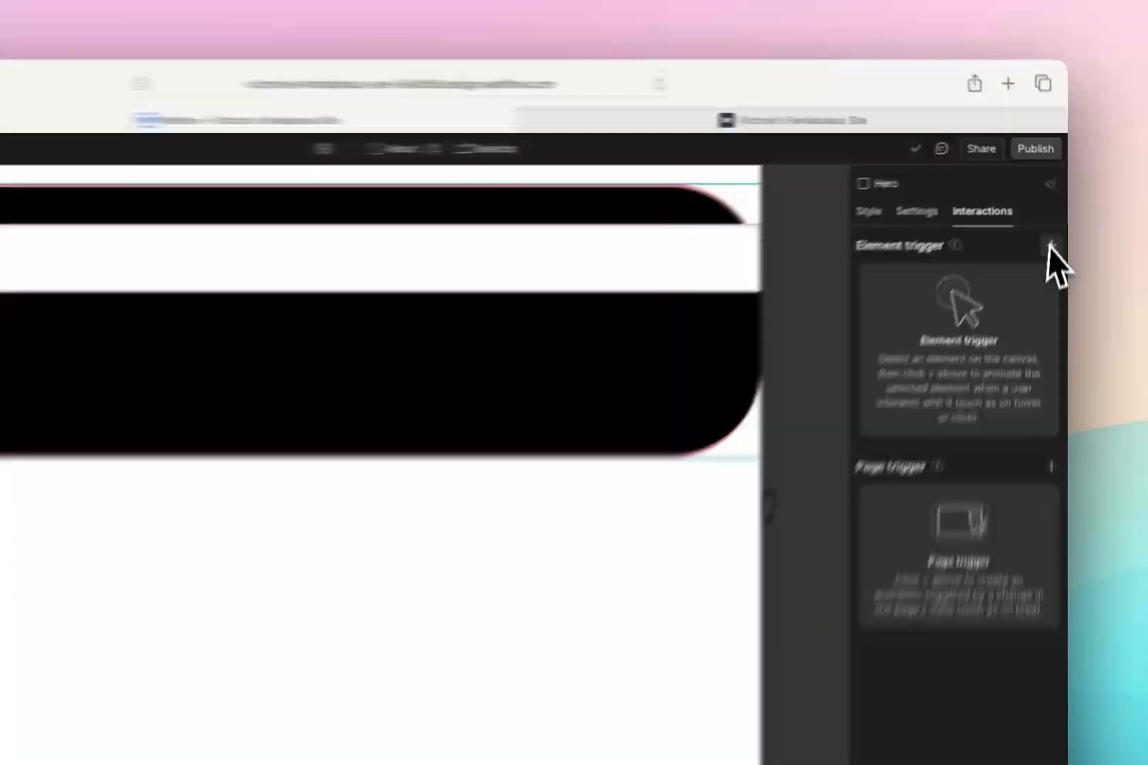
left_click(1055, 216)
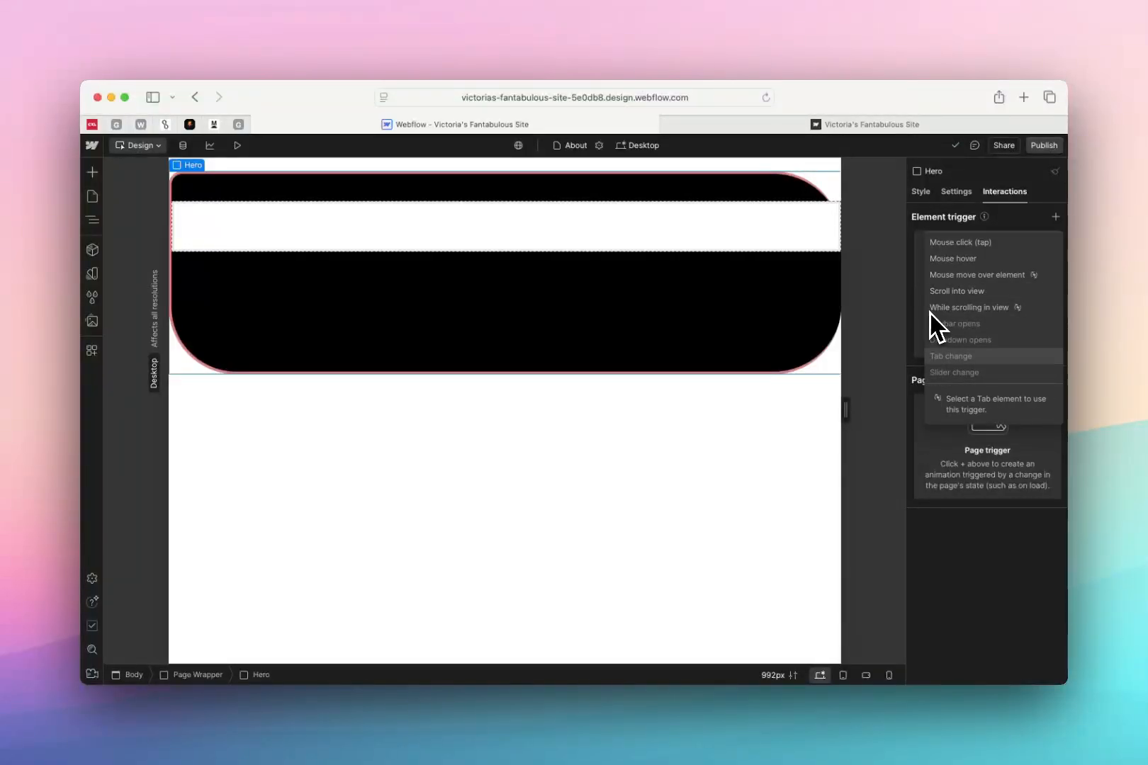
left_click(1056, 380)
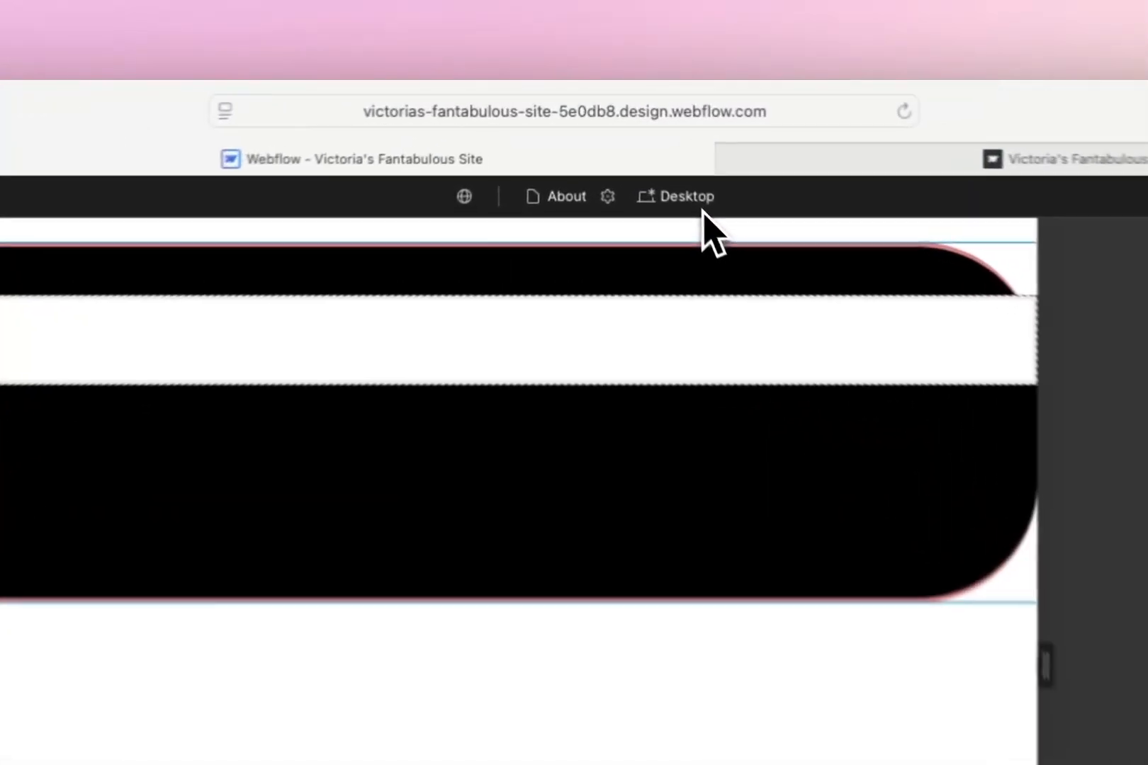
Preview the About page at the Tablet, Mobile (L) and Mobile breakpoints
left_click(649, 147)
left_click(664, 186)
left_click(696, 216)
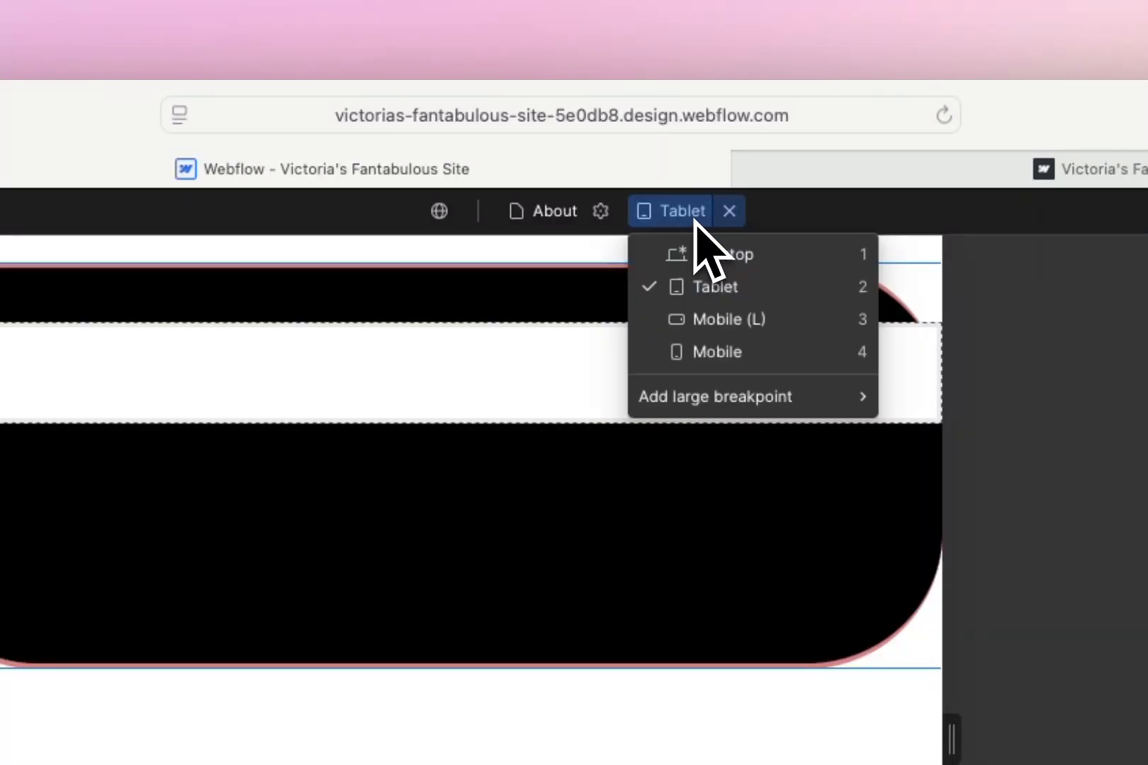
left_click(738, 323)
left_click(696, 213)
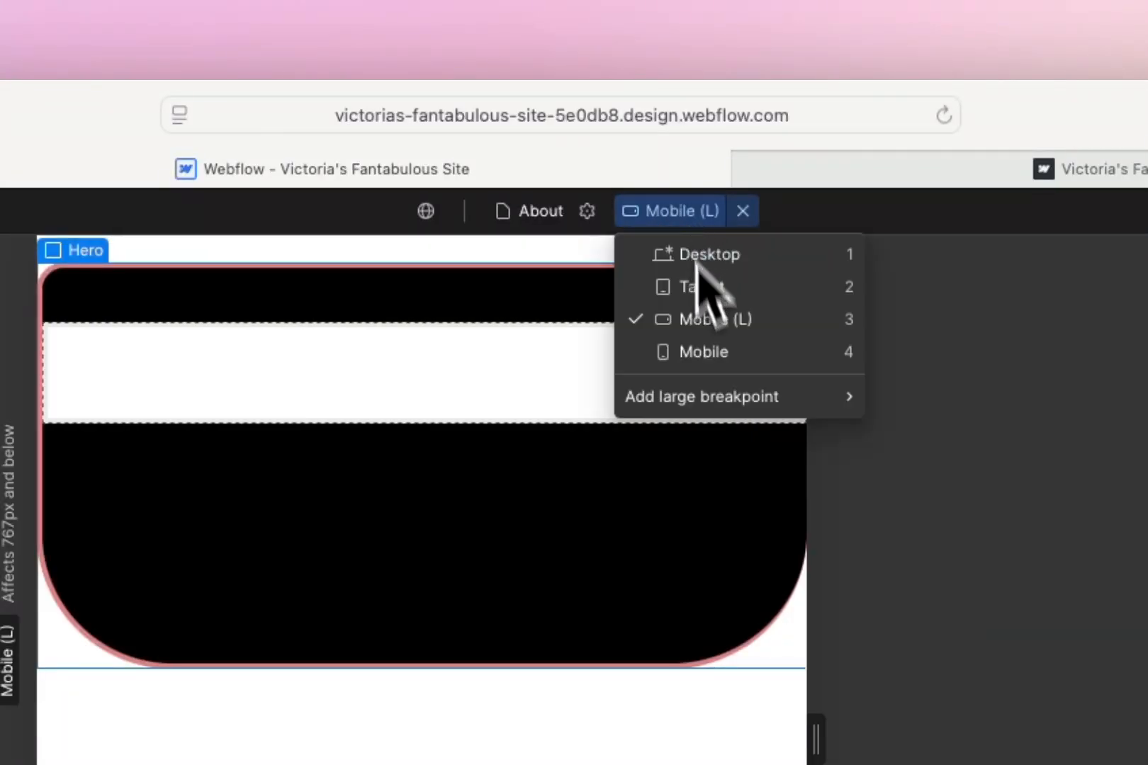
left_click(712, 353)
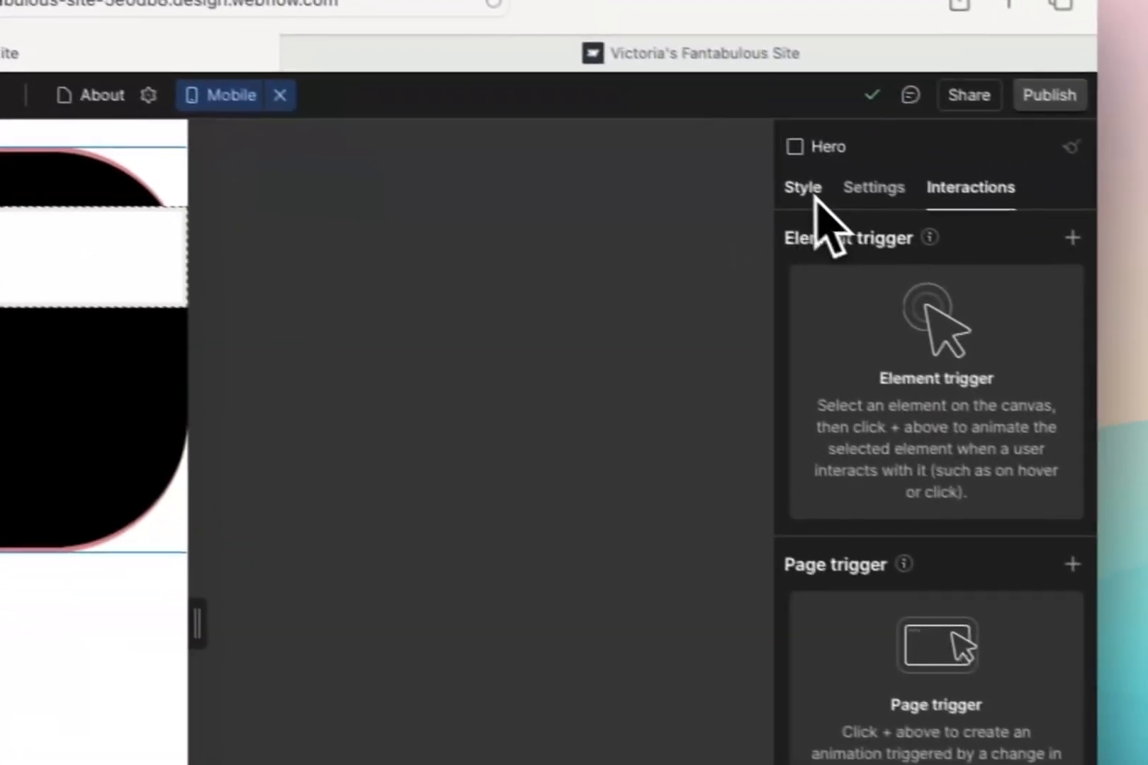
Show the Hero's styles, try different canvas widths in the Mobile breakpoint, and return to the Desktop breakpoint
left_click(1038, 270)
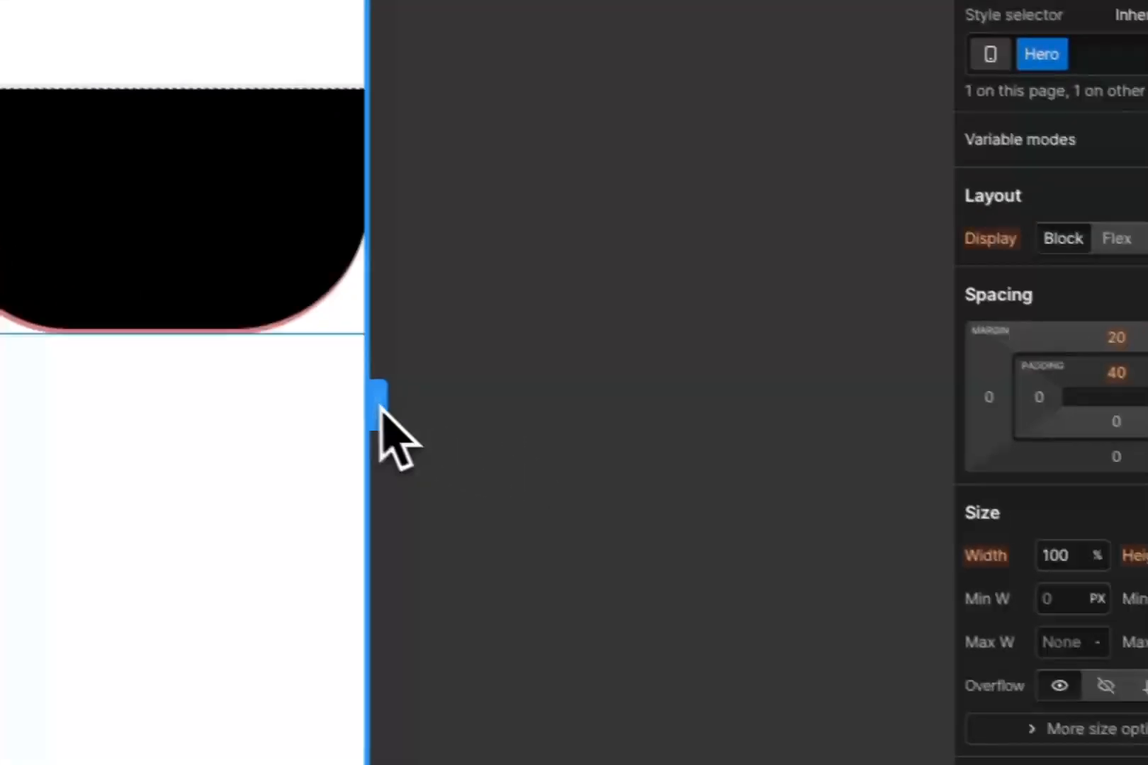
left_click_drag(484, 444, 955, 413)
left_click_drag(818, 363, 339, 396)
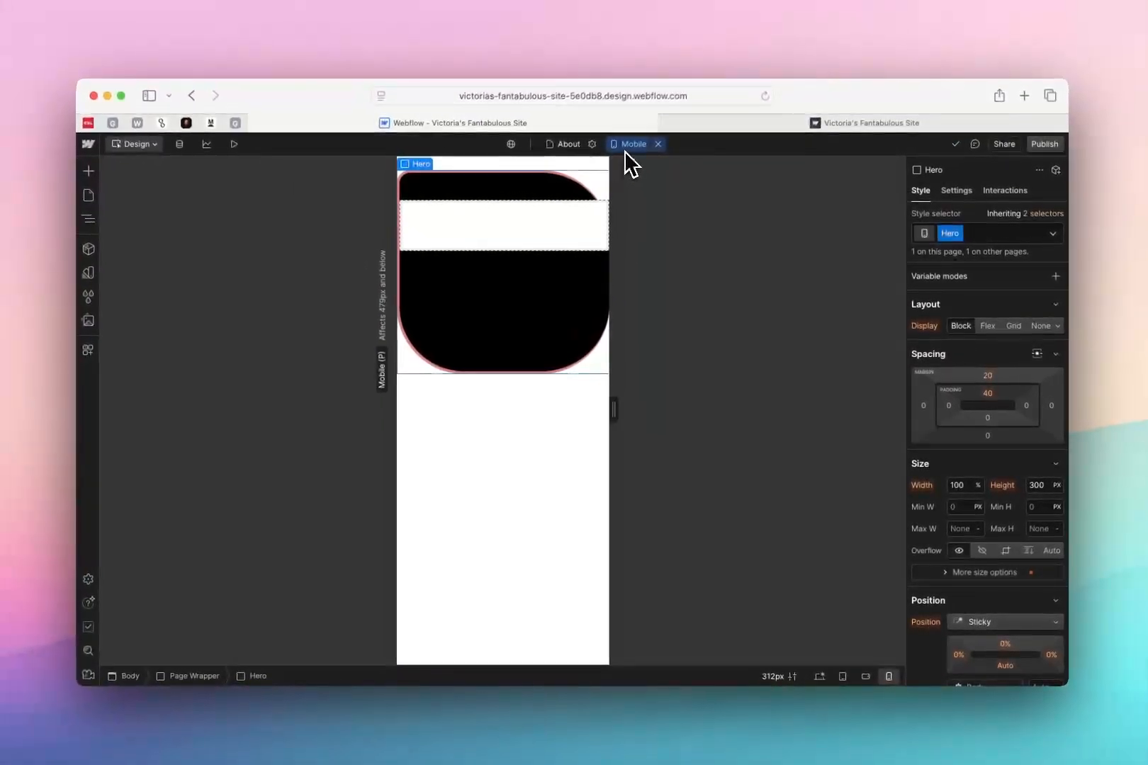
left_click(621, 131)
left_click(638, 160)
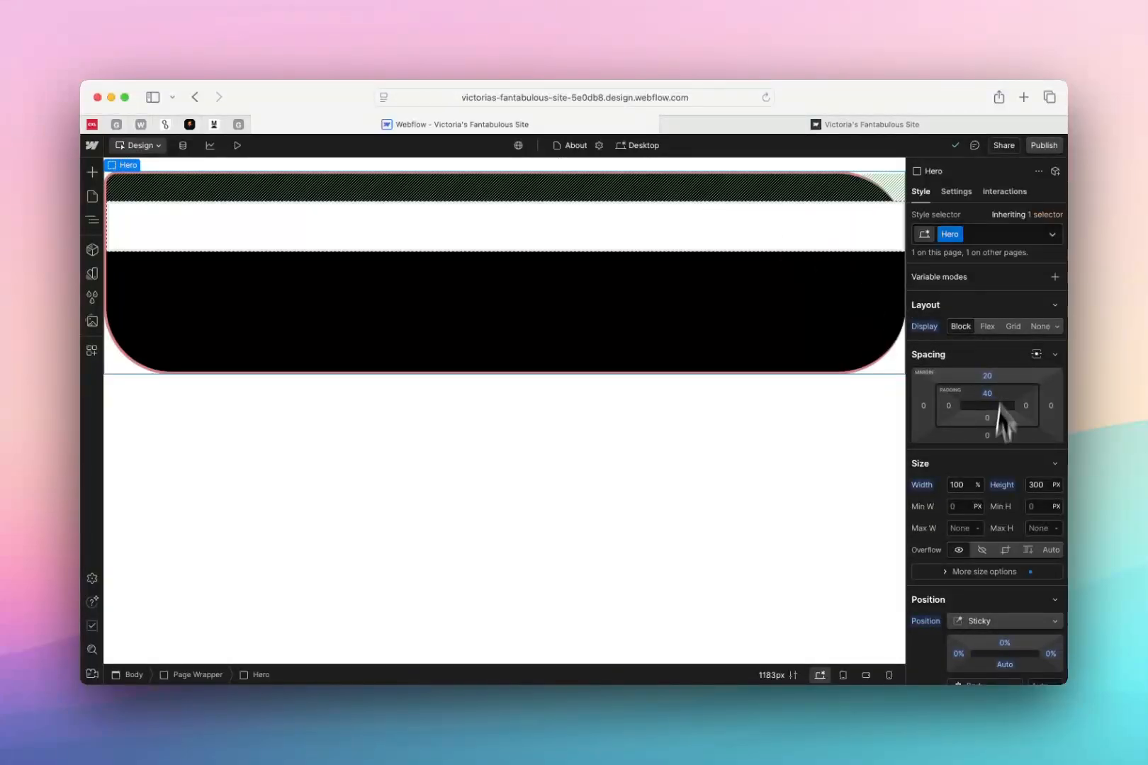
Set the Hero's width to 50% on the Desktop breakpoint
left_click(969, 486)
key("Return")
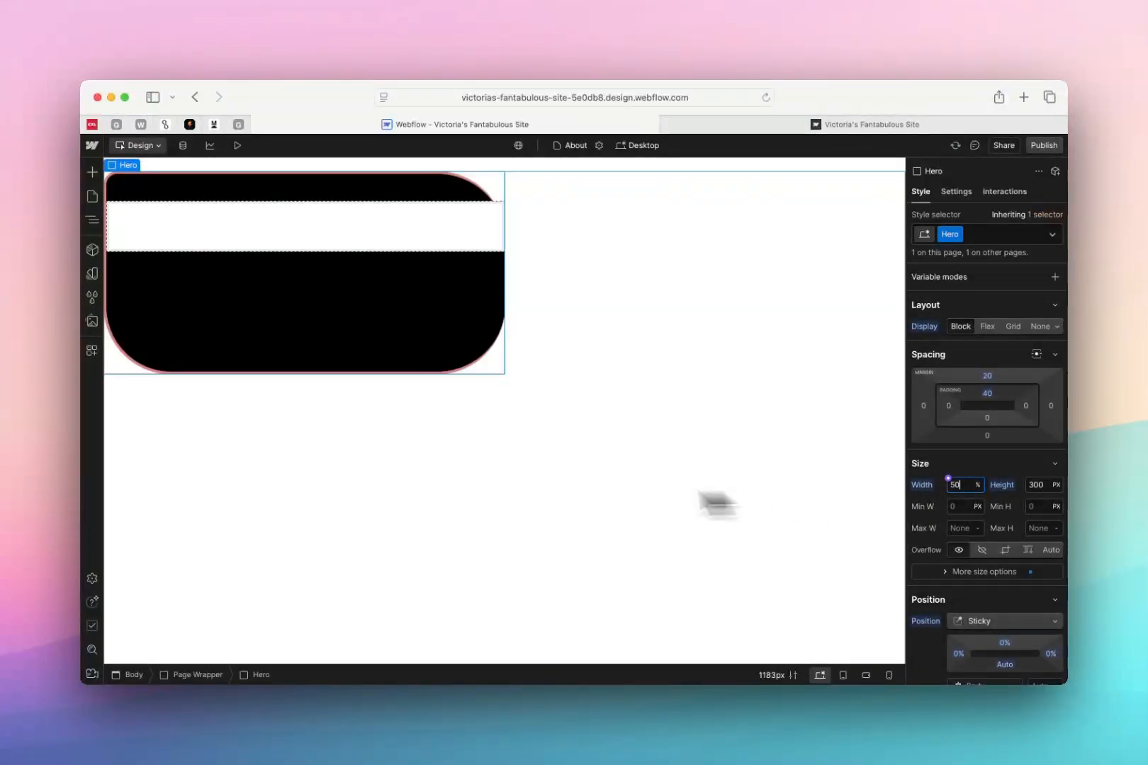
left_click(537, 487)
Check how the narrowed Hero looks across the Tablet, Mobile (L) and Mobile breakpoints, and return to Desktop
left_click(650, 149)
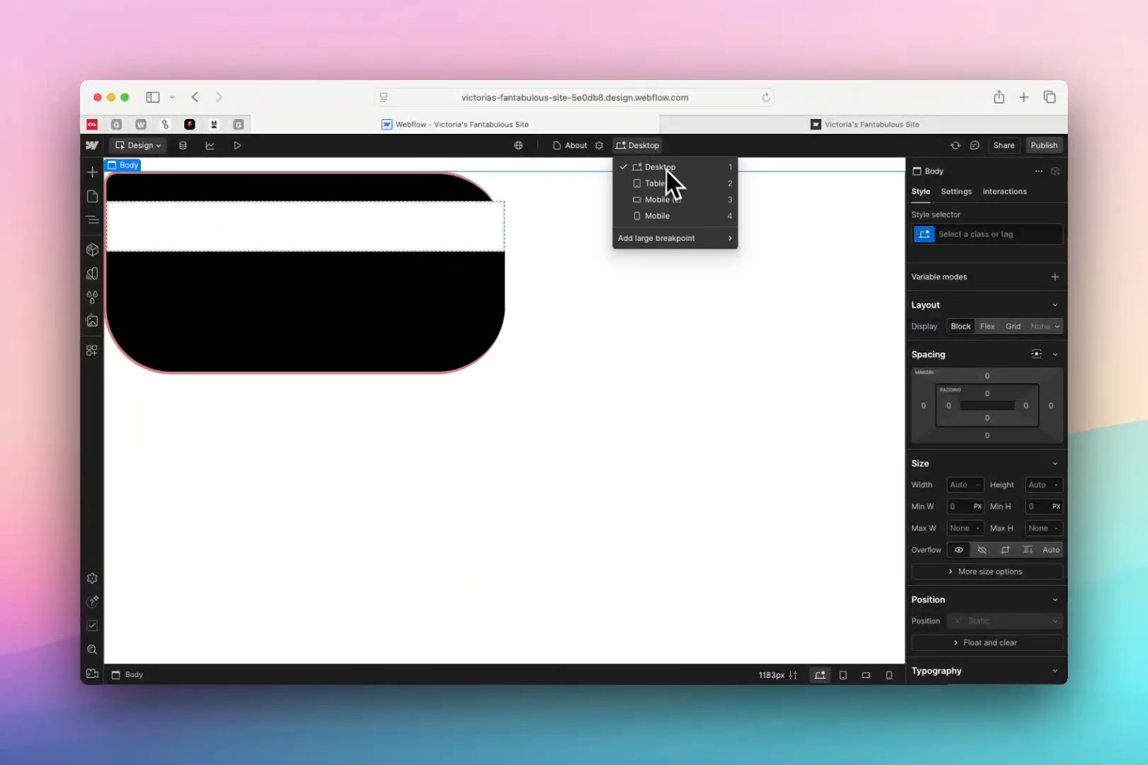
left_click(667, 184)
left_click(626, 147)
left_click(649, 215)
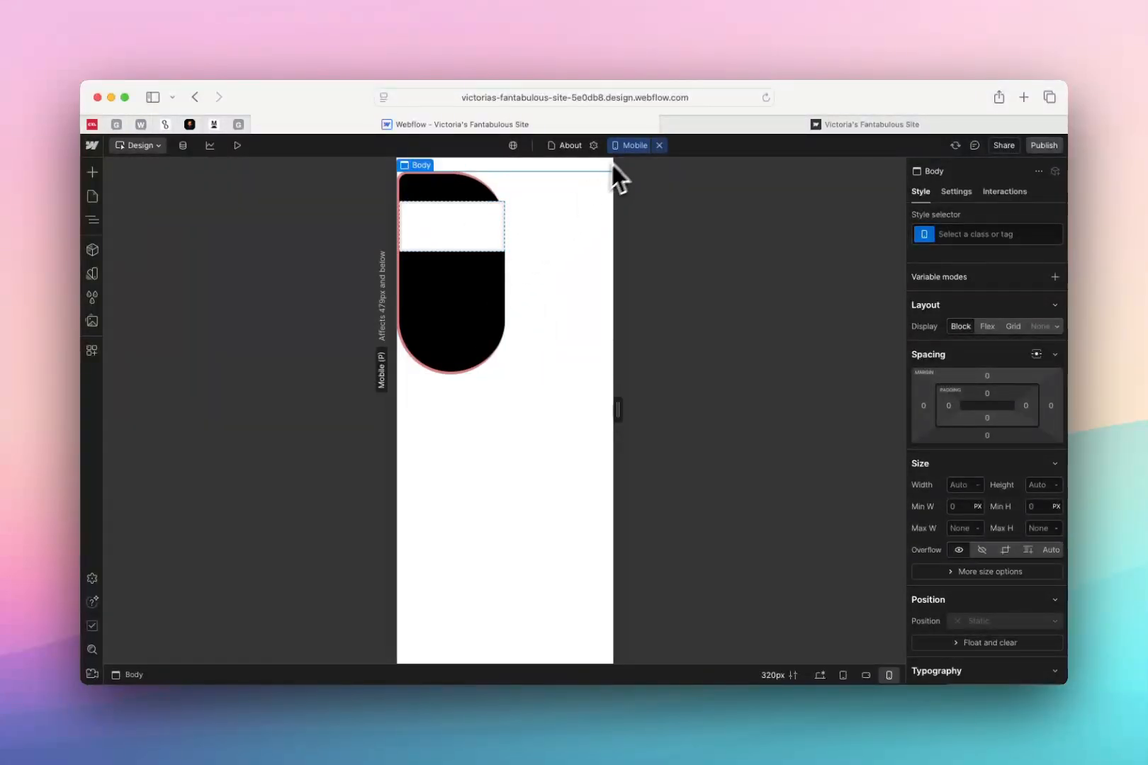
left_click(627, 147)
left_click(638, 167)
left_click(626, 147)
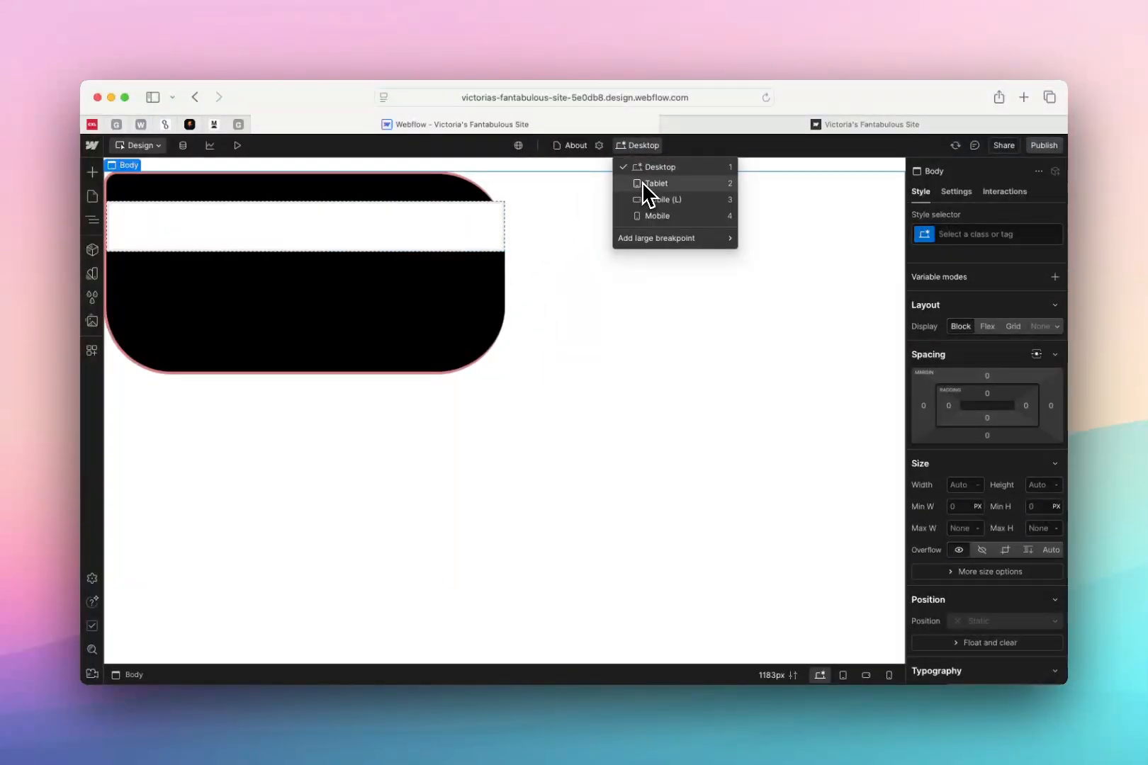
left_click(642, 183)
left_click(641, 149)
left_click(657, 199)
left_click(636, 147)
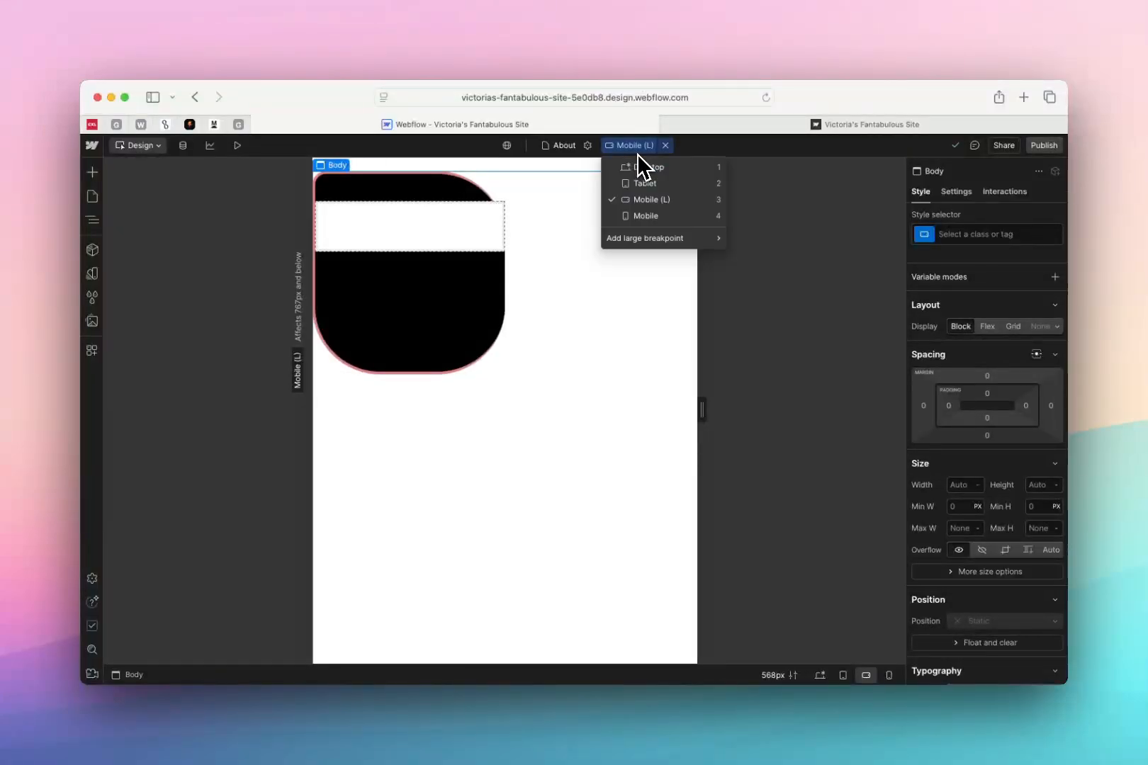
left_click(656, 172)
Open the custom domain option for publishing, and compare the page and CMS allowances of the Starter and Basic site plans
left_click(1044, 145)
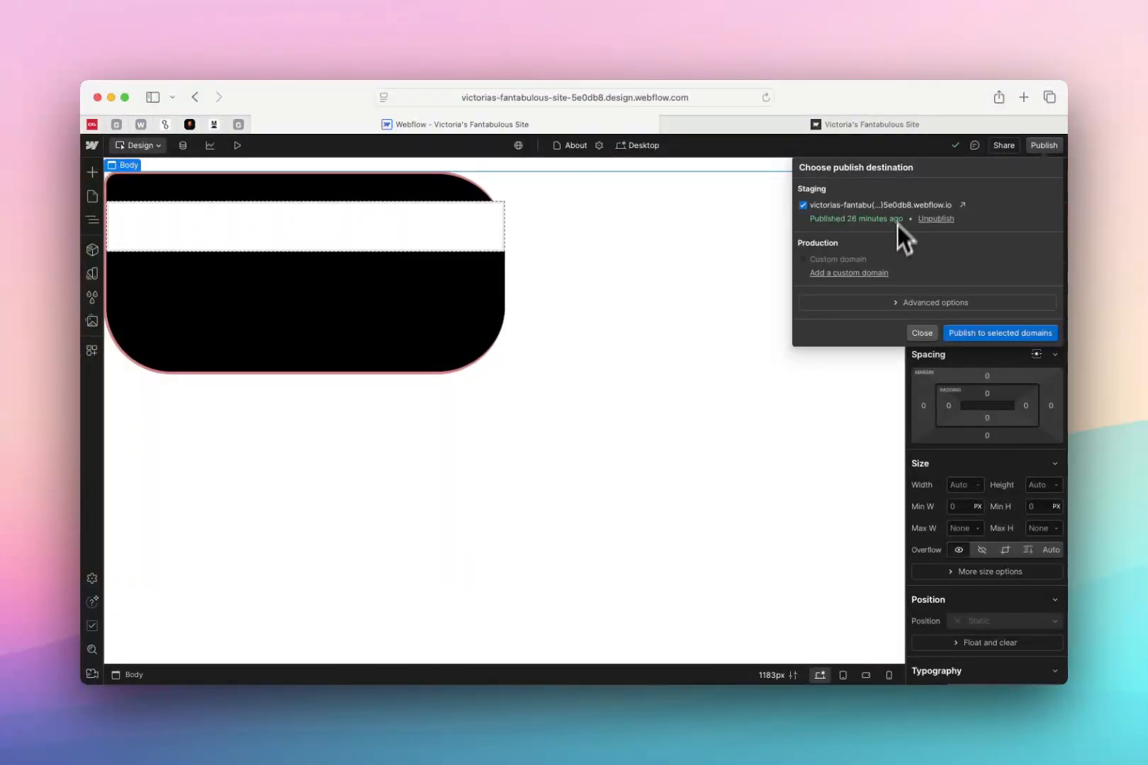
left_click(885, 273)
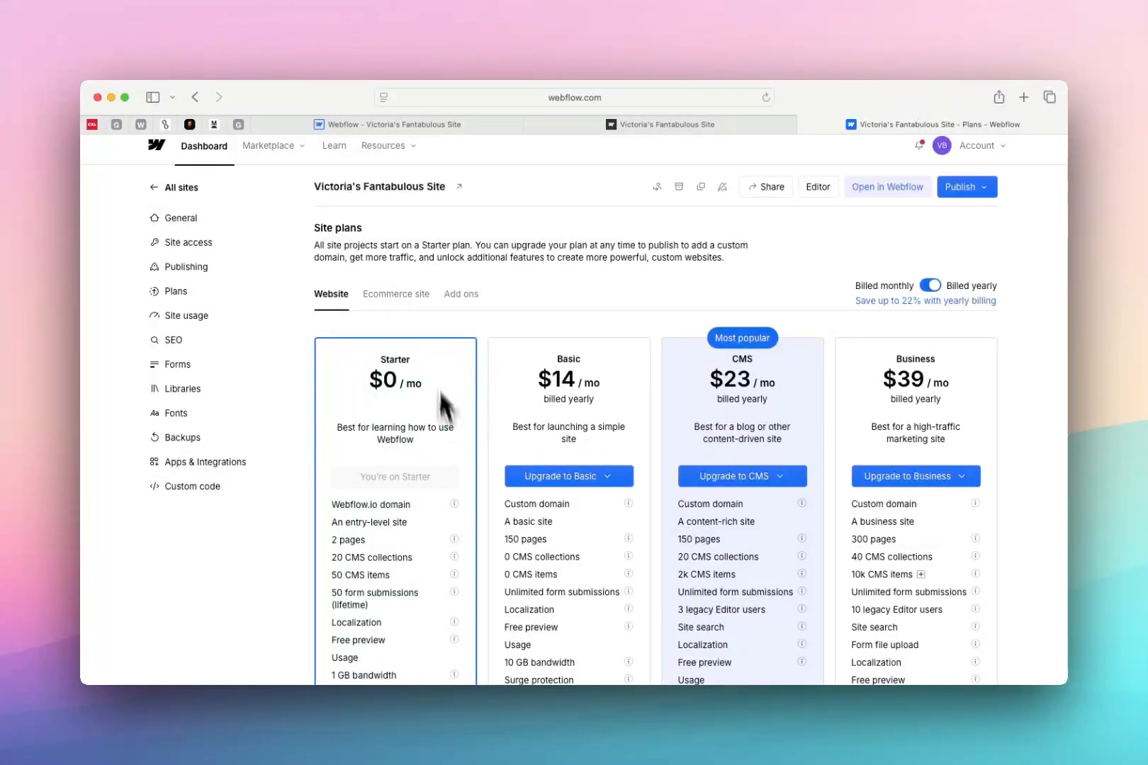
scroll(496, 454, "down", 3)
scroll(511, 459, "down", 1)
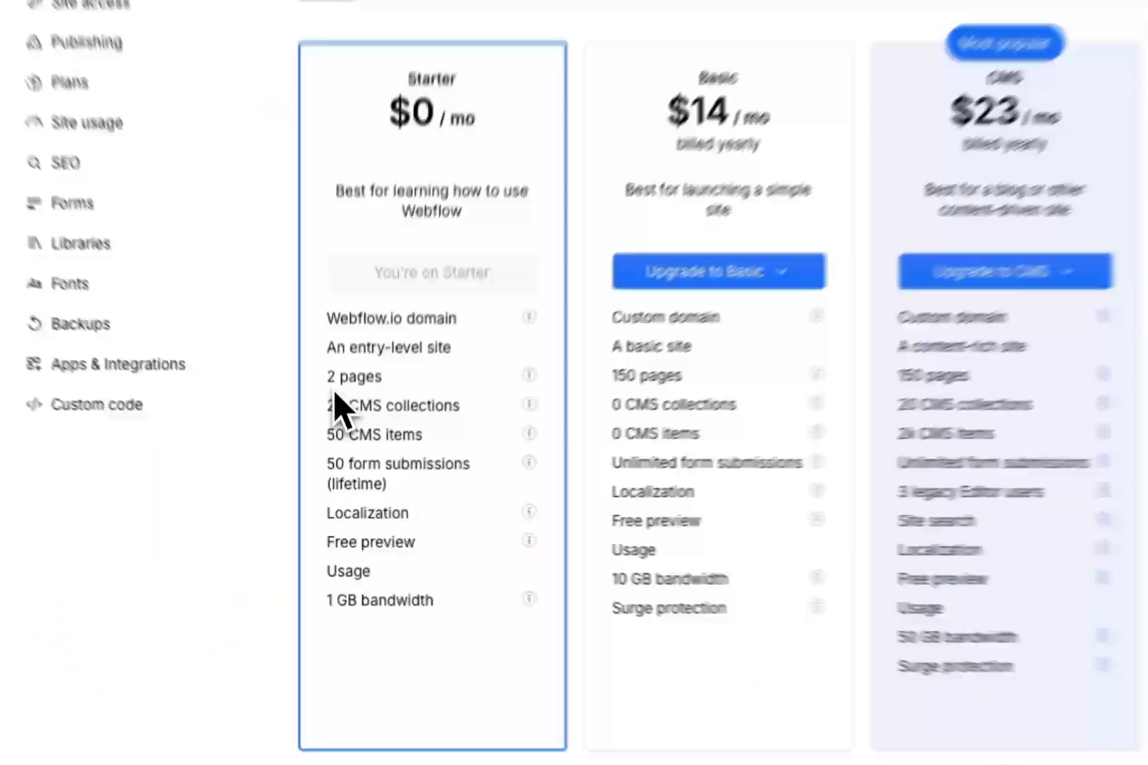
left_click_drag(333, 441, 409, 485)
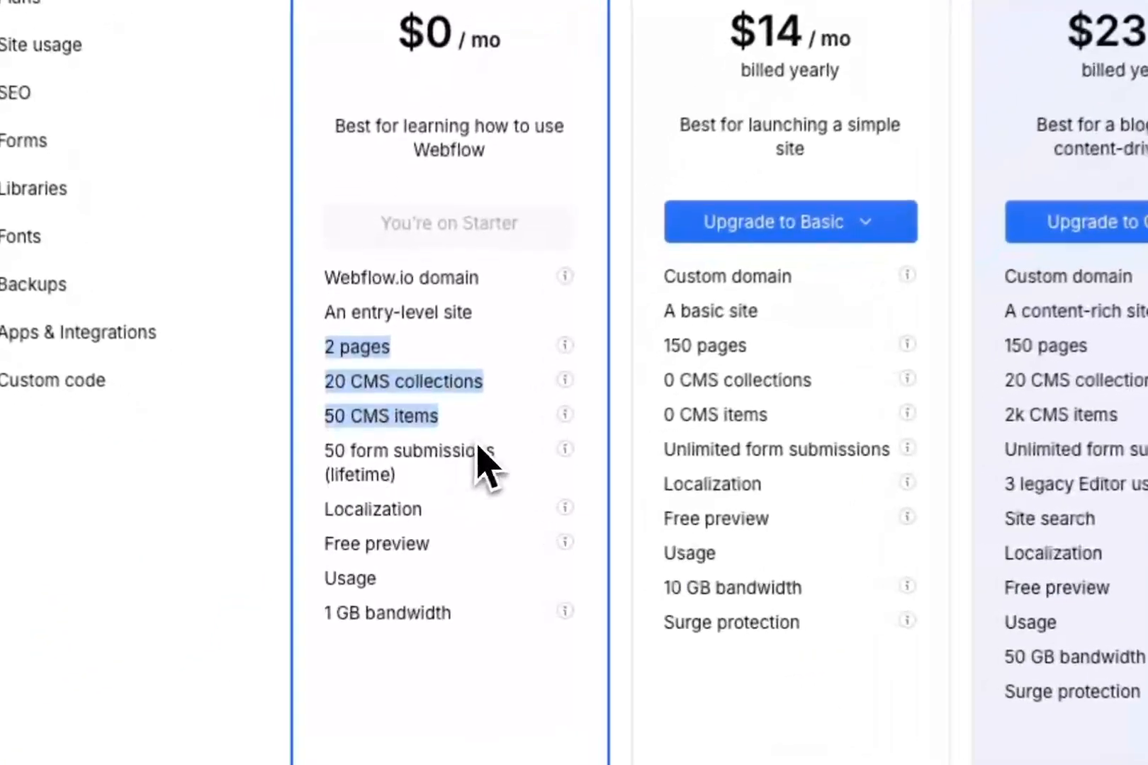
left_click(417, 485)
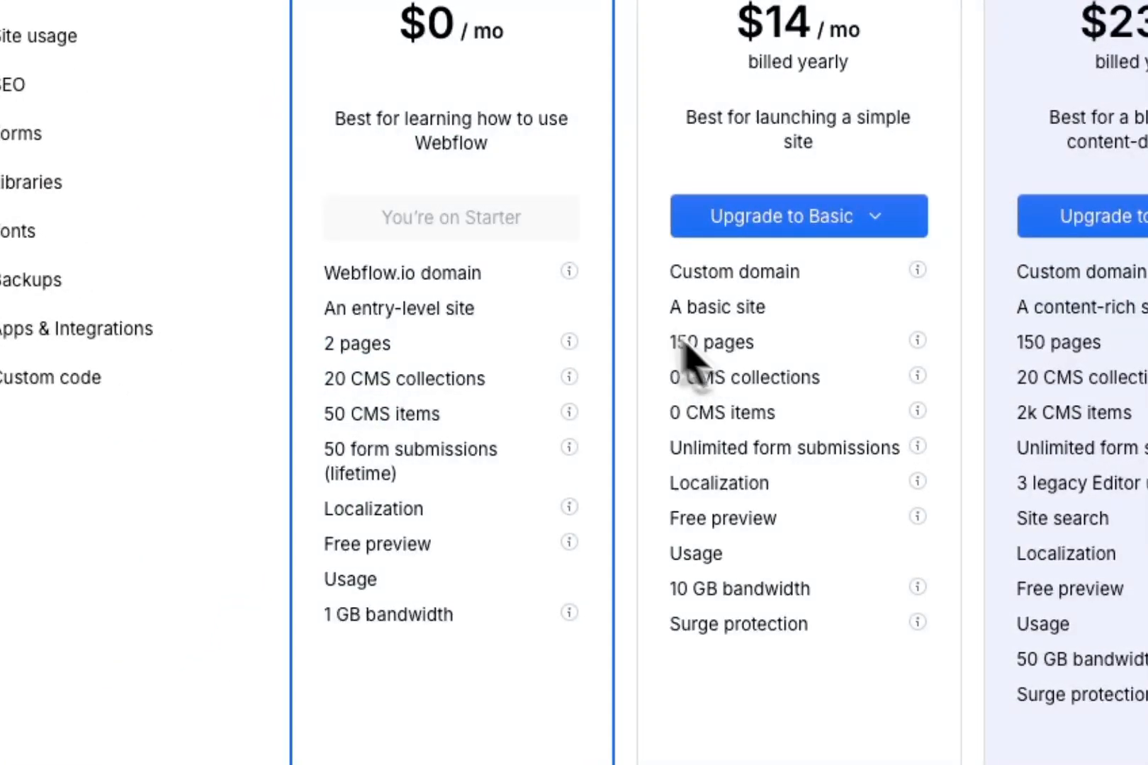
left_click_drag(670, 339, 852, 428)
left_click(698, 388)
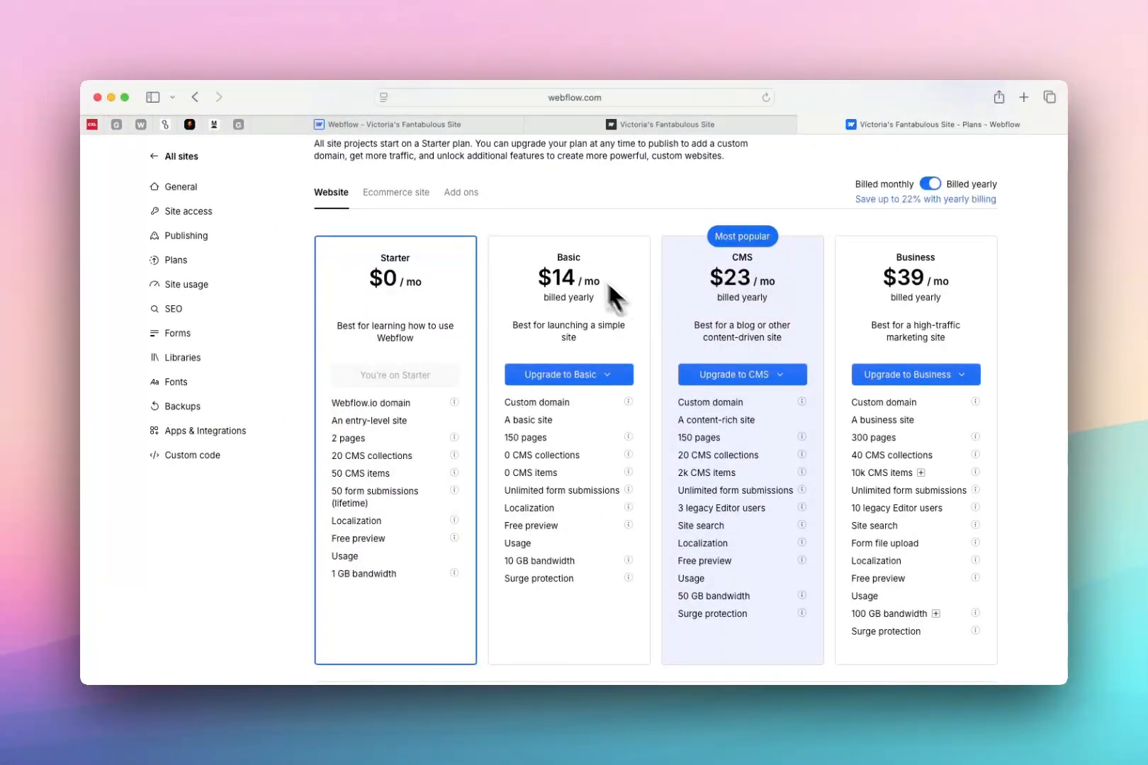
Look over the site plan add-ons and return to the Website plans
left_click(461, 192)
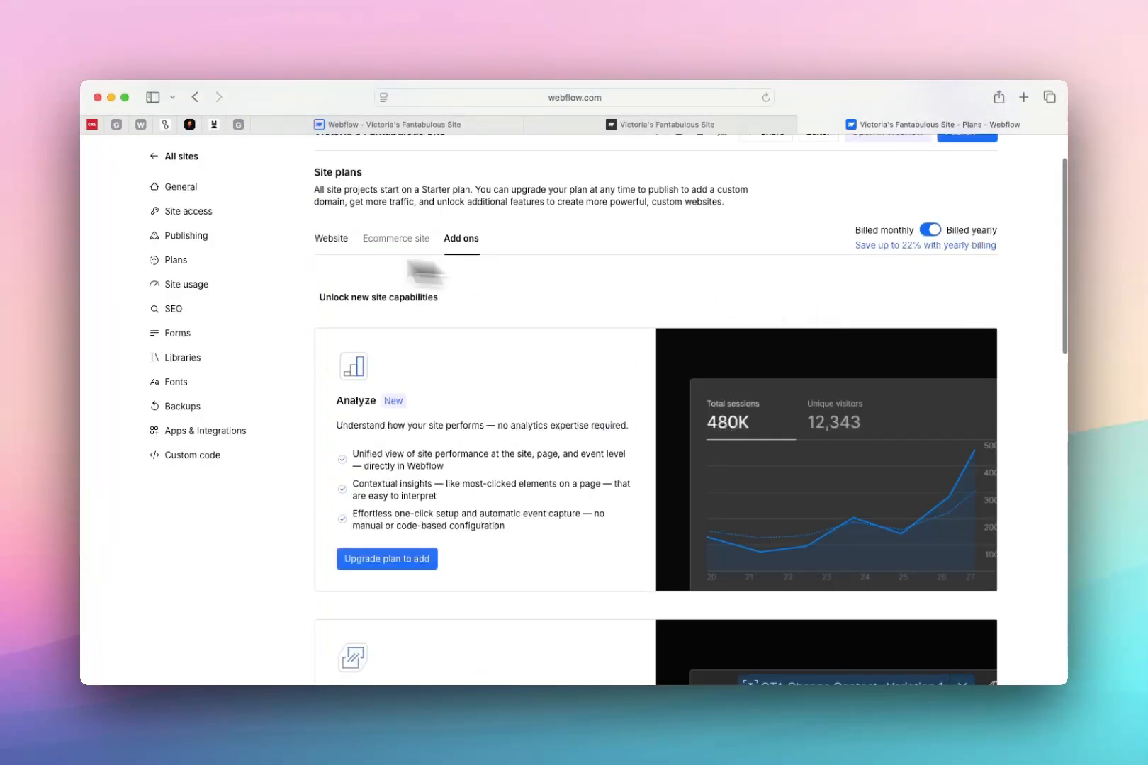
left_click(337, 249)
scroll(386, 291, "up", 2)
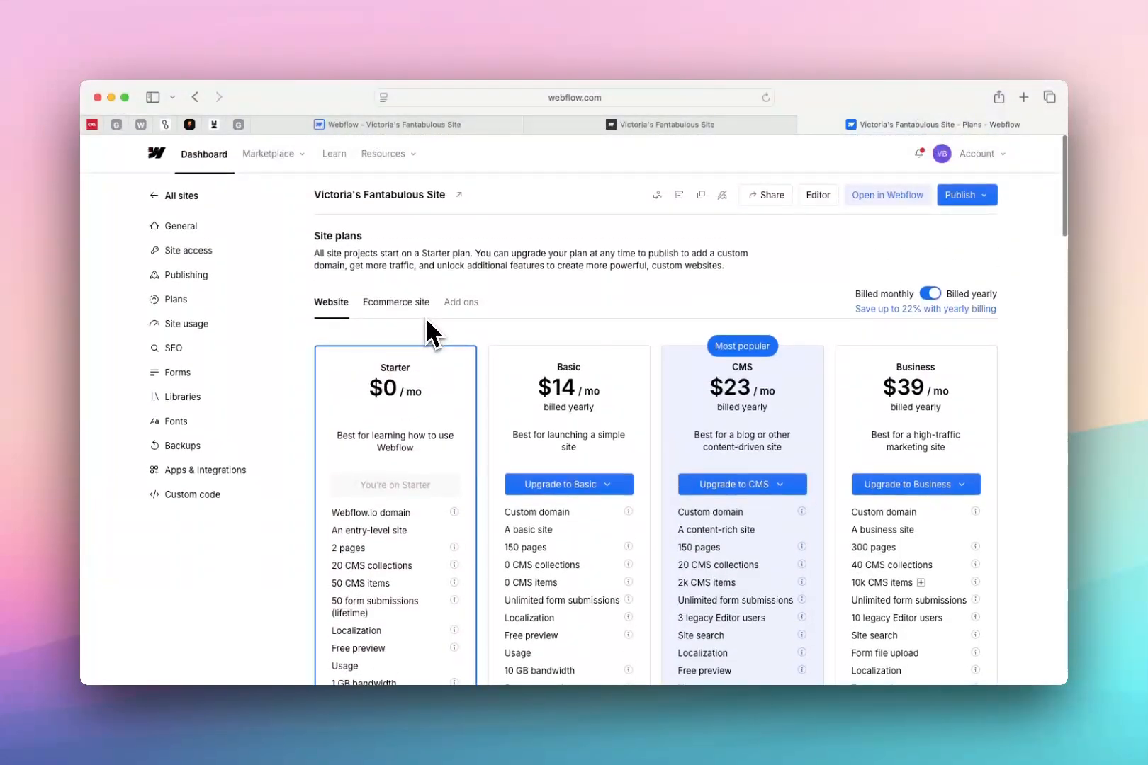
View the published staging site and return to the Webflow Designer
left_click(691, 124)
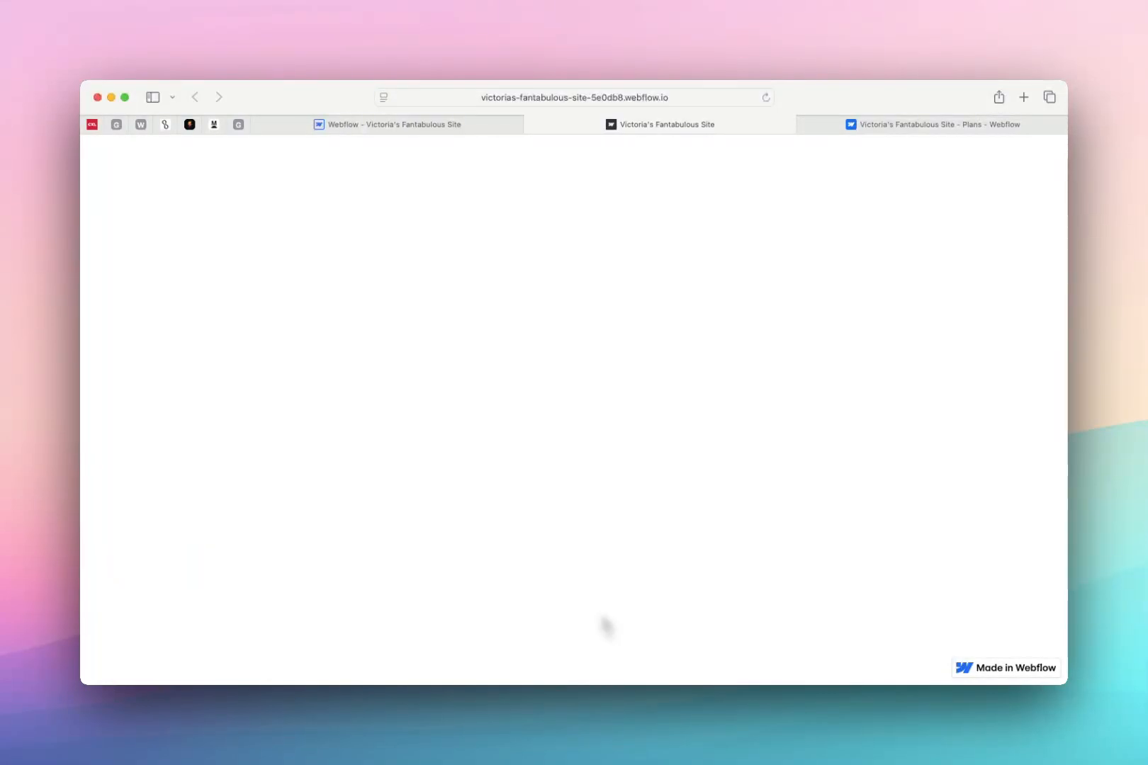
left_click(454, 126)
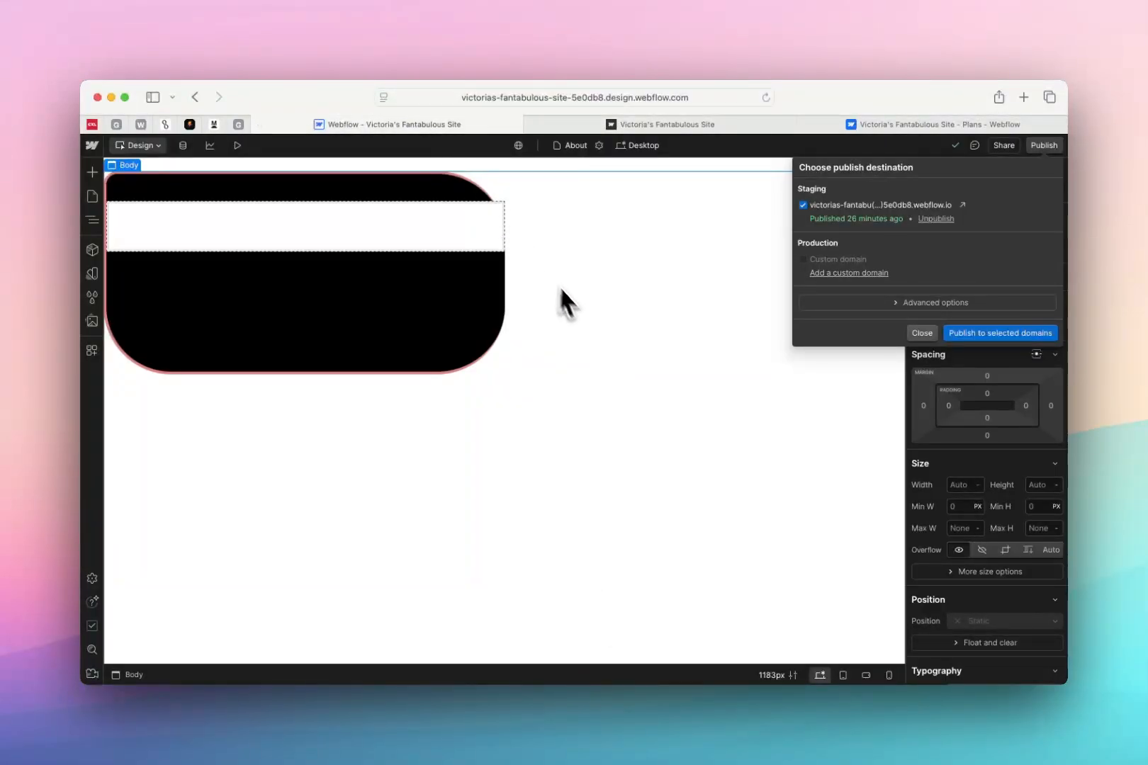